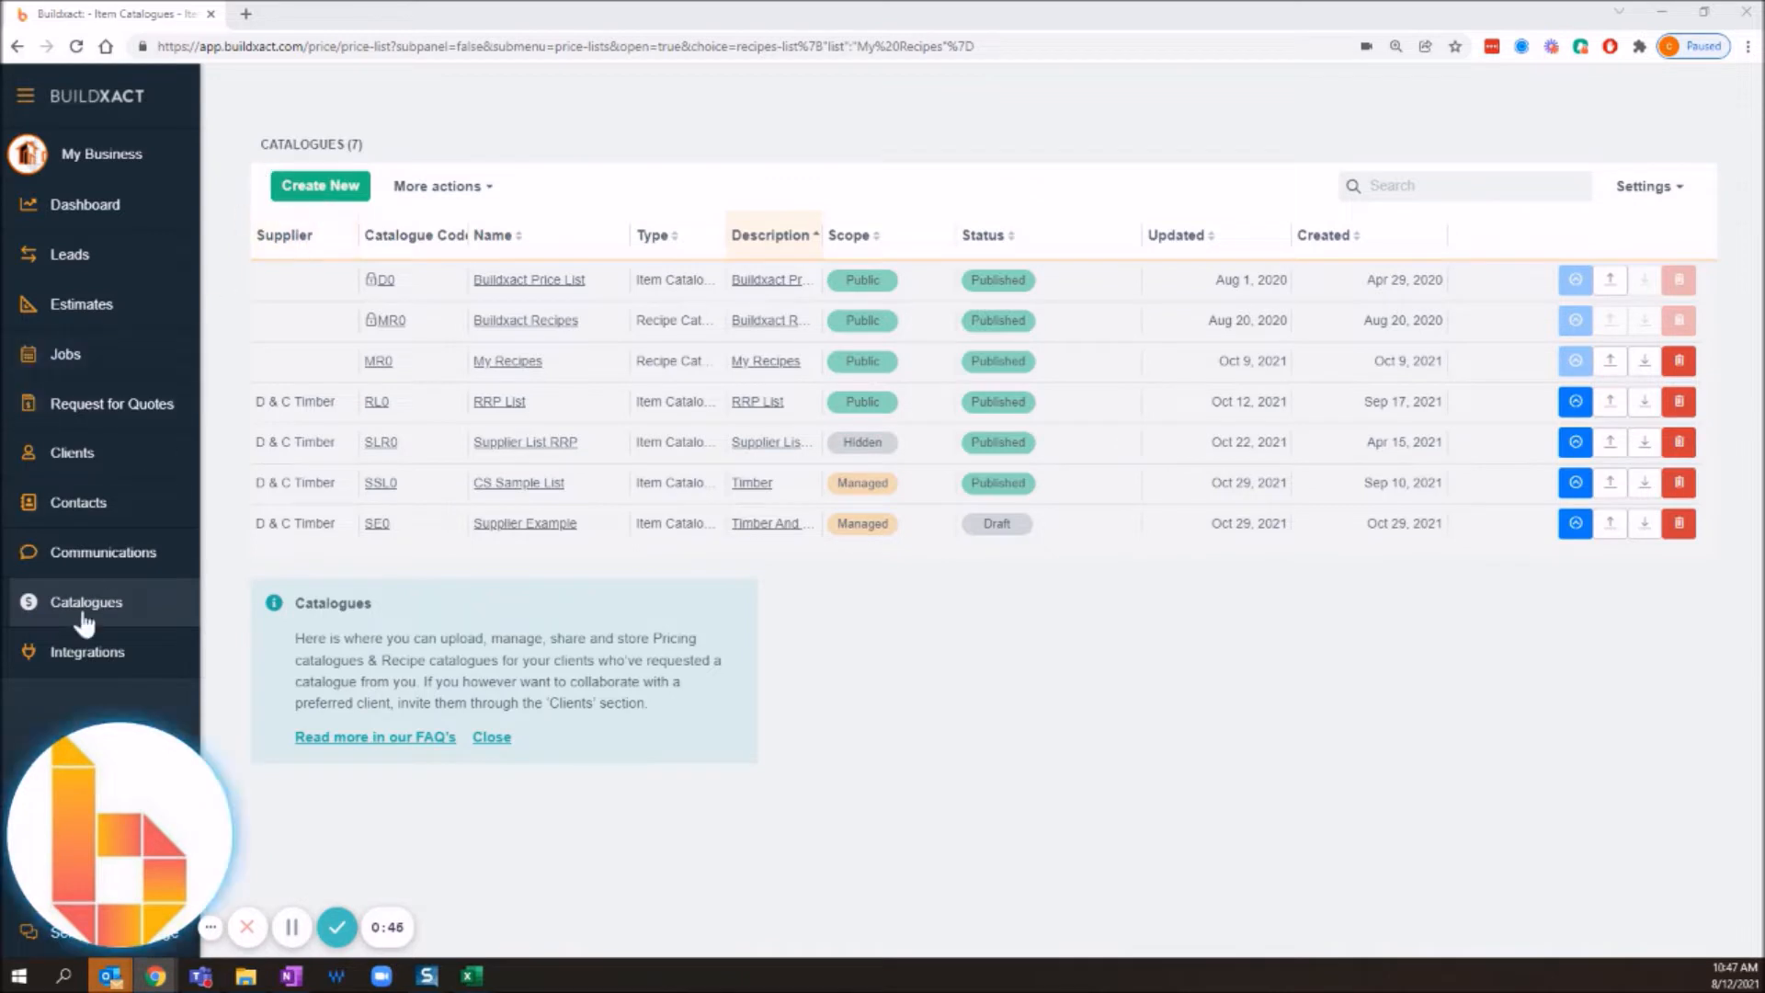
Start a new item catalogue named November List with the description Timber and Hardware
{"action": "left_click", "coordinate": [321, 185]}
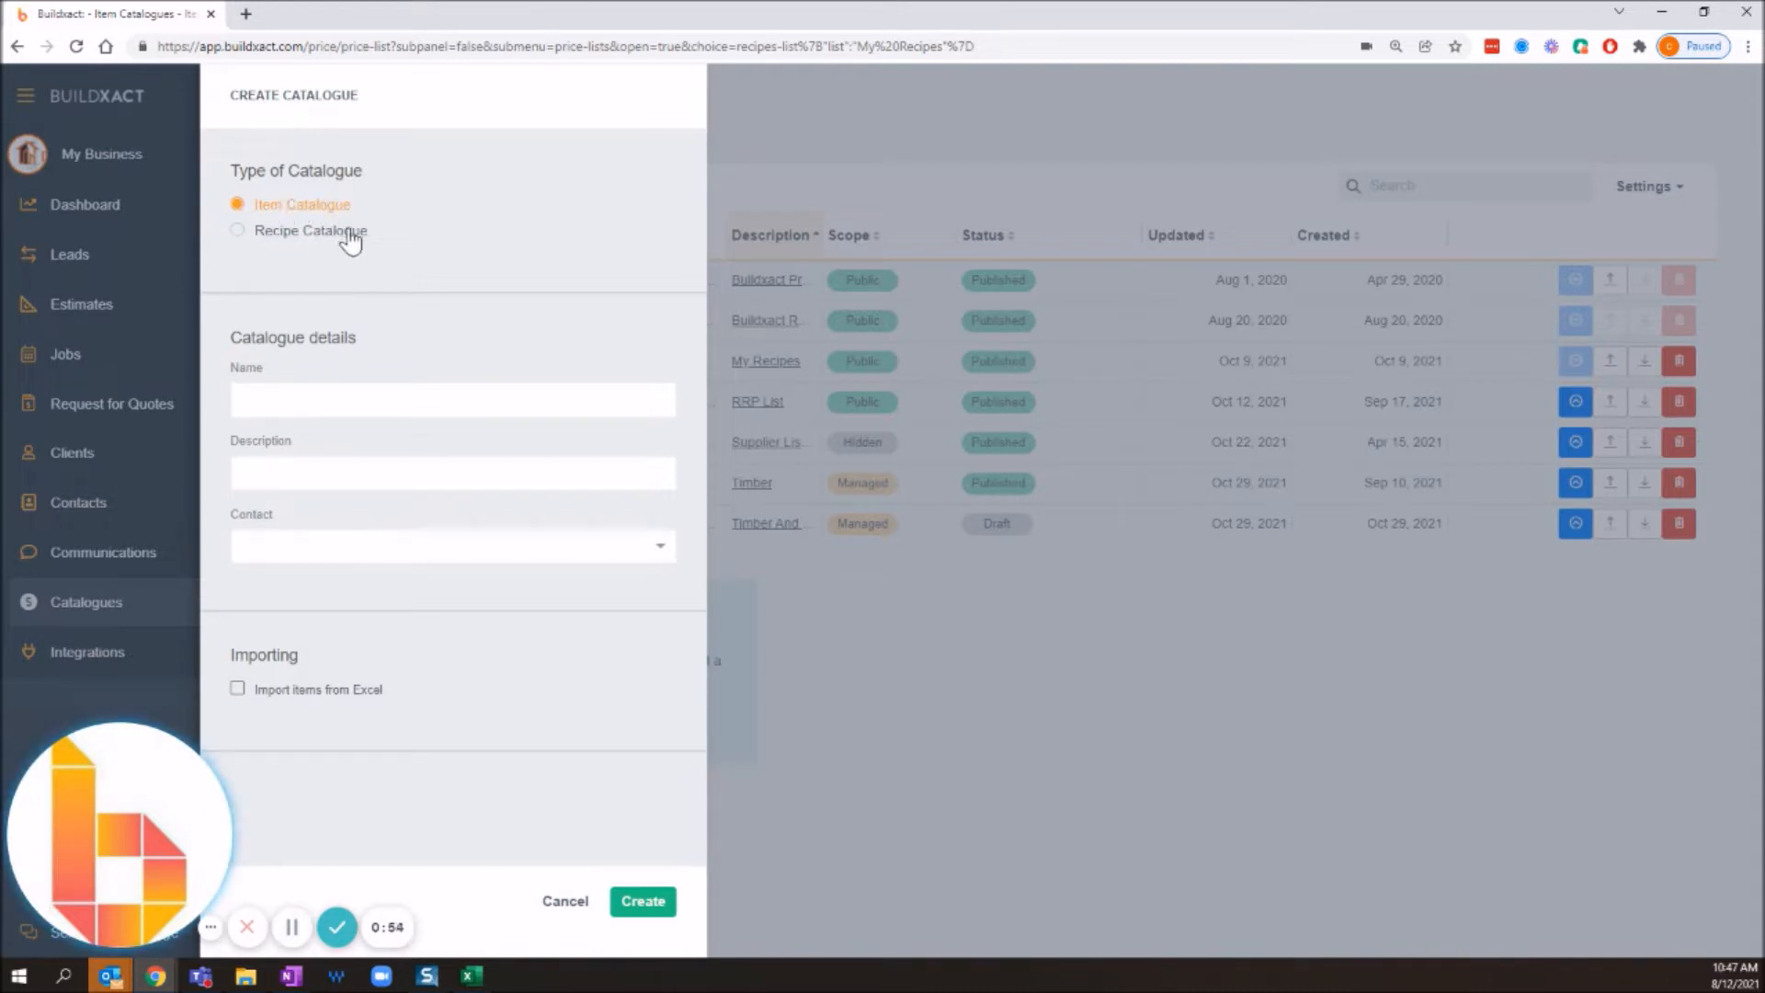
{"action": "left_click_drag", "start_coordinate": [420, 210], "coordinate": [253, 217]}
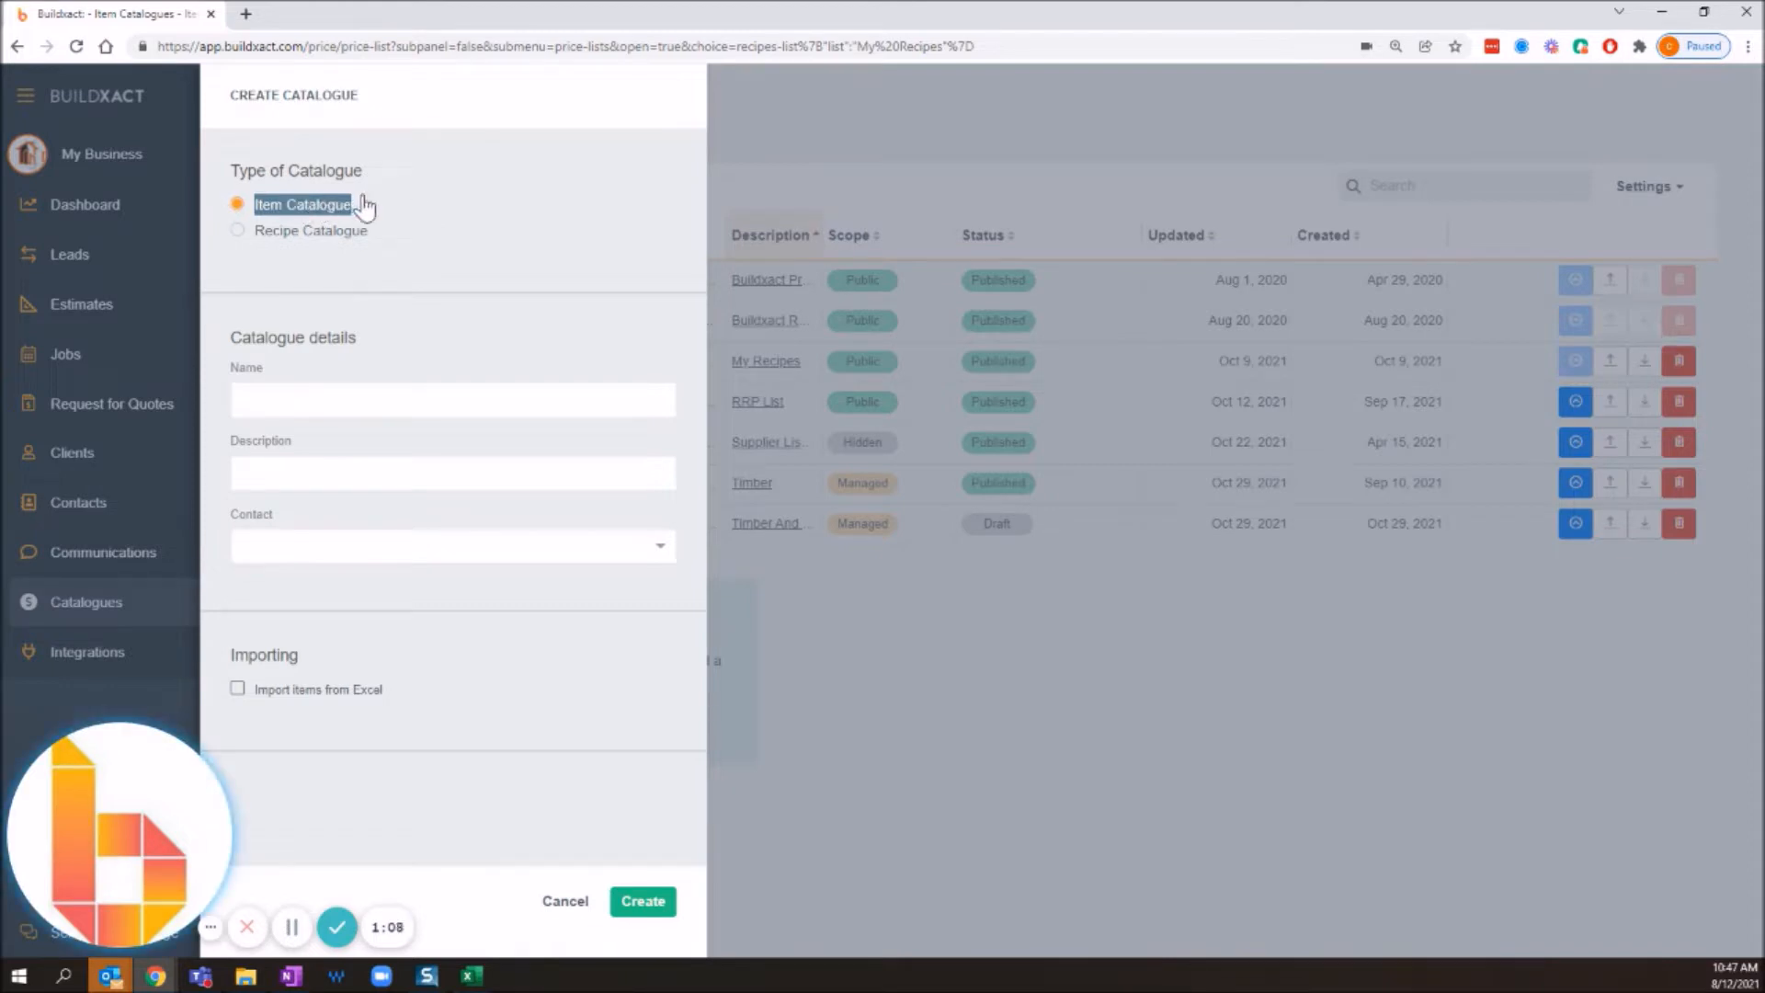
{"action": "left_click", "coordinate": [405, 198]}
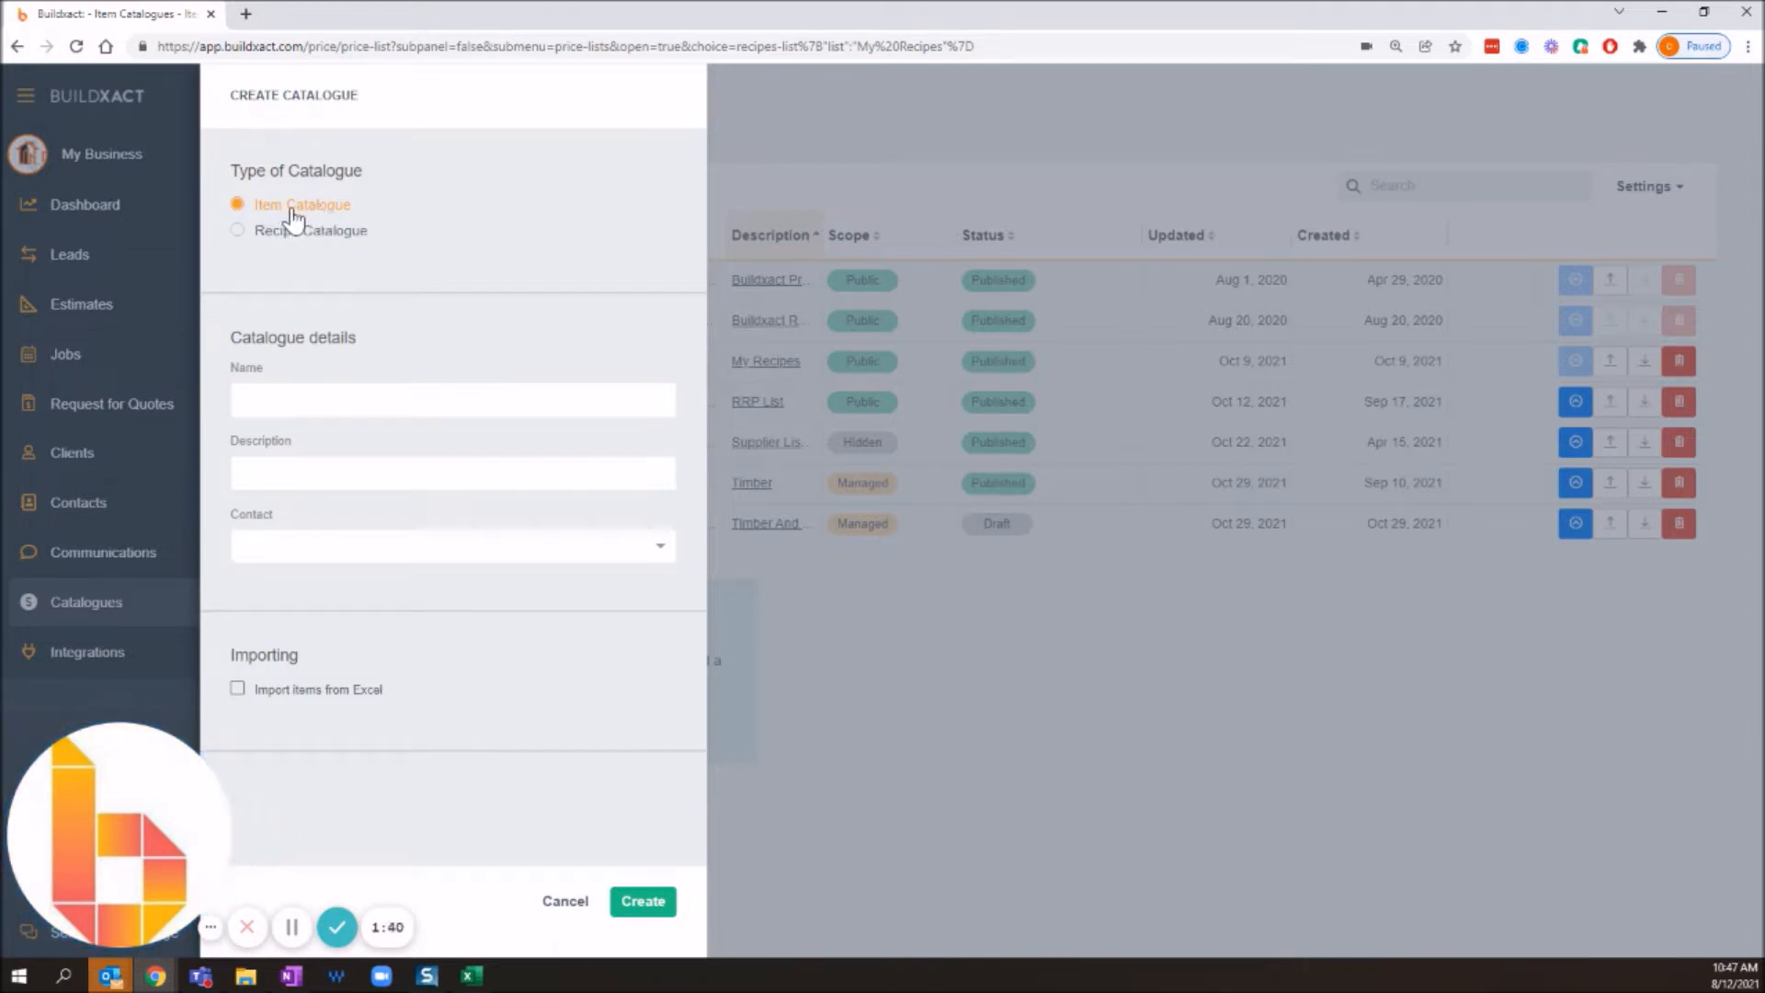
{"action": "left_click", "coordinate": [351, 387]}
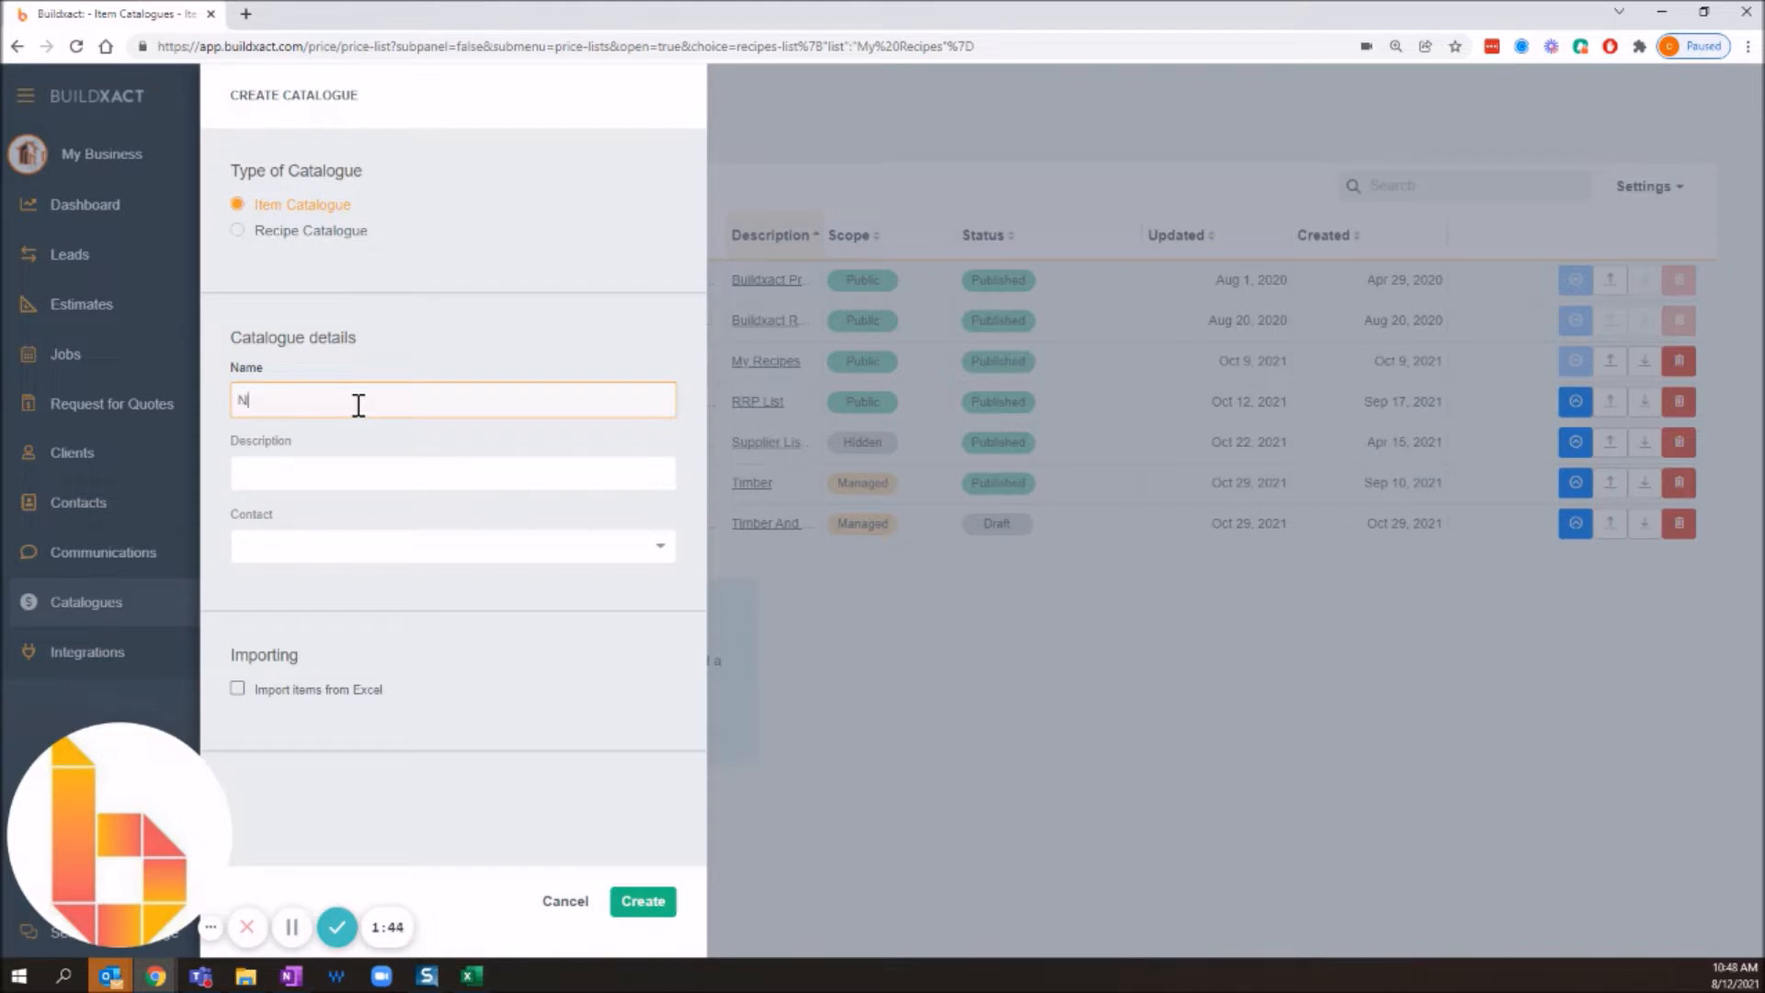
{"action": "type", "text": "November"}
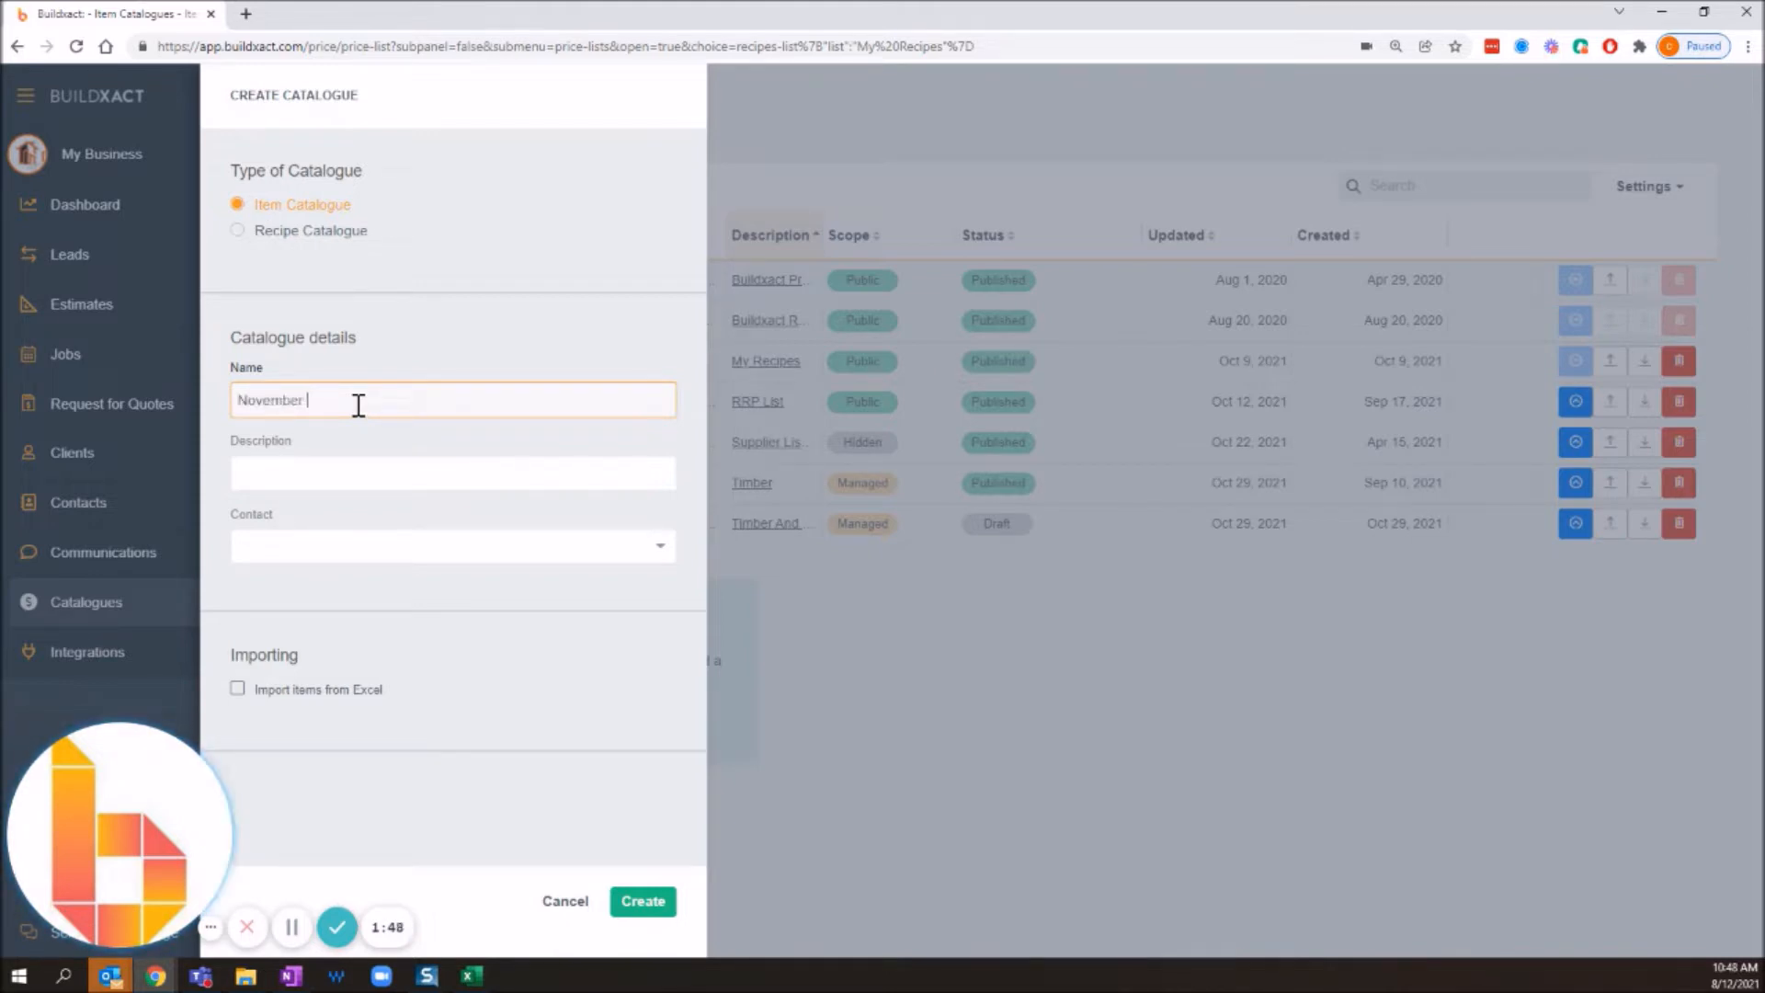
{"action": "type", "text": " List"}
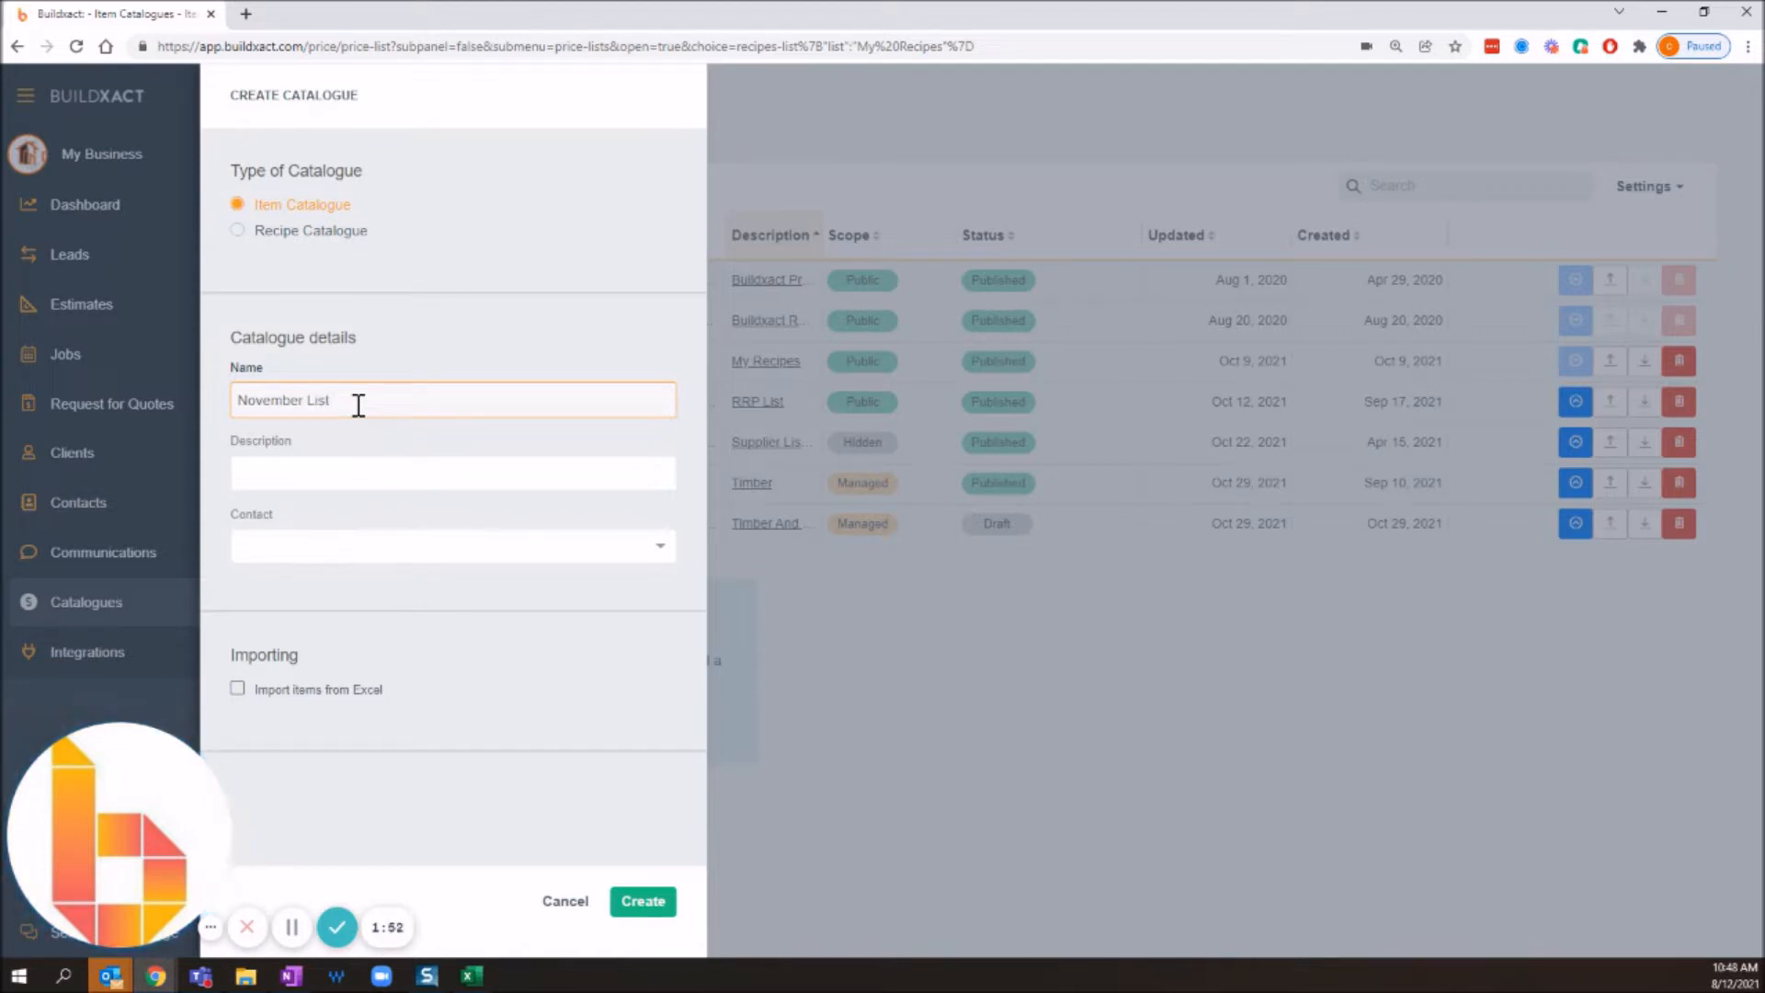
{"action": "left_click", "coordinate": [327, 463]}
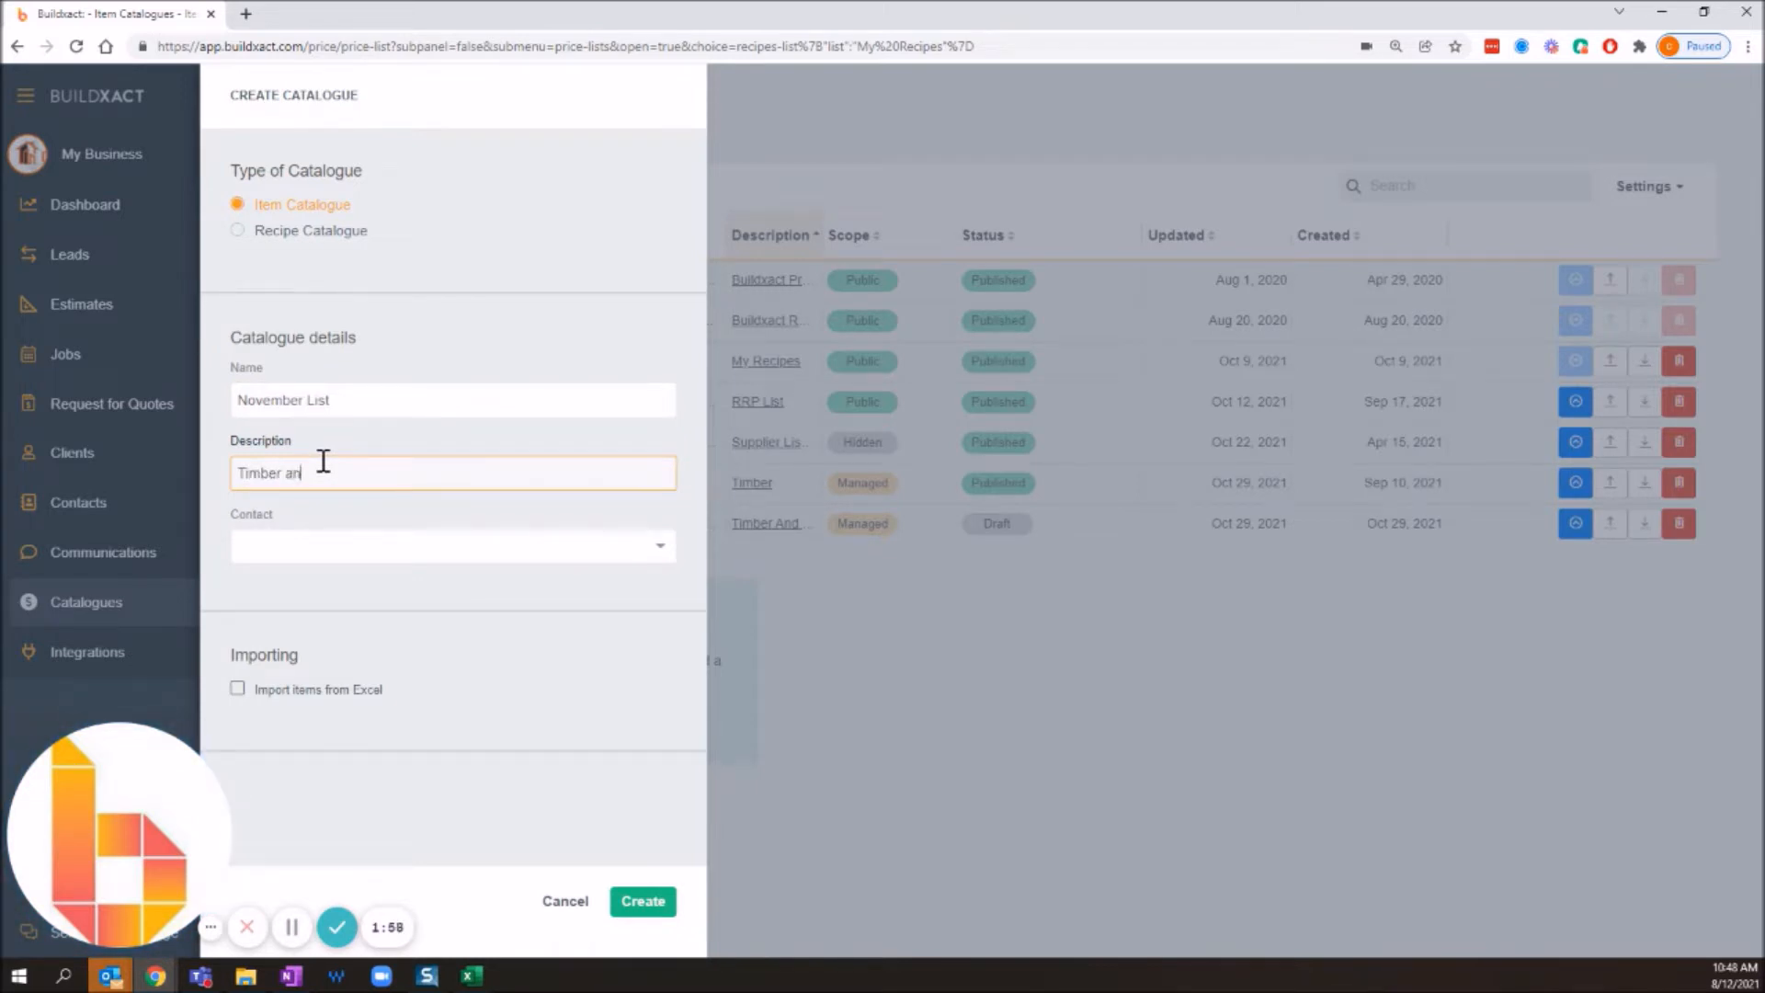
{"action": "type", "text": "re"}
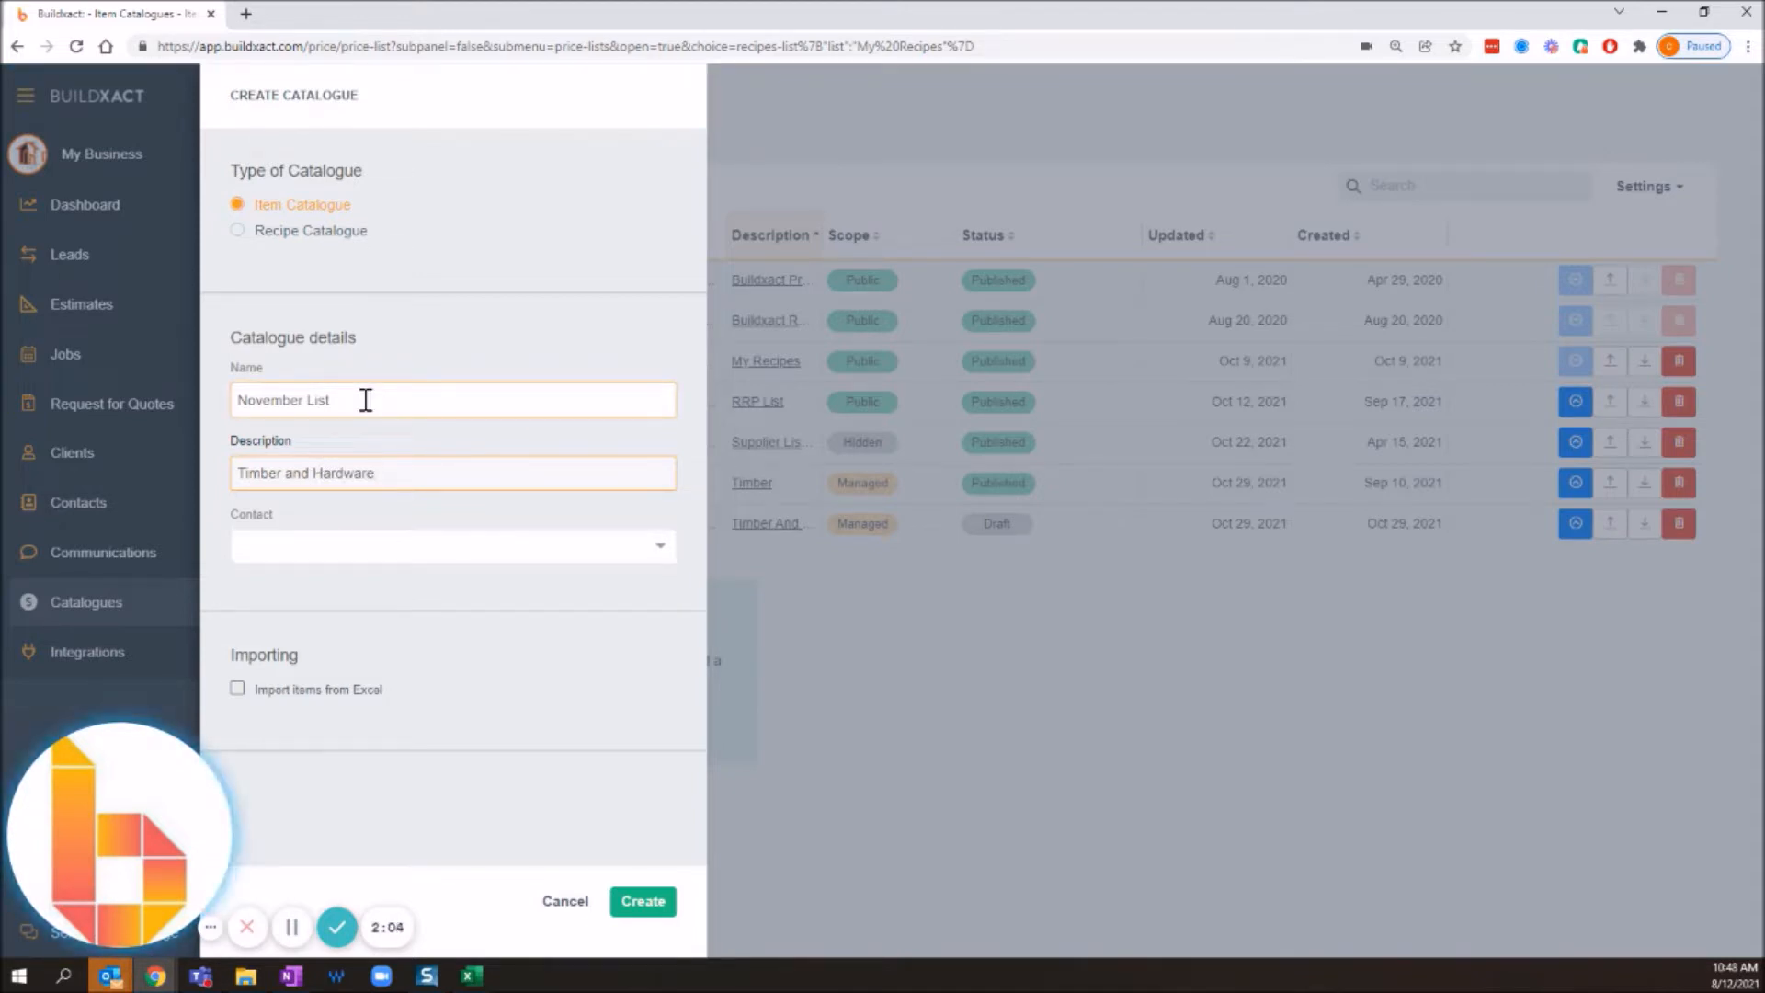
Extend the catalogue name to November List (1) and check it against the description
{"action": "left_click", "coordinate": [426, 389]}
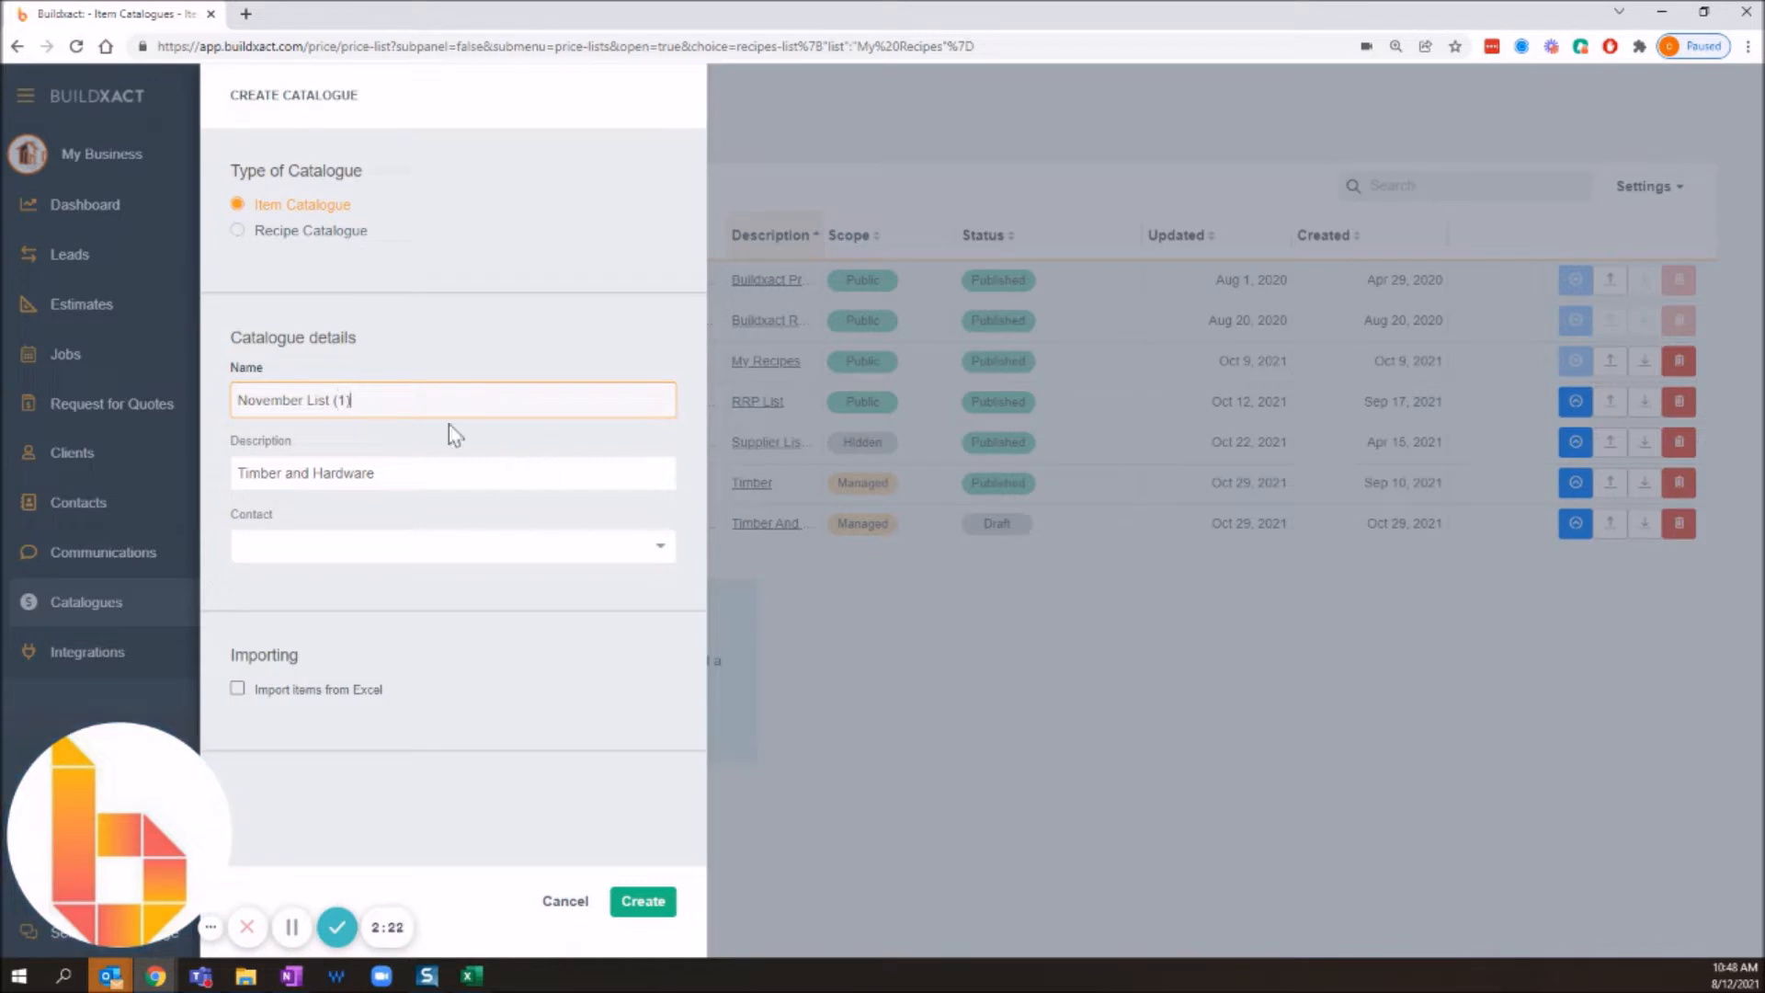
{"action": "left_click", "coordinate": [406, 482]}
{"action": "left_click", "coordinate": [338, 396]}
{"action": "left_click_drag", "start_coordinate": [333, 400], "coordinate": [366, 402]}
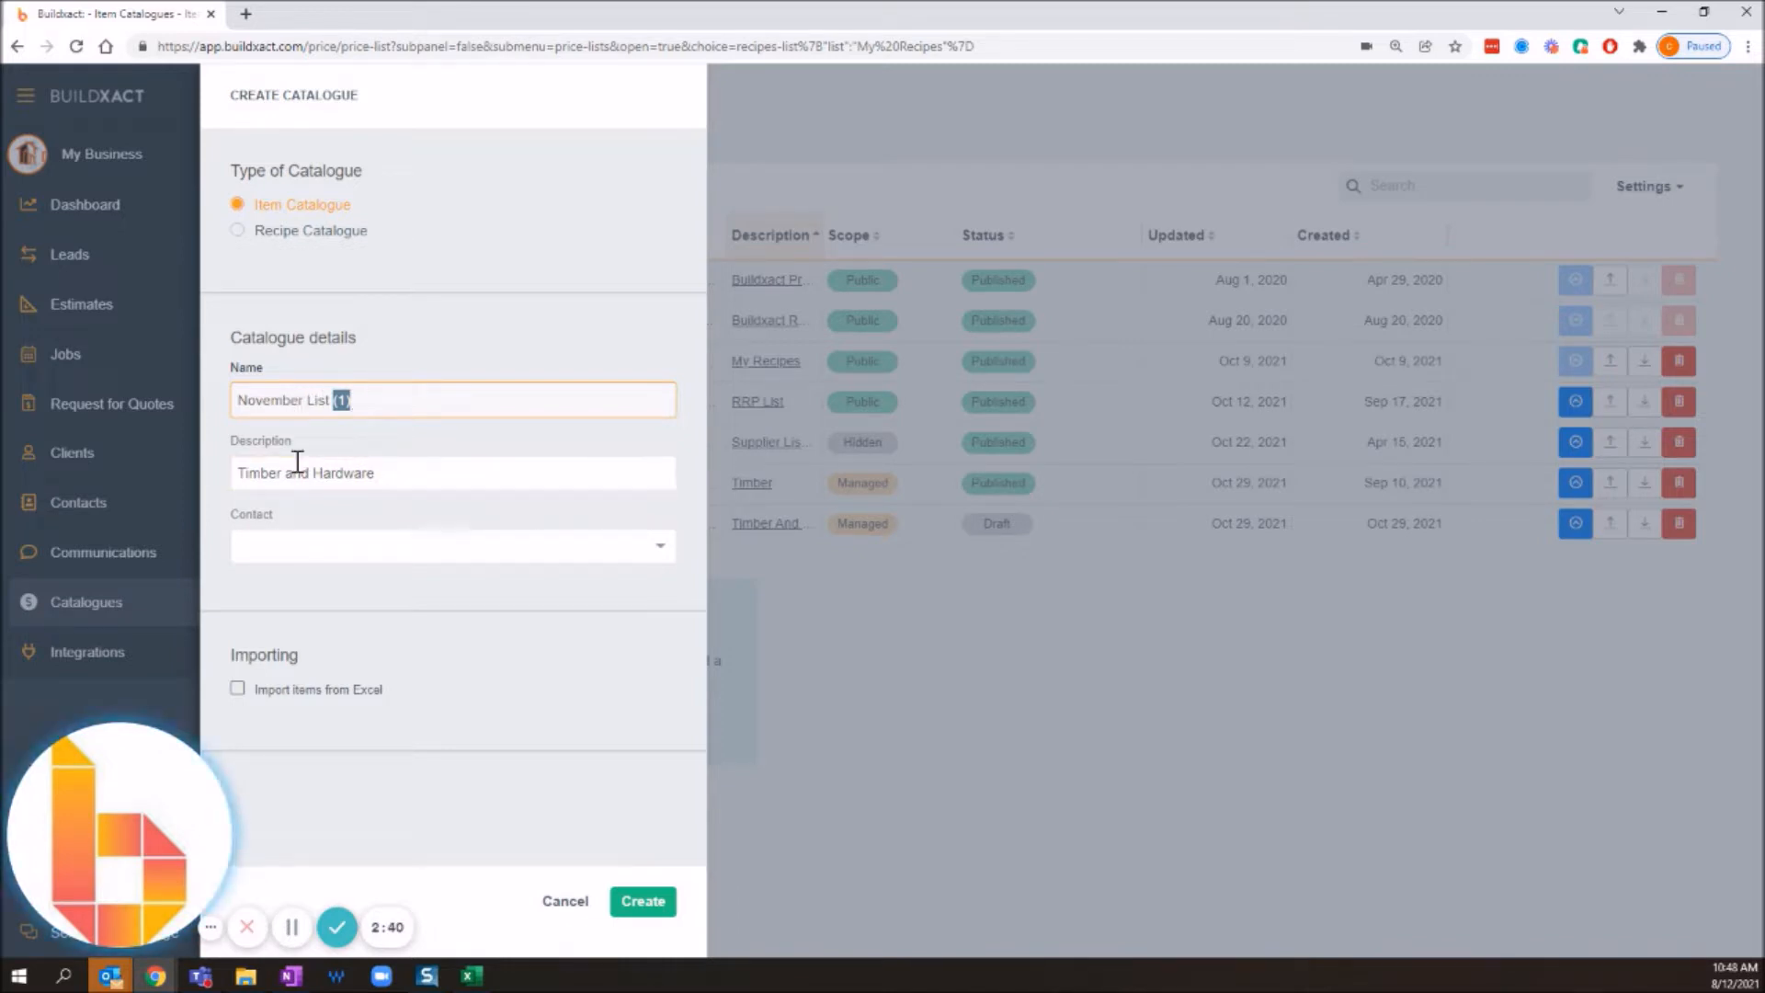
{"action": "left_click_drag", "start_coordinate": [245, 392], "coordinate": [394, 394]}
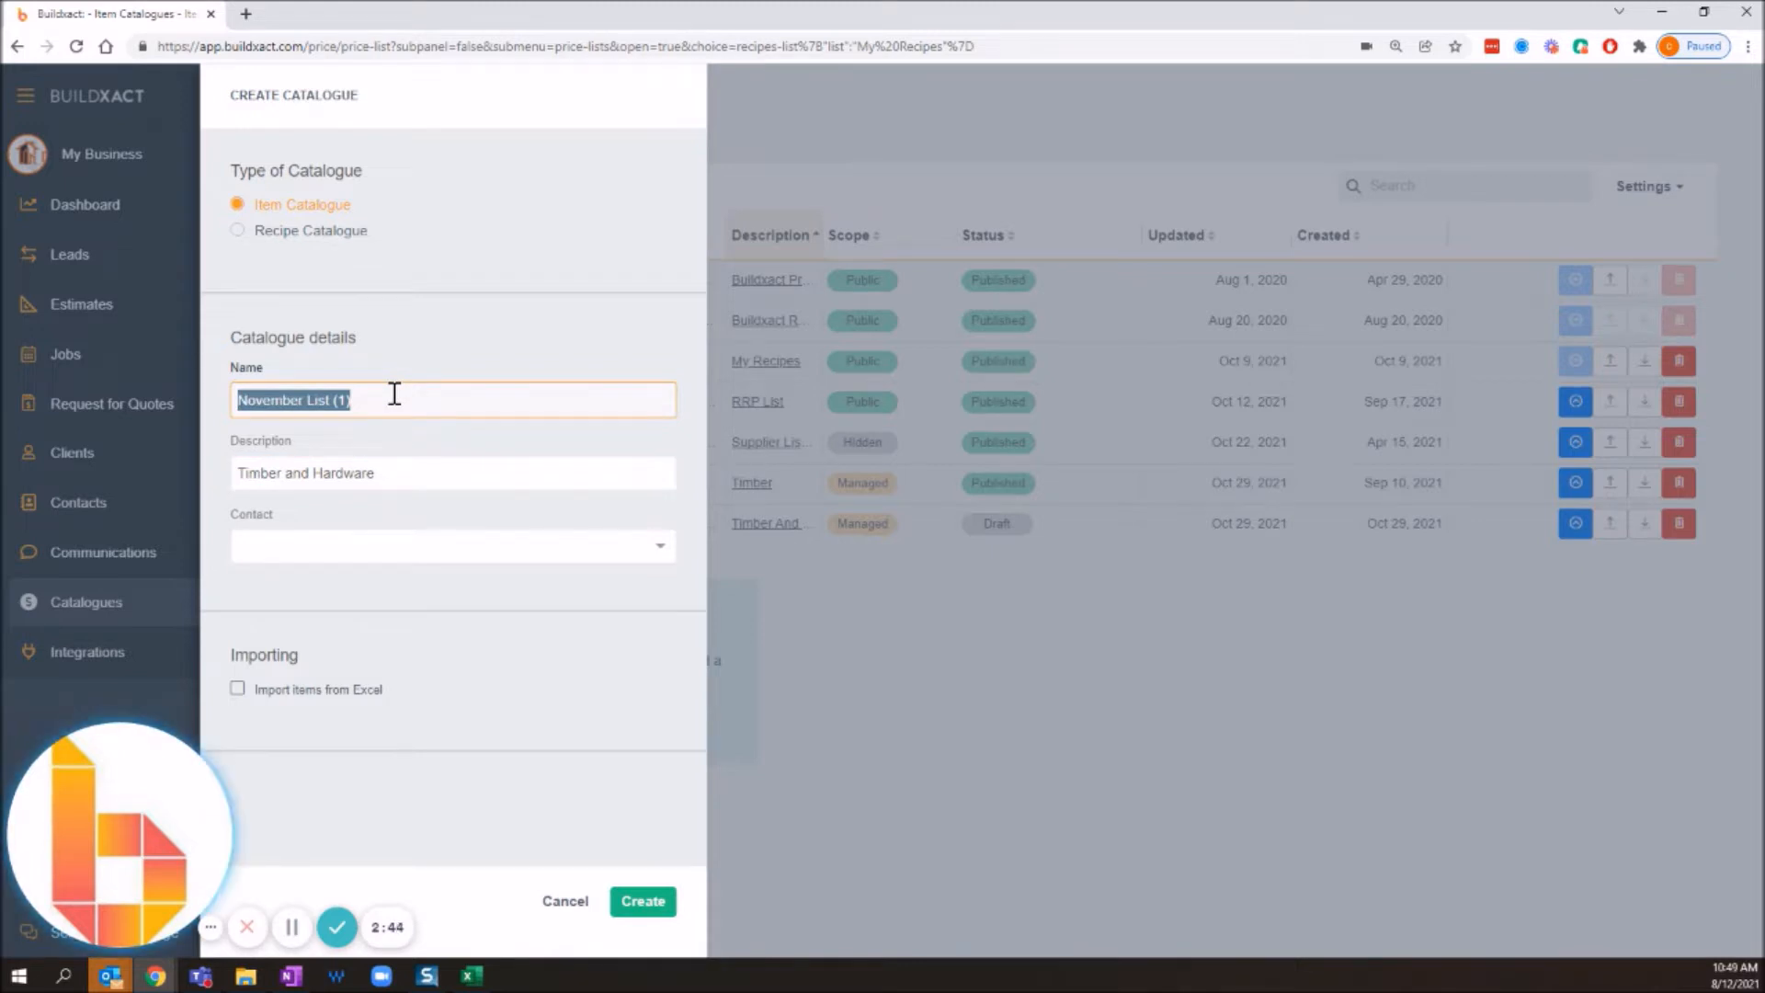
{"action": "left_click_drag", "start_coordinate": [390, 472], "coordinate": [217, 480]}
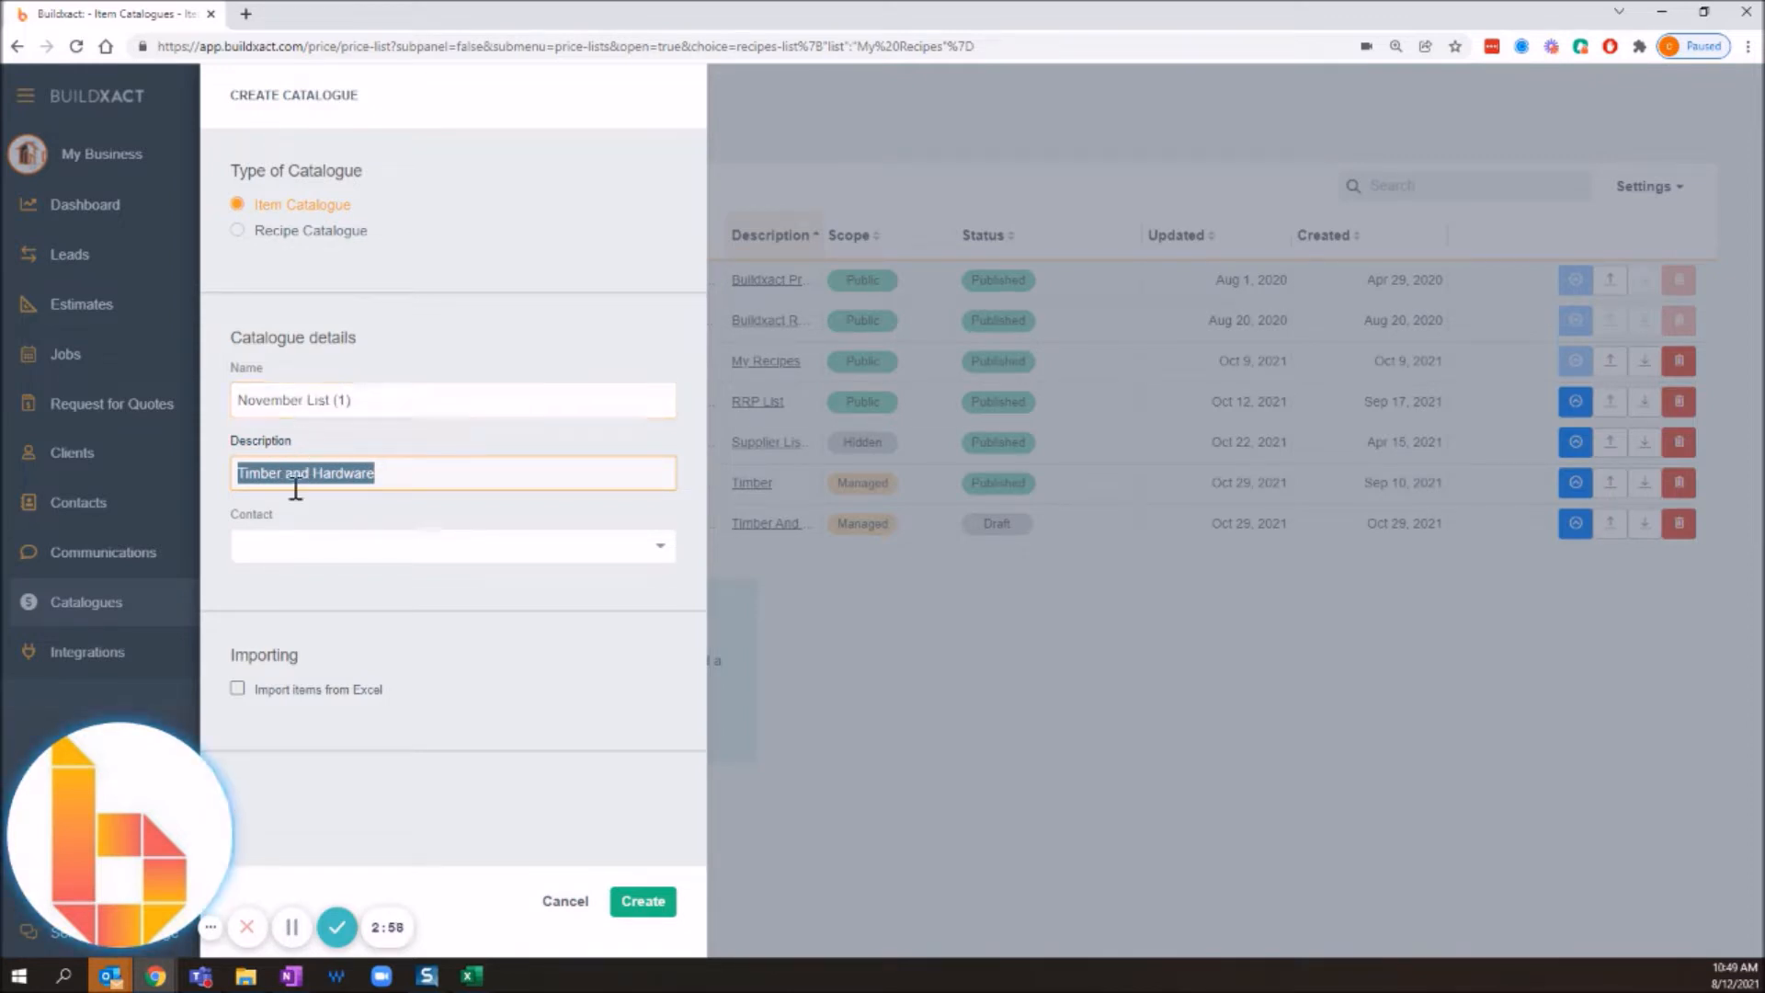
Assign D & C Timber as the catalogue's contact and enable importing items from Excel
{"action": "left_click", "coordinate": [432, 581]}
{"action": "left_click", "coordinate": [342, 557]}
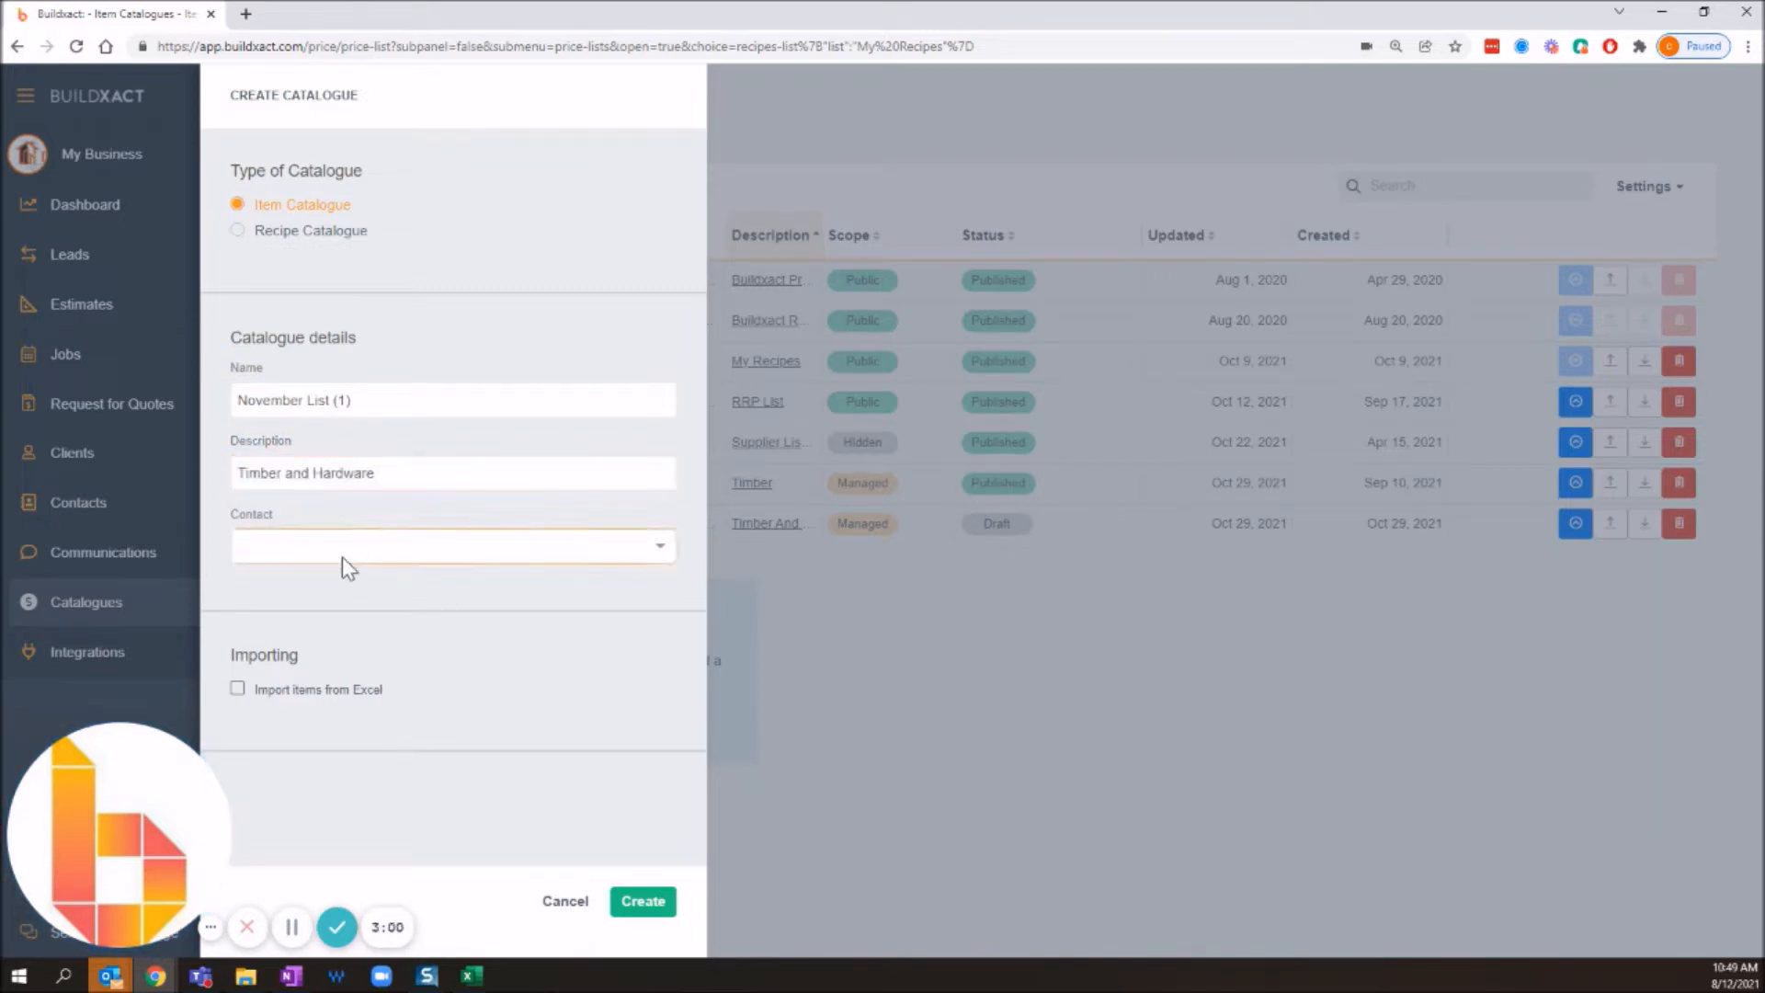
{"action": "left_click", "coordinate": [325, 586]}
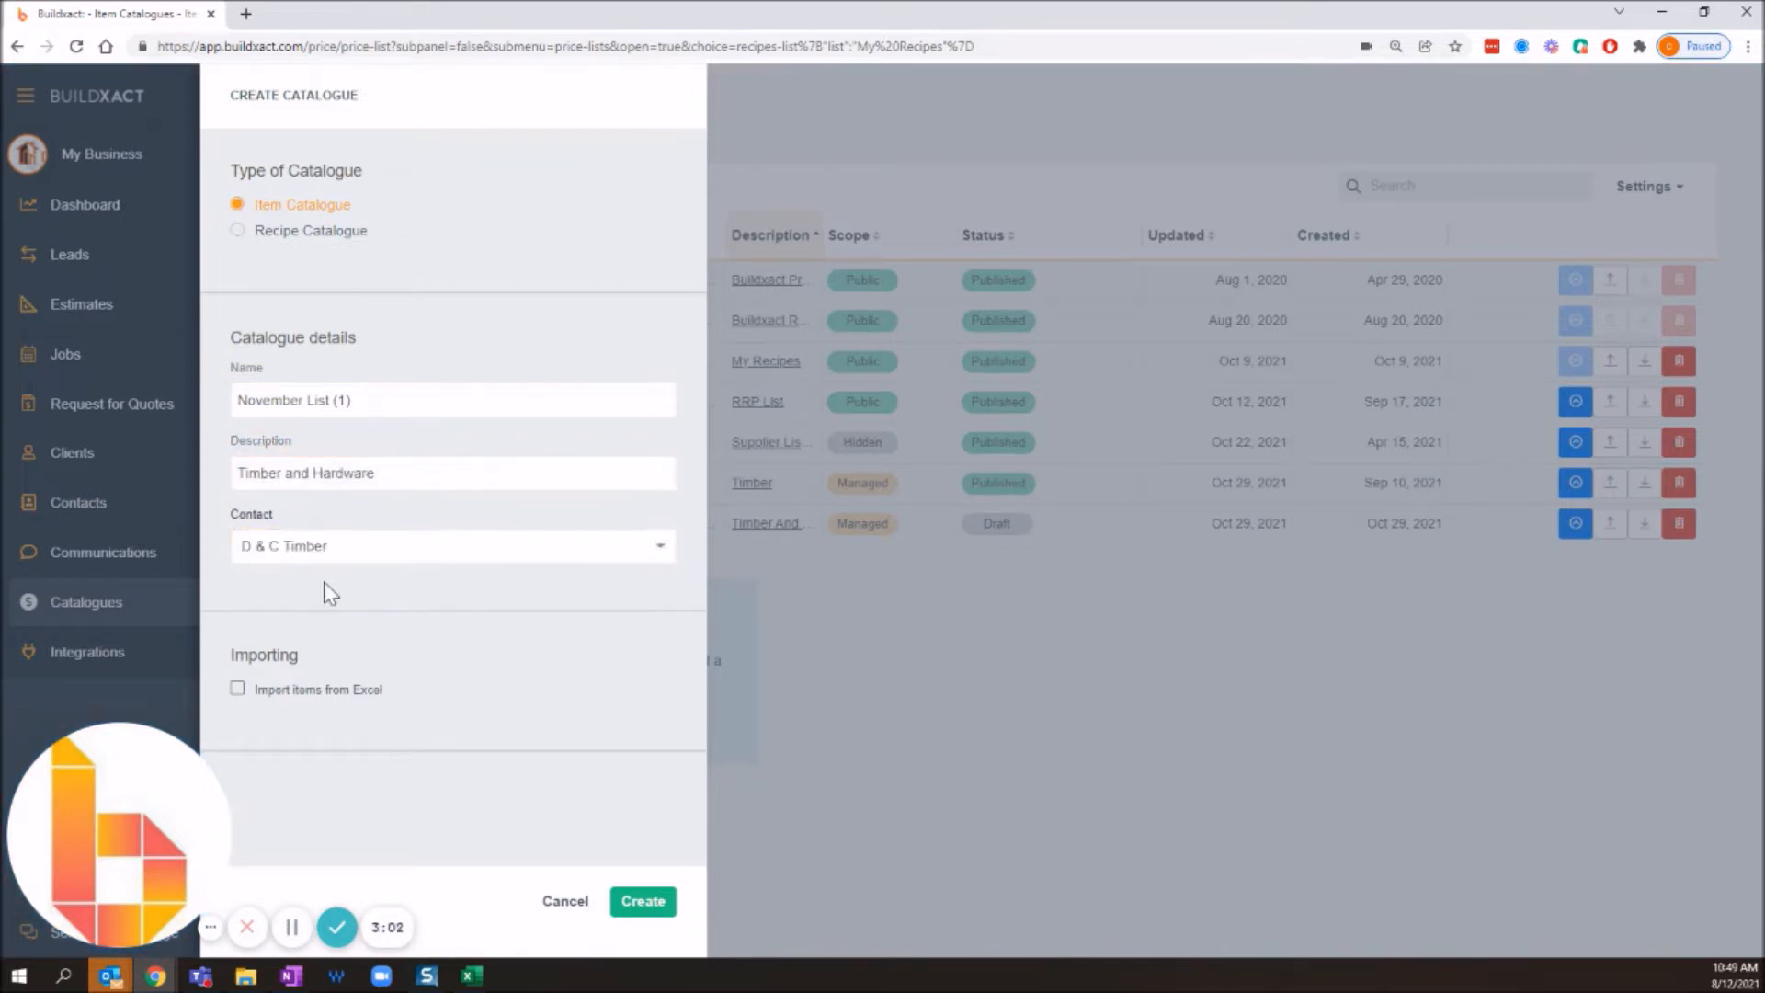
{"action": "left_click", "coordinate": [366, 689]}
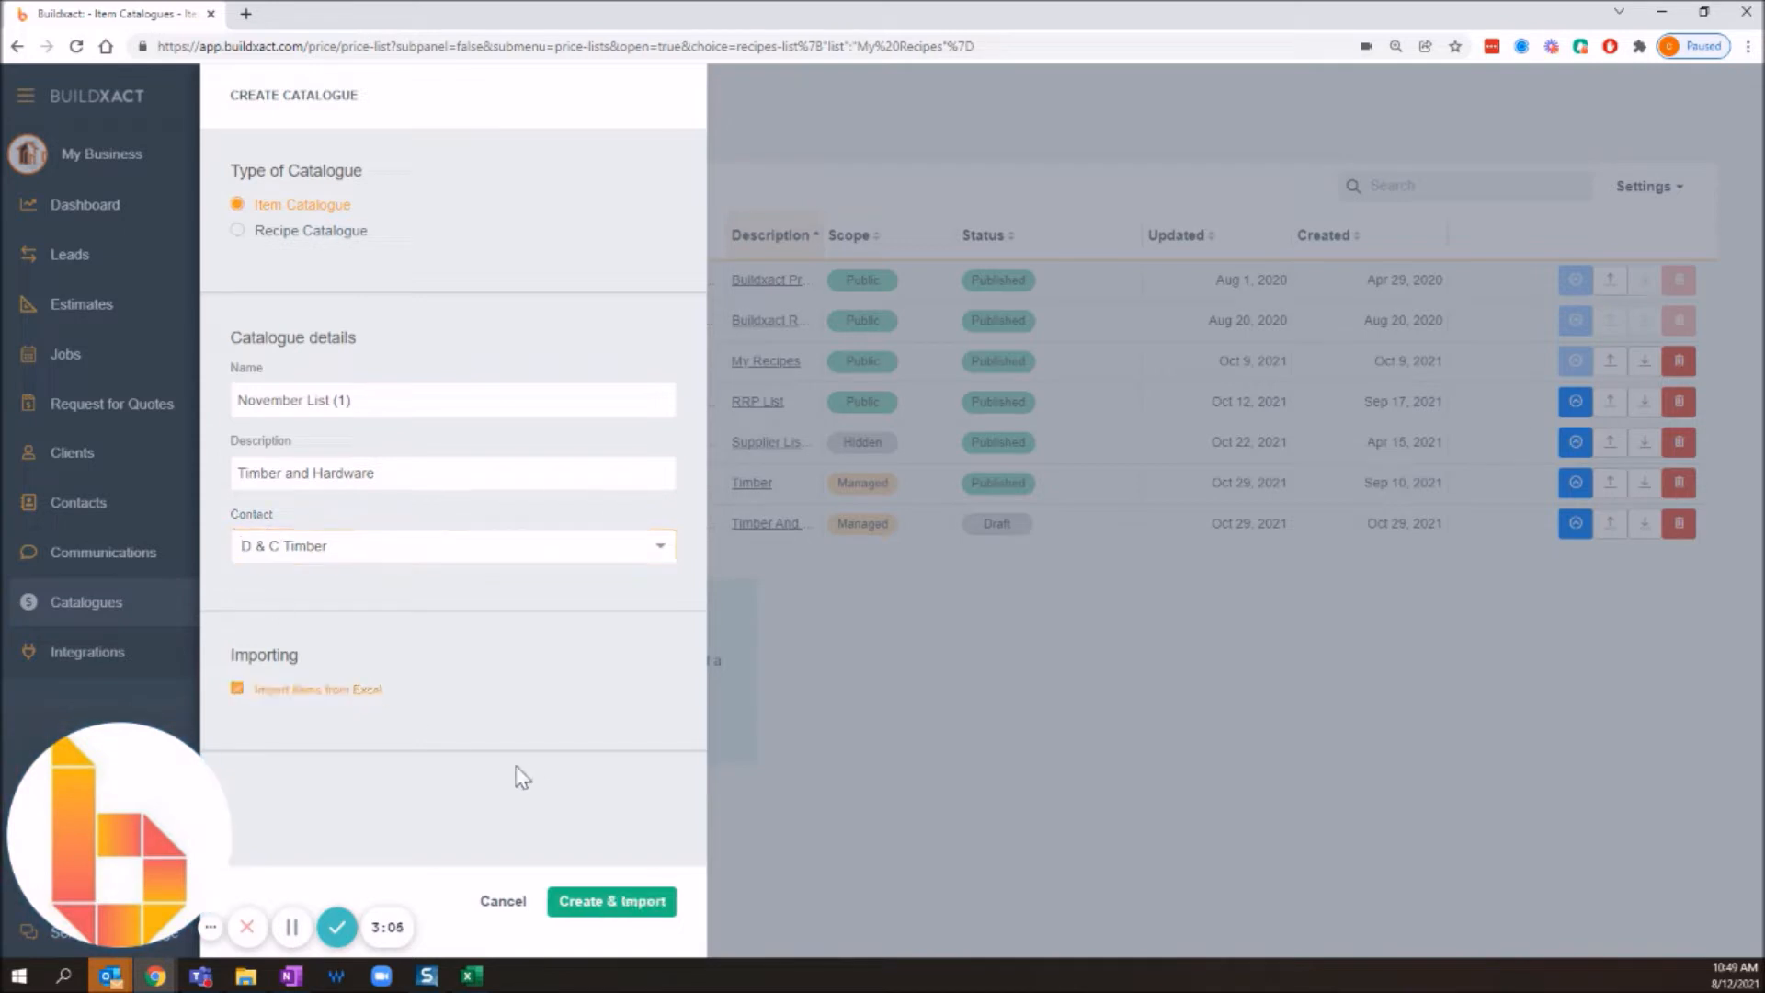
Create the catalogue and start its item import, opening the file selection for the data upload
{"action": "left_click", "coordinate": [621, 903]}
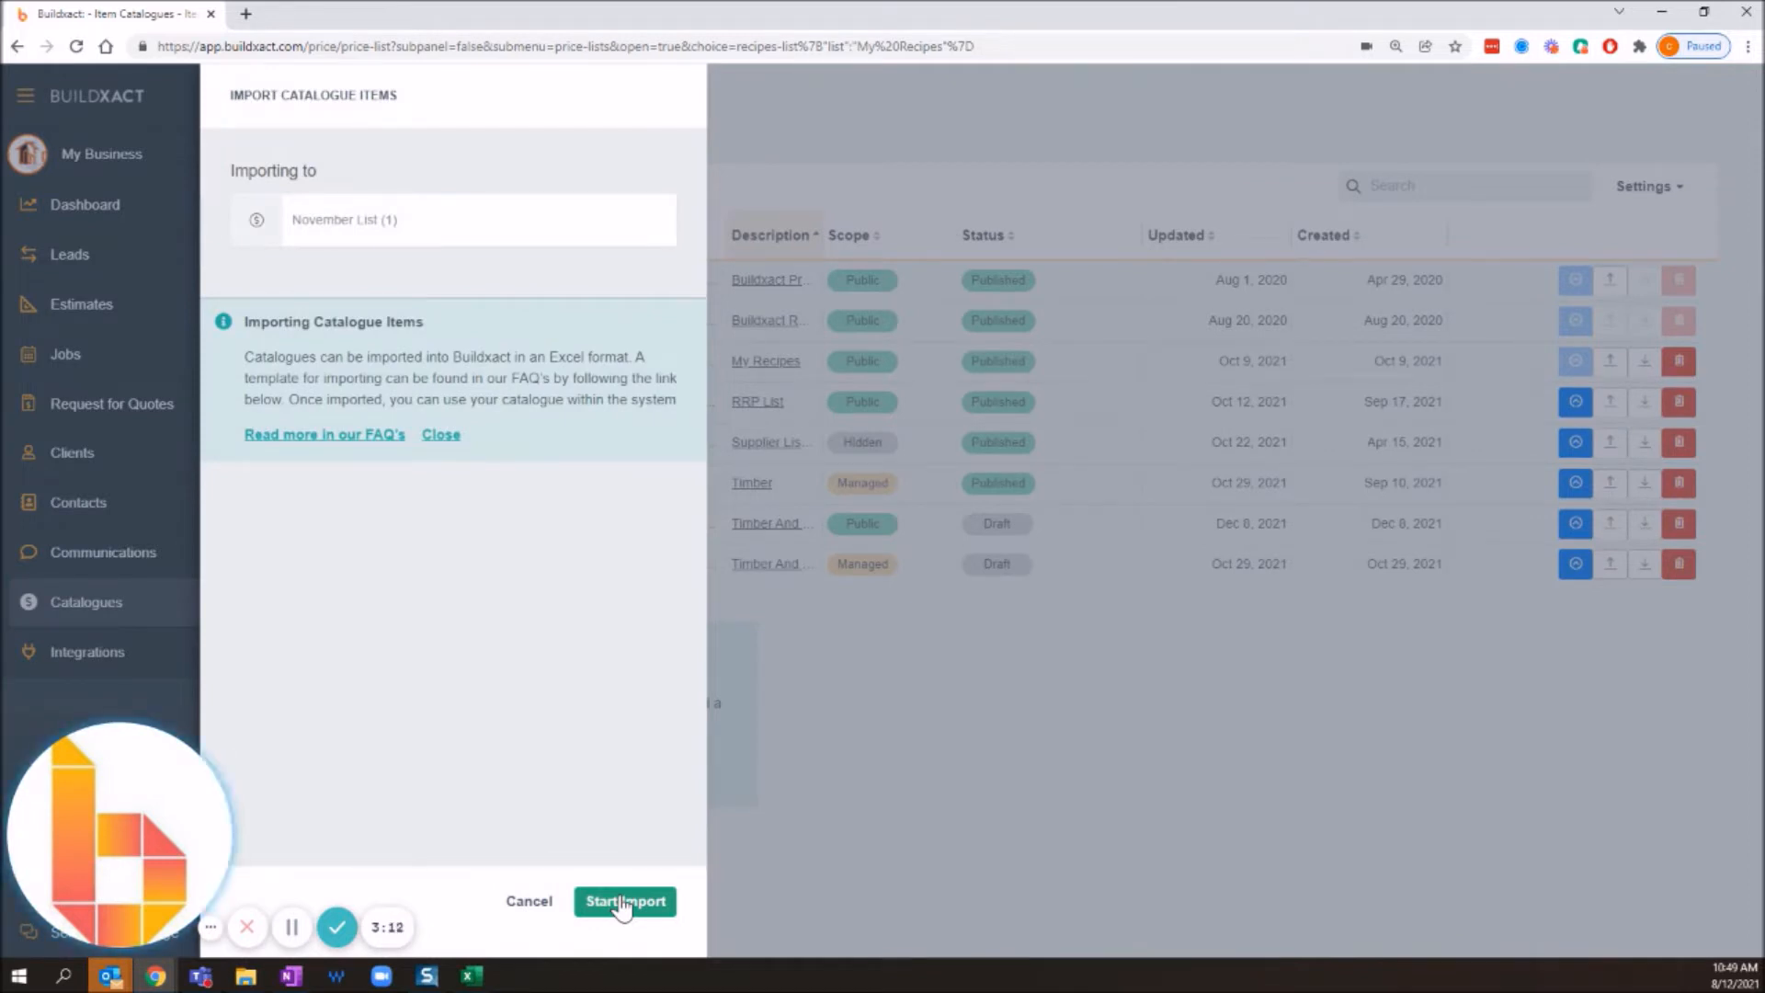
{"action": "left_click", "coordinate": [622, 903]}
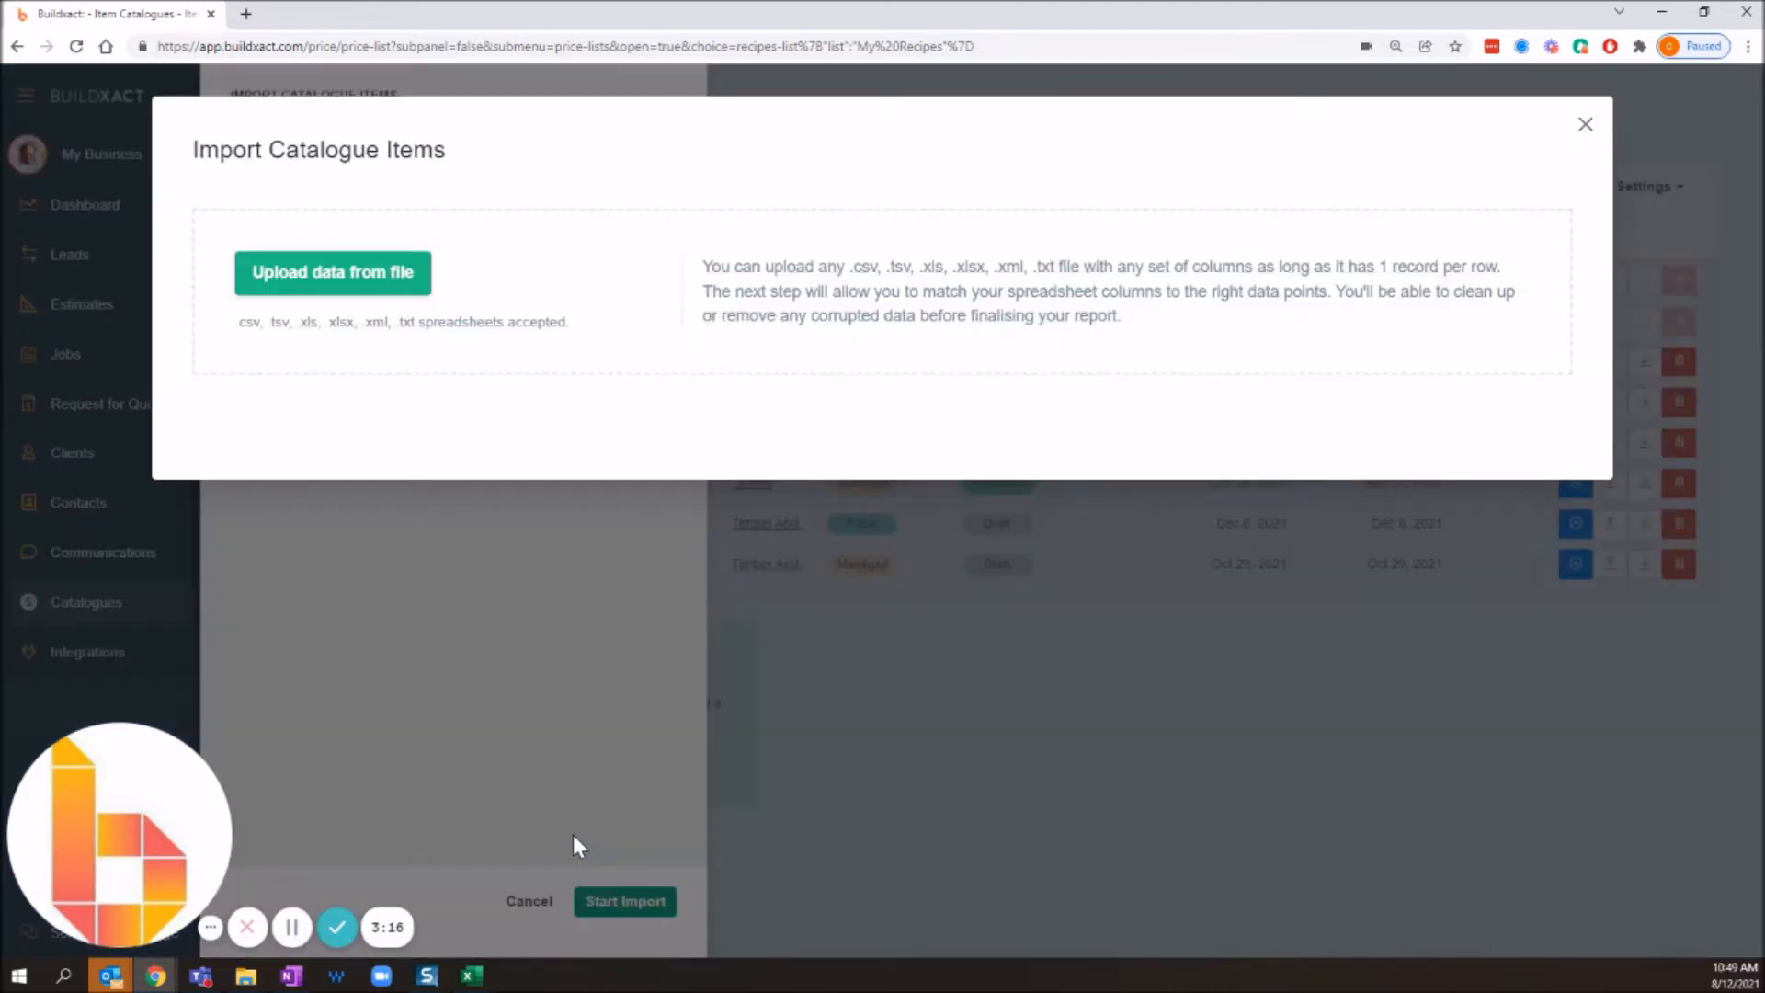
{"action": "left_click", "coordinate": [323, 289]}
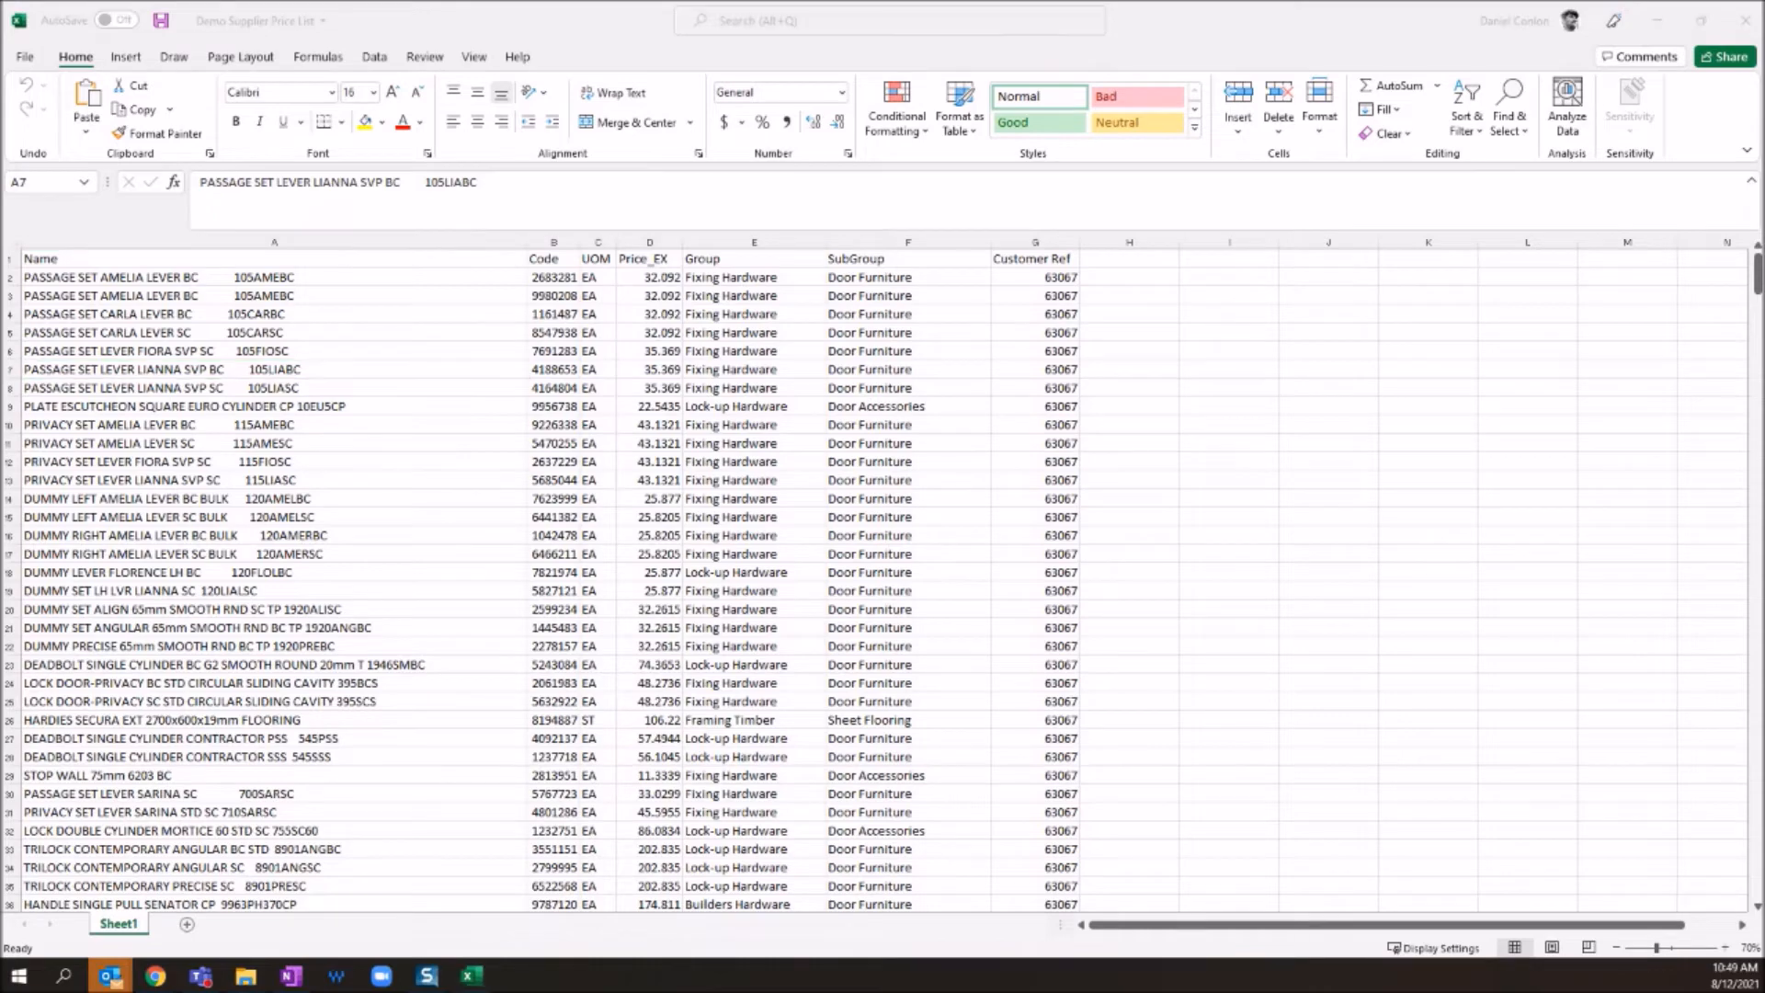
Switch to the Price-list-template workbook in Excel and examine its main columns from Supplier Code to Cost Item Type
{"action": "left_click", "coordinate": [471, 881]}
{"action": "left_click", "coordinate": [537, 769]}
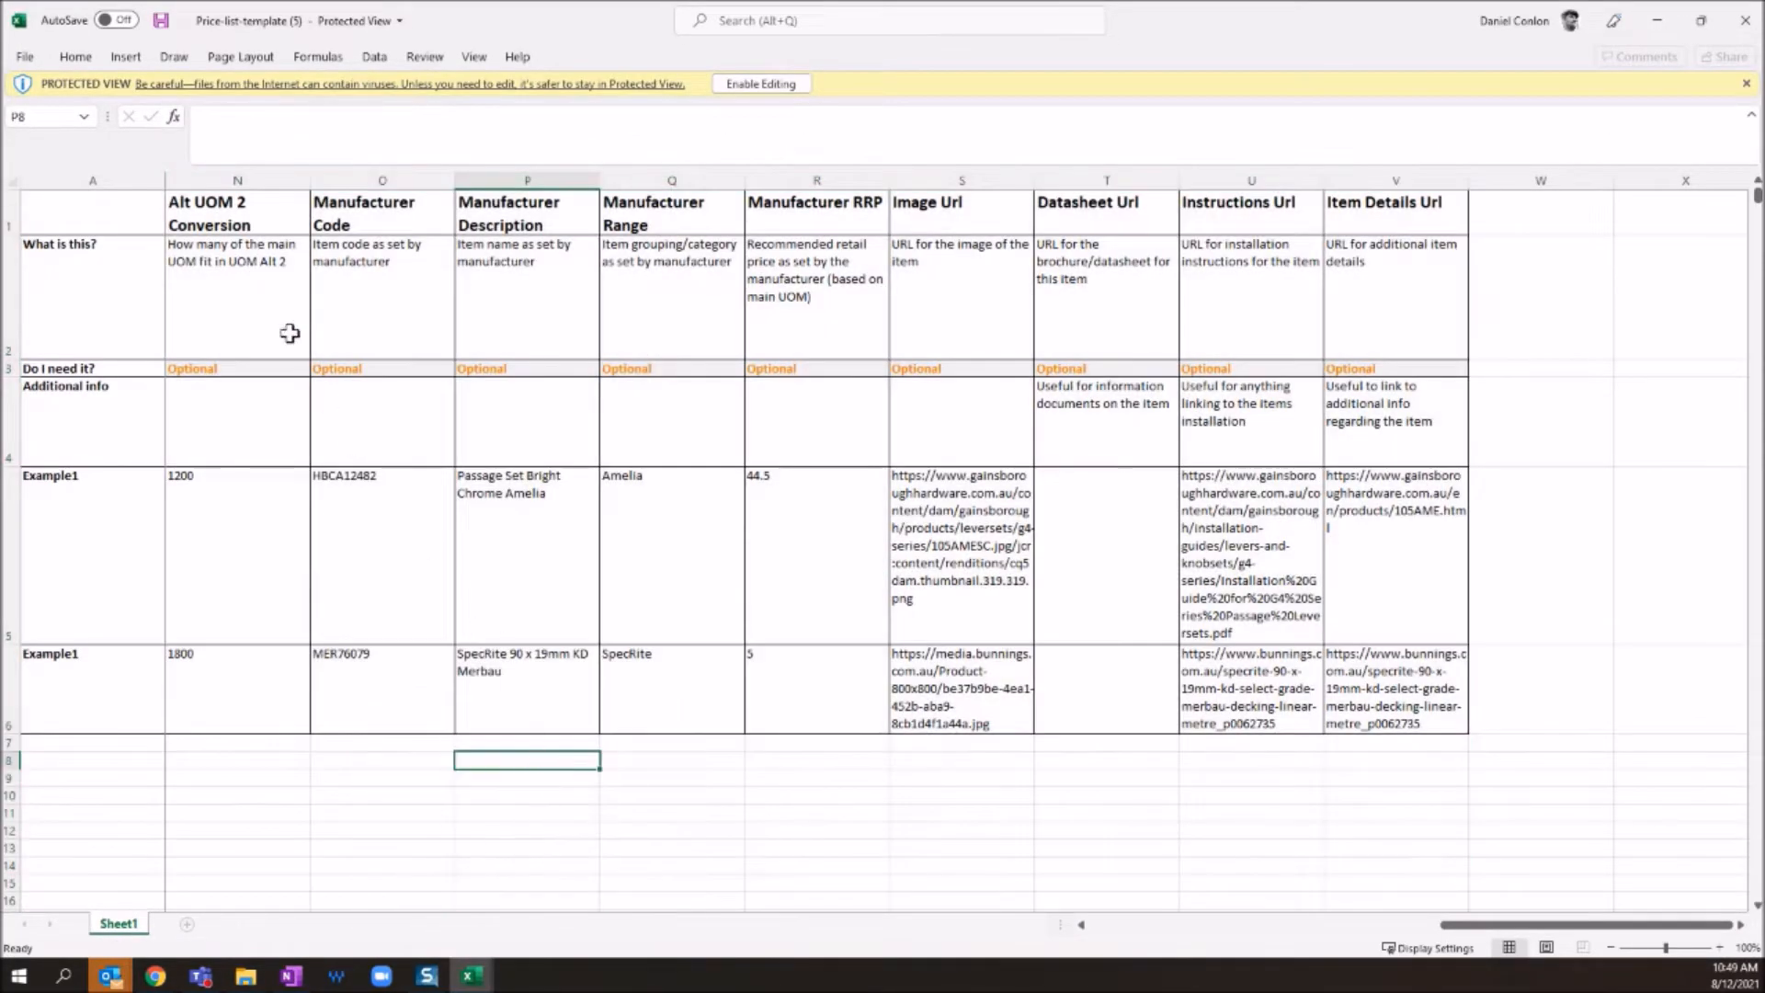
{"action": "left_click_drag", "start_coordinate": [1491, 933], "coordinate": [1072, 924]}
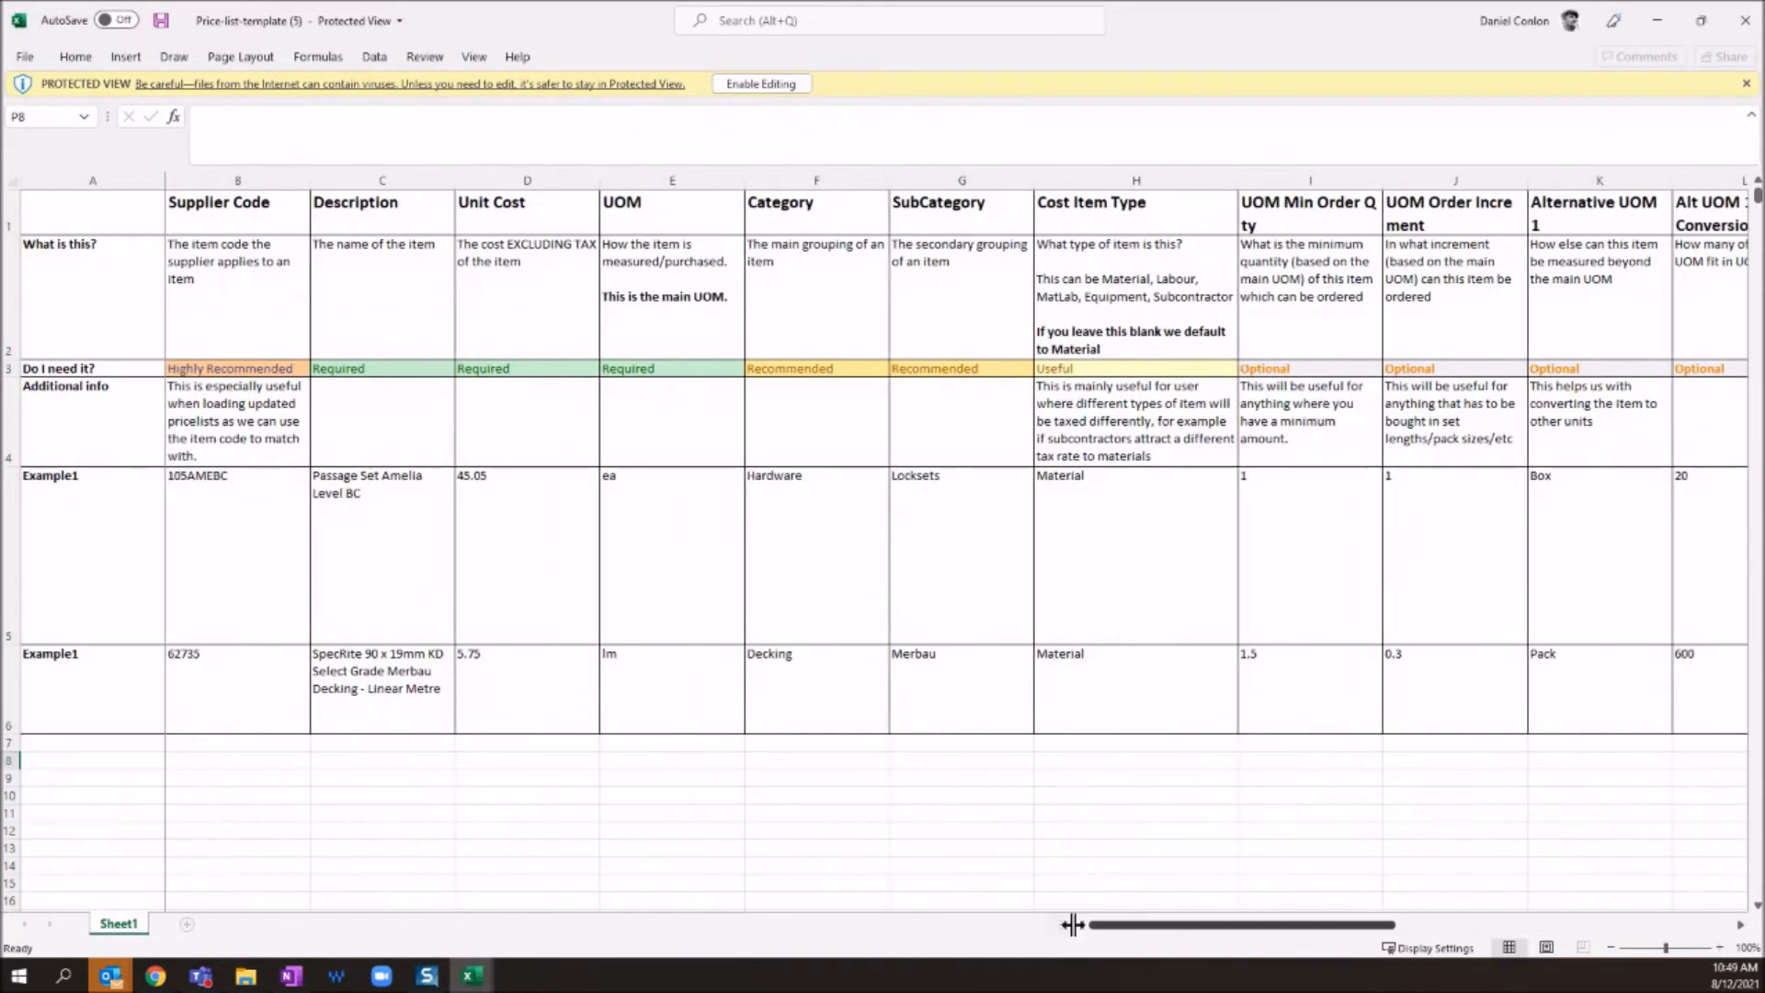
{"action": "left_click", "coordinate": [241, 179]}
{"action": "left_click_drag", "start_coordinate": [241, 180], "coordinate": [1206, 173]}
{"action": "left_click", "coordinate": [1122, 295]}
{"action": "left_click", "coordinate": [615, 502]}
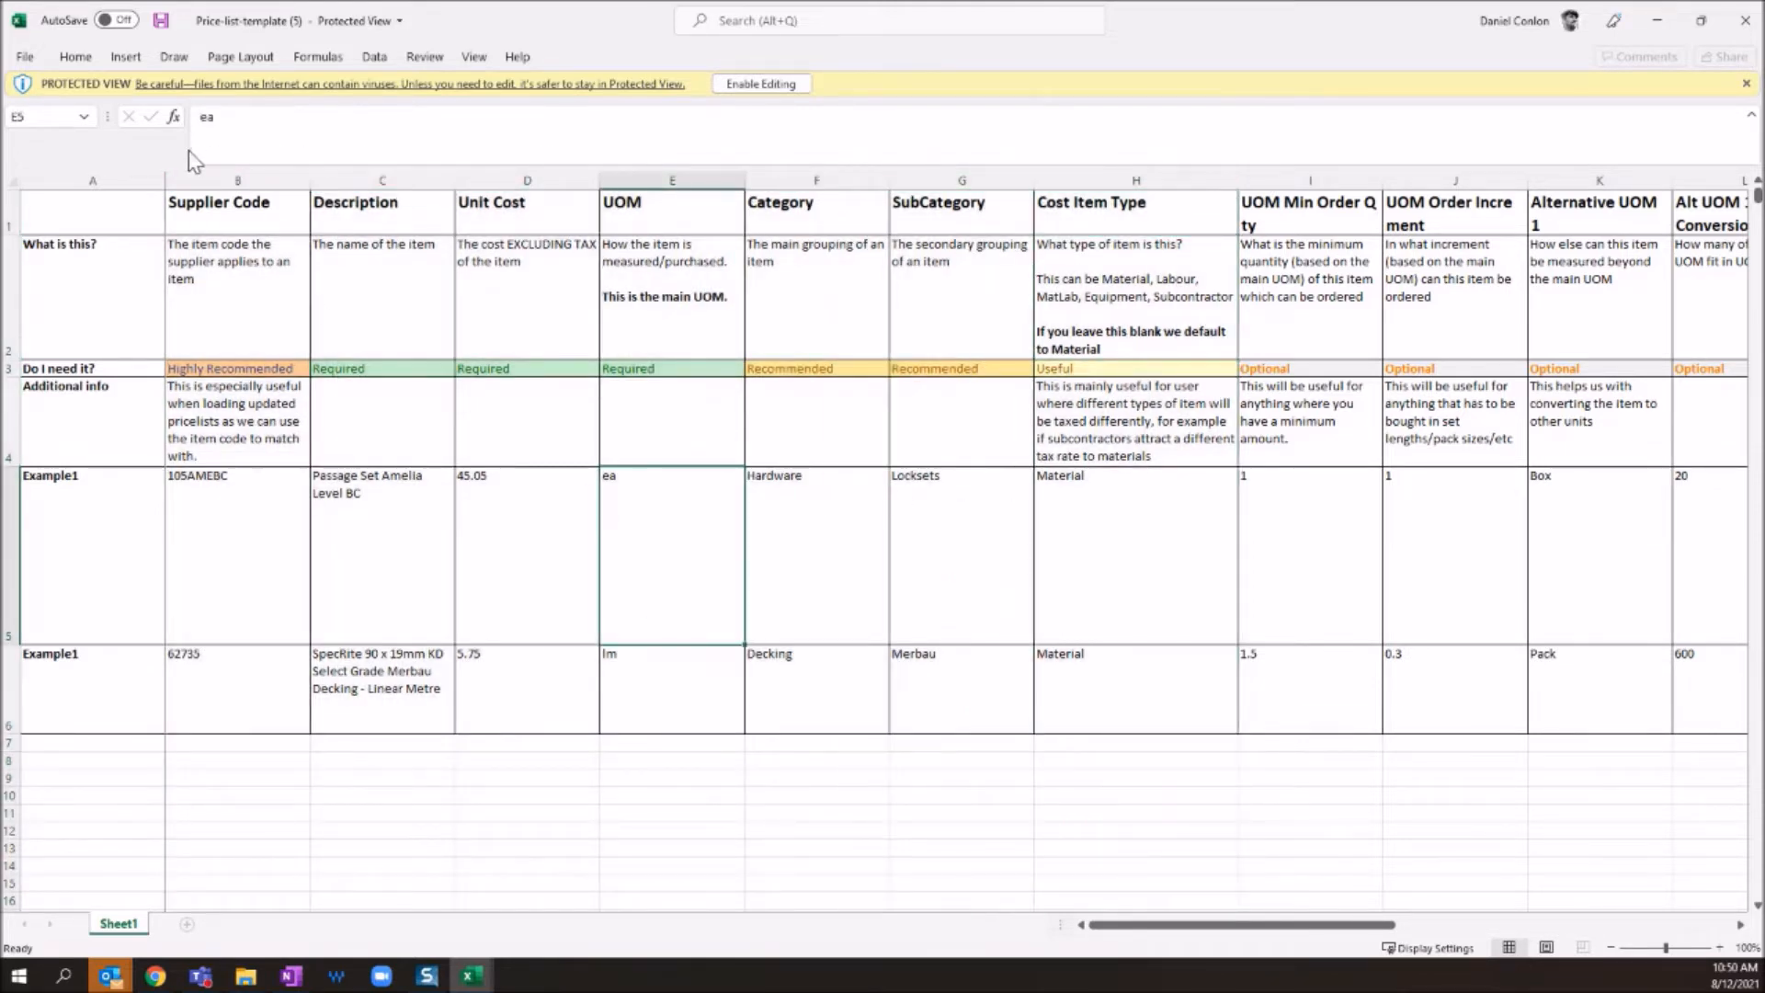
{"action": "left_click_drag", "start_coordinate": [210, 175], "coordinate": [1131, 180]}
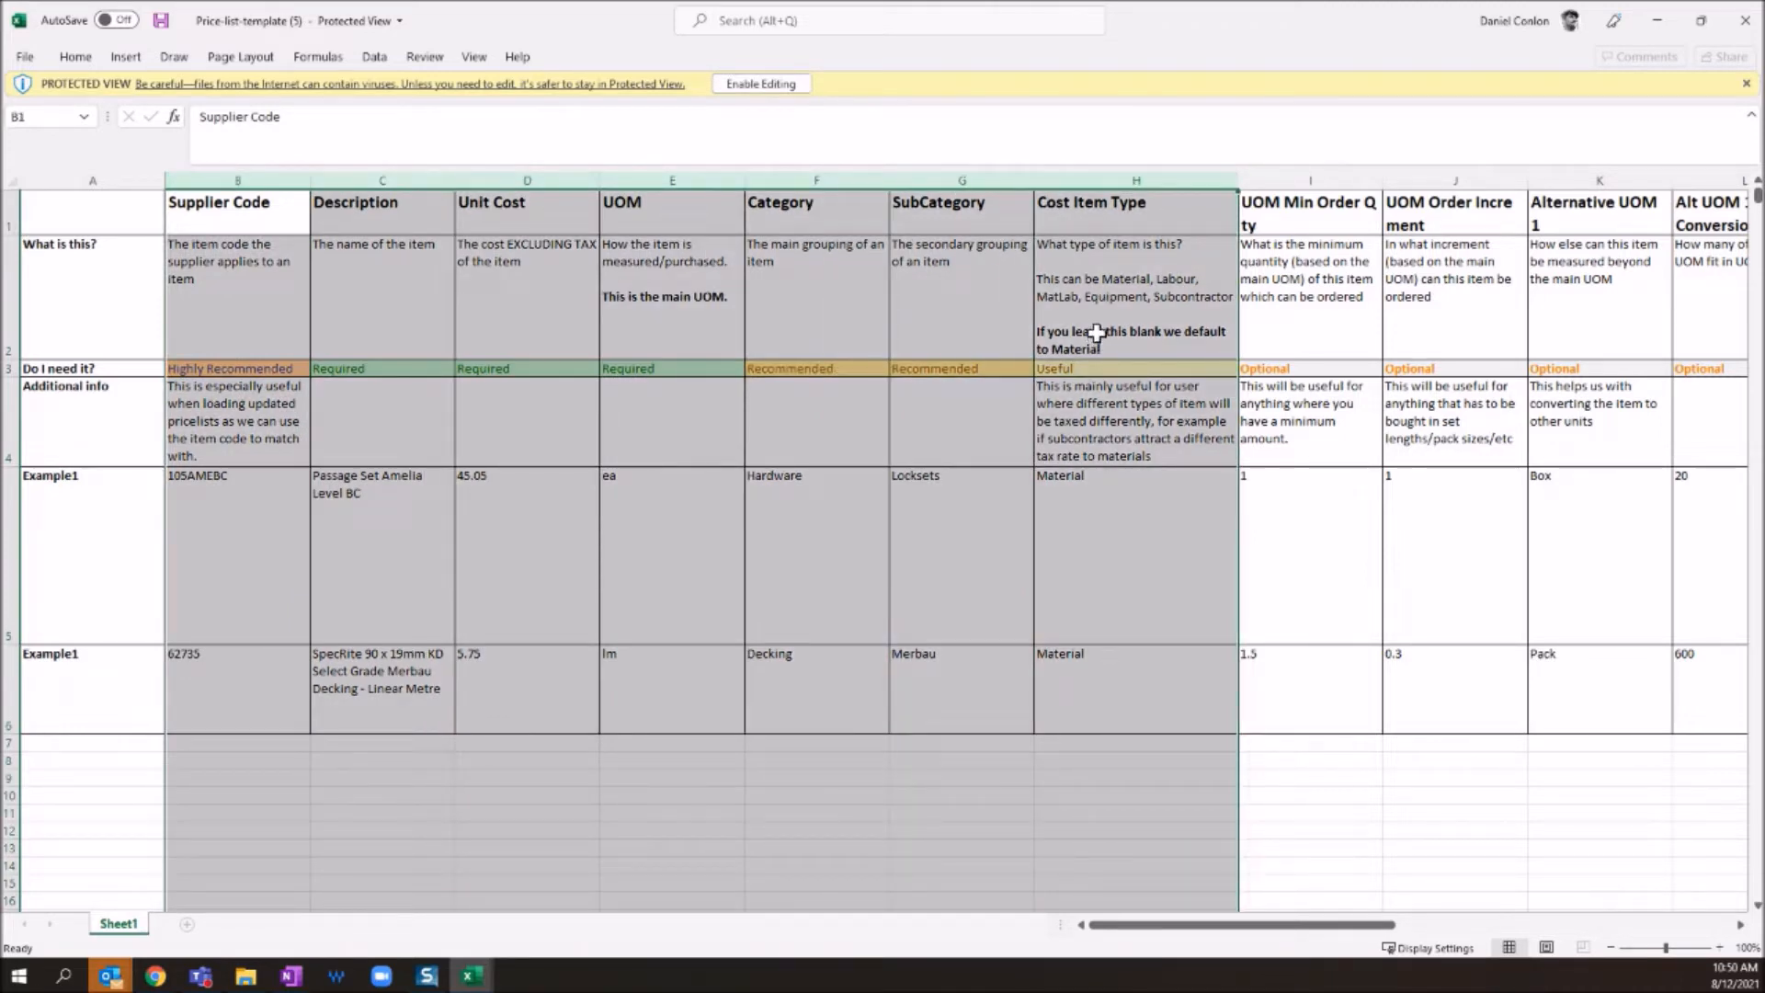
{"action": "left_click", "coordinate": [232, 261]}
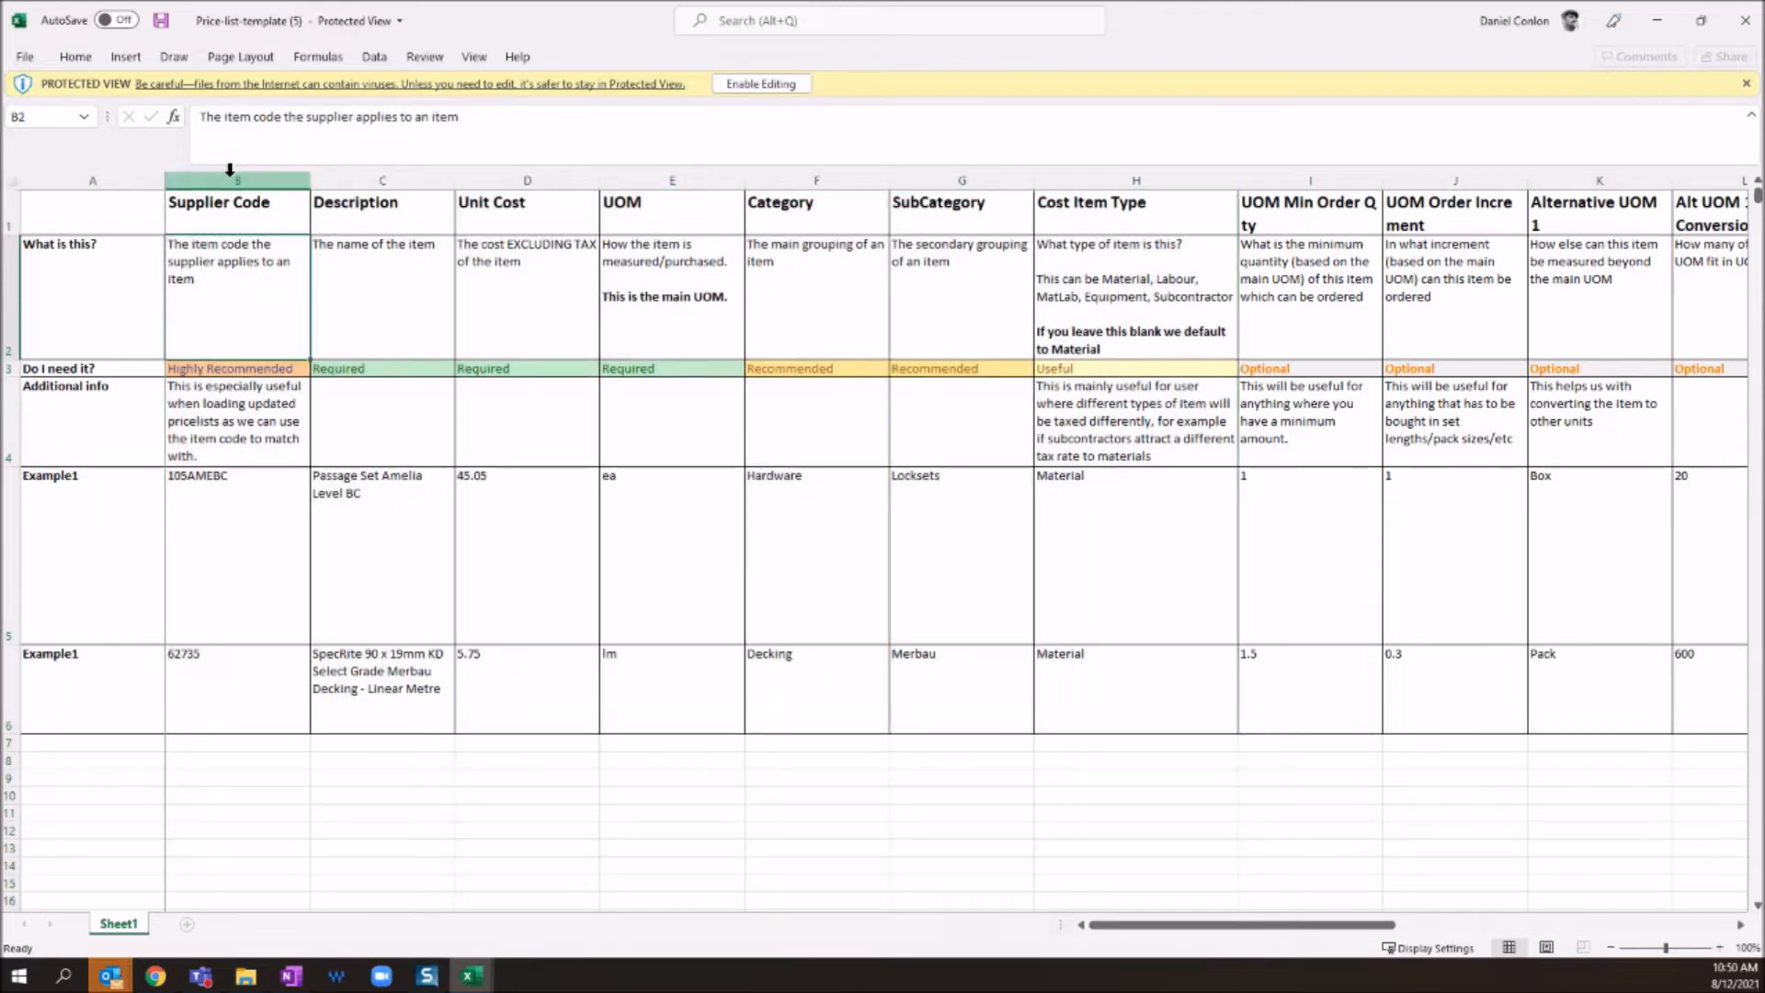
{"action": "left_click_drag", "start_coordinate": [230, 171], "coordinate": [1015, 182]}
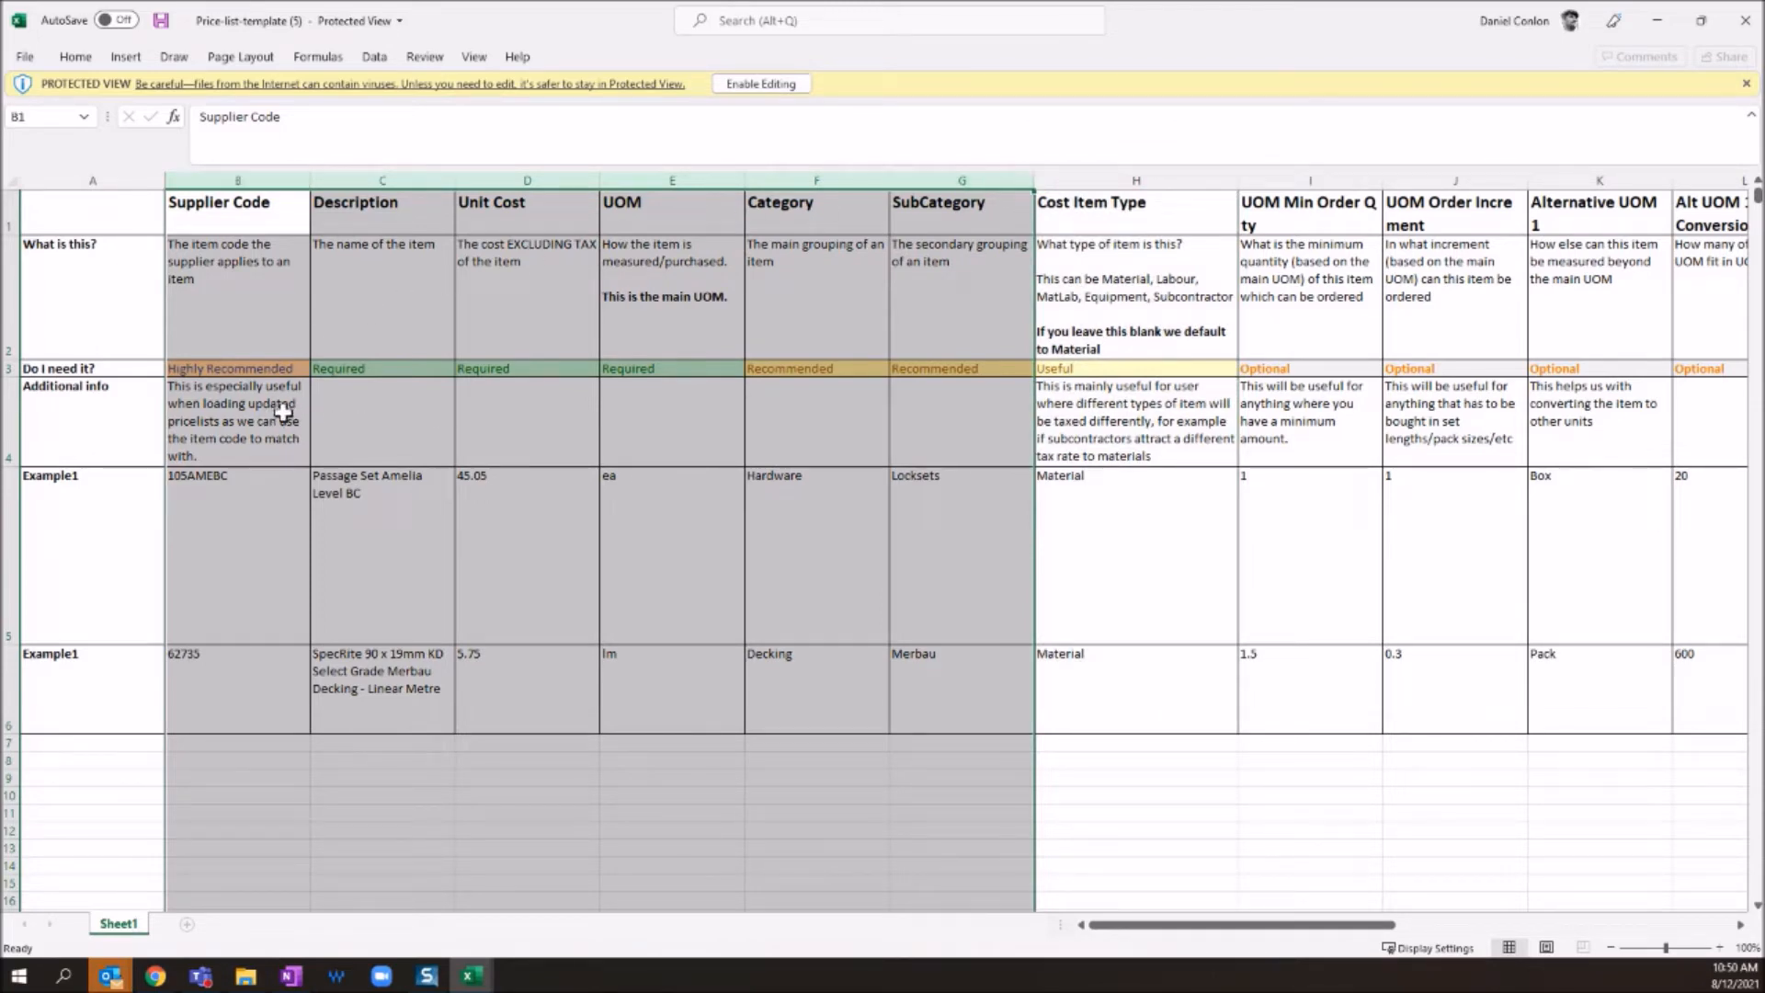
{"action": "mouse_move", "coordinate": [397, 182]}
{"action": "left_mouse_down"}
{"action": "mouse_move", "coordinate": [725, 166]}
{"action": "mouse_move", "coordinate": [320, 254]}
{"action": "mouse_move", "coordinate": [248, 177]}
{"action": "mouse_move", "coordinate": [1060, 208]}
{"action": "mouse_move", "coordinate": [883, 183]}
{"action": "left_mouse_up"}
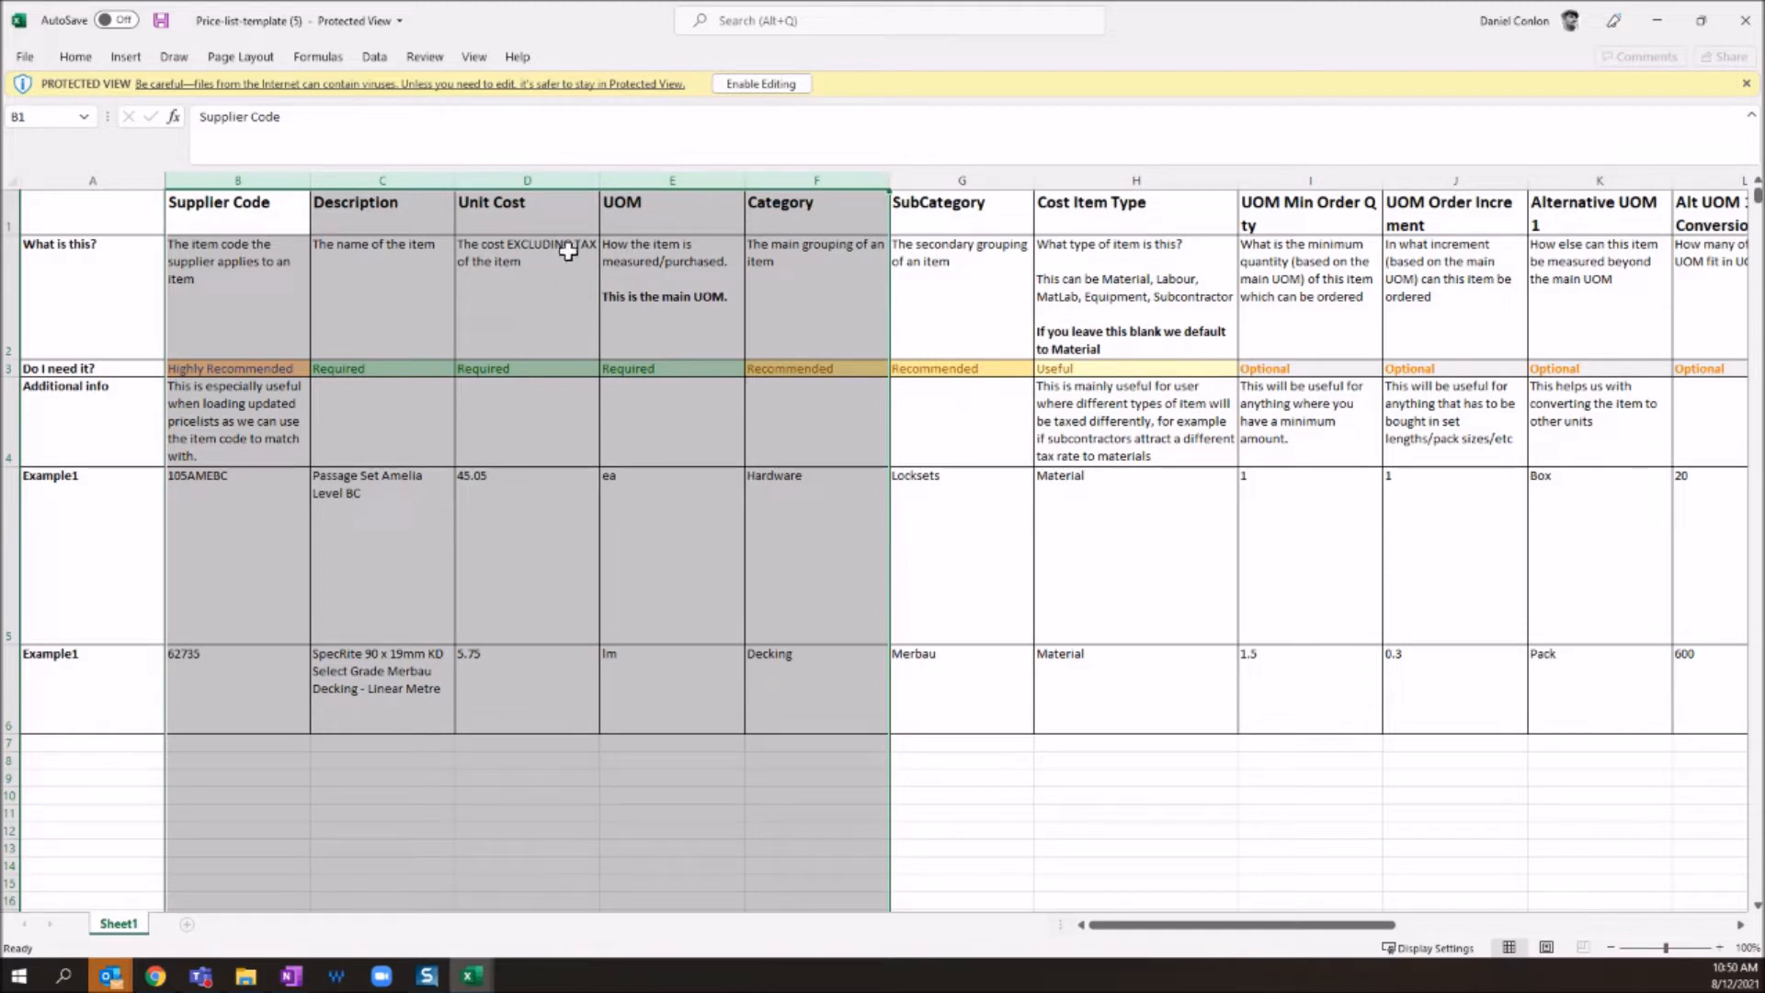
{"action": "left_click", "coordinate": [957, 175], "text": "ctrl"}
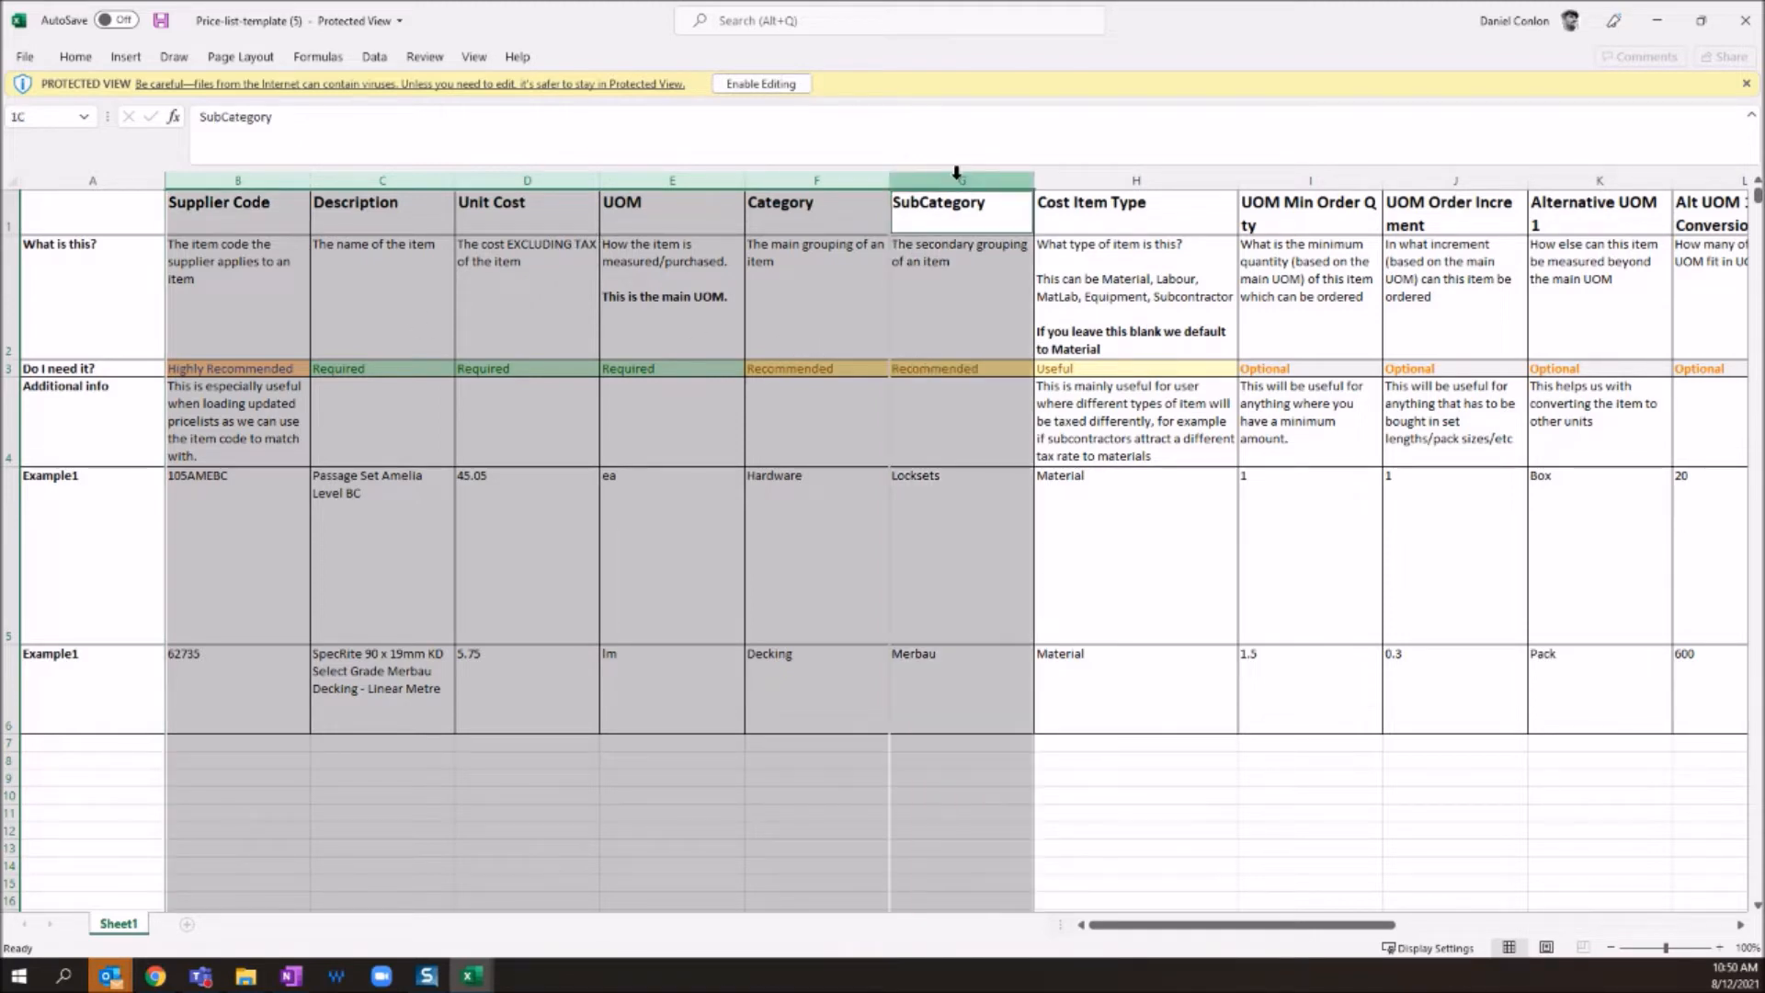
{"action": "left_click", "coordinate": [1056, 175], "text": "ctrl"}
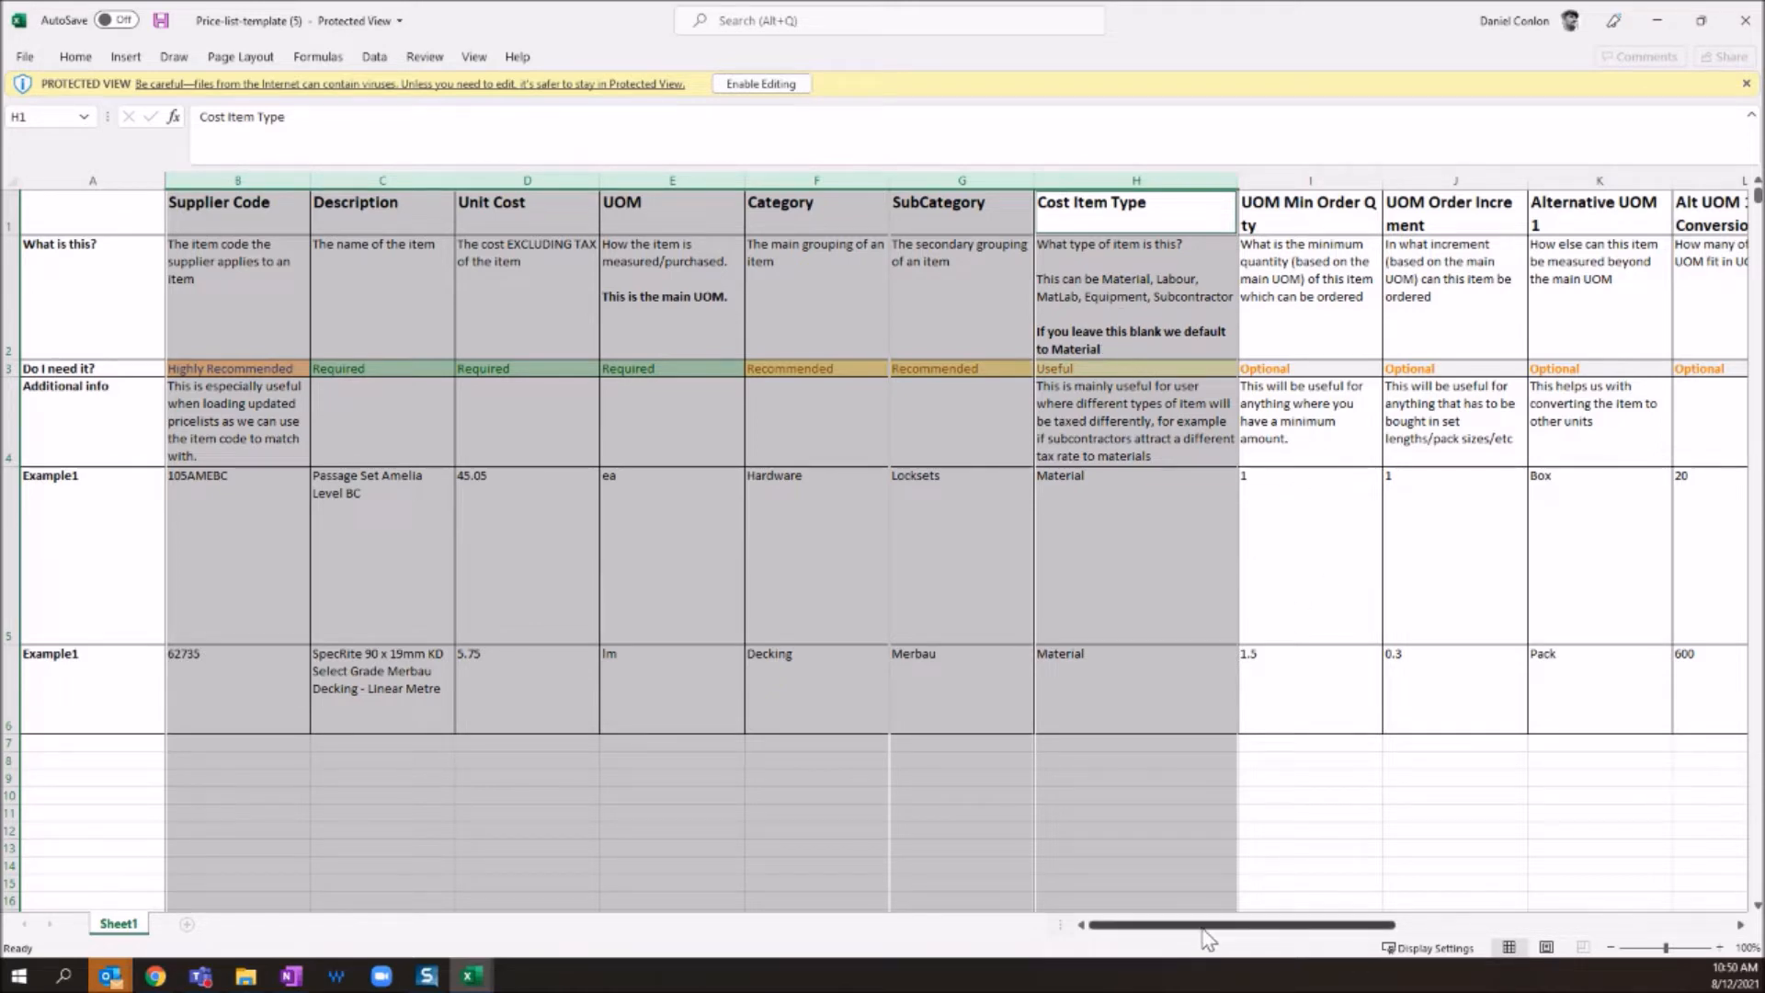
Examine the template's optional columns from UOM Min Order Qty to Manufacturer Range, and return to its first columns
{"action": "left_click_drag", "start_coordinate": [1200, 930], "coordinate": [1383, 927]}
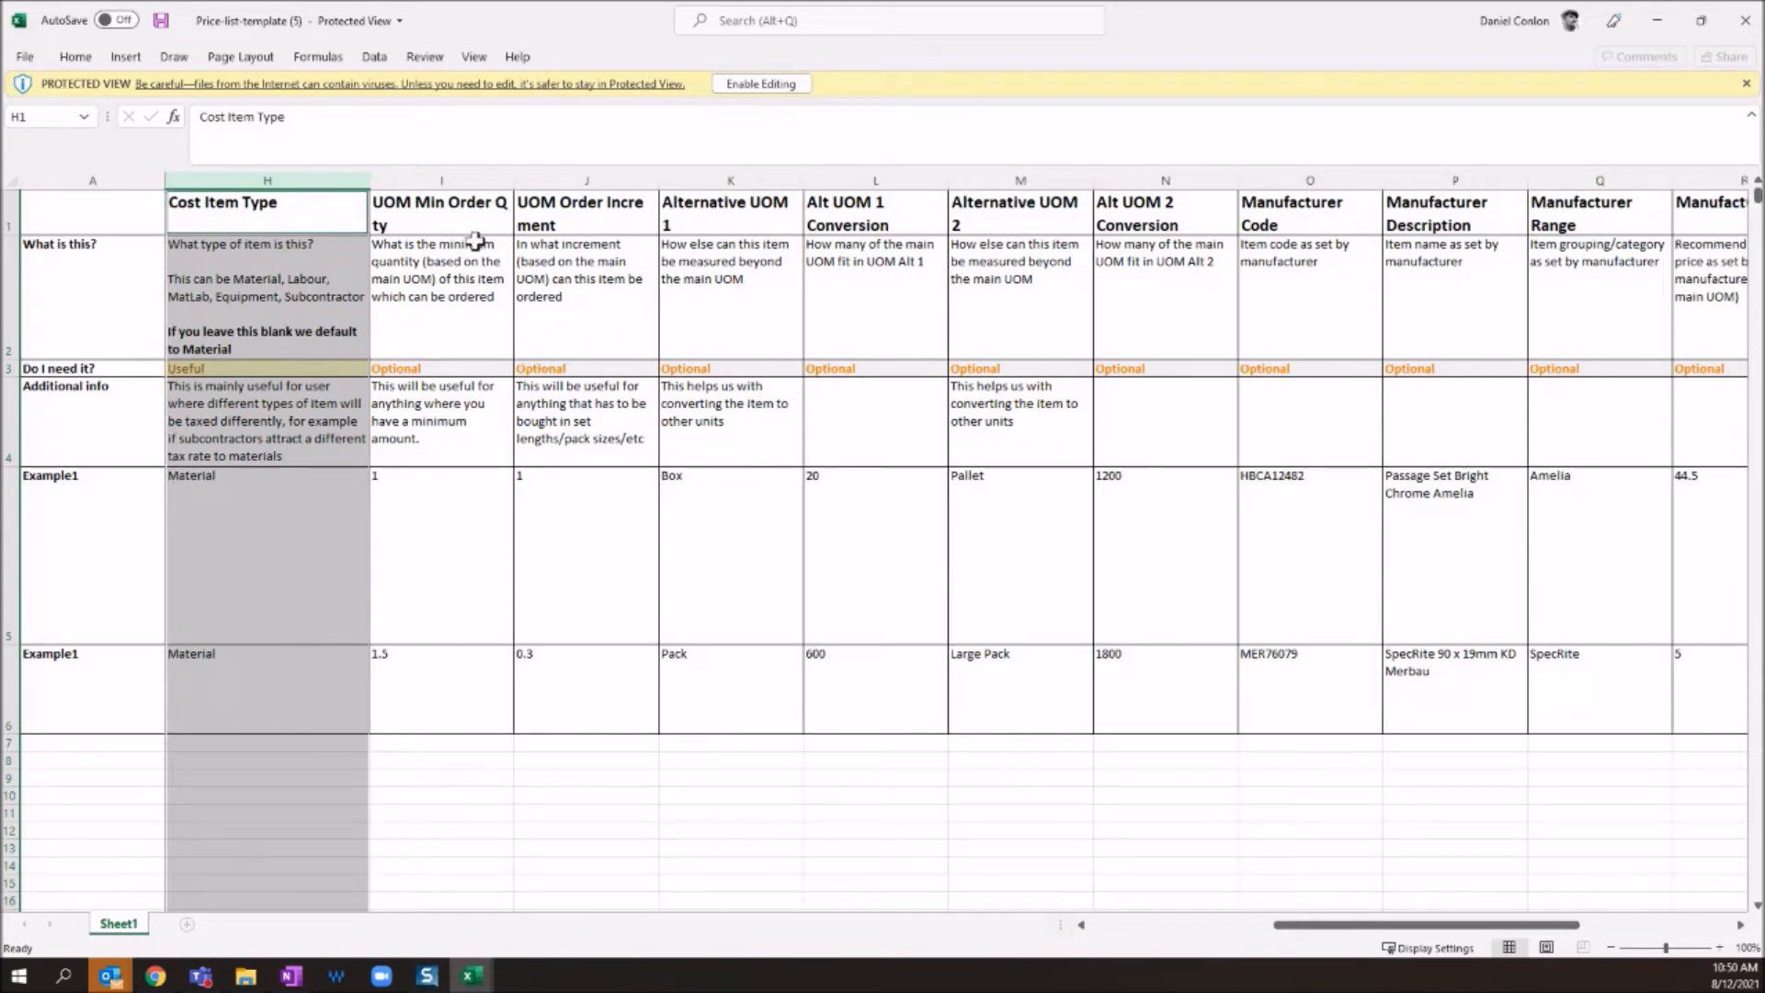
{"action": "left_click_drag", "start_coordinate": [436, 180], "coordinate": [1611, 281]}
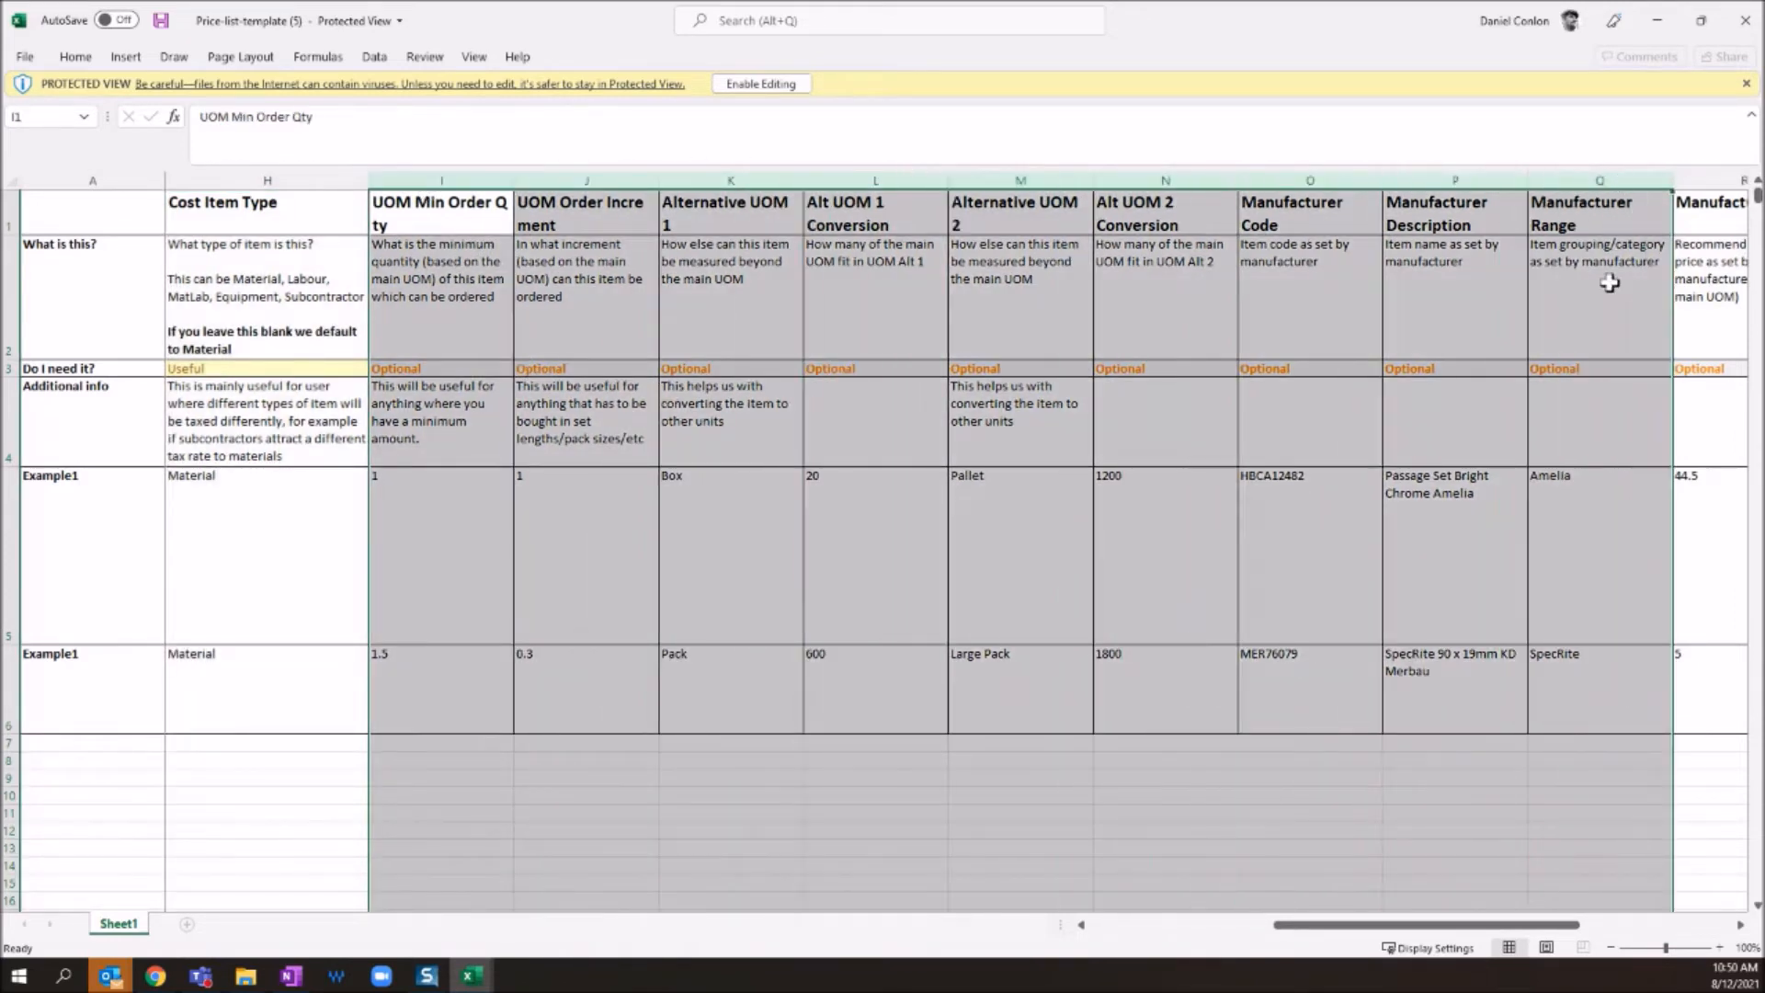
{"action": "left_click_drag", "start_coordinate": [1388, 927], "coordinate": [519, 942]}
{"action": "left_click", "coordinate": [1419, 778]}
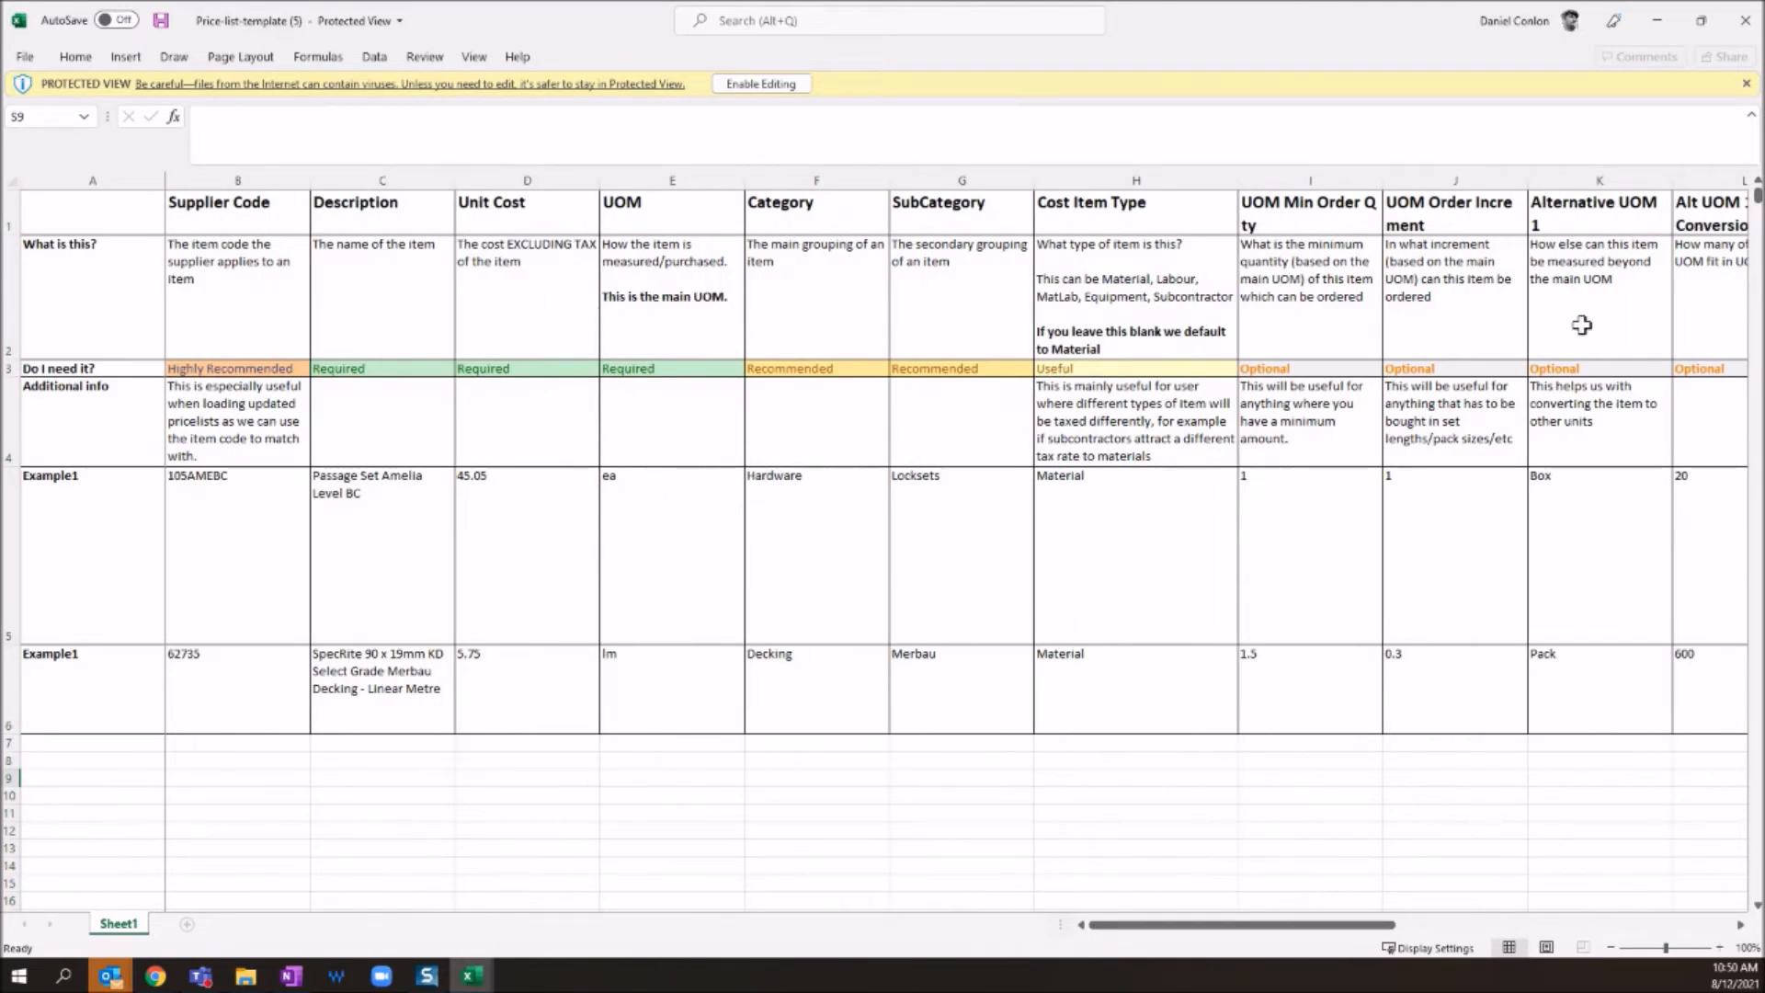
Switch to the Demo Supplier Price List workbook and examine its columns from Name to Customer Ref
{"action": "left_click", "coordinate": [1644, 24]}
{"action": "left_click", "coordinate": [220, 298]}
{"action": "left_click", "coordinate": [213, 275]}
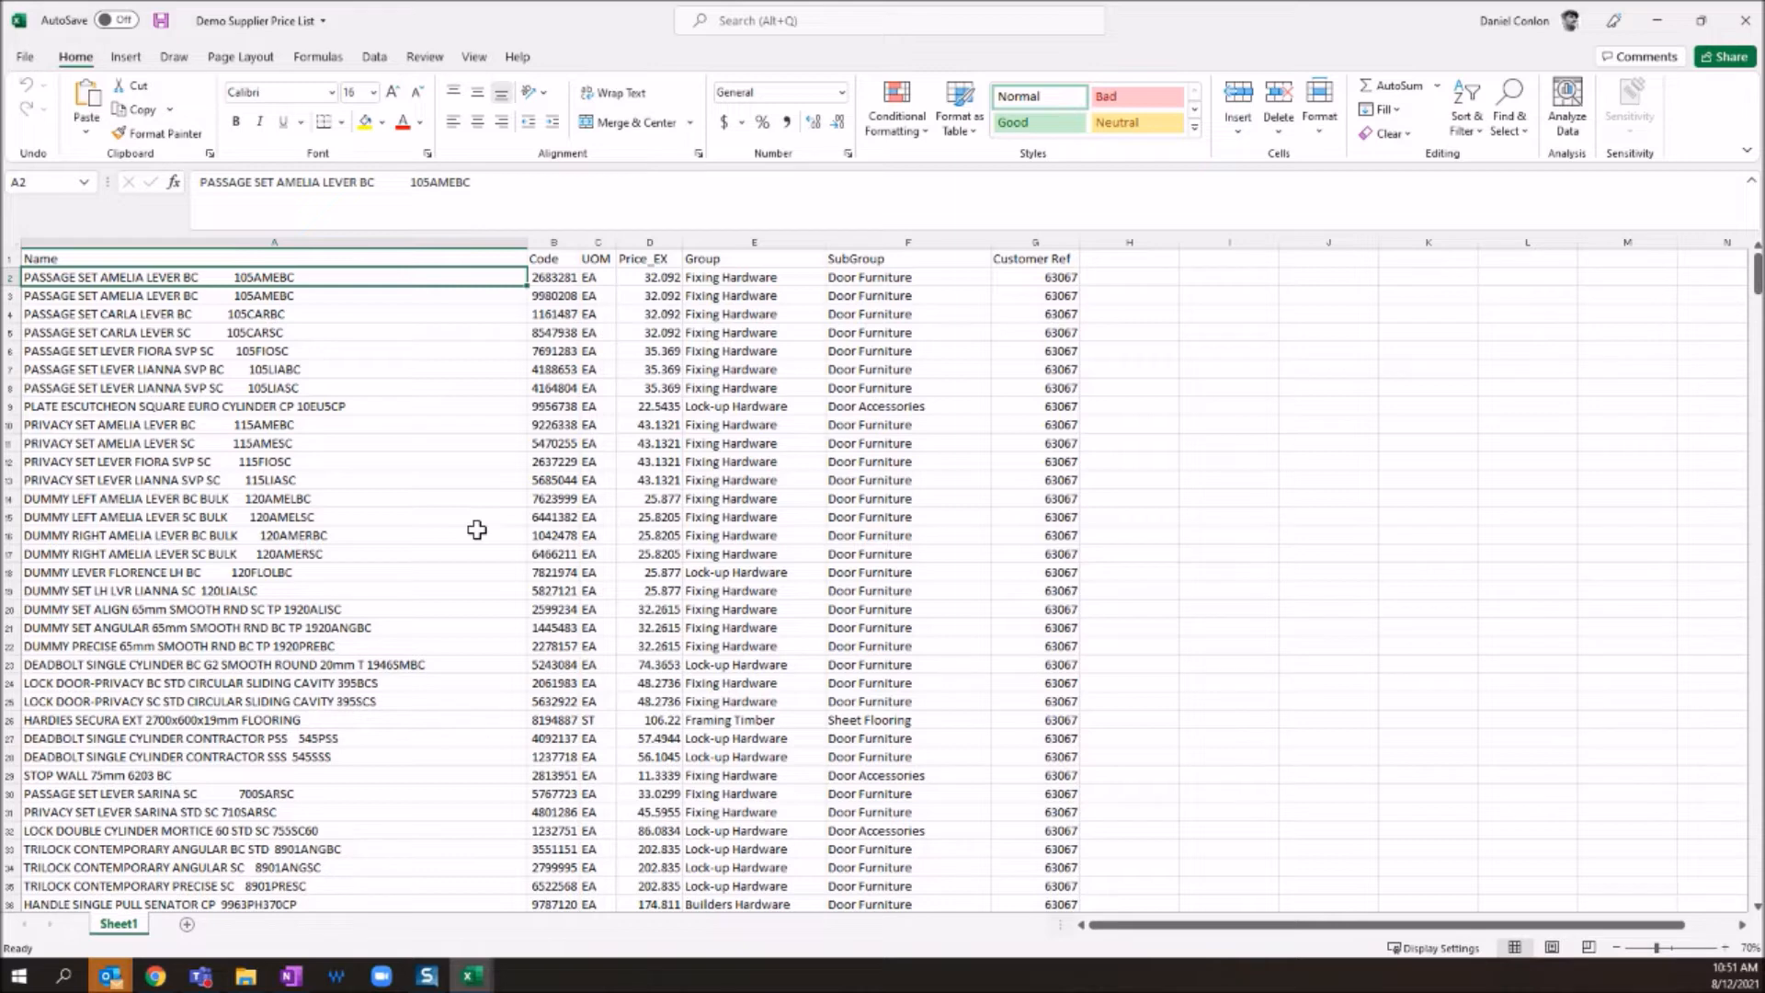
{"action": "left_click_drag", "start_coordinate": [177, 241], "coordinate": [1007, 242]}
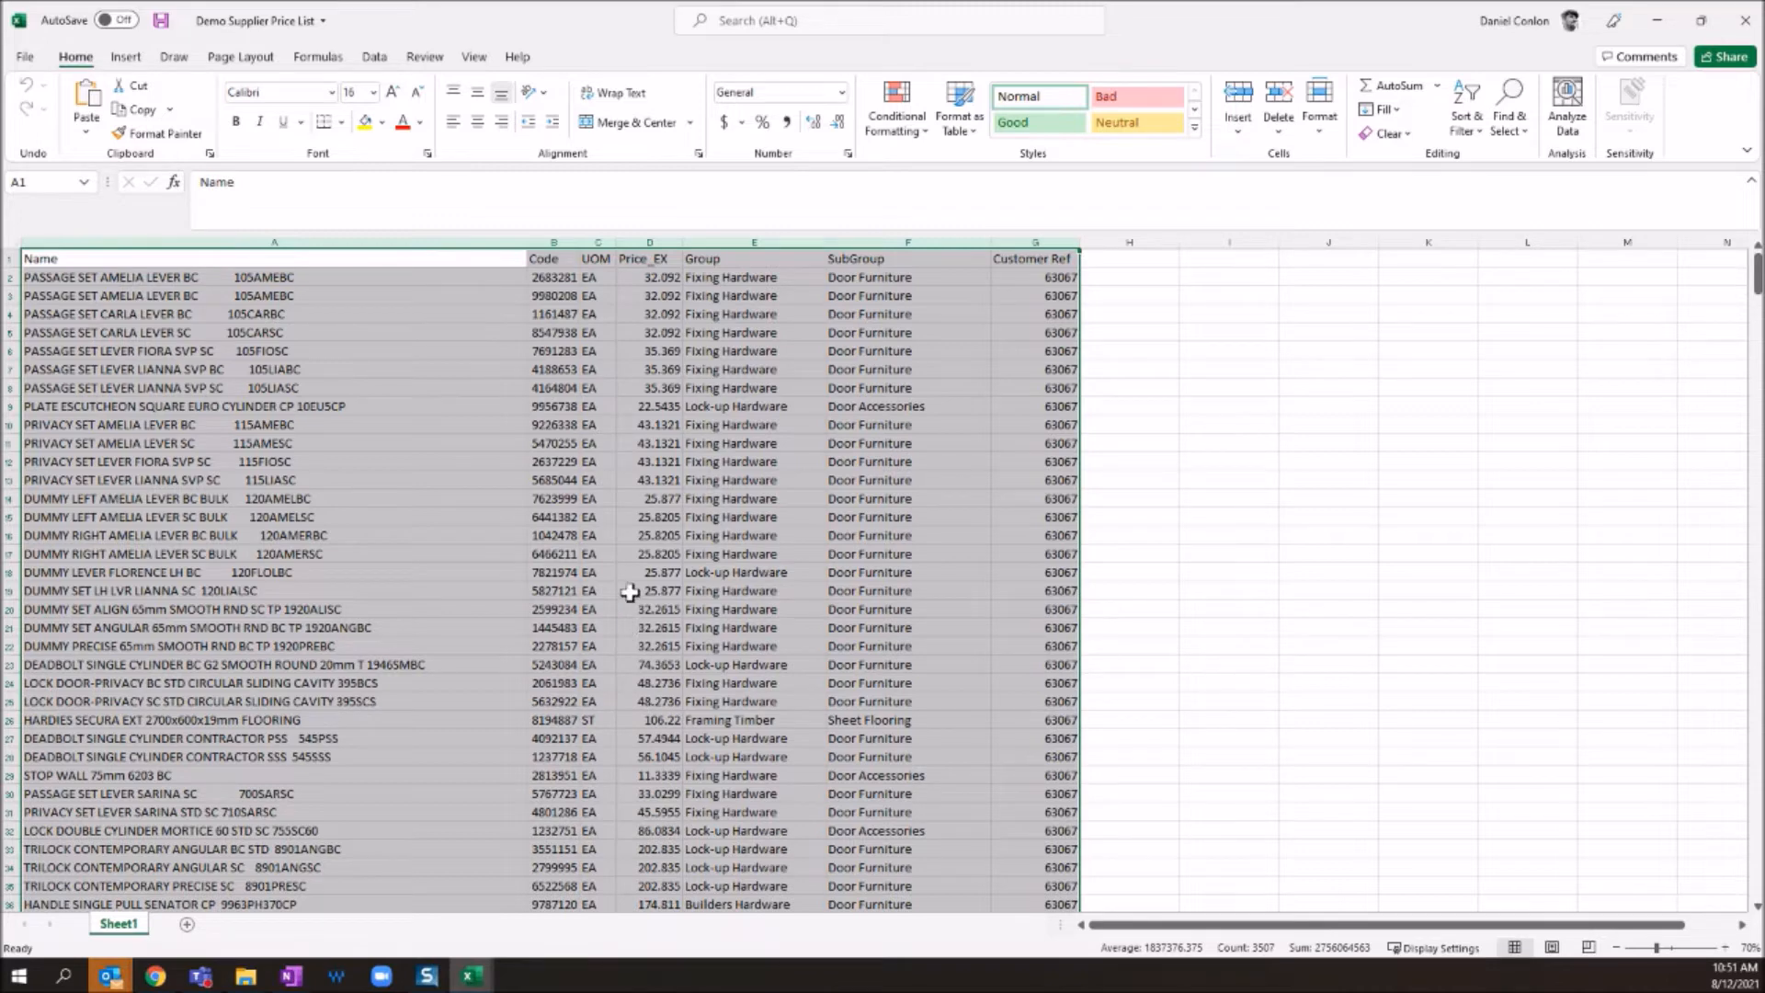
Switch back to Buildxact, upload the Demo Supplier Price List file and continue the import with Sheet1
{"action": "left_click", "coordinate": [1658, 22]}
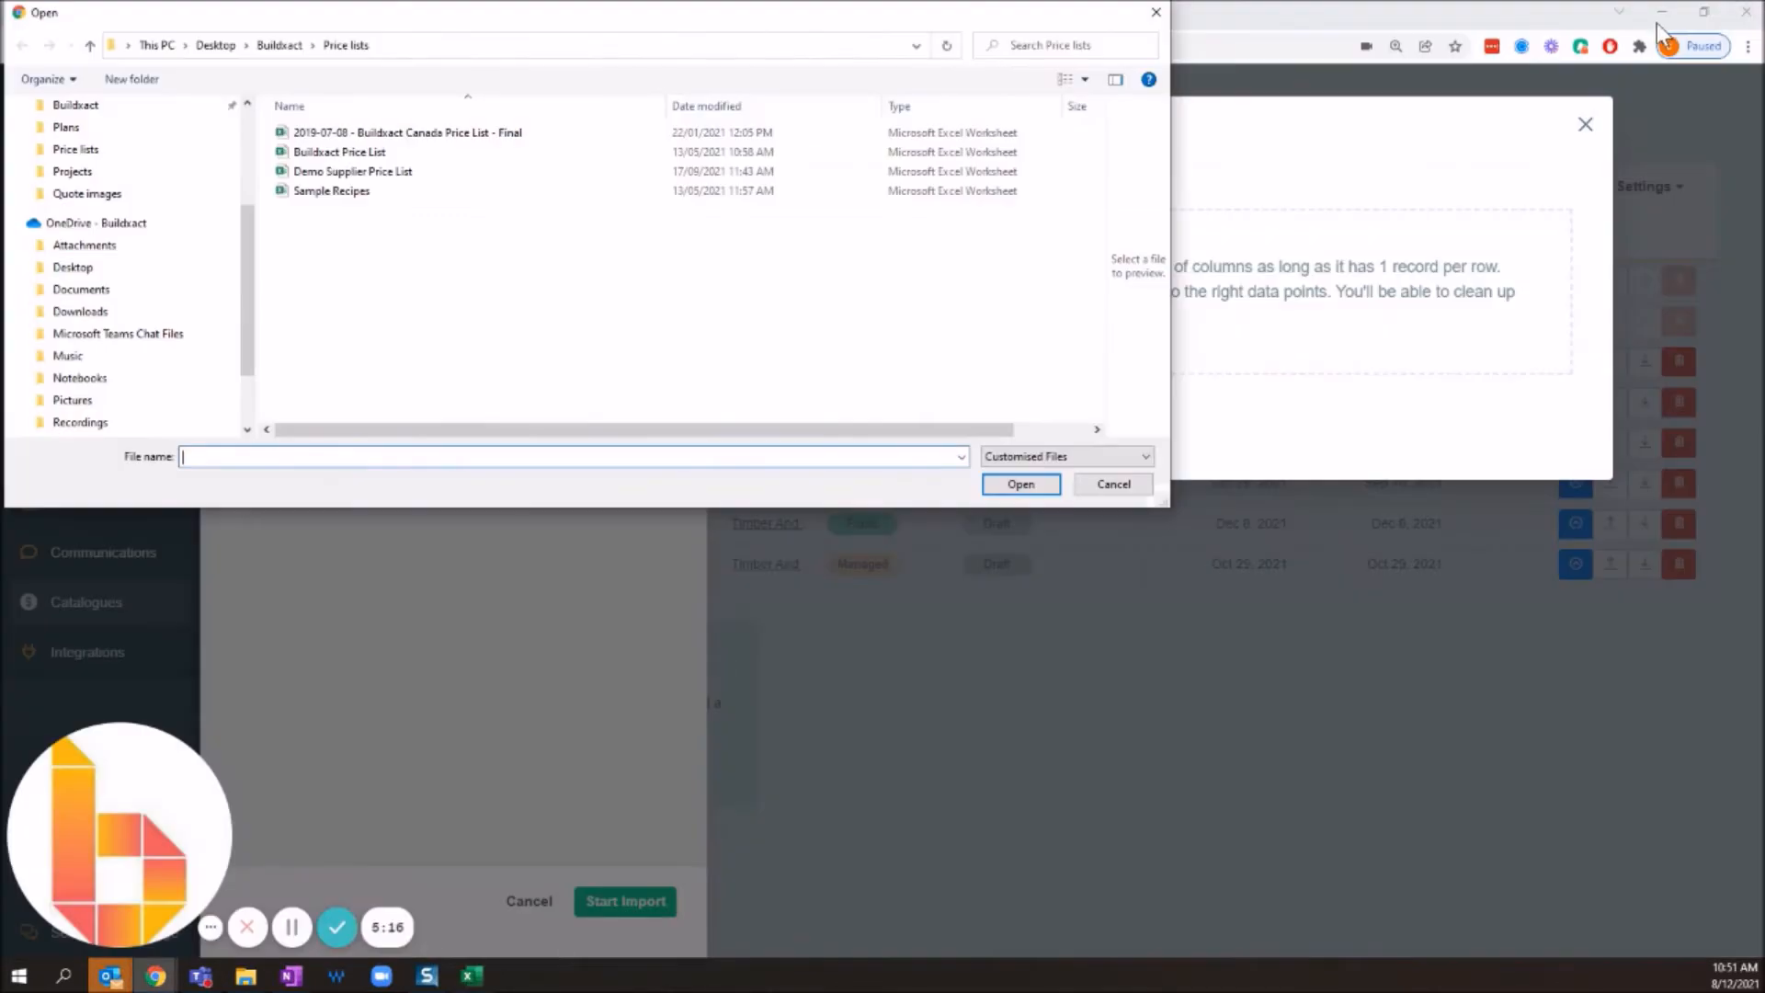
{"action": "double_click", "coordinate": [335, 175]}
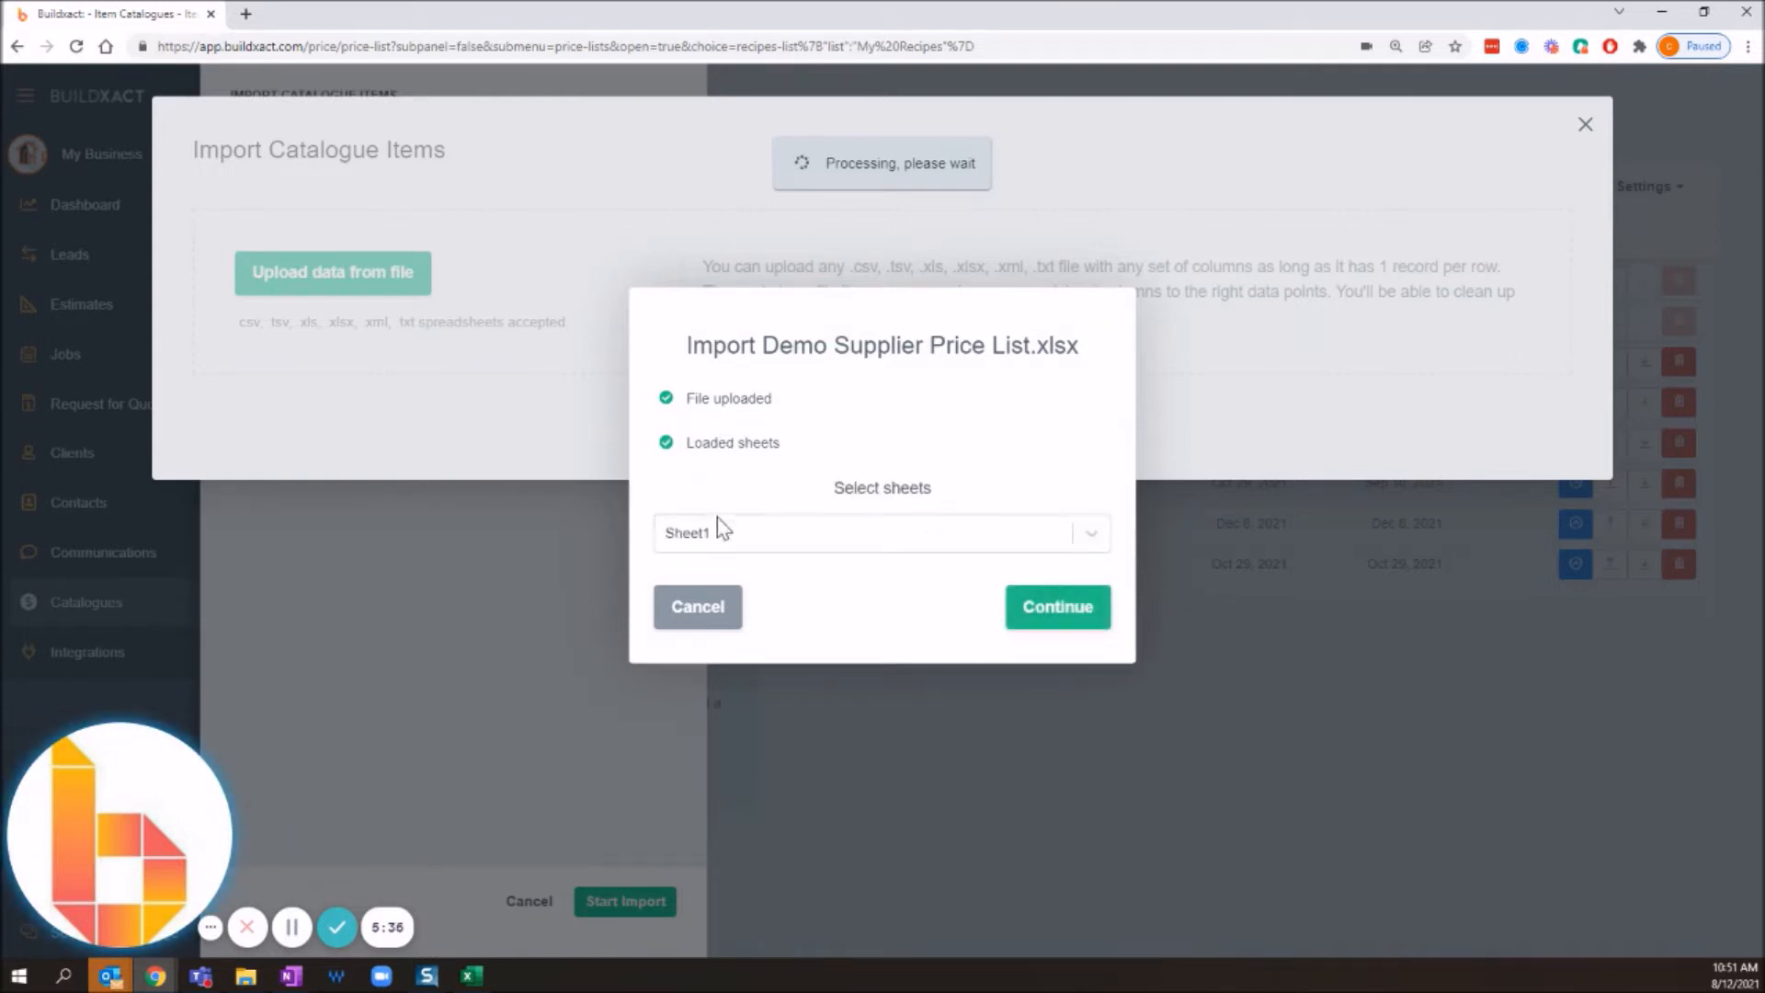
{"action": "left_click", "coordinate": [889, 542]}
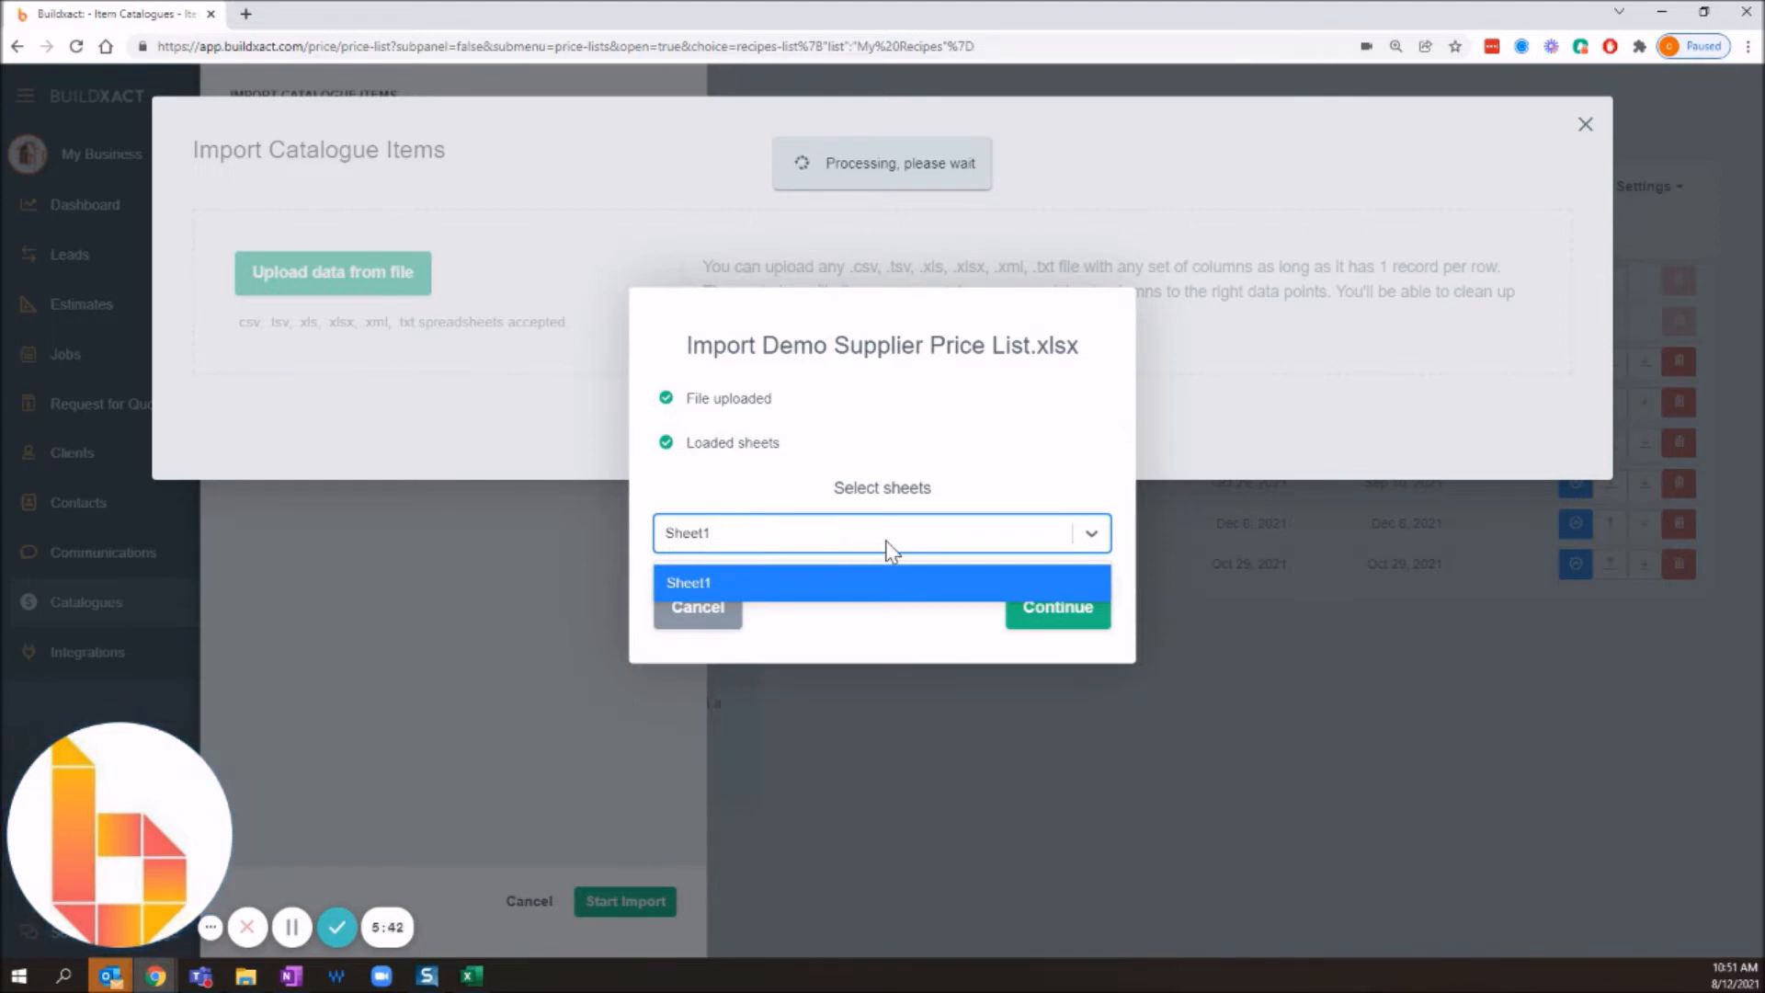
{"action": "left_click", "coordinate": [869, 593]}
{"action": "left_click", "coordinate": [900, 550]}
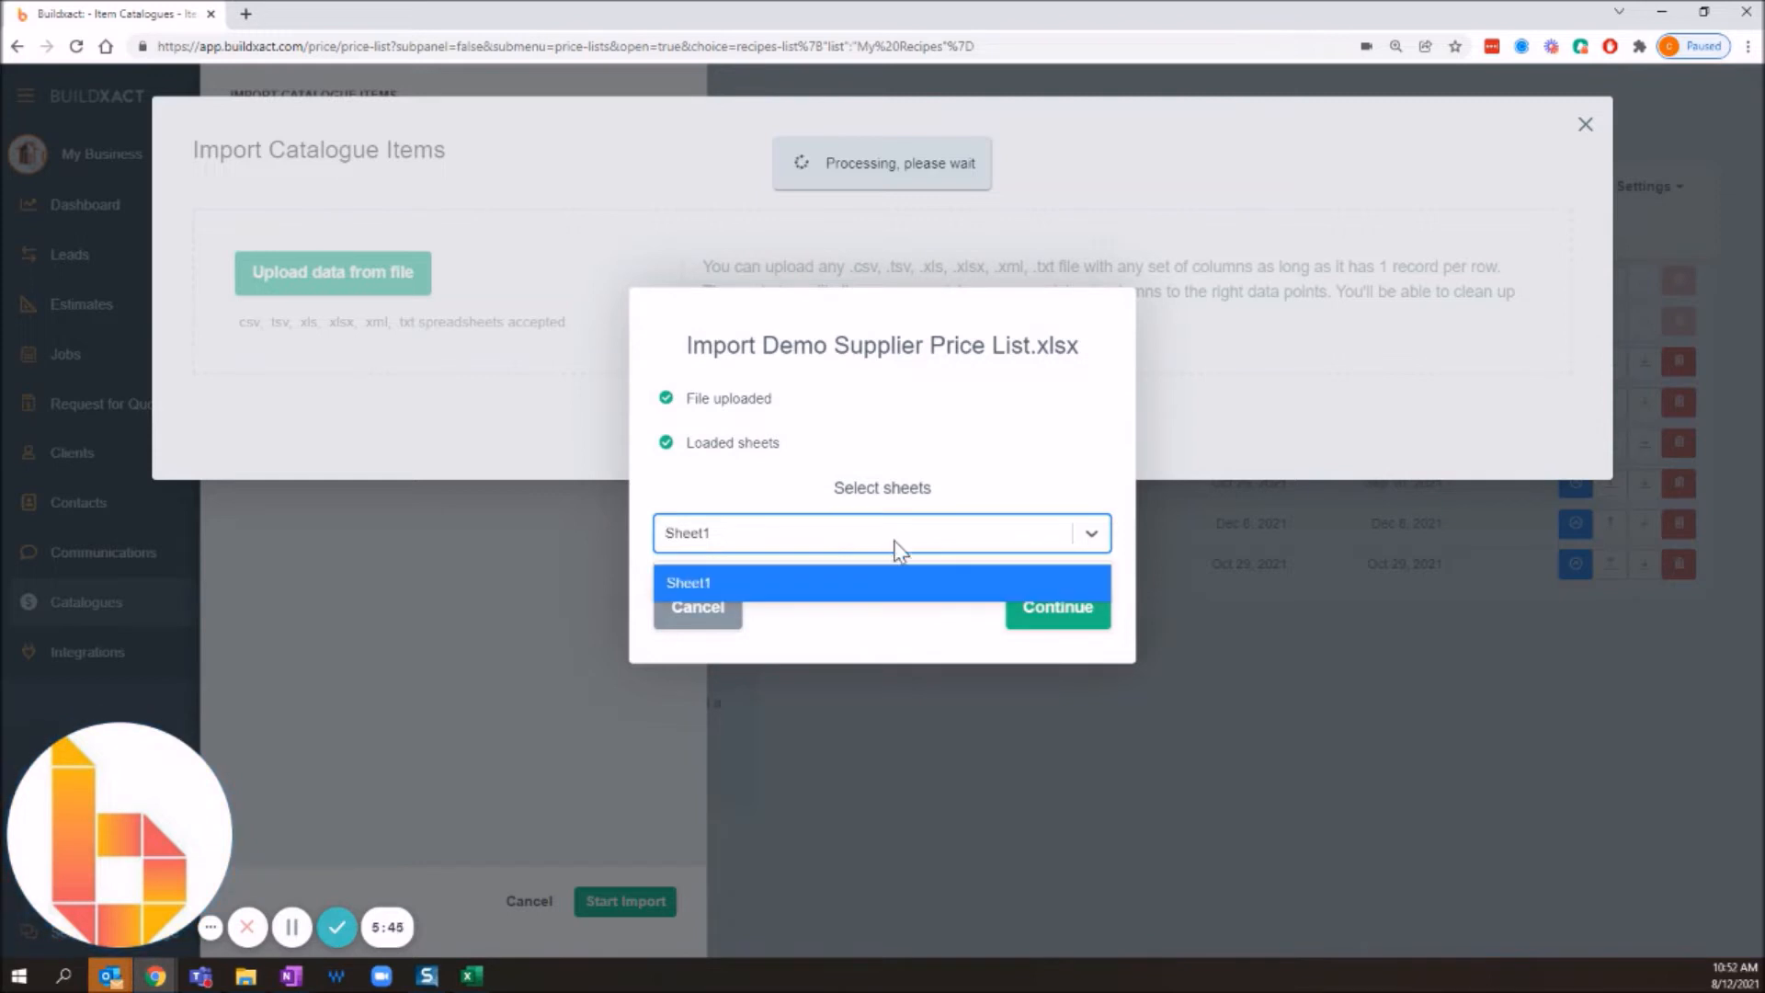
{"action": "left_click", "coordinate": [781, 577]}
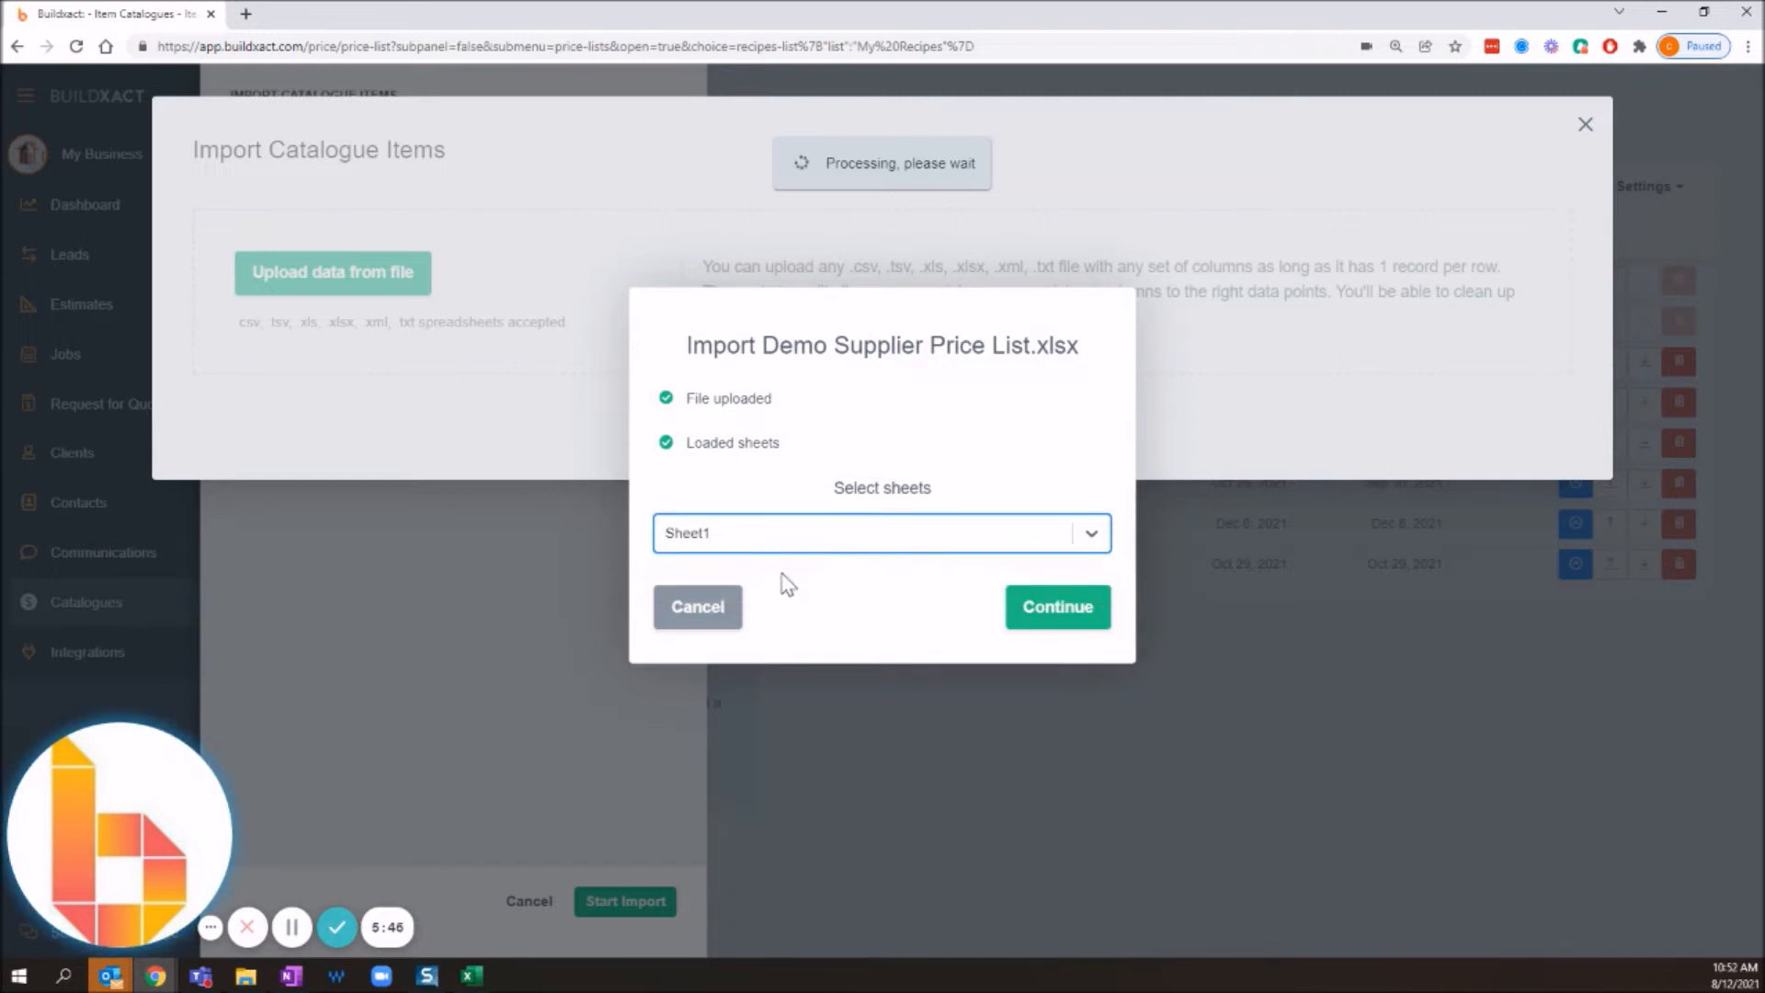
{"action": "left_click", "coordinate": [1050, 619]}
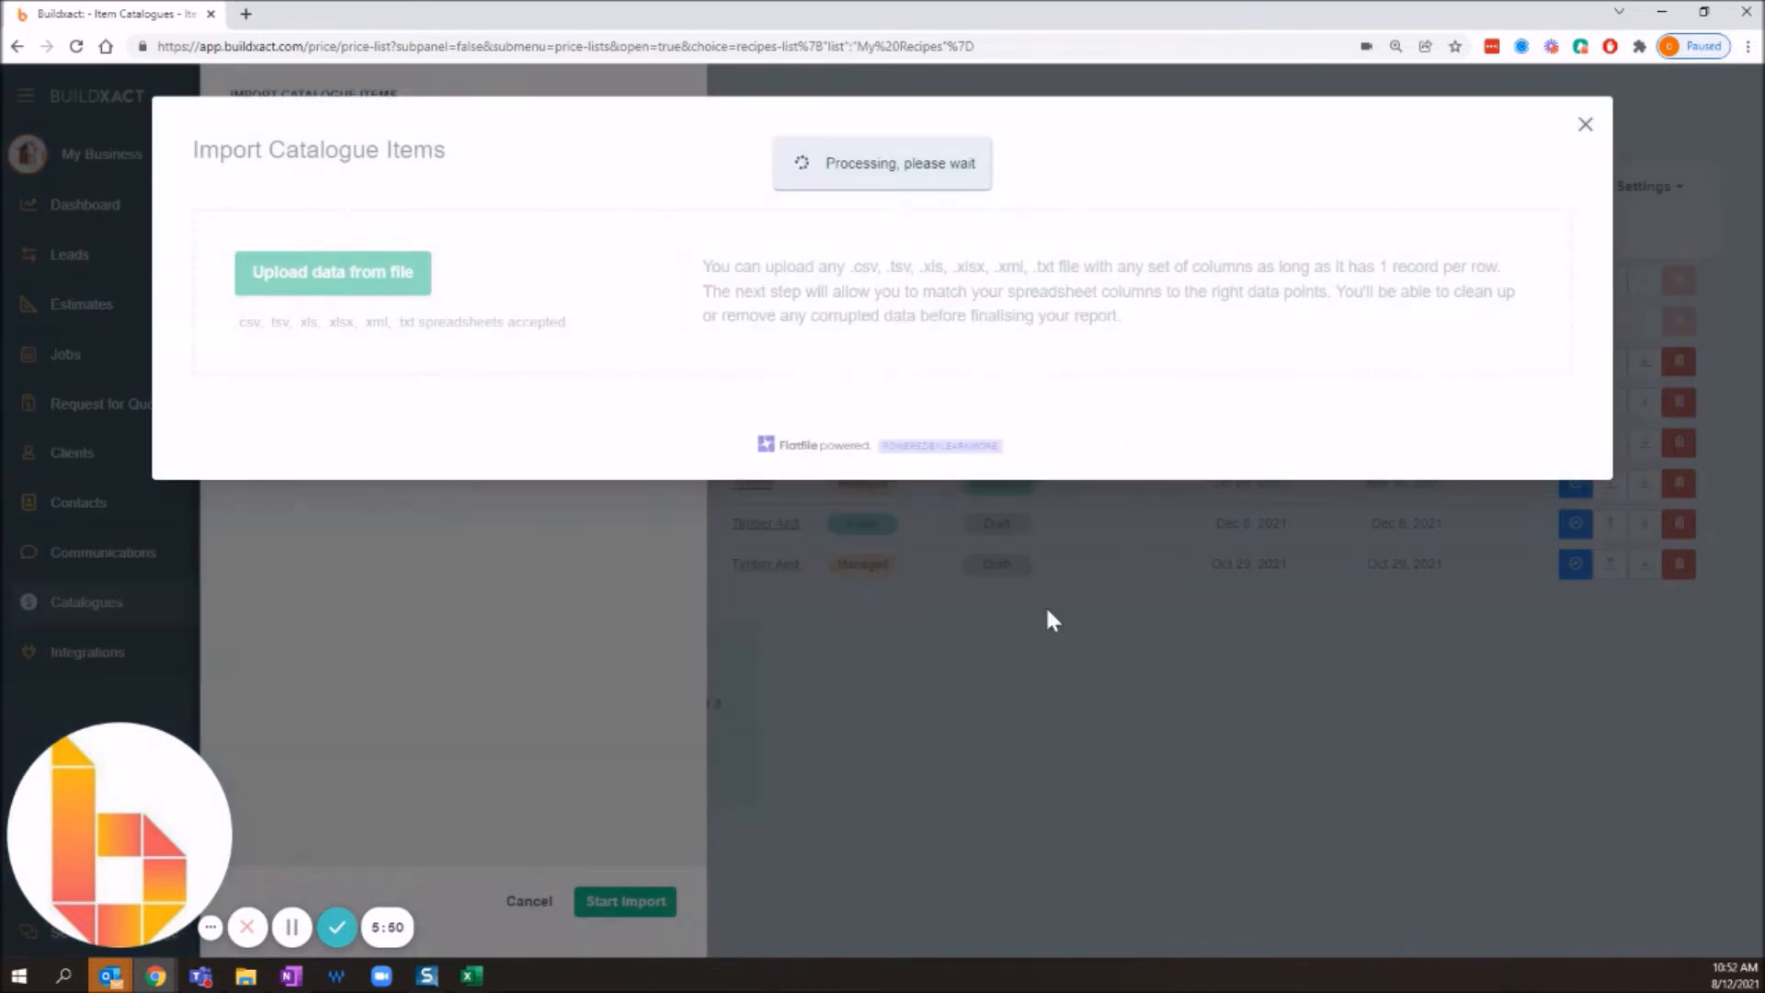
Confirm that the first row of the uploaded sheet contains the column headers
{"action": "left_click", "coordinate": [1145, 259]}
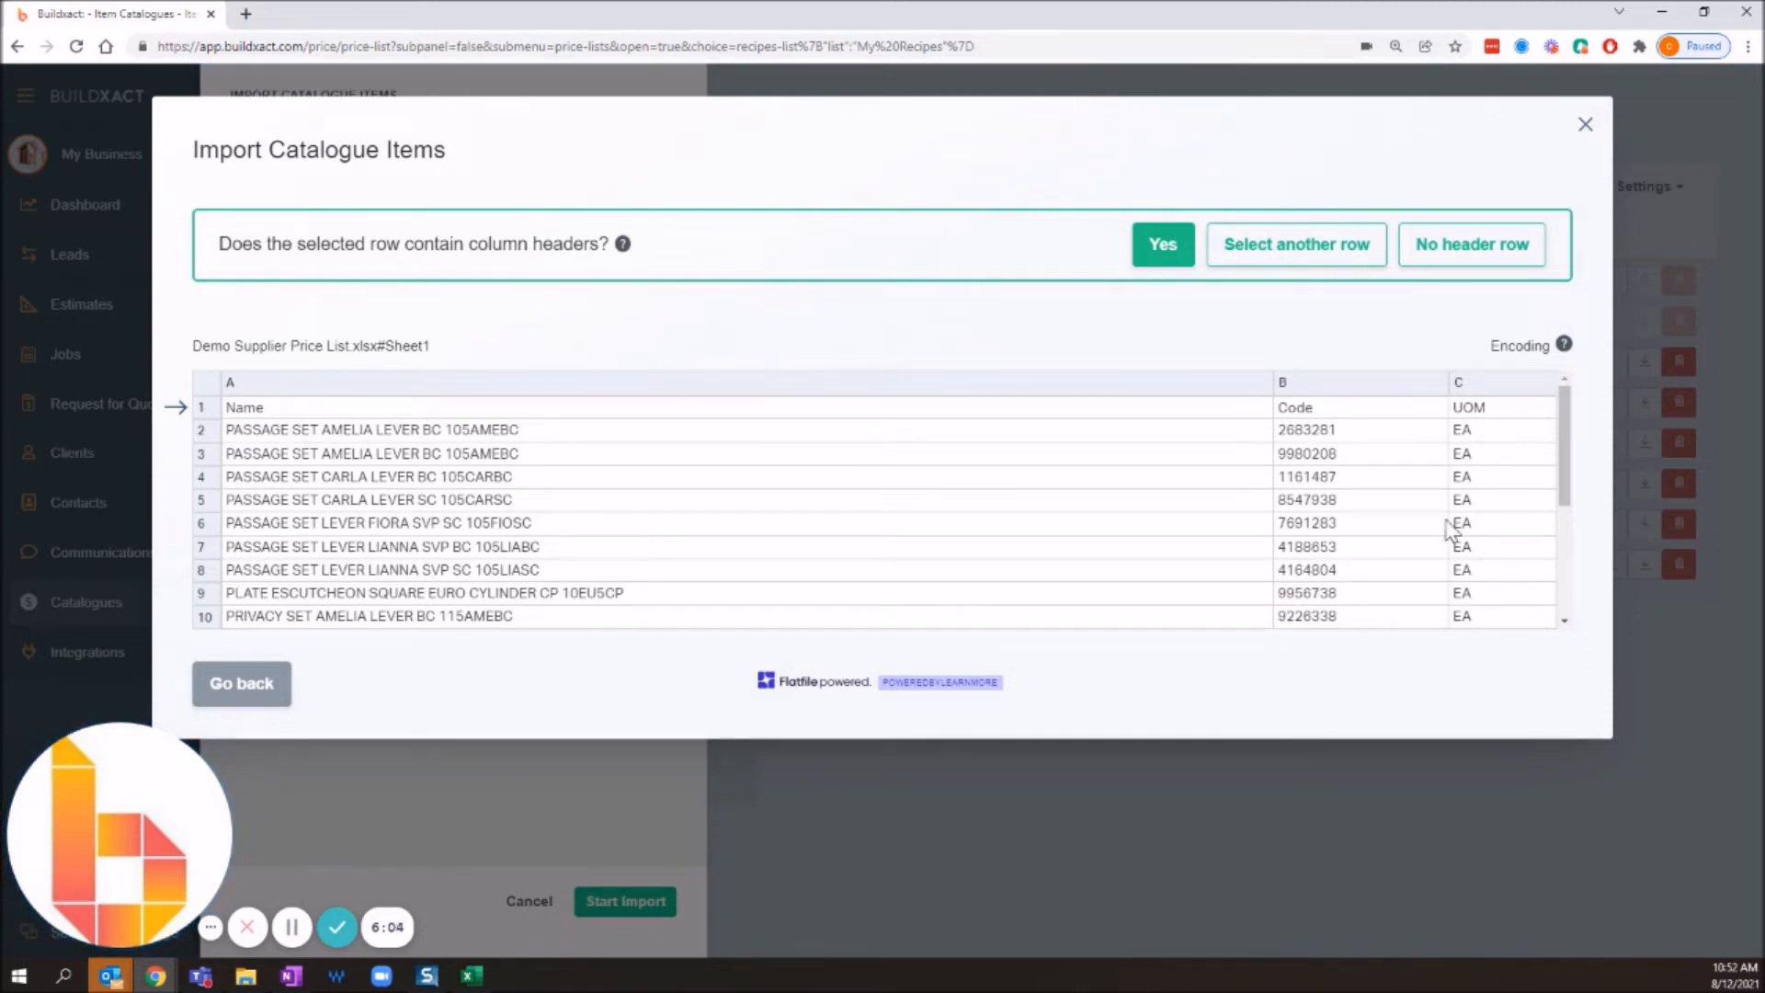
{"action": "left_click_drag", "start_coordinate": [406, 243], "coordinate": [560, 245]}
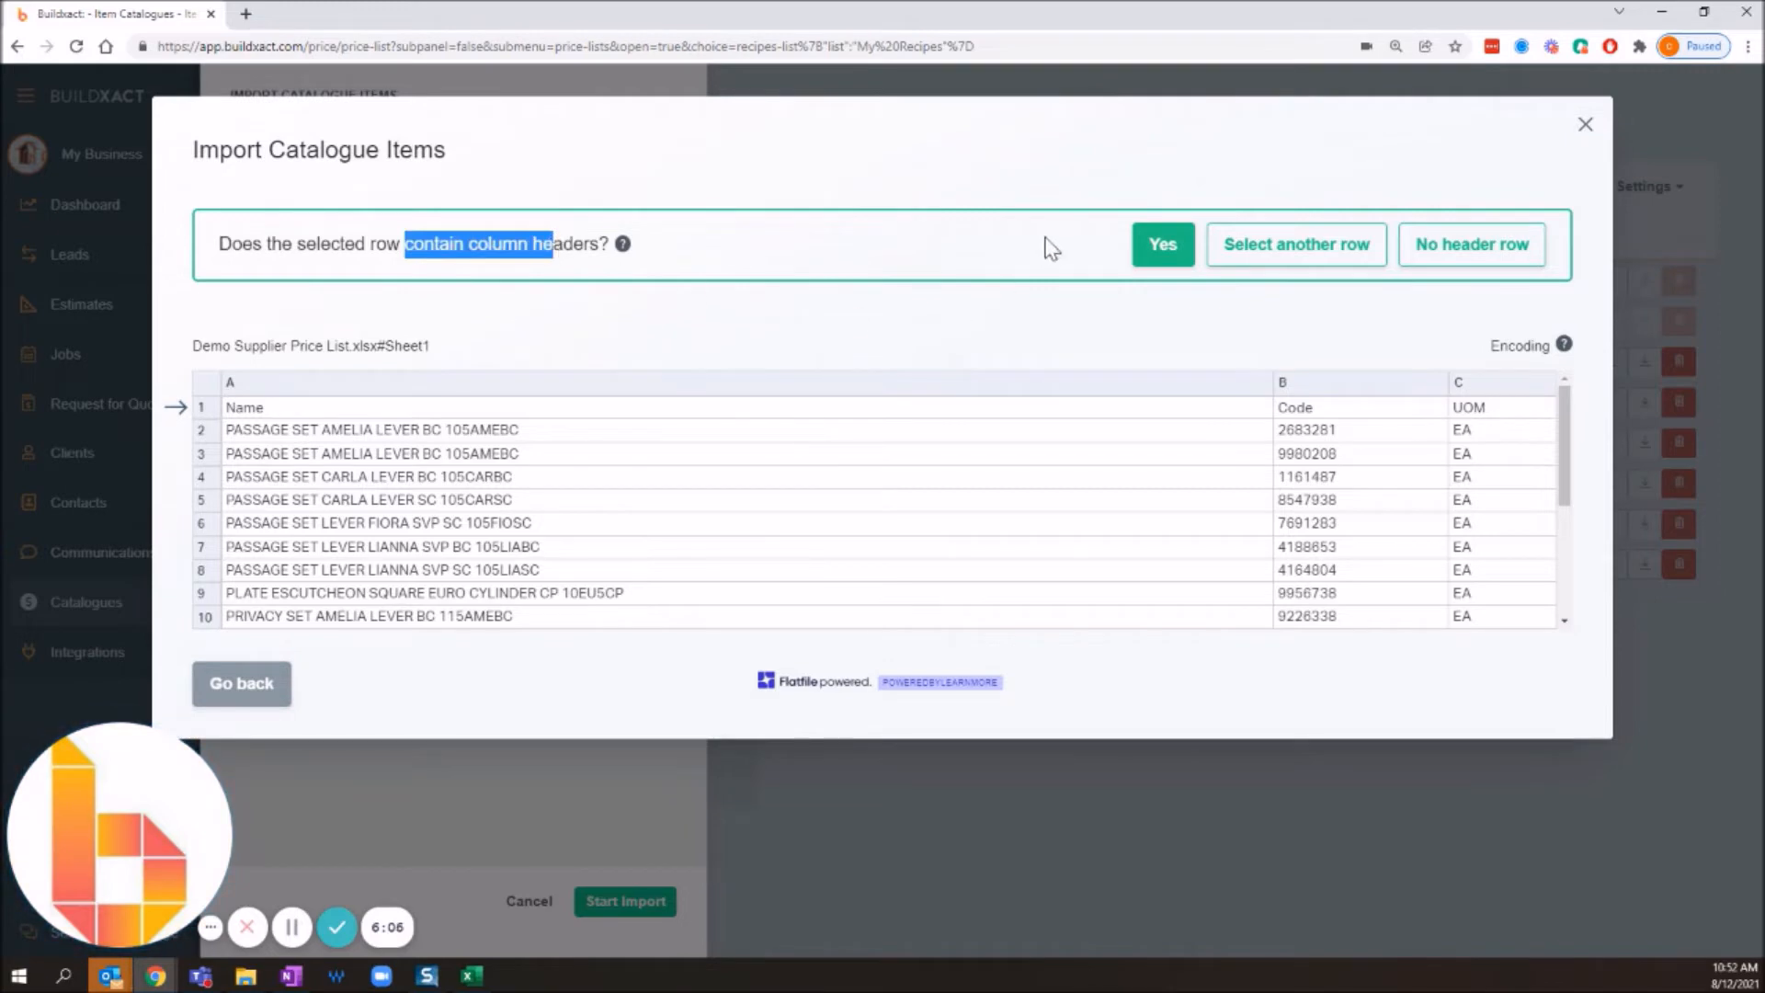
{"action": "left_click", "coordinate": [1145, 306]}
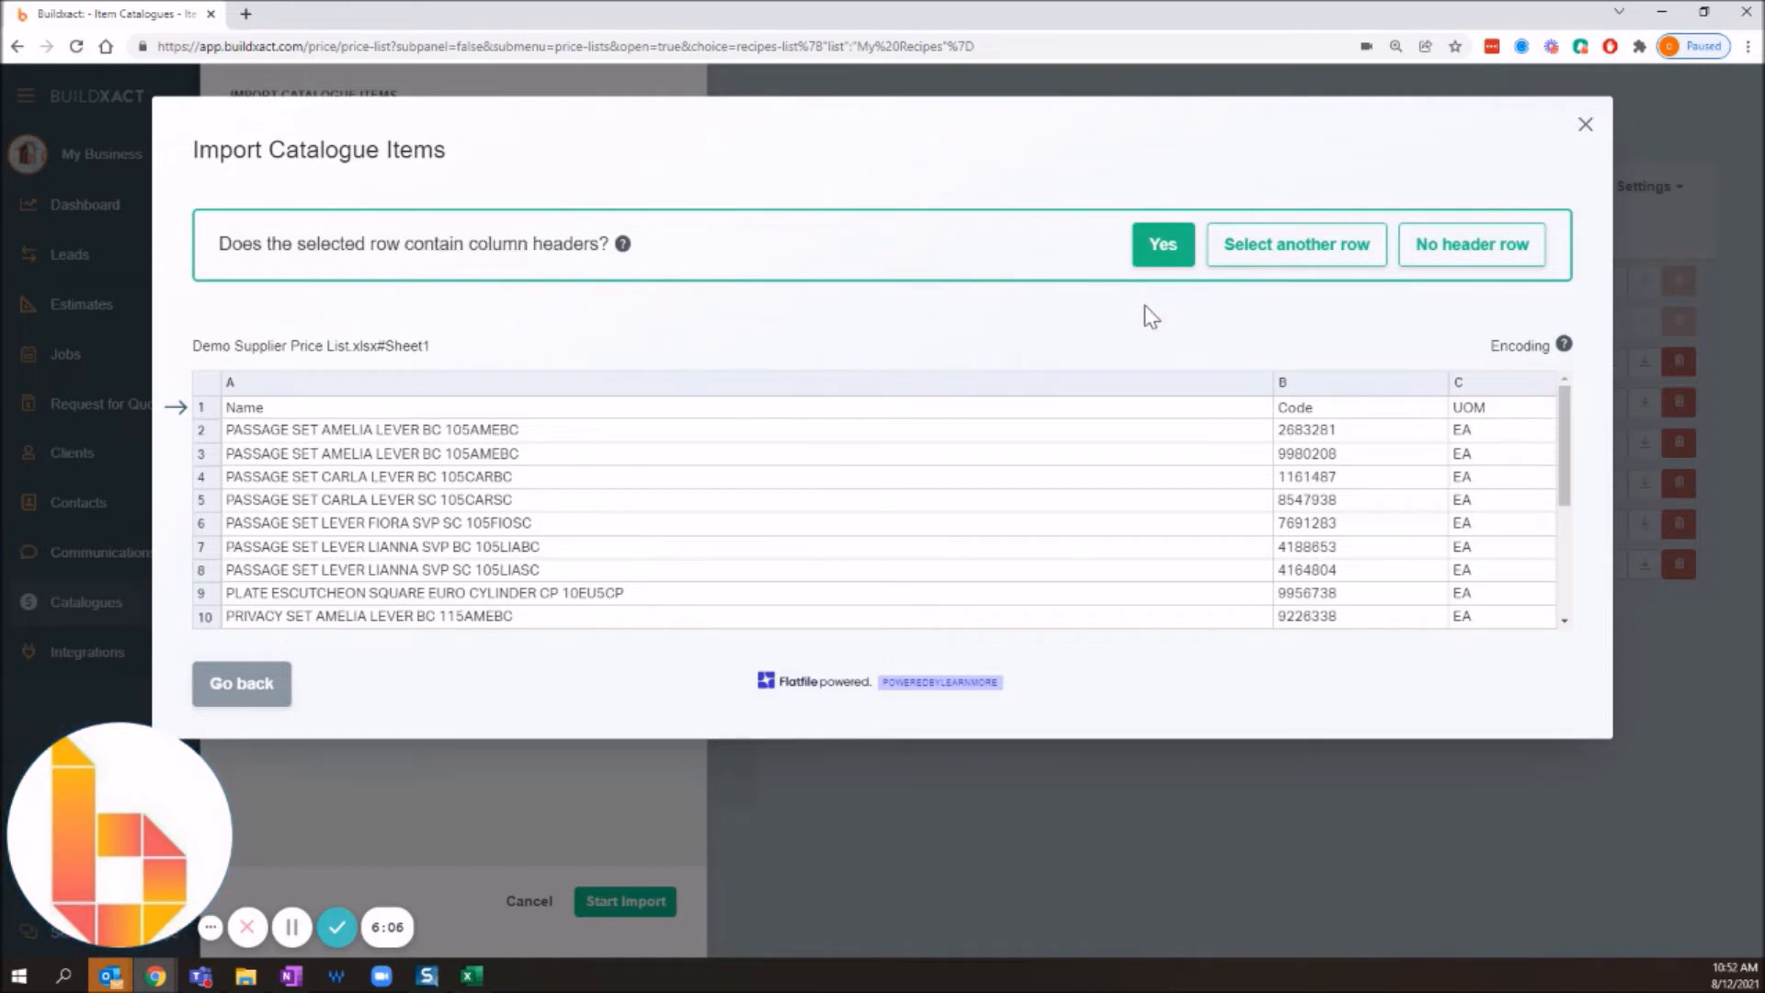
{"action": "left_click", "coordinate": [1168, 251]}
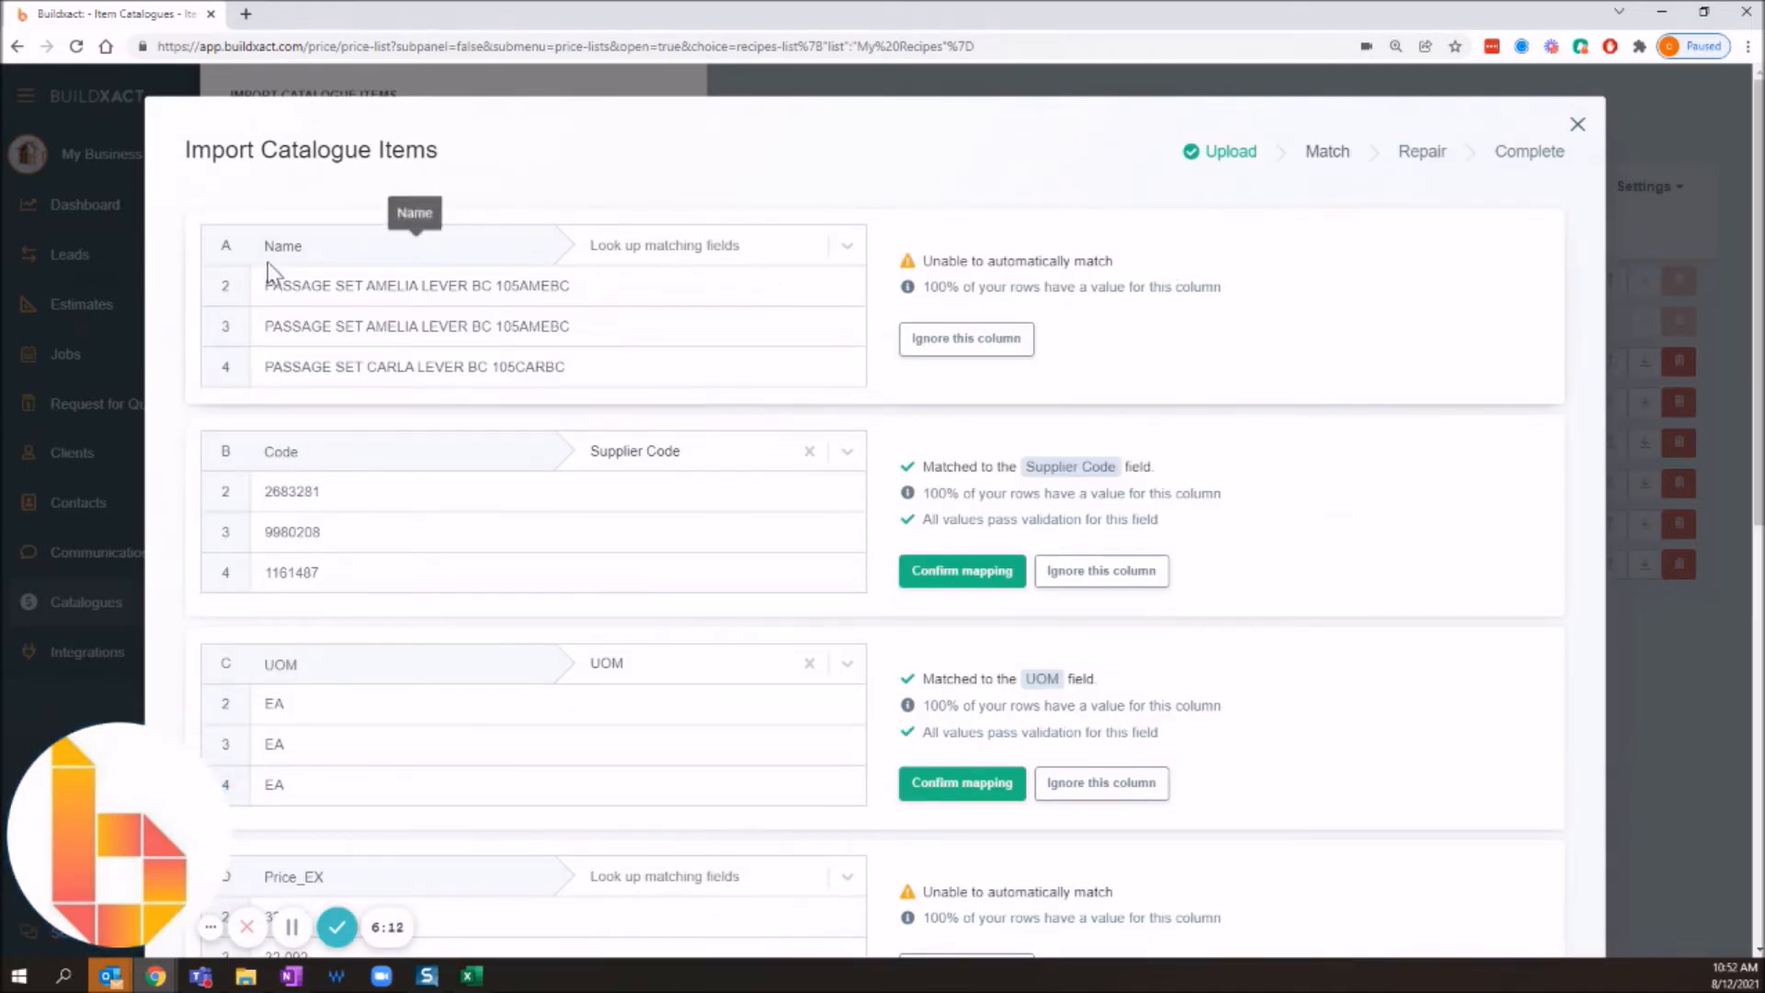
Match the price list's Name column to the Description field
{"action": "left_click", "coordinate": [749, 244]}
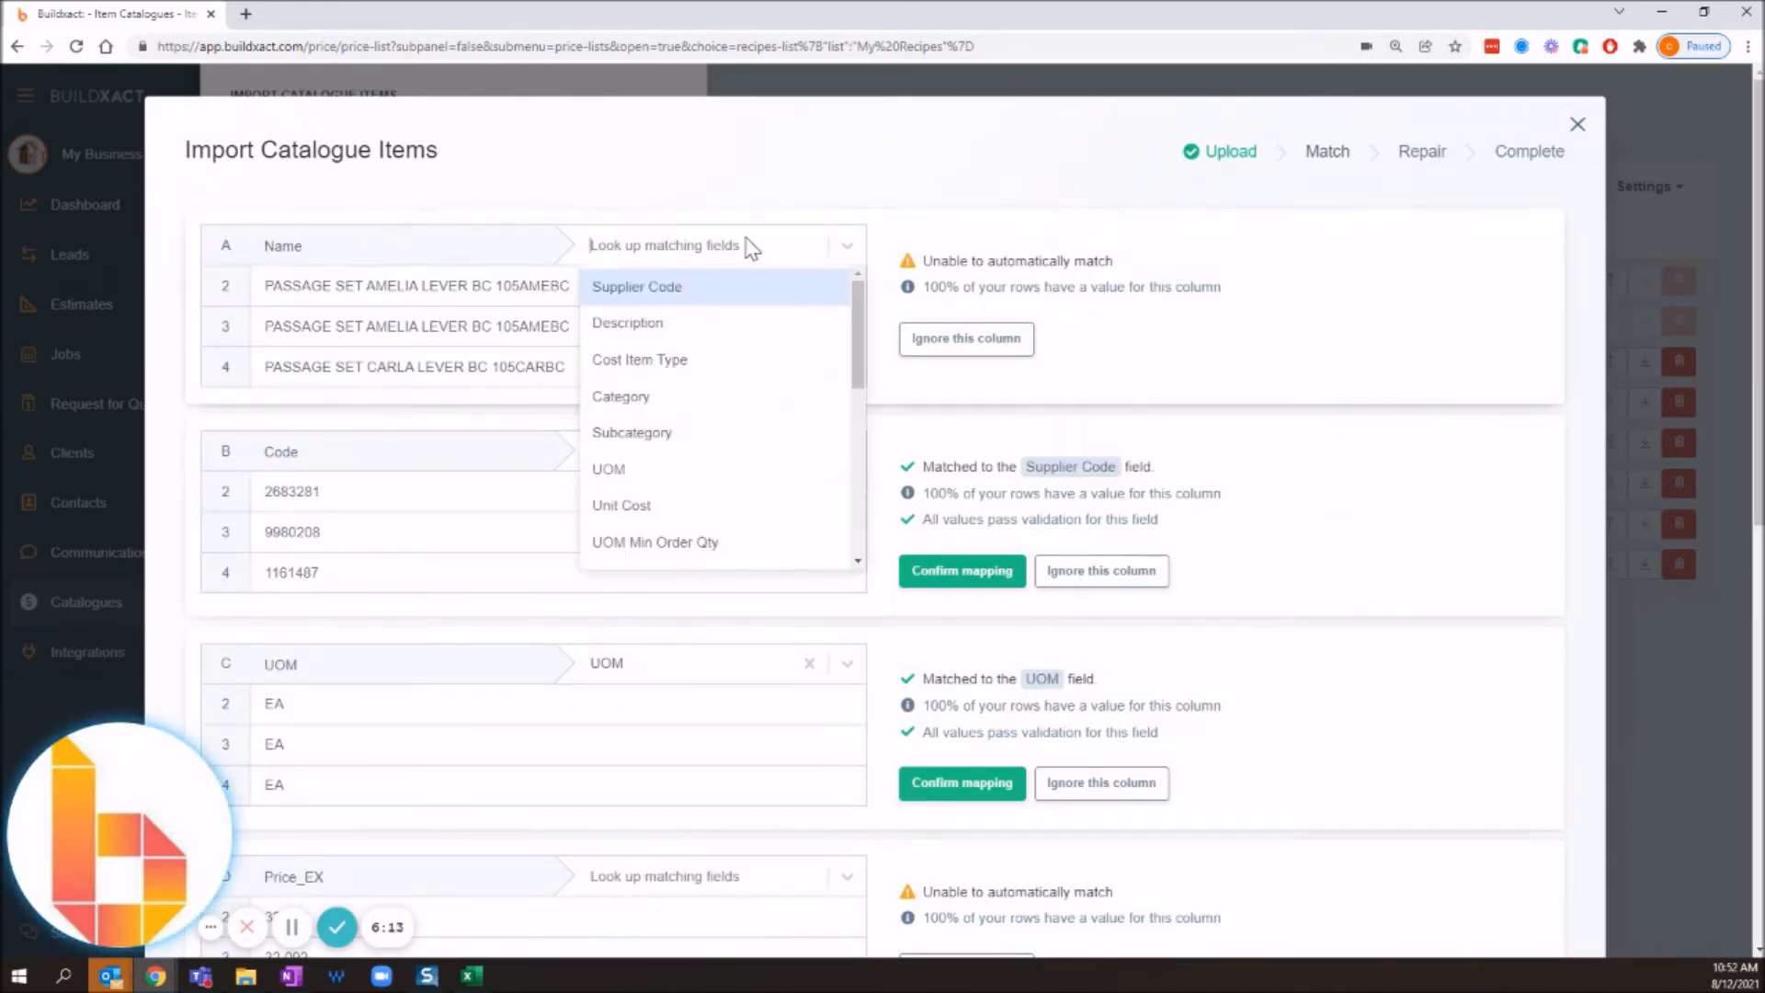
{"action": "left_click", "coordinate": [727, 338]}
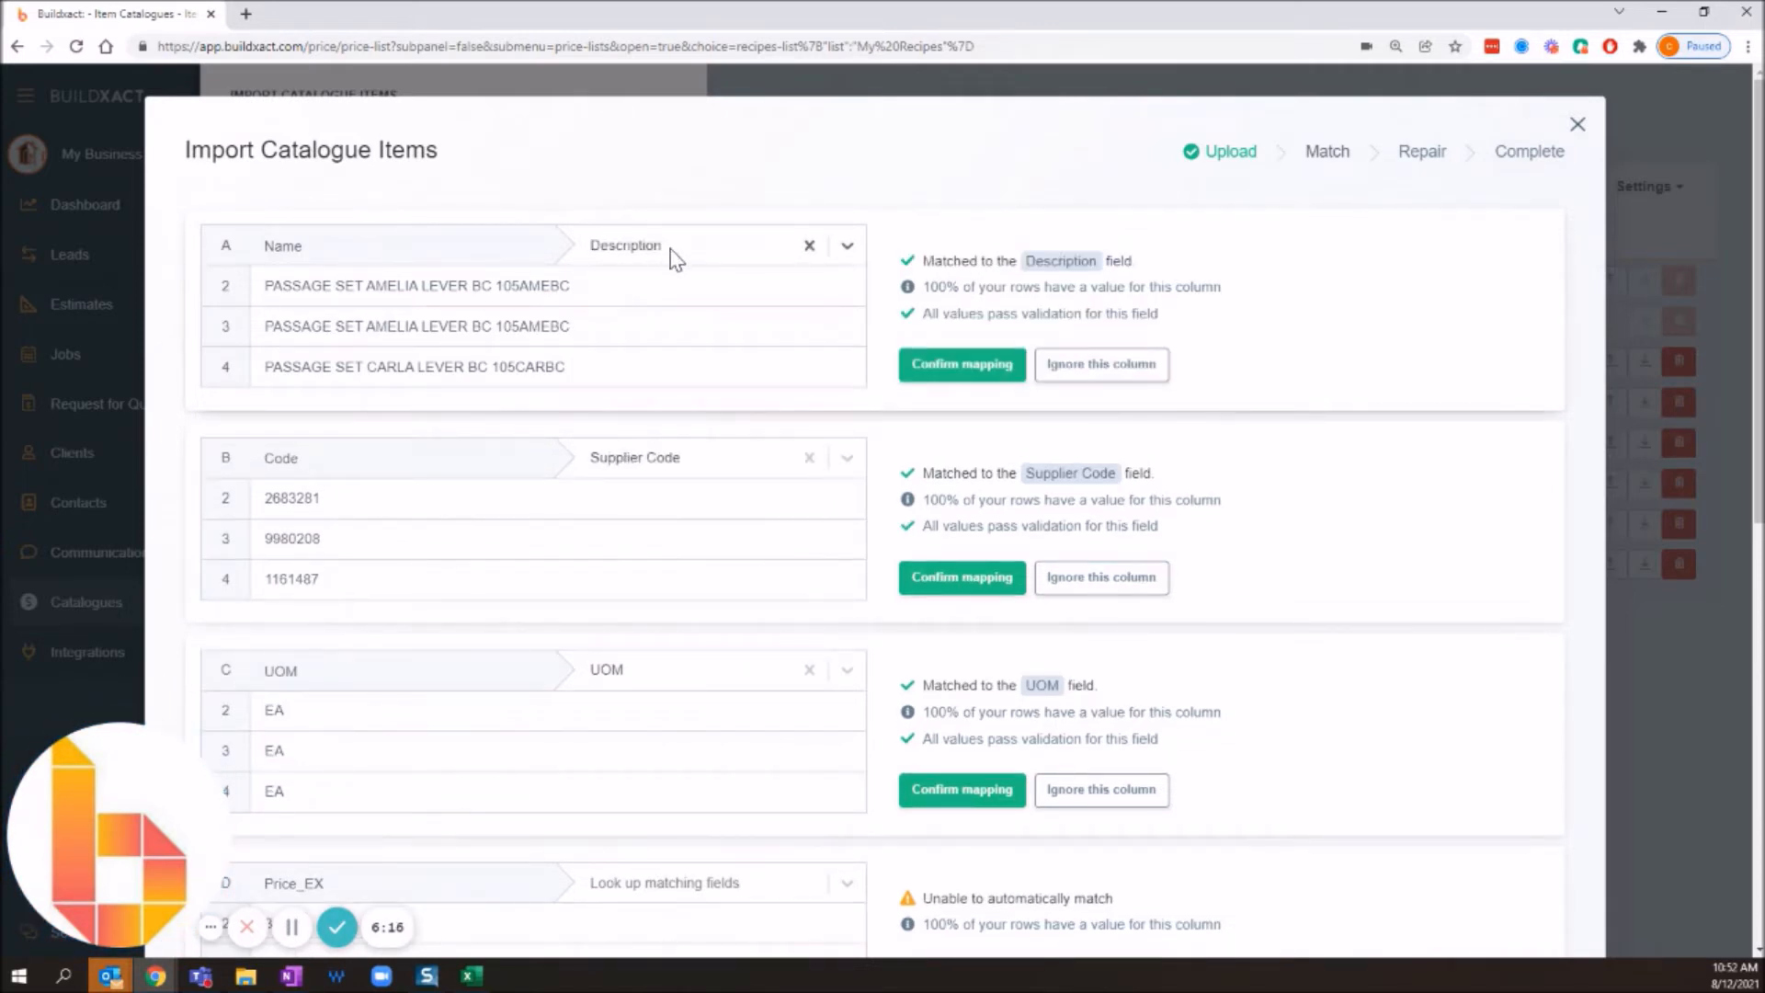
{"action": "left_click", "coordinate": [670, 248]}
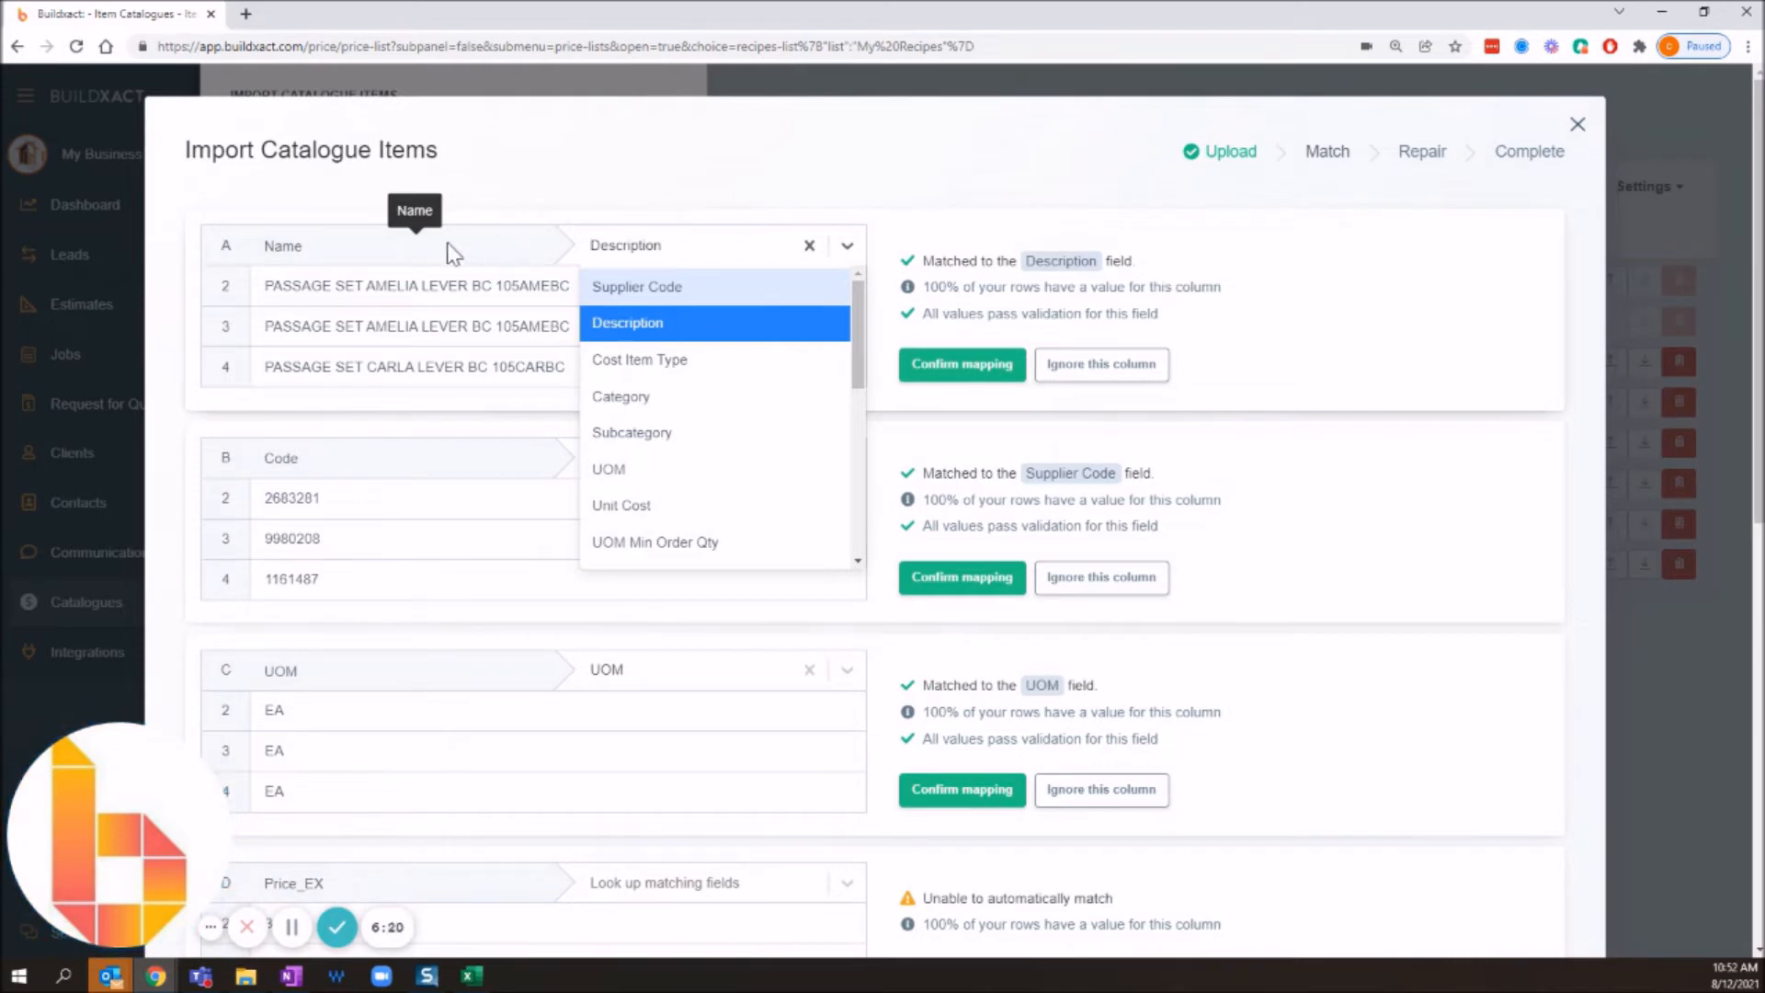
{"action": "left_click", "coordinate": [731, 260]}
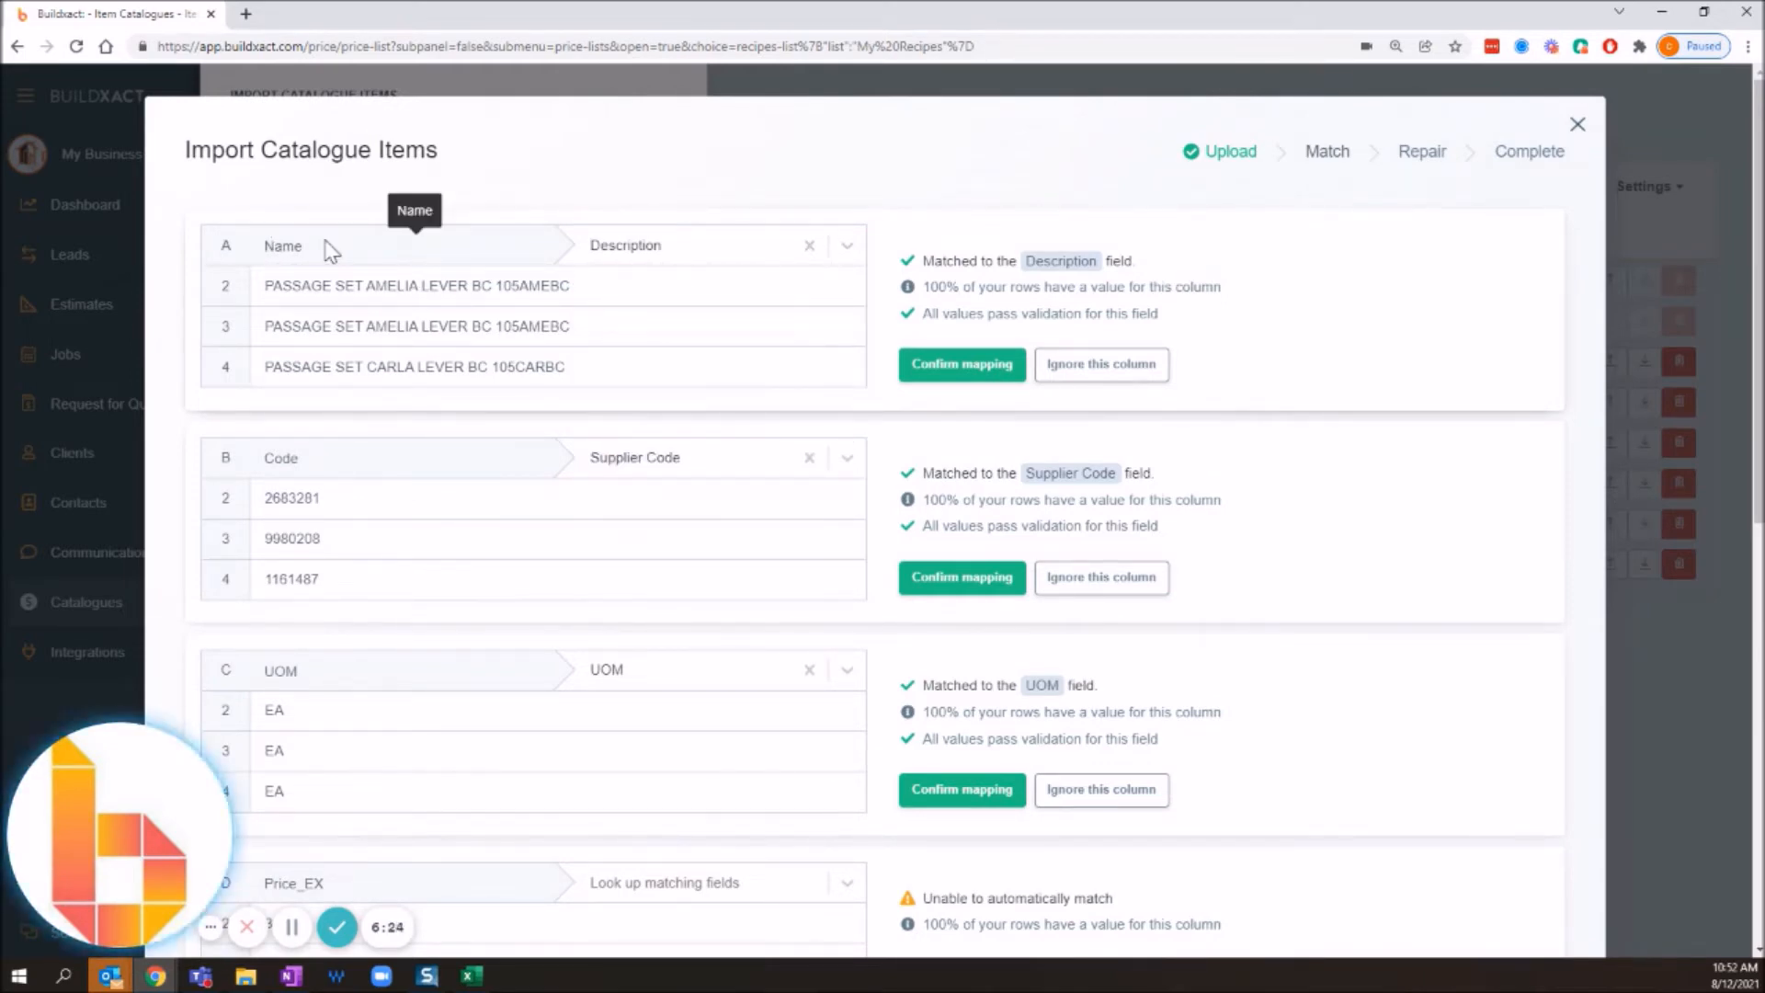
{"action": "left_click_drag", "start_coordinate": [269, 288], "coordinate": [544, 301]}
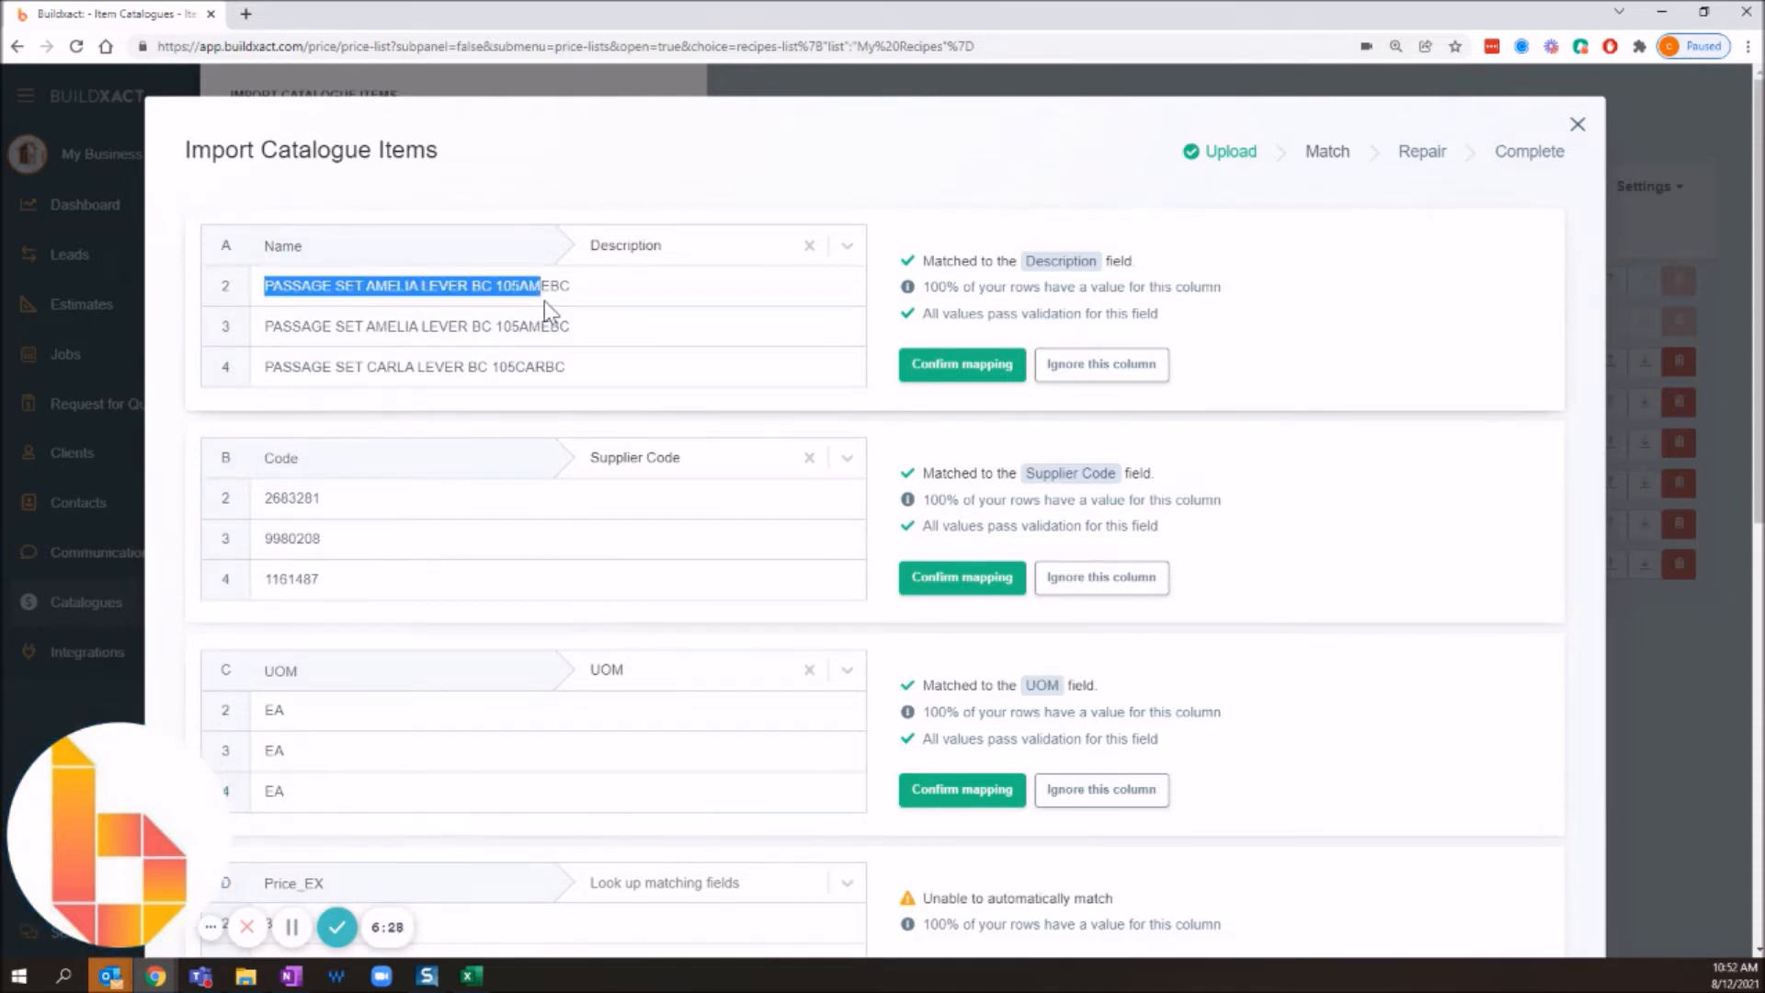
{"action": "left_click", "coordinate": [709, 247]}
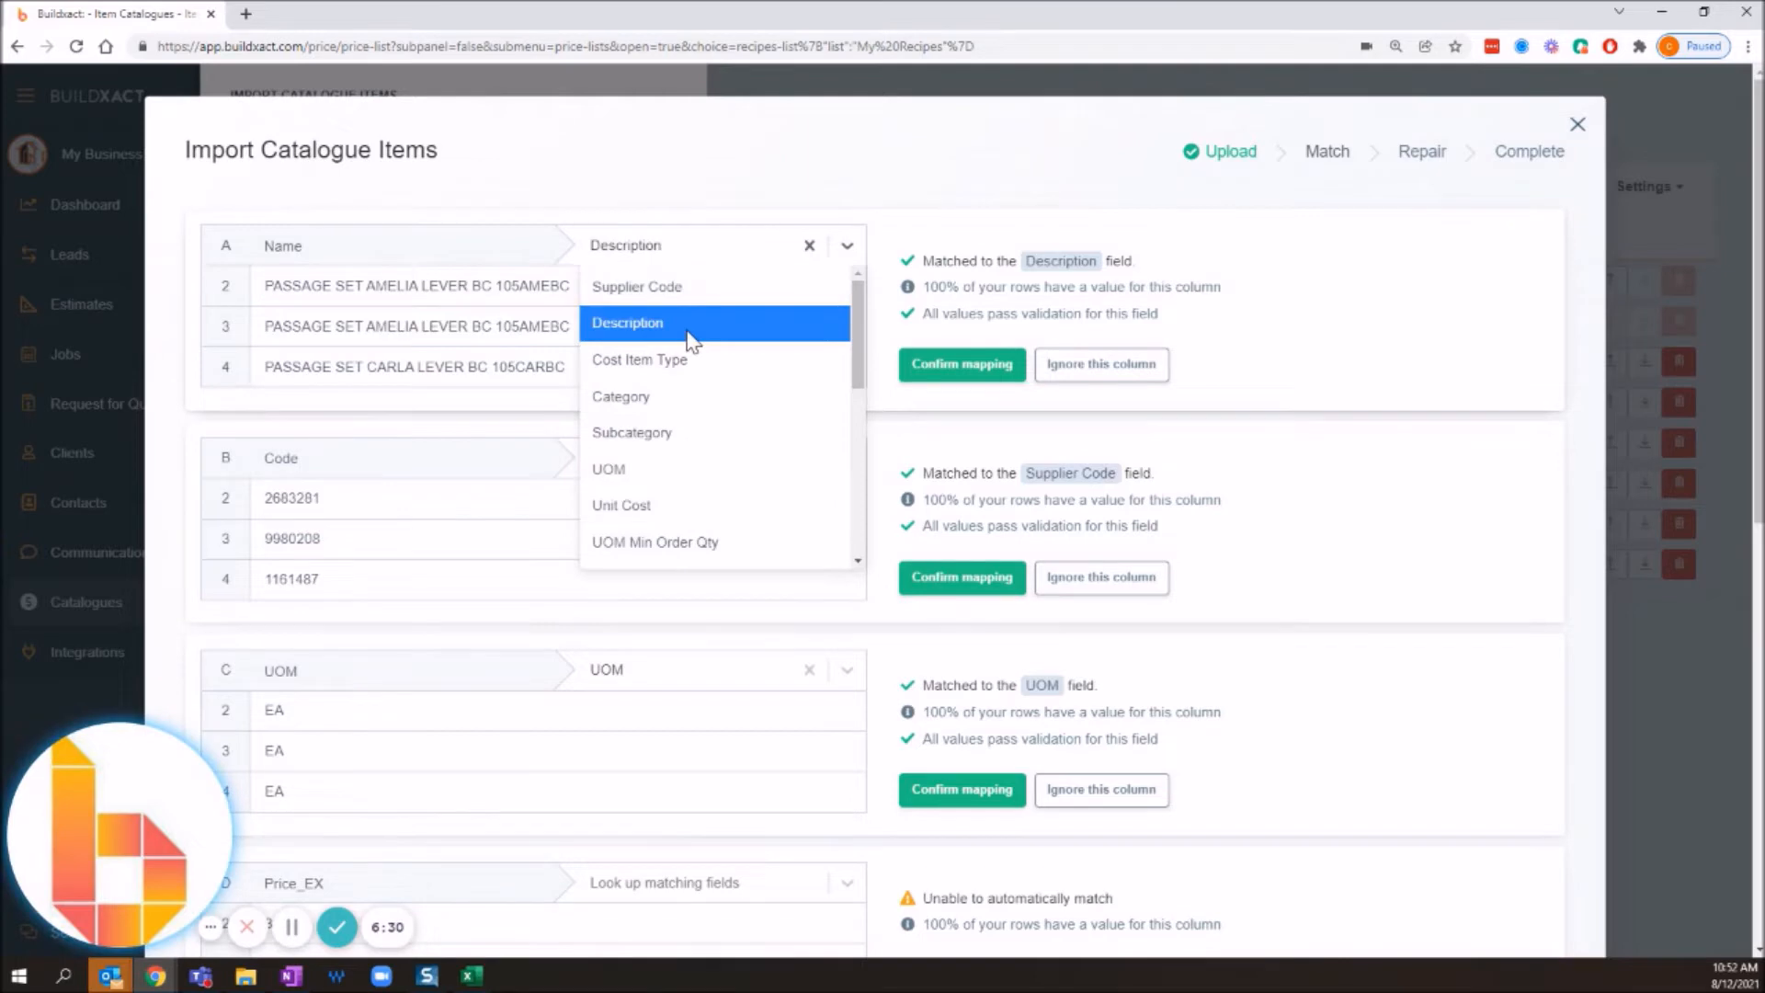
{"action": "left_click", "coordinate": [693, 341]}
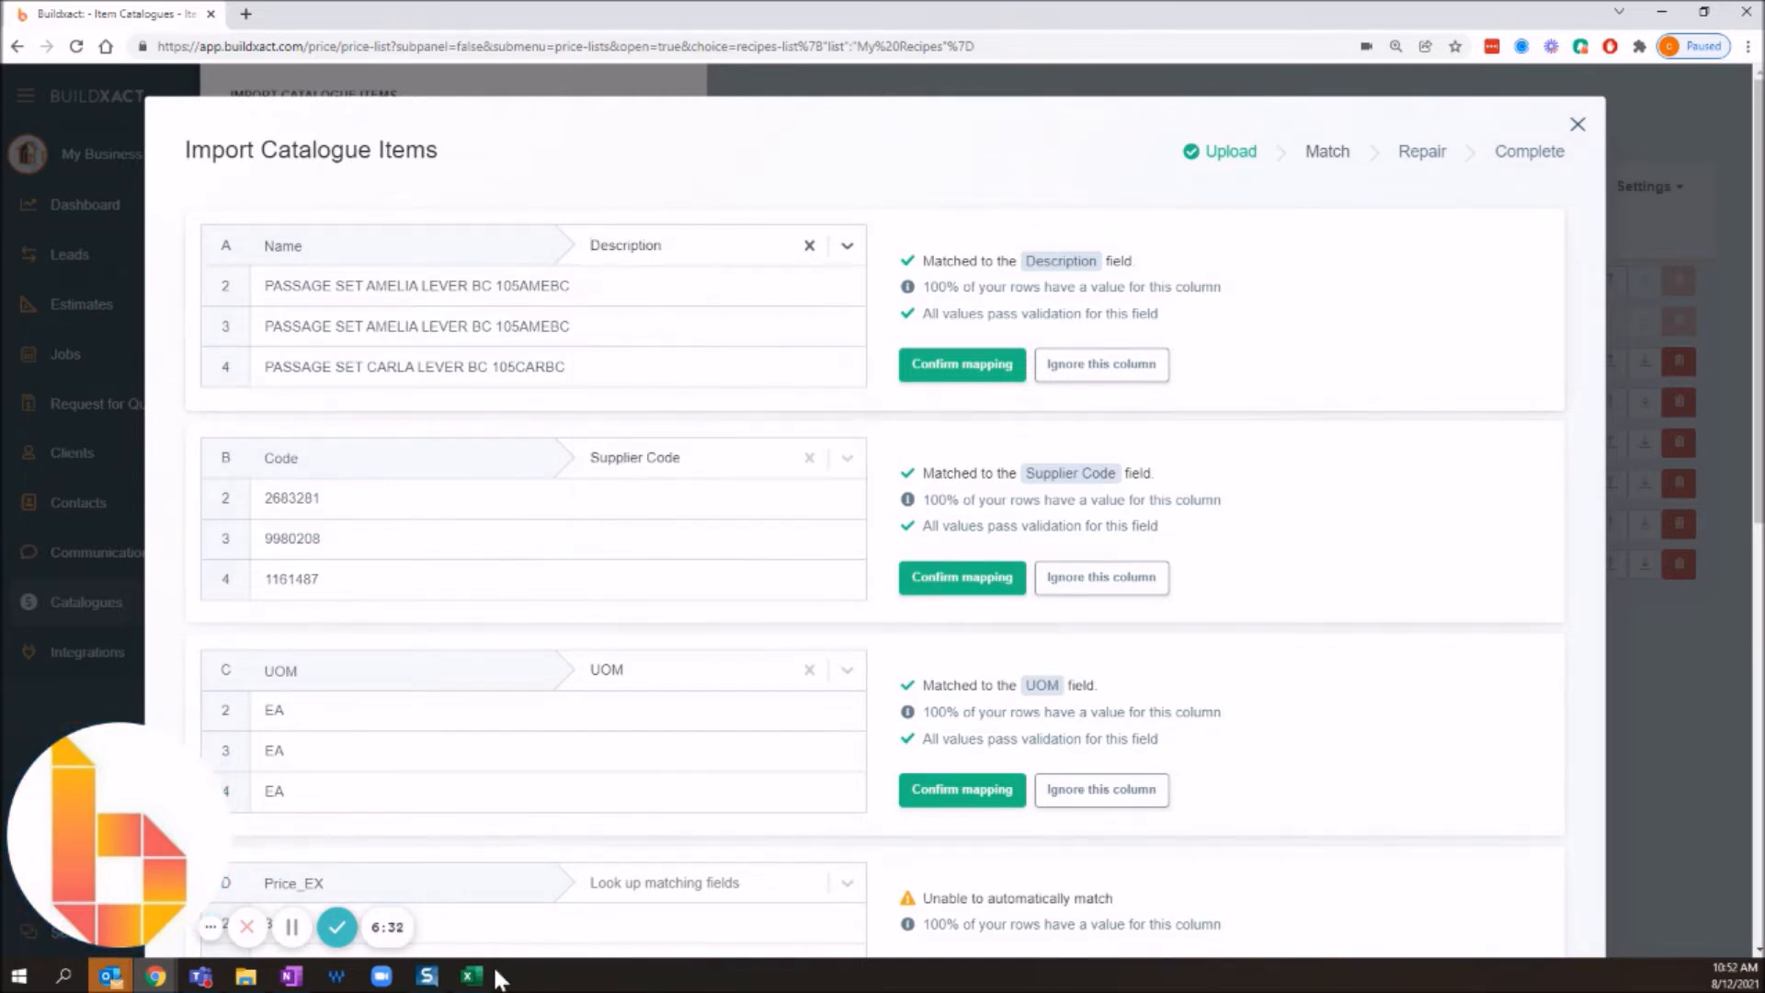
Check the Description column's definition and example in the Price-list-template workbook in Excel, and return to the Buildxact import
{"action": "mouse_move", "coordinate": [492, 978]}
{"action": "left_click", "coordinate": [575, 914]}
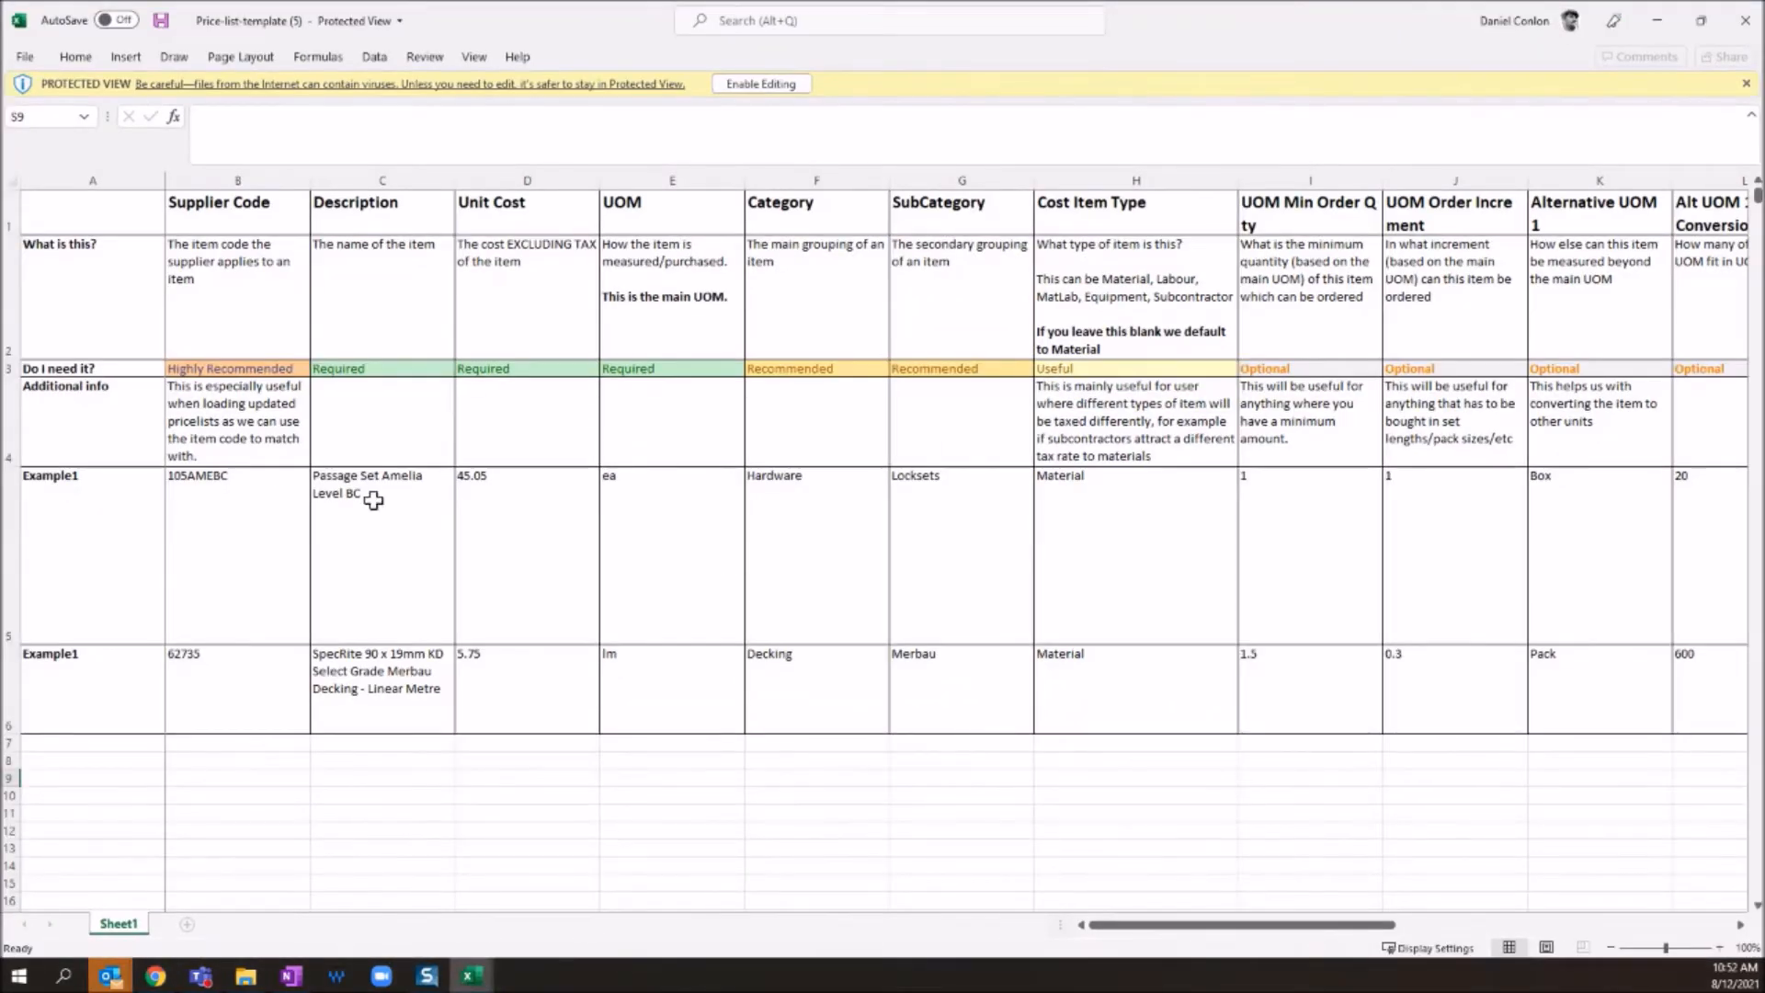
{"action": "left_click", "coordinate": [356, 307]}
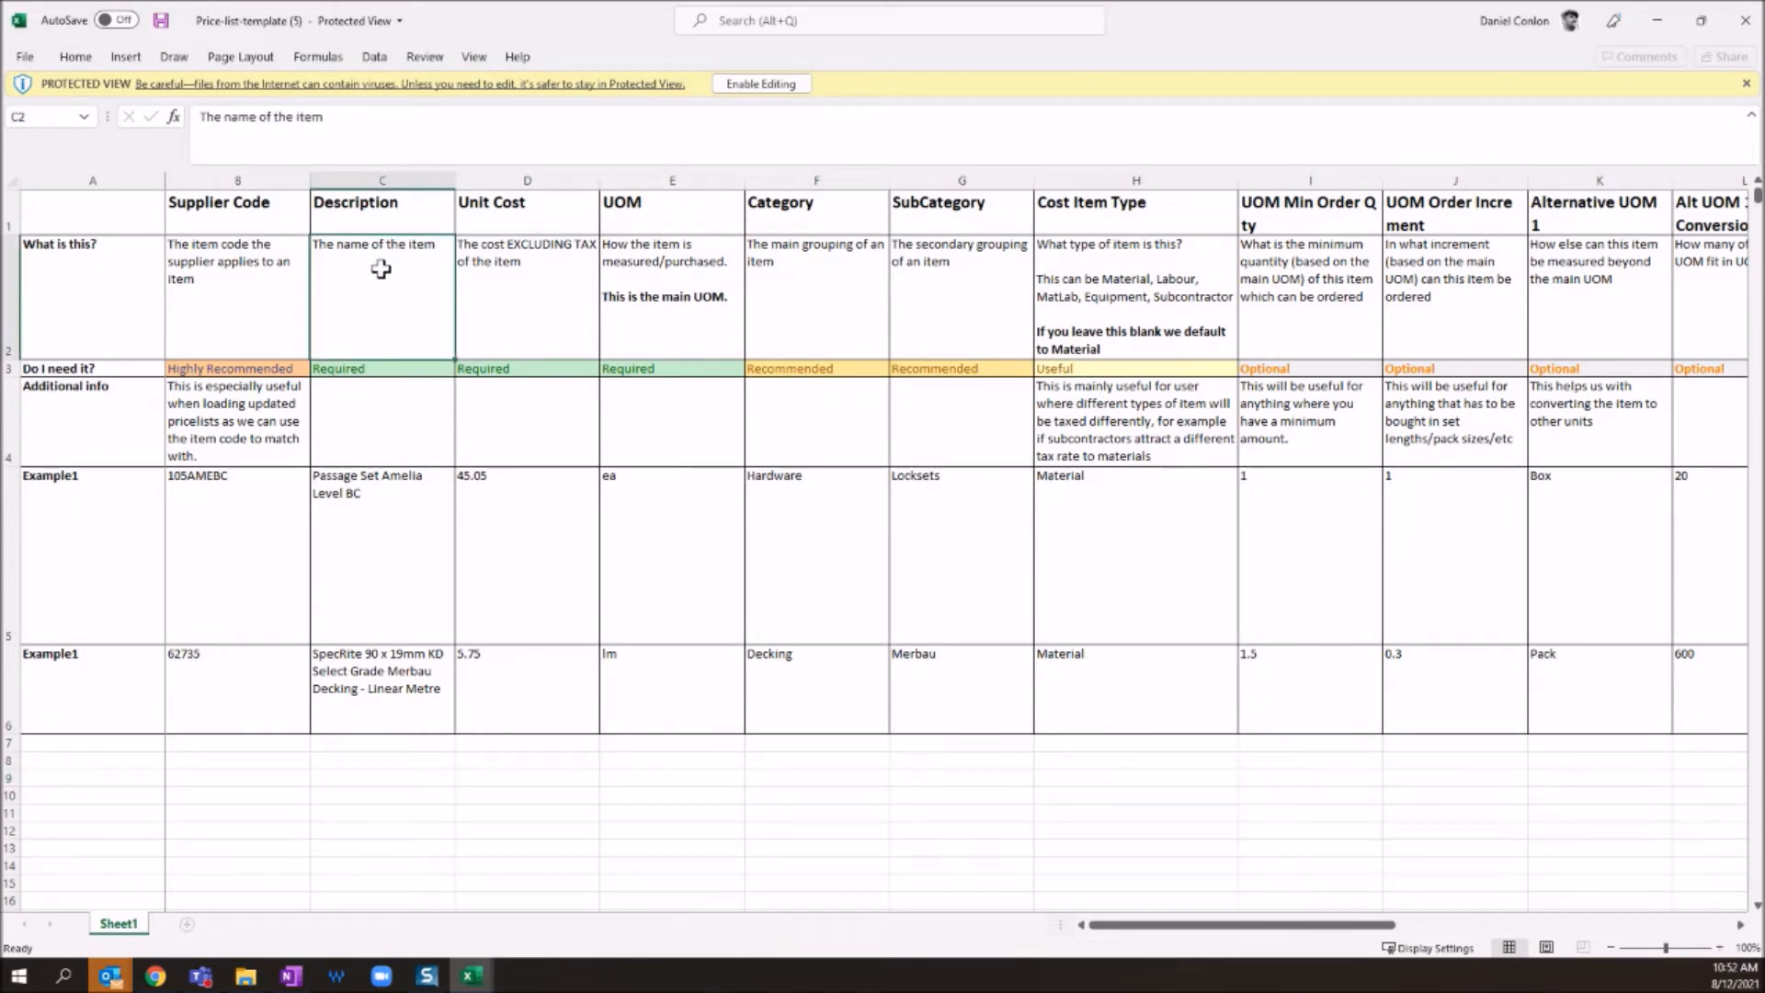
{"action": "left_click", "coordinate": [372, 523]}
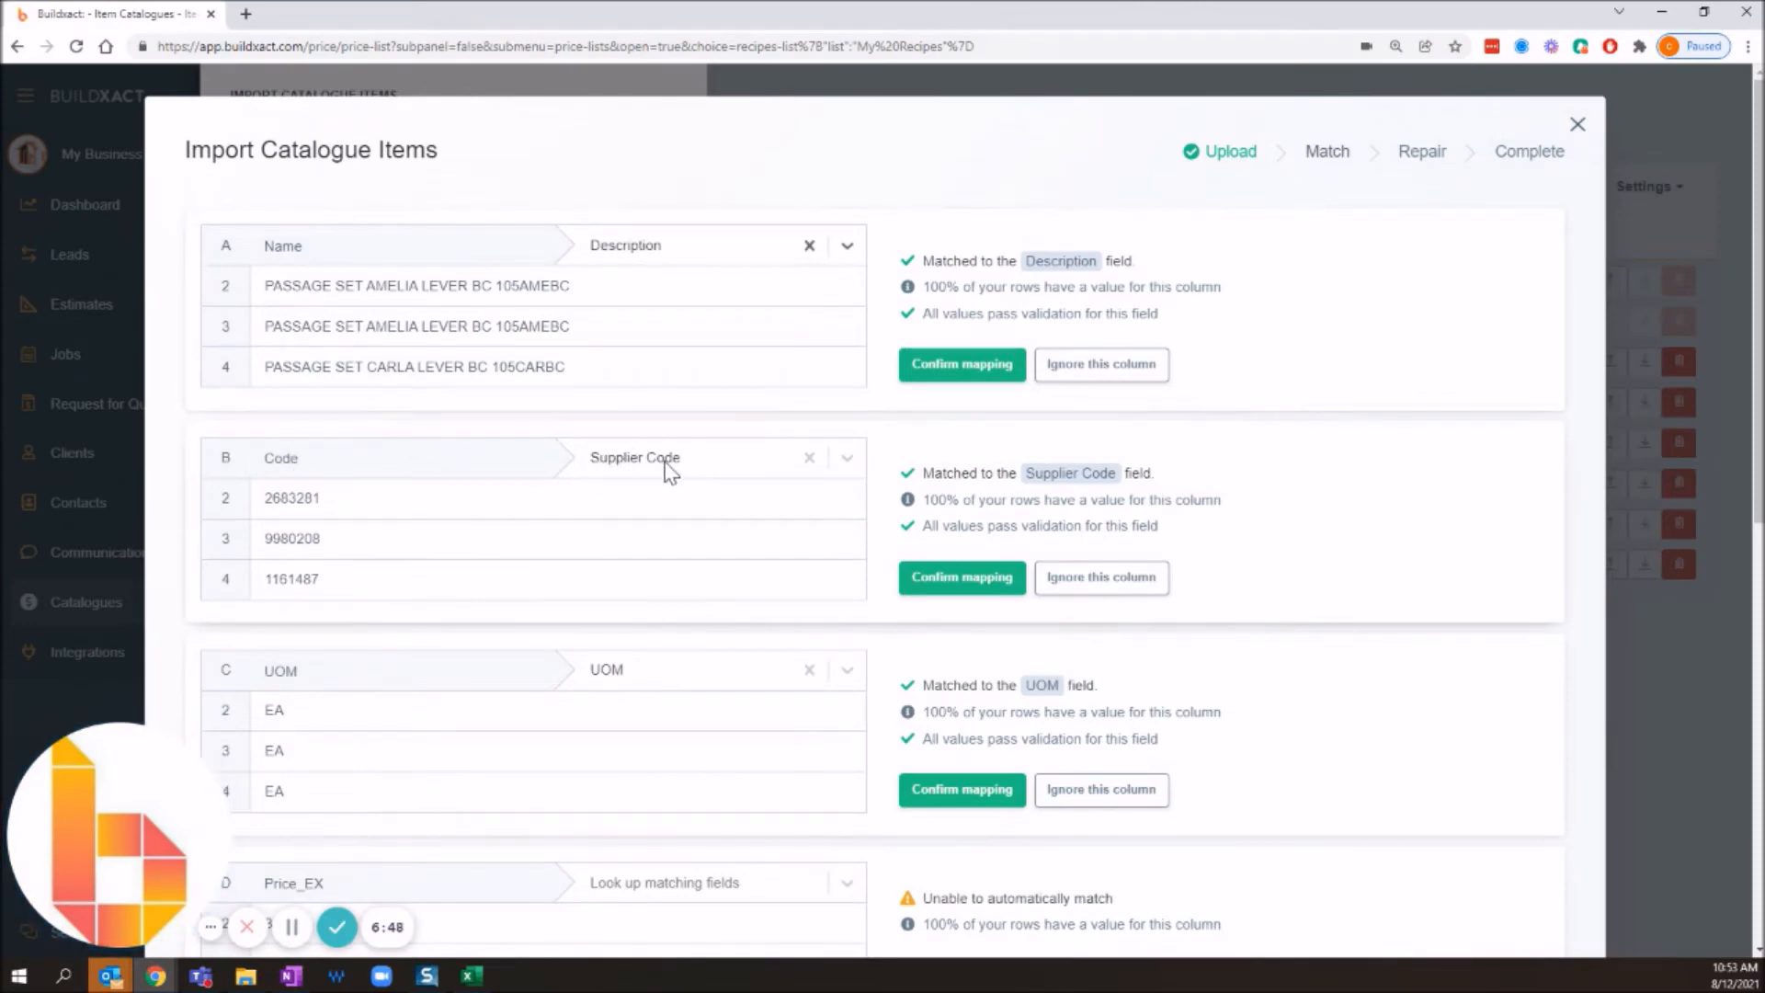
Match the Price_EX column to the Unit Cost field
{"action": "scroll", "coordinate": [643, 555], "scroll_direction": "down", "scroll_amount": 2}
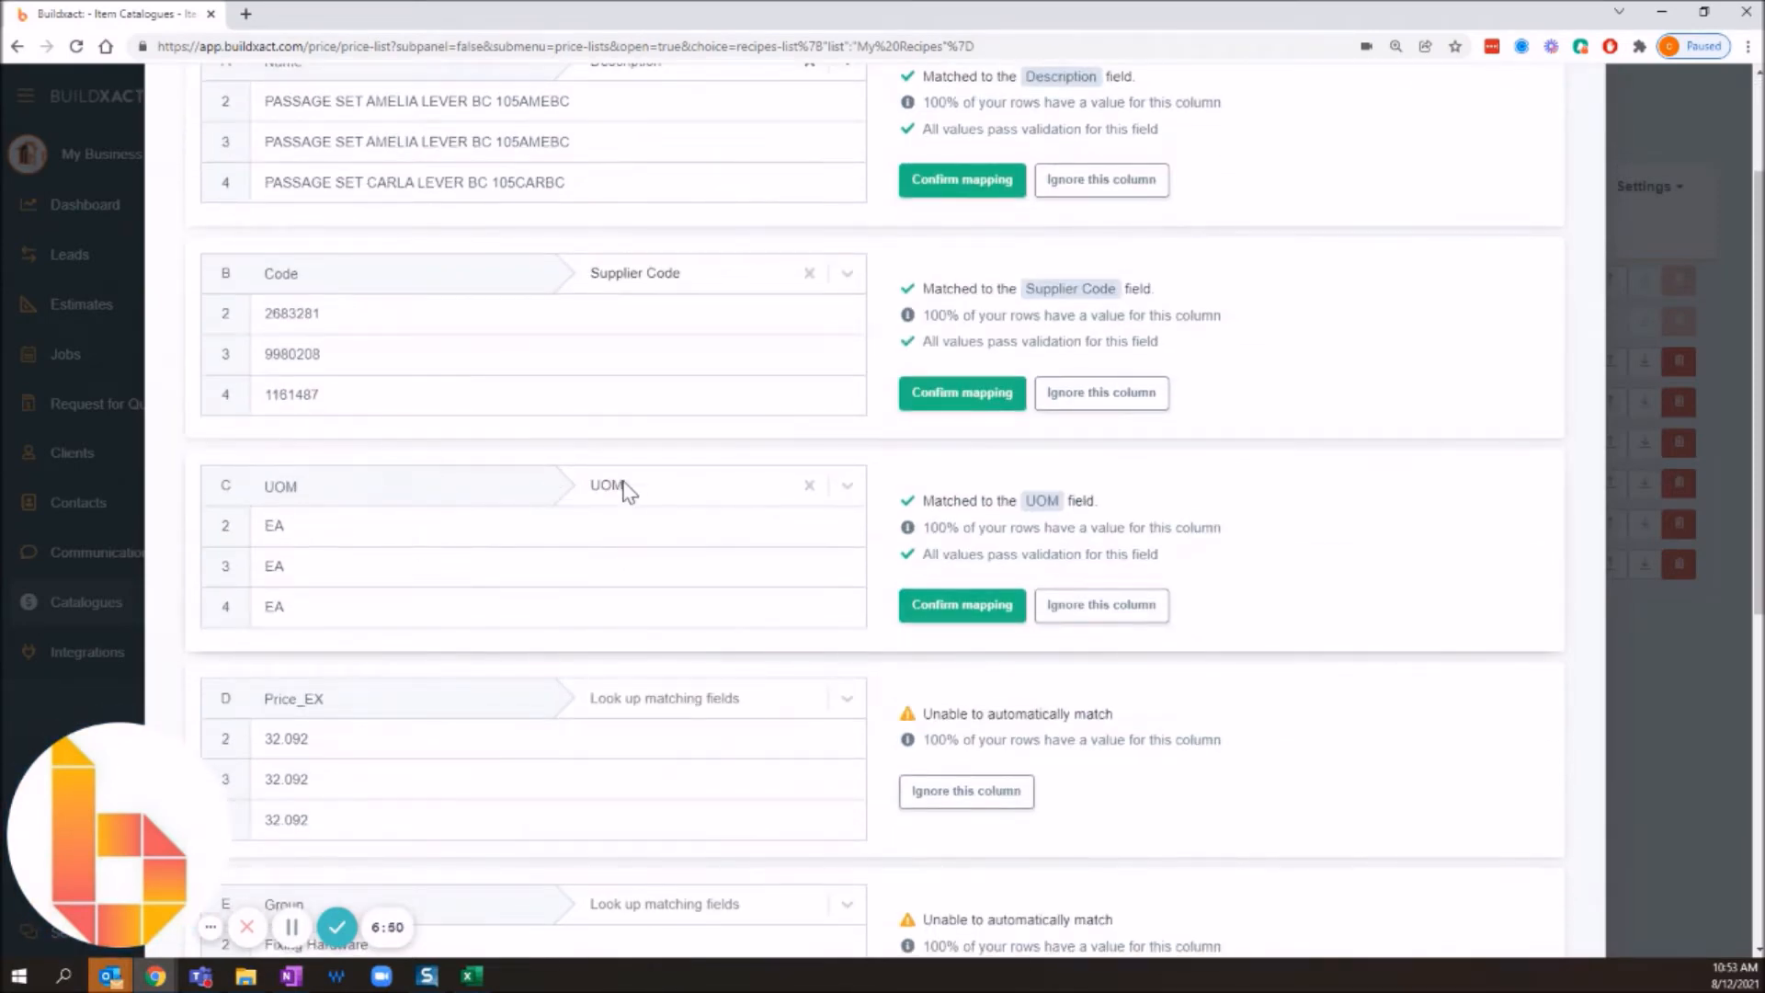
{"action": "scroll", "coordinate": [643, 513], "scroll_direction": "down", "scroll_amount": 2}
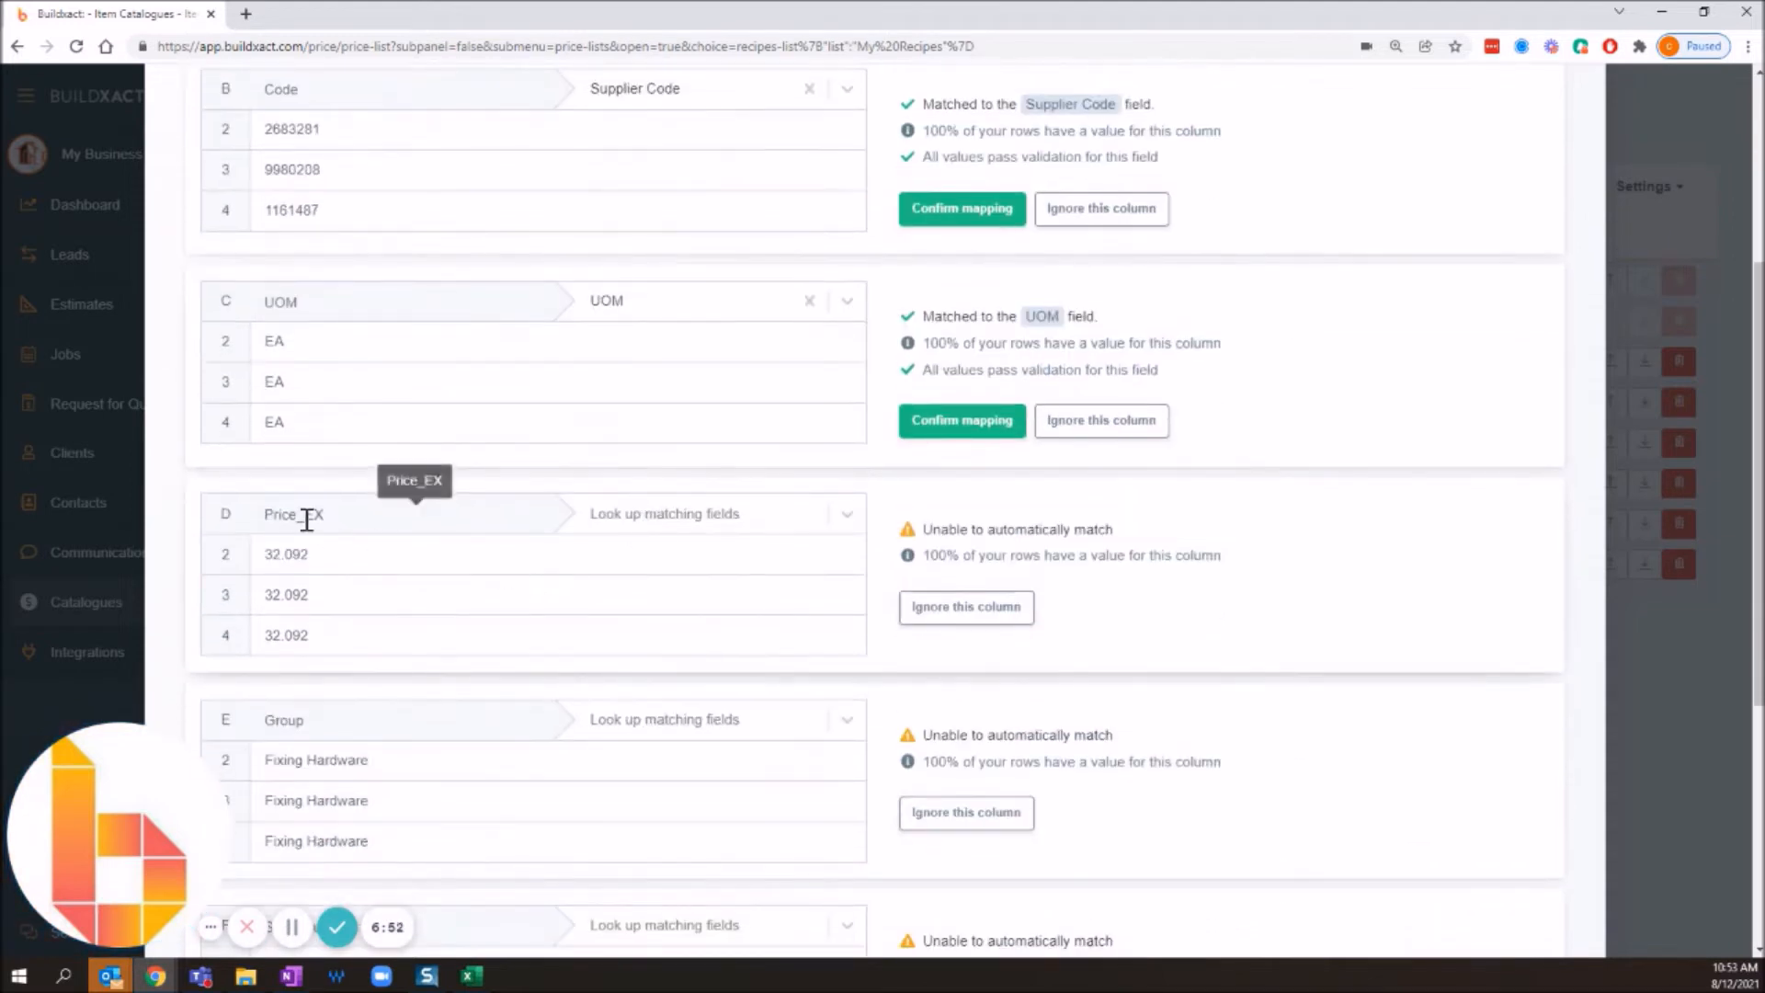
{"action": "left_click", "coordinate": [731, 531]}
{"action": "scroll", "coordinate": [694, 683], "scroll_direction": "down", "scroll_amount": 3}
{"action": "scroll", "coordinate": [692, 680], "scroll_direction": "up", "scroll_amount": 3}
{"action": "left_click", "coordinate": [689, 776]}
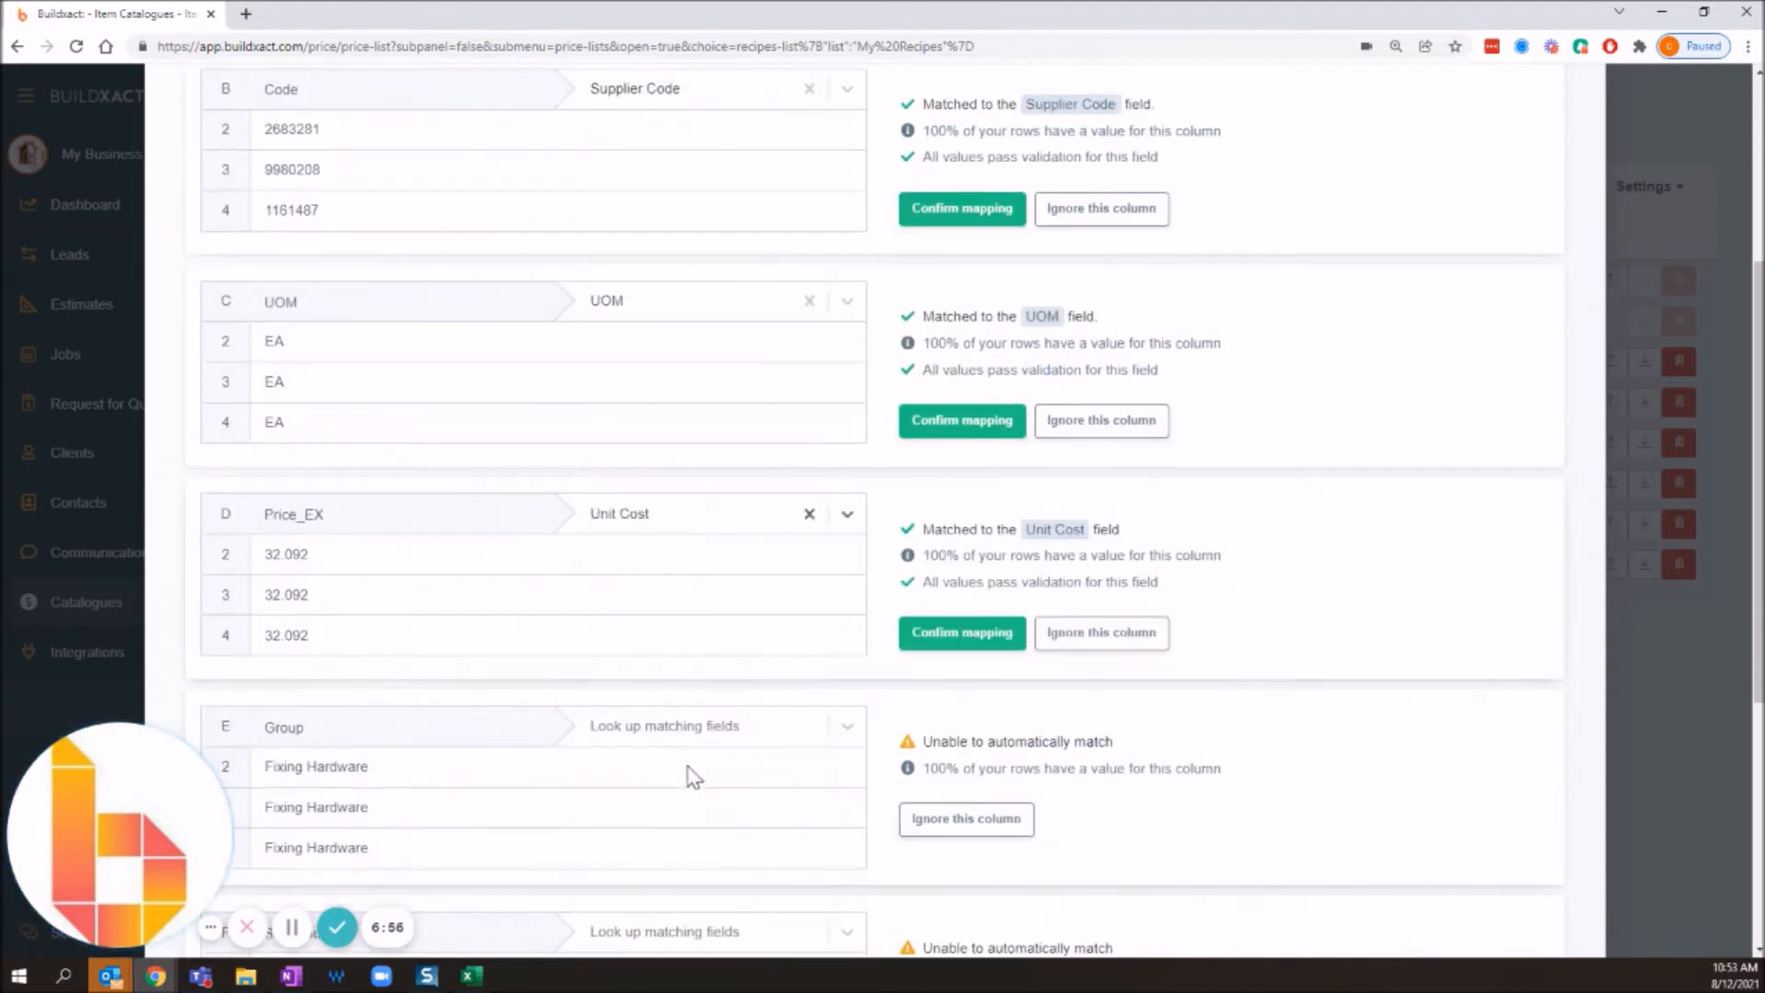
Browse the available matching fields for the Group column and match it to Category
{"action": "scroll", "coordinate": [674, 720], "scroll_direction": "down", "scroll_amount": 2}
{"action": "left_click", "coordinate": [655, 541]}
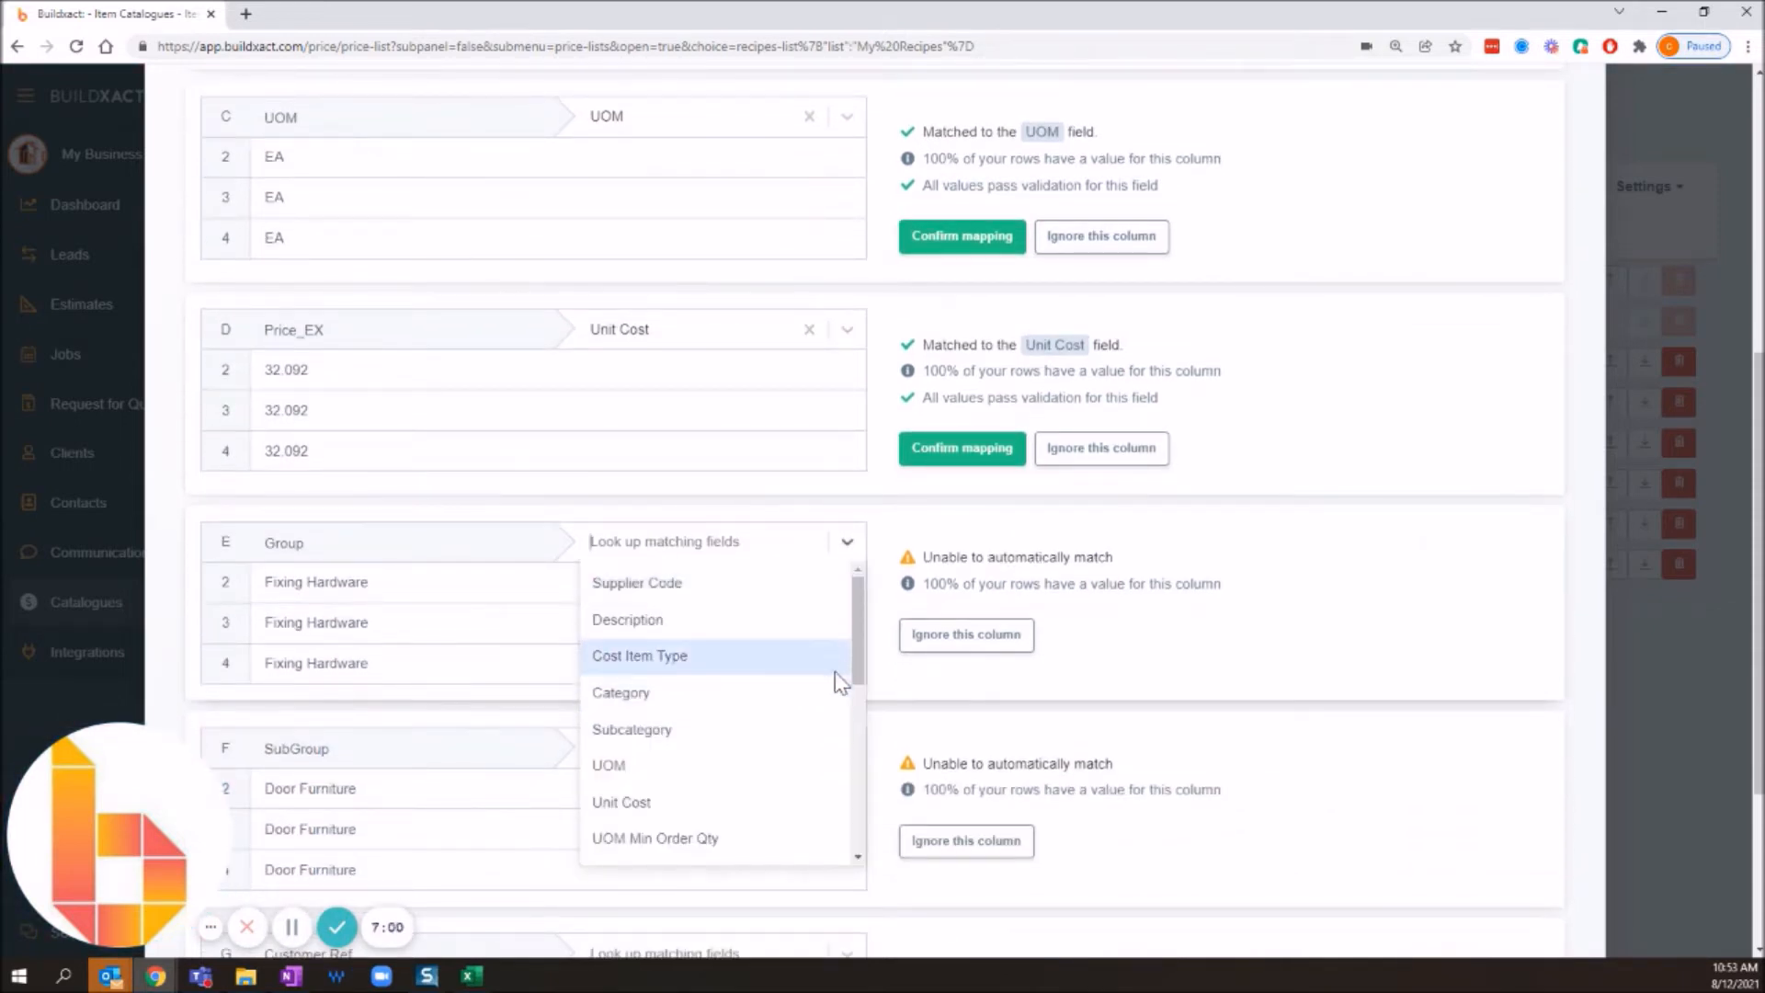
{"action": "left_click_drag", "start_coordinate": [855, 637], "coordinate": [859, 676]}
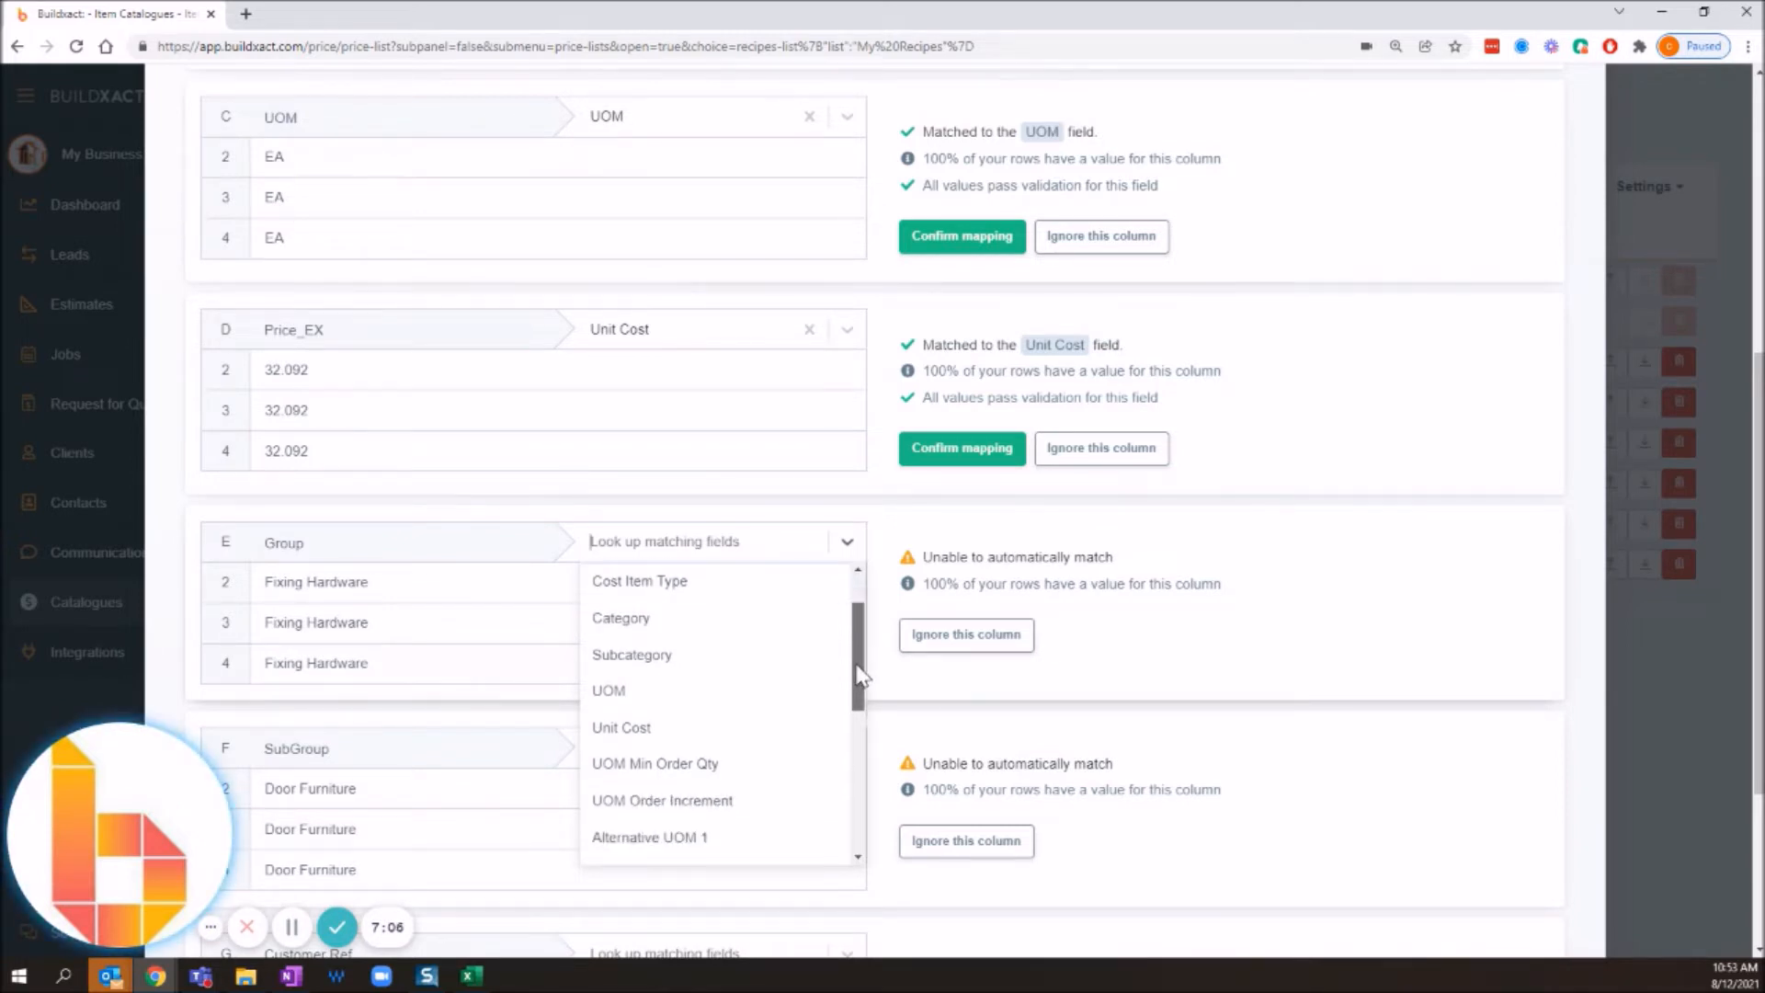
{"action": "left_click_drag", "start_coordinate": [862, 676], "coordinate": [867, 611]}
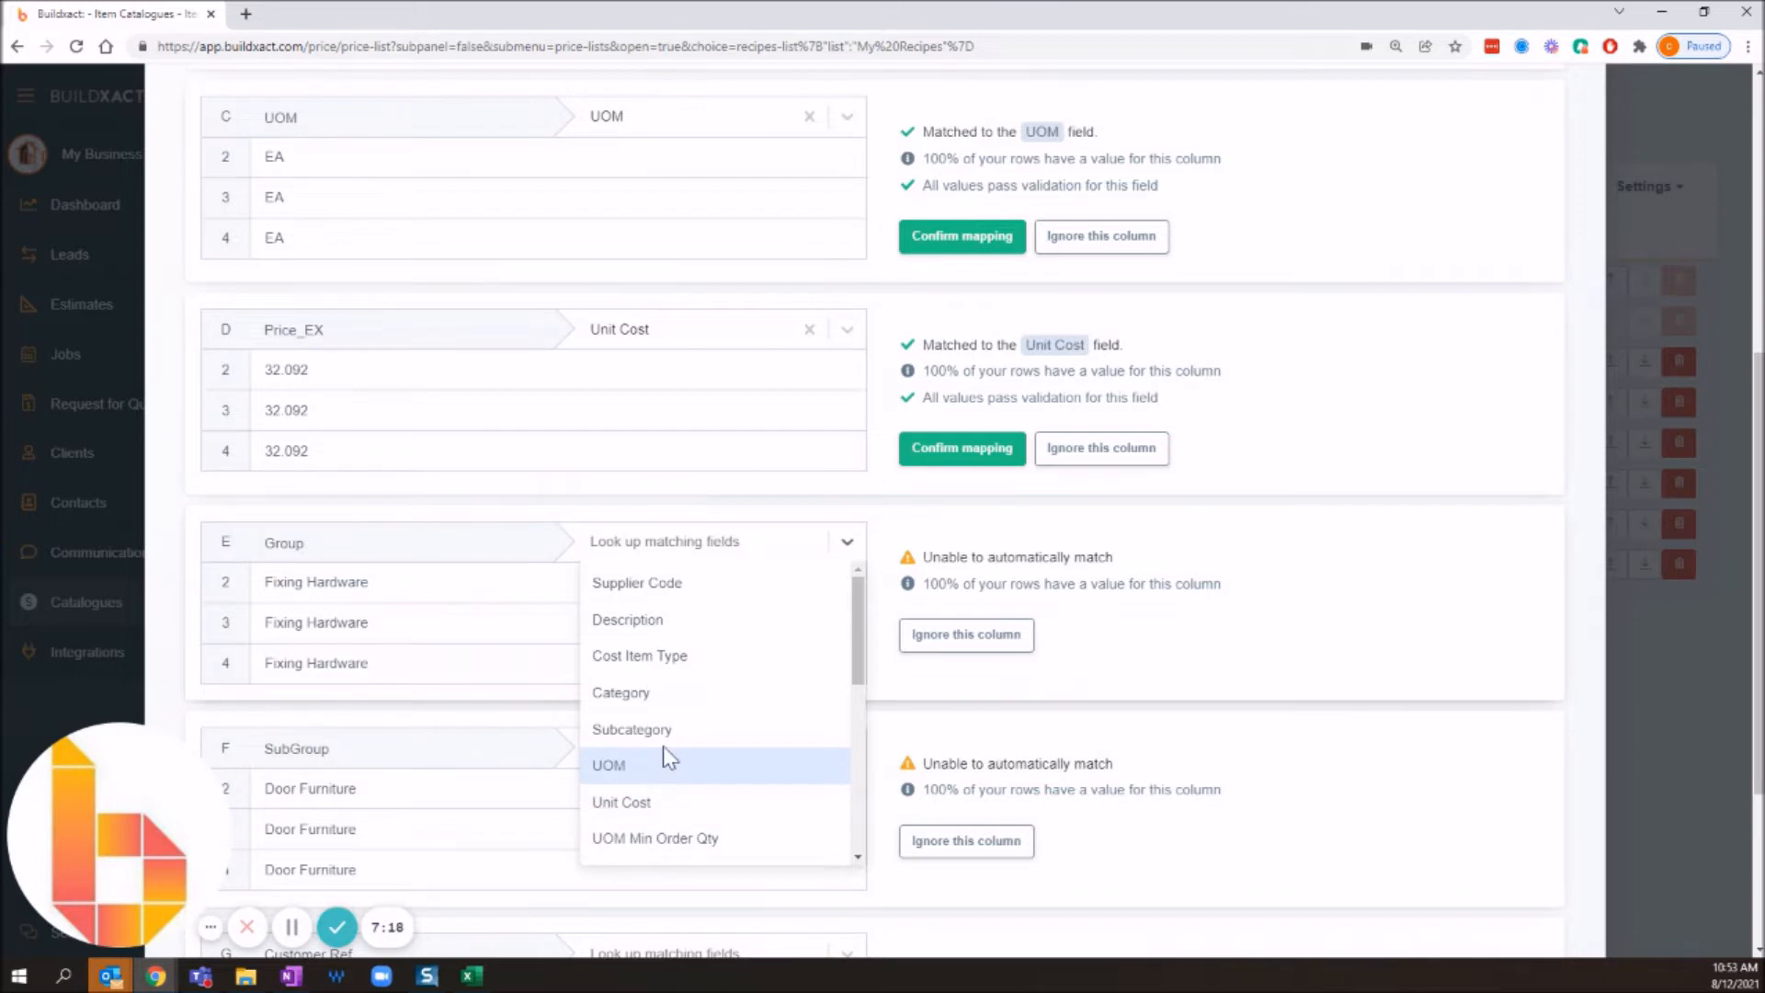
{"action": "left_click", "coordinate": [675, 695]}
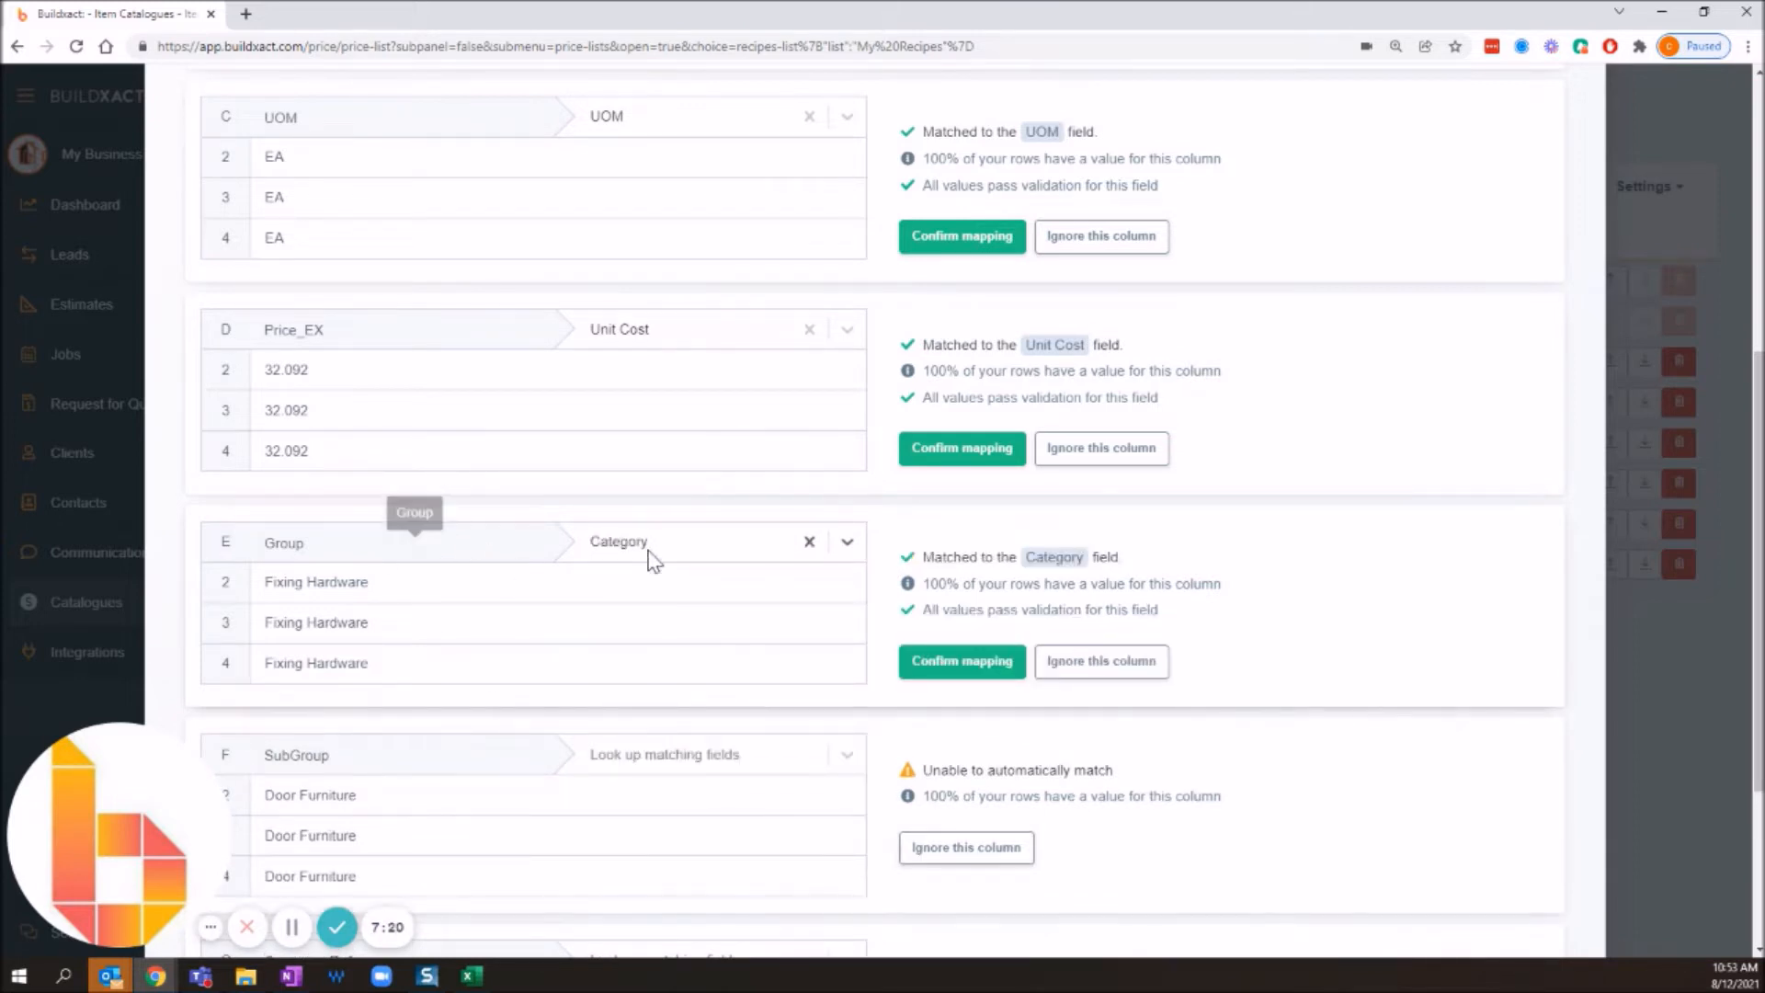
Match the SubGroup column to the Subcategory field
{"action": "scroll", "coordinate": [654, 681], "scroll_direction": "down", "scroll_amount": 2}
{"action": "left_click", "coordinate": [715, 584]}
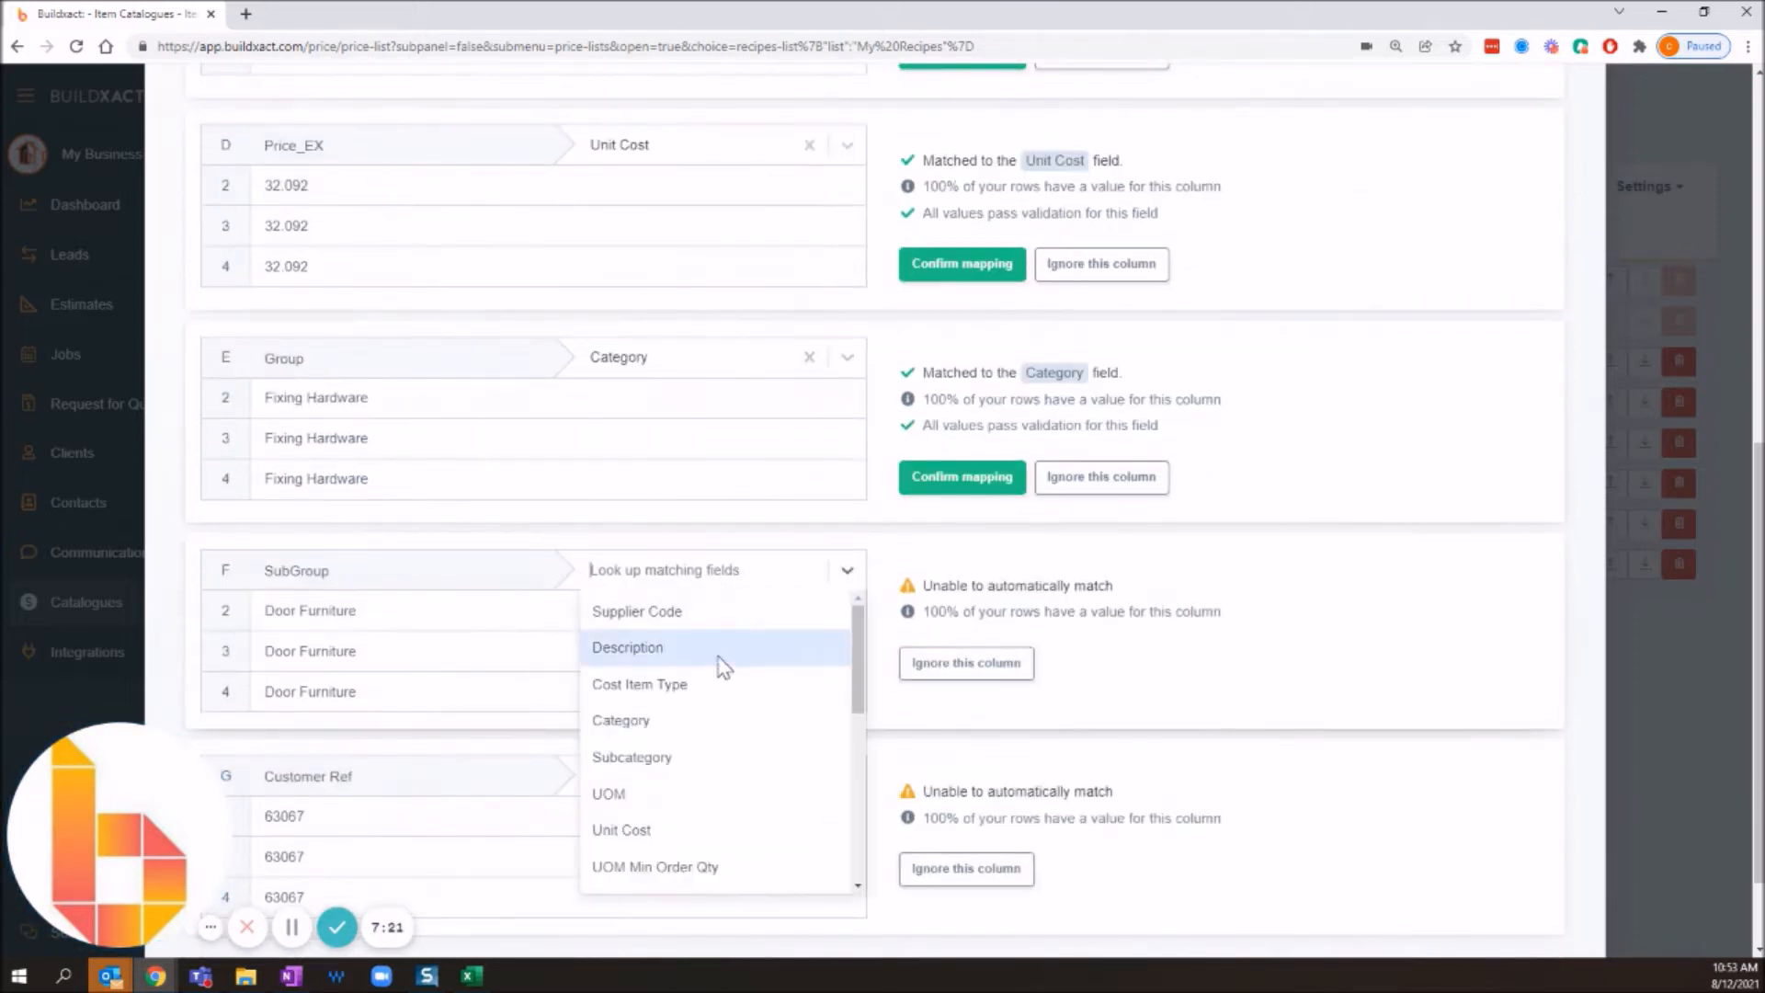
{"action": "left_click", "coordinate": [709, 759]}
Ignore the Customer Ref column and proceed to the review of the matched data
{"action": "scroll", "coordinate": [708, 686], "scroll_direction": "down", "scroll_amount": 2}
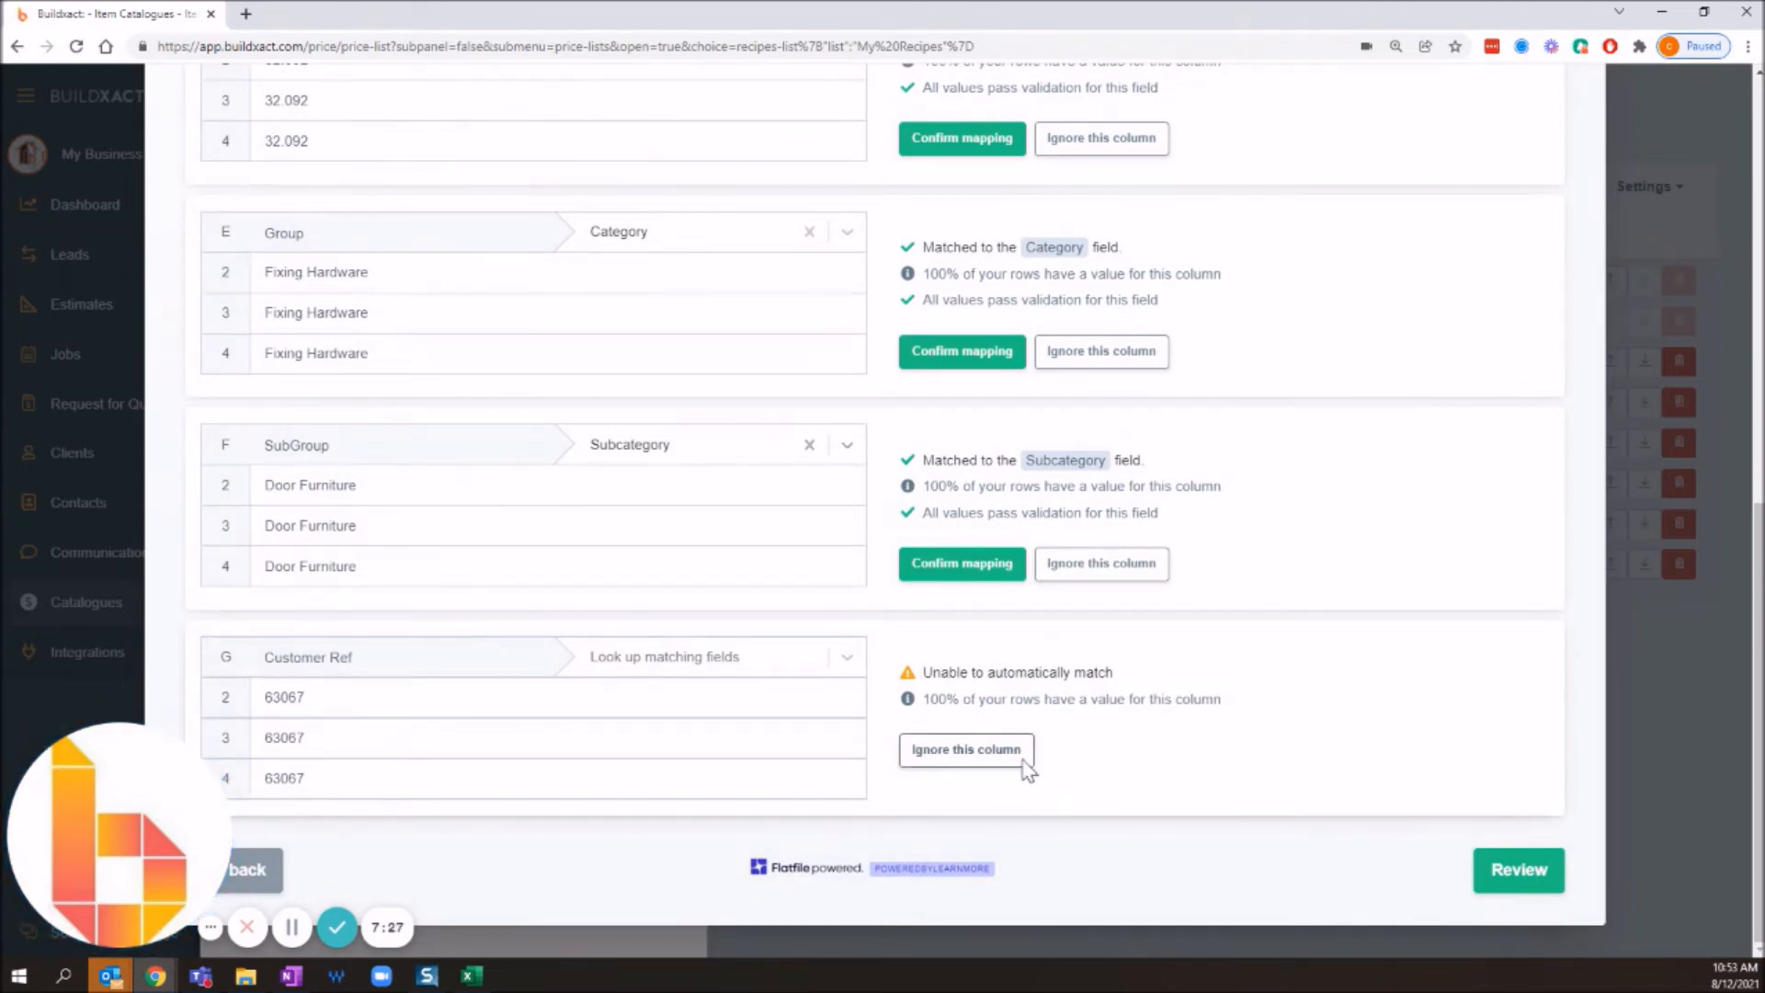
{"action": "left_click", "coordinate": [1011, 766]}
{"action": "left_click", "coordinate": [1522, 874]}
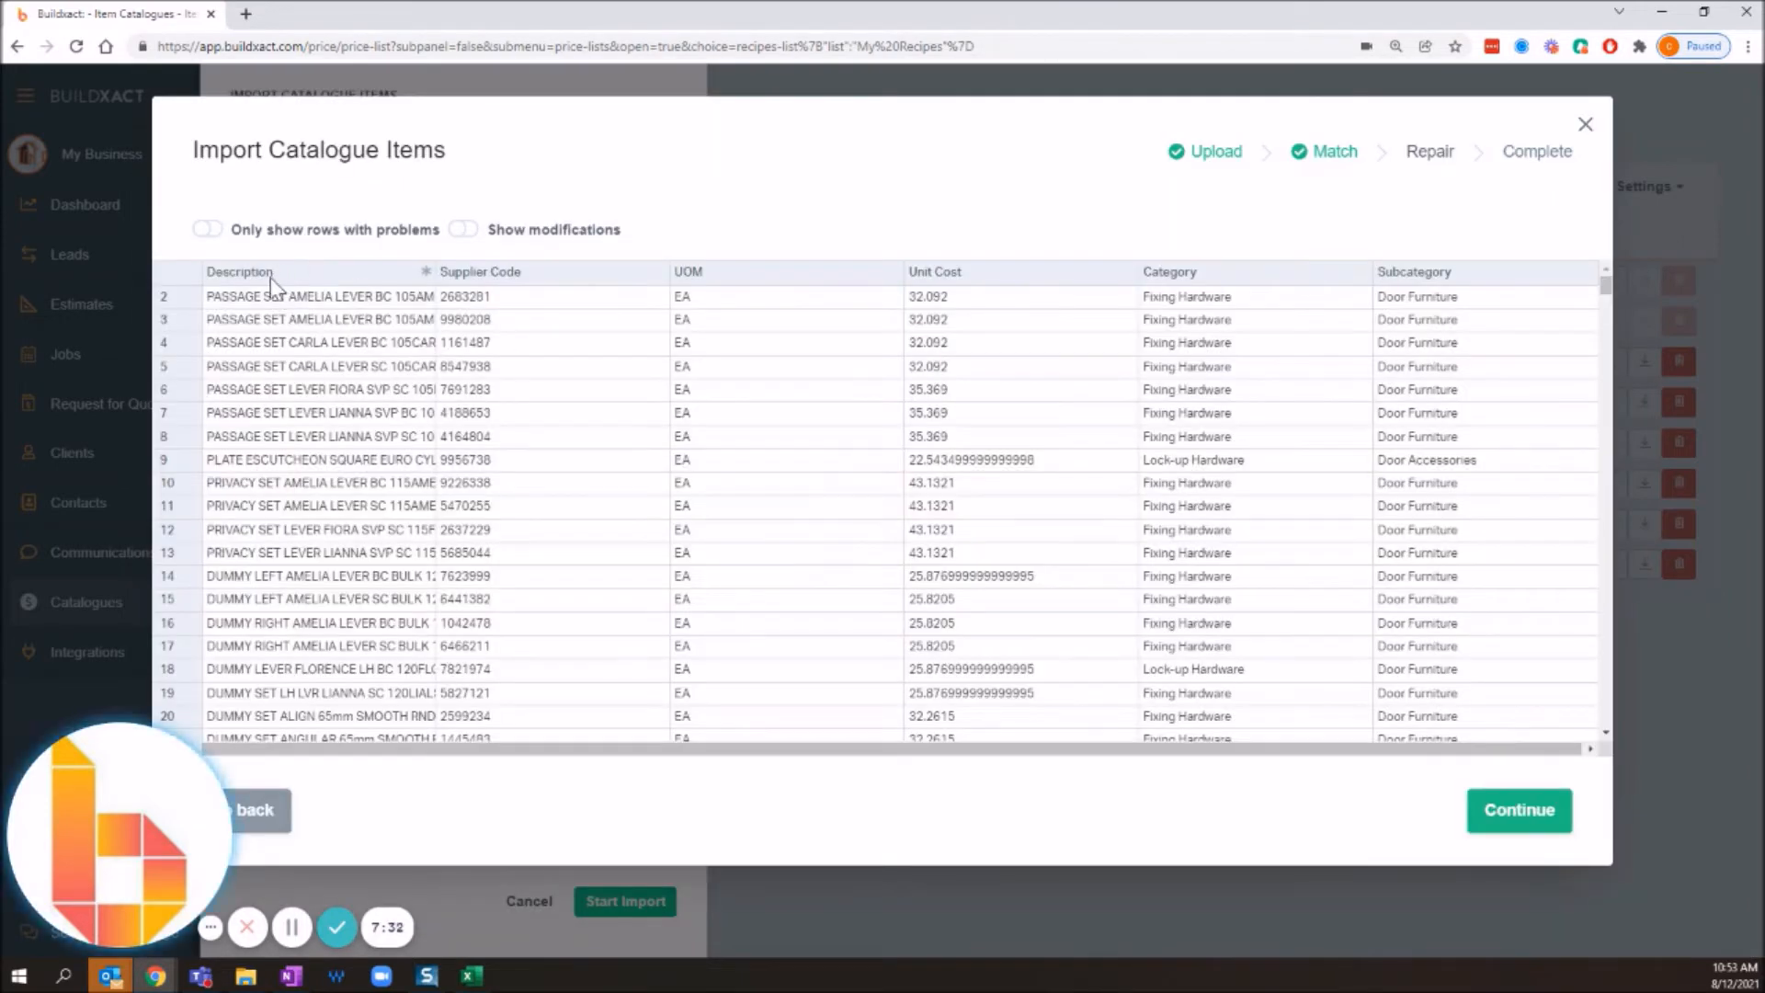
Test the validation by adding the letter h to the unit cost in row 8, and restore the value to 35.369
{"action": "double_click", "coordinate": [974, 440]}
{"action": "type", "text": "h"}
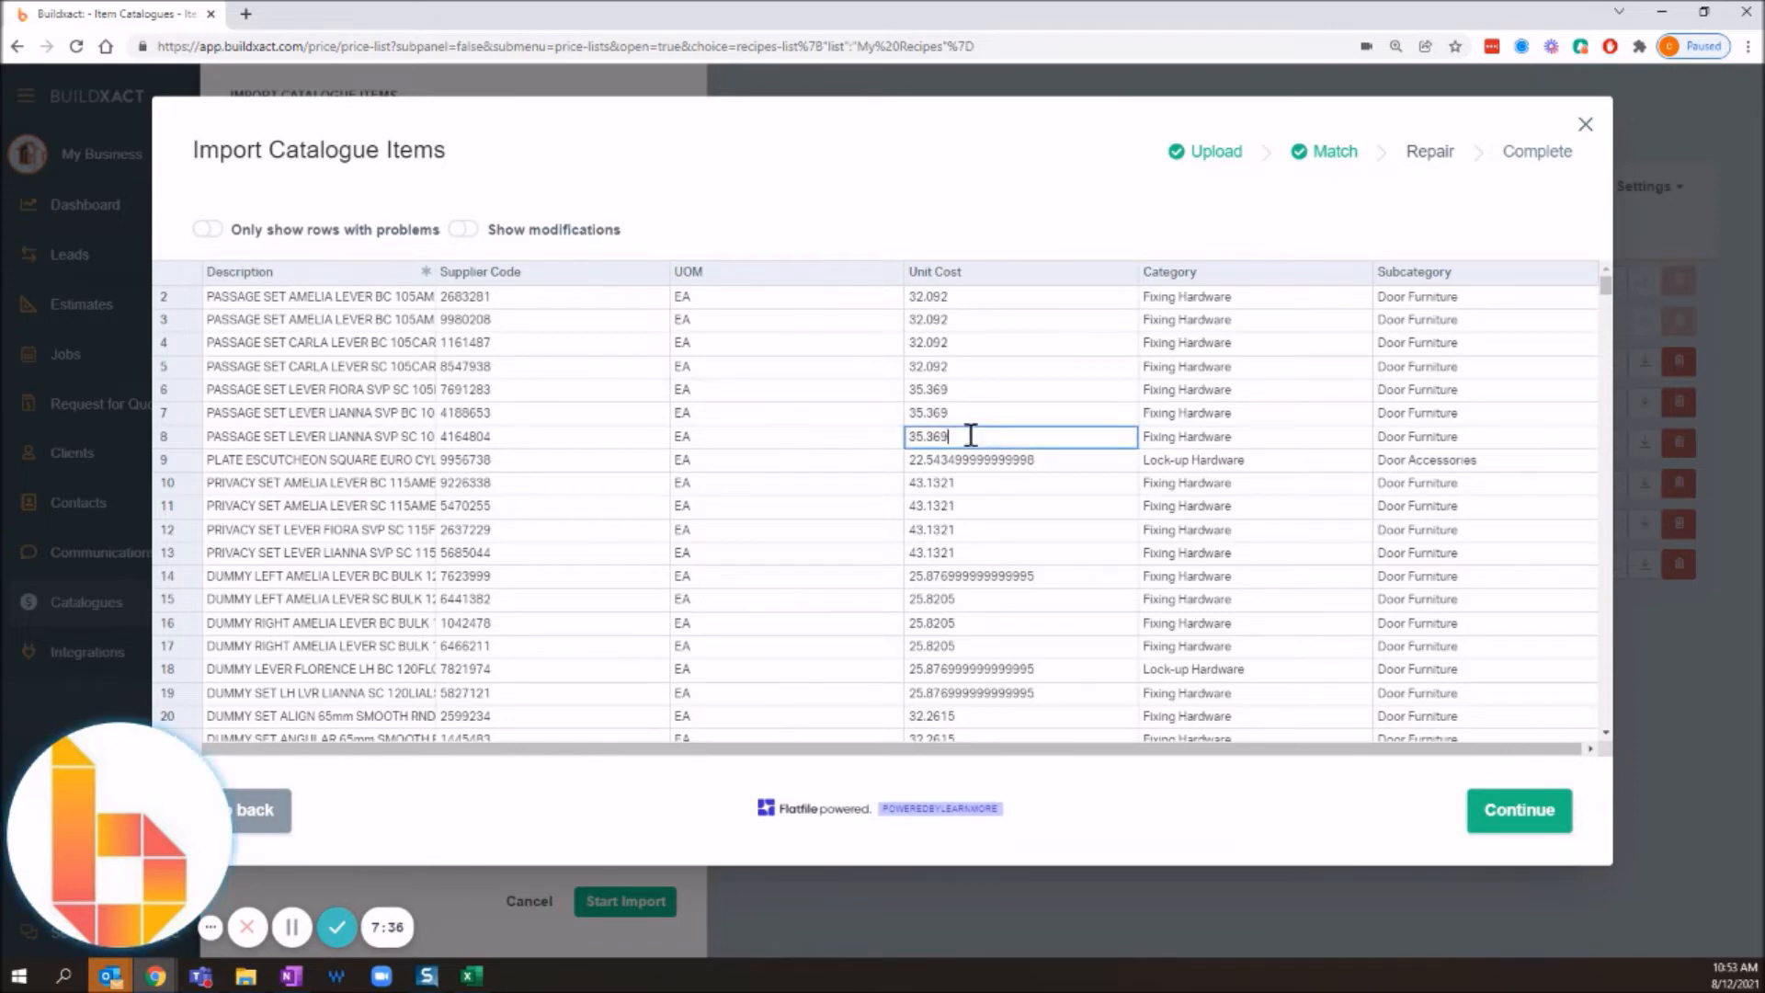
{"action": "left_click", "coordinate": [1012, 230]}
{"action": "mouse_move", "coordinate": [957, 450]}
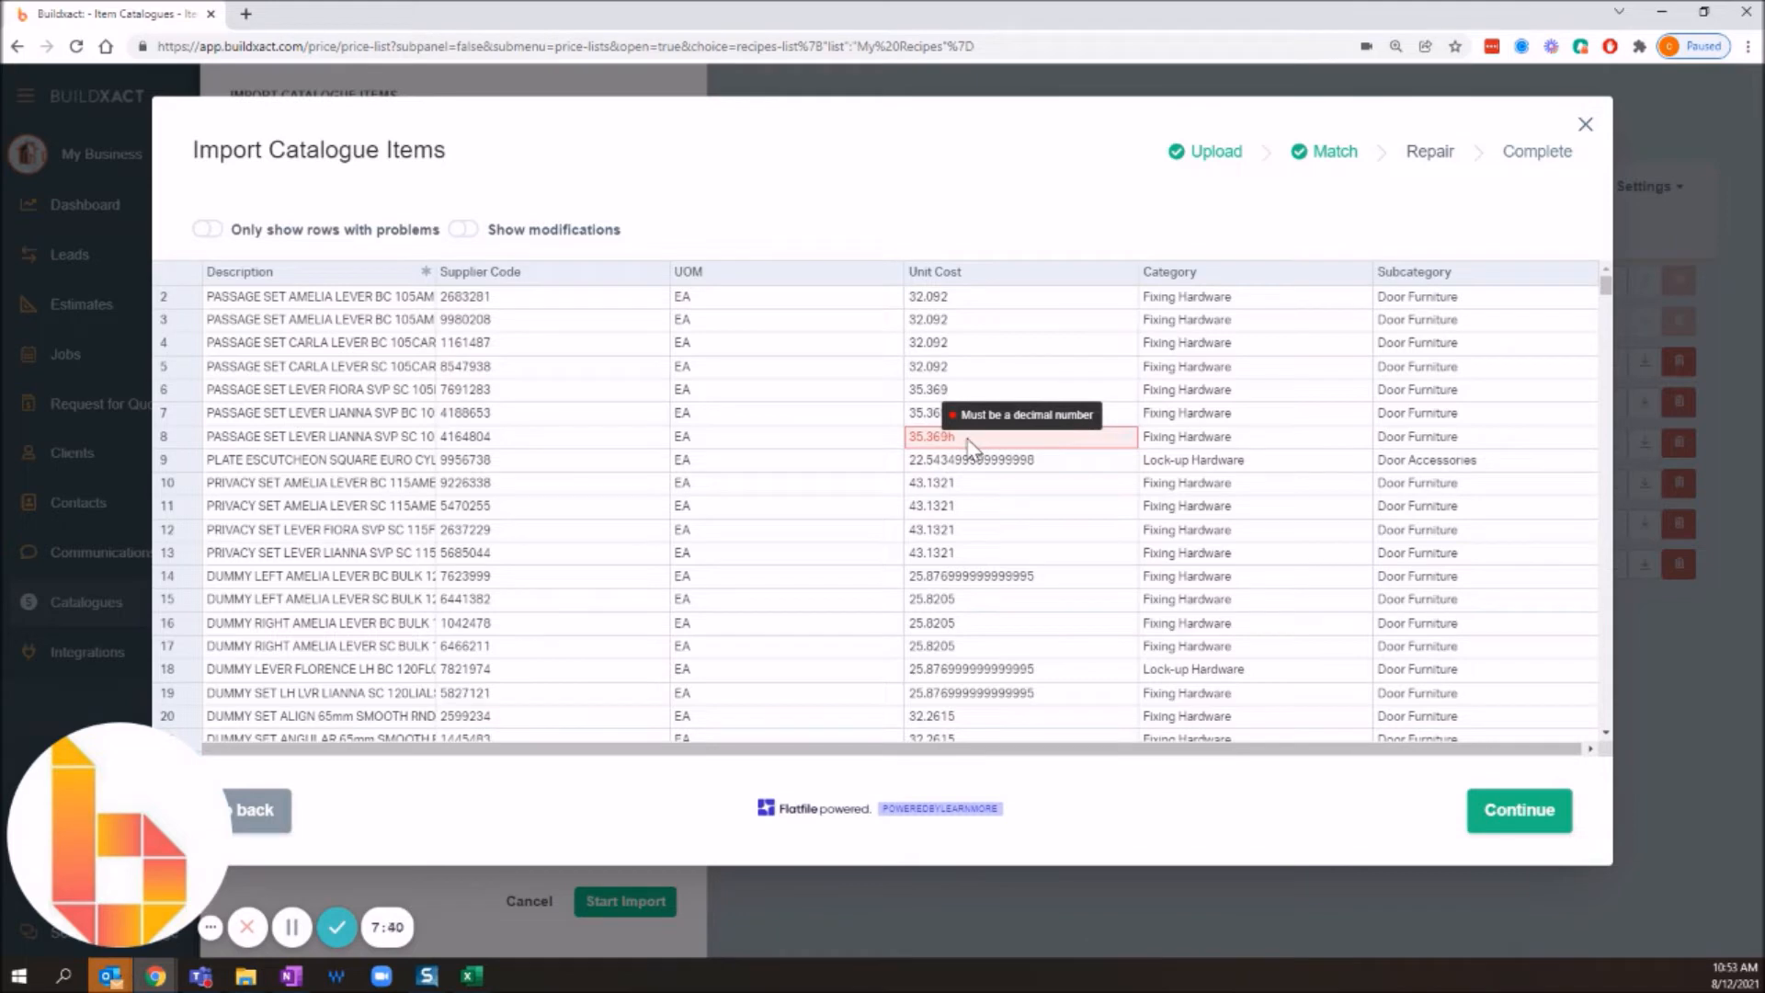
{"action": "double_click", "coordinate": [972, 446]}
{"action": "key", "text": "BackSpace"}
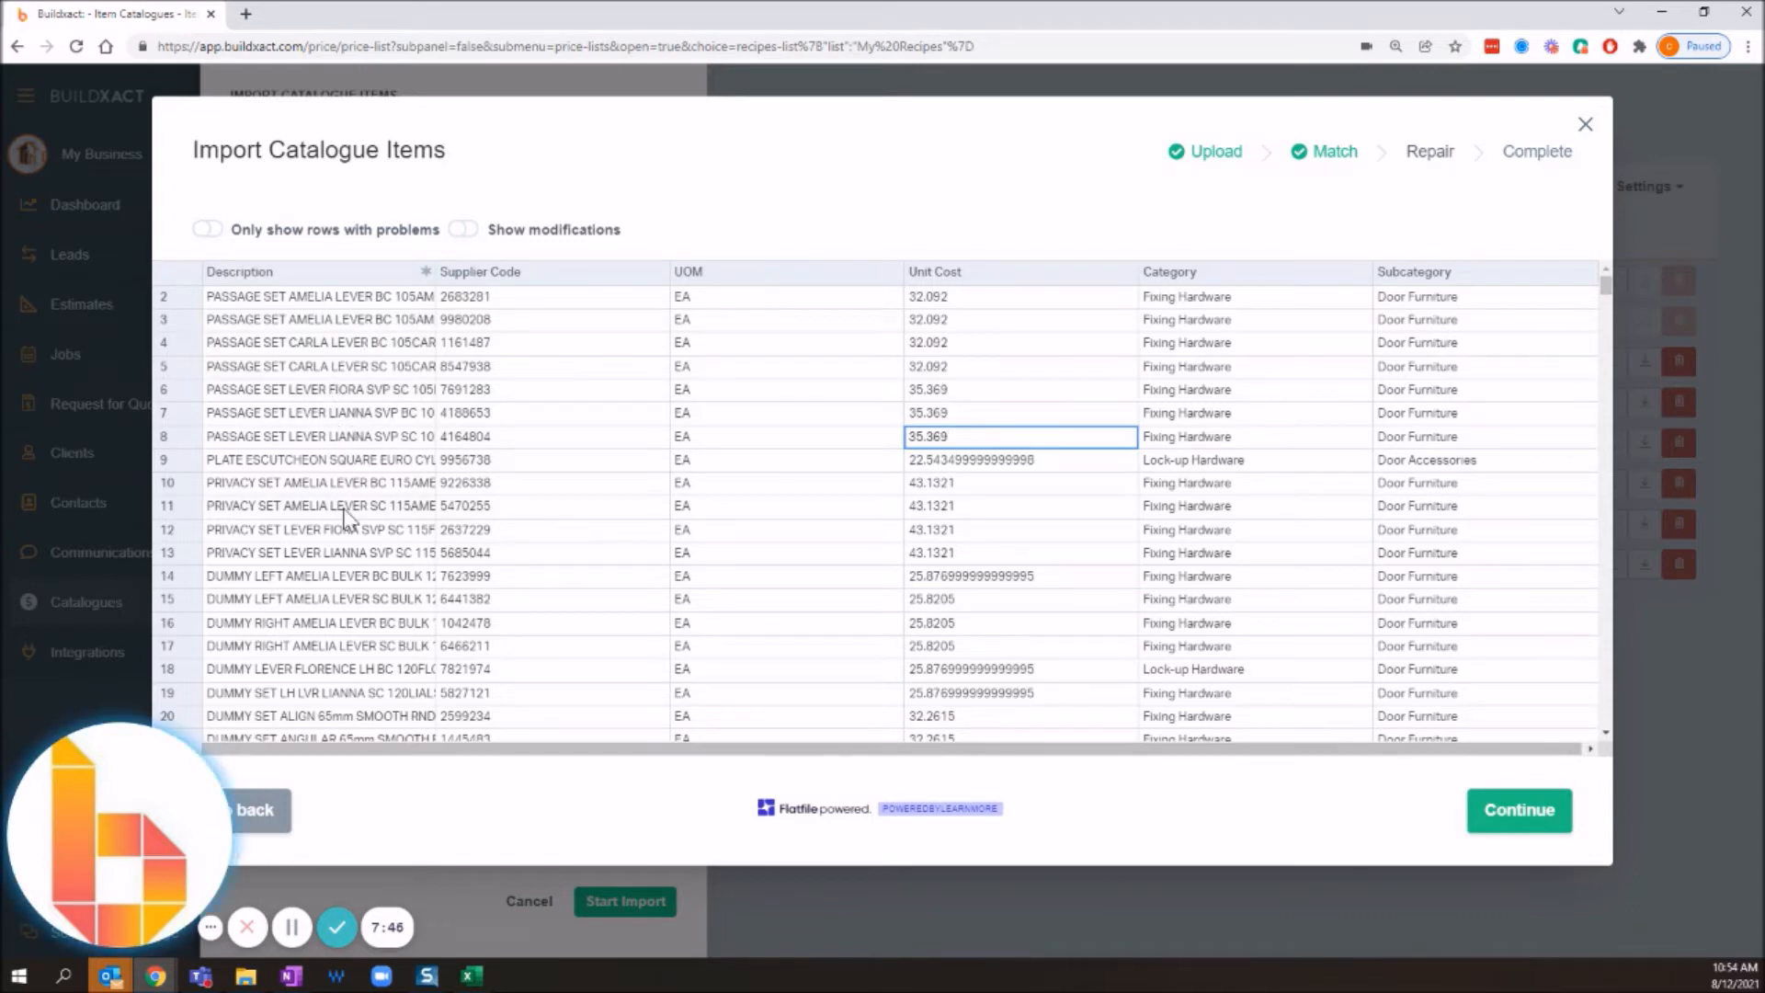
{"action": "left_click", "coordinate": [808, 196]}
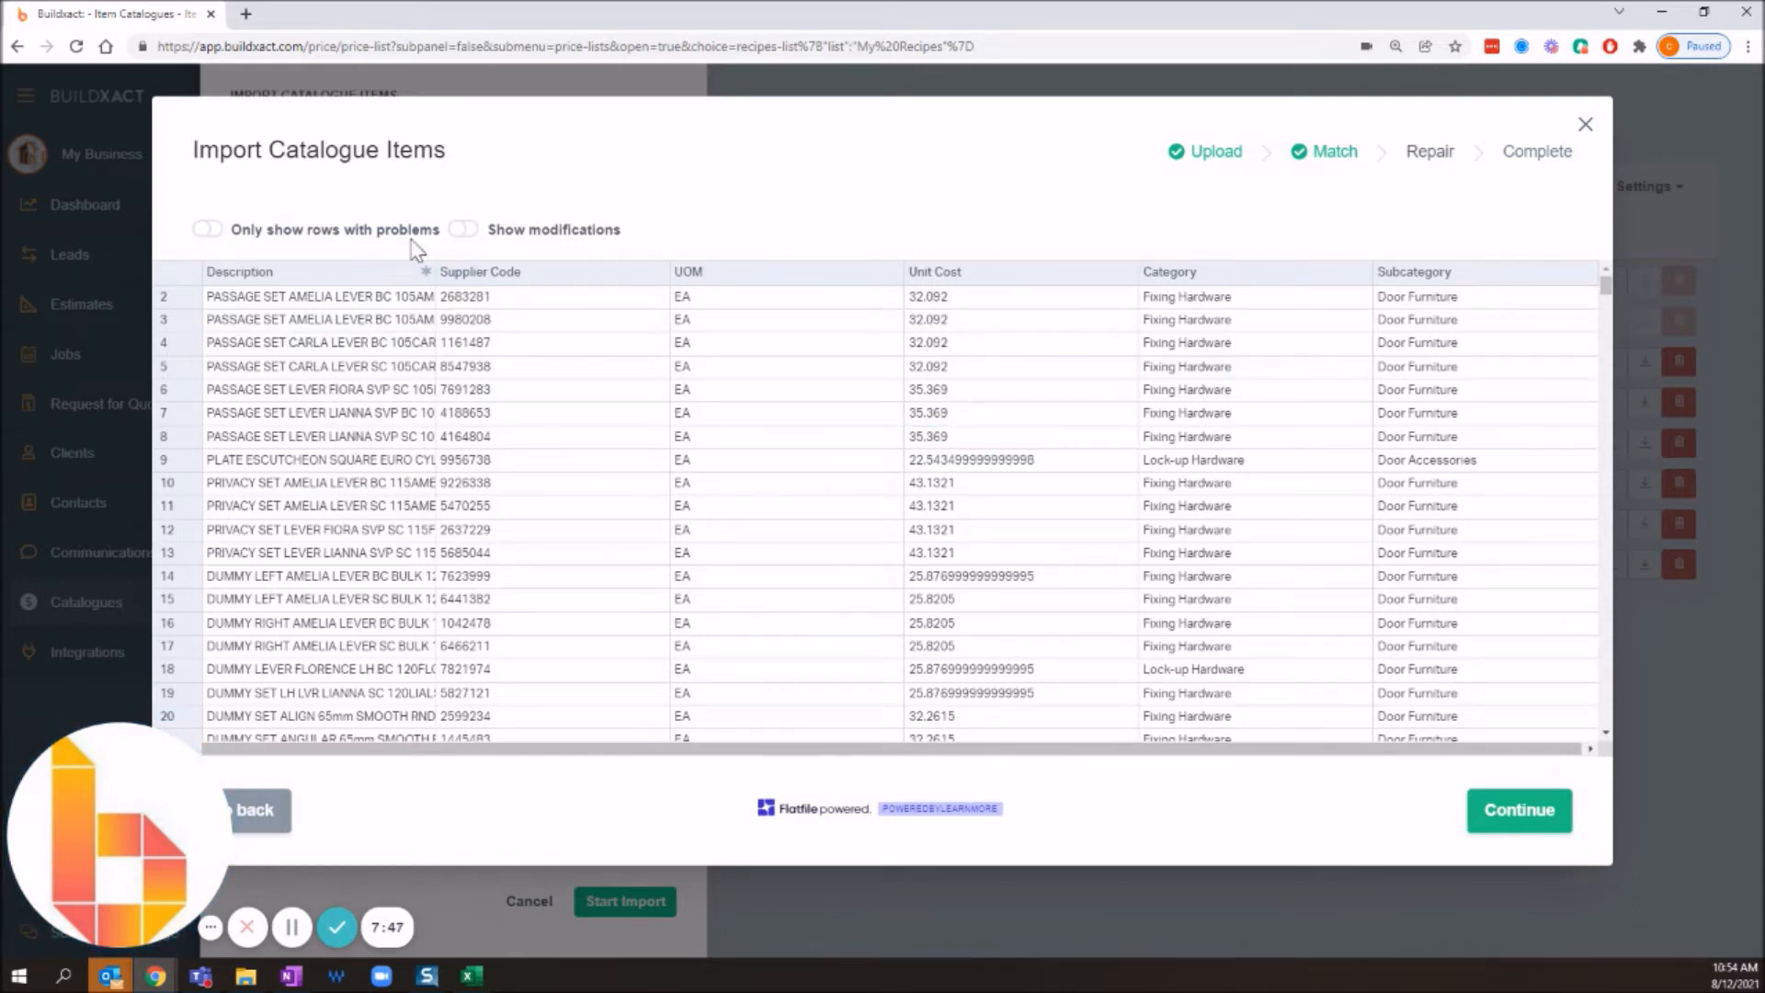
Filter the import review to only show rows with problems
{"action": "left_click", "coordinate": [210, 232]}
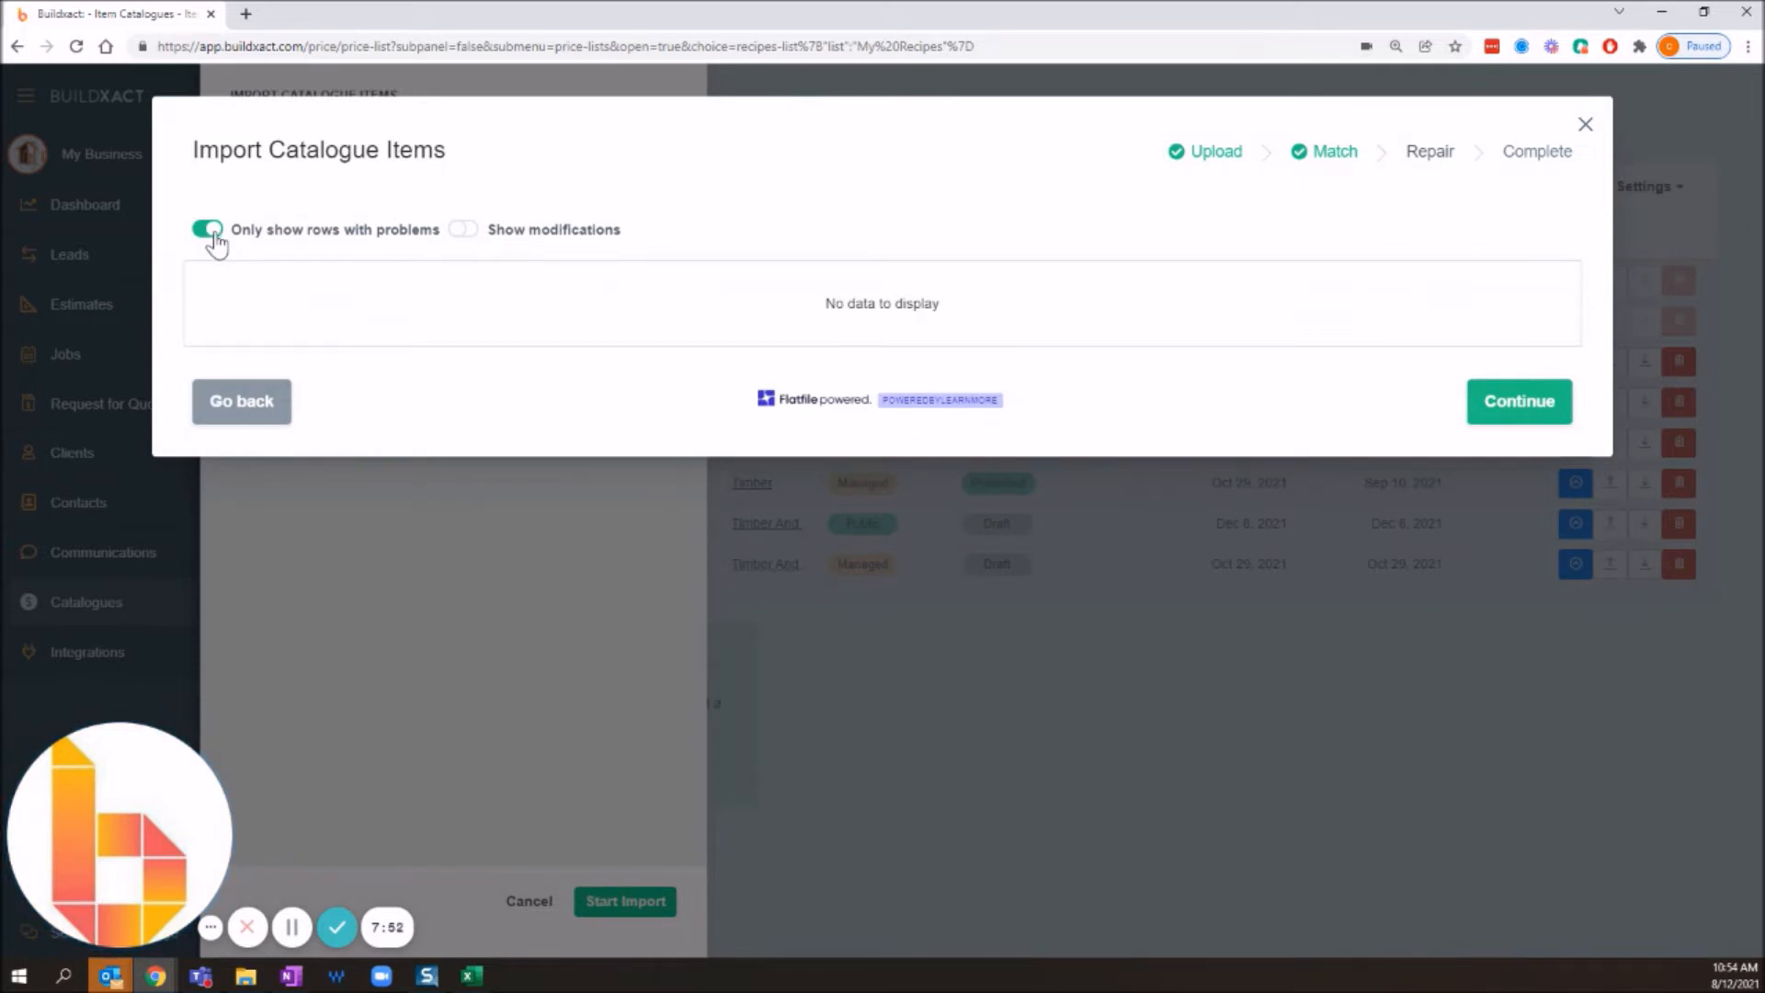
Show all rows again in the import review, submit the catalogue items, and acknowledge the background import
{"action": "left_click", "coordinate": [212, 231]}
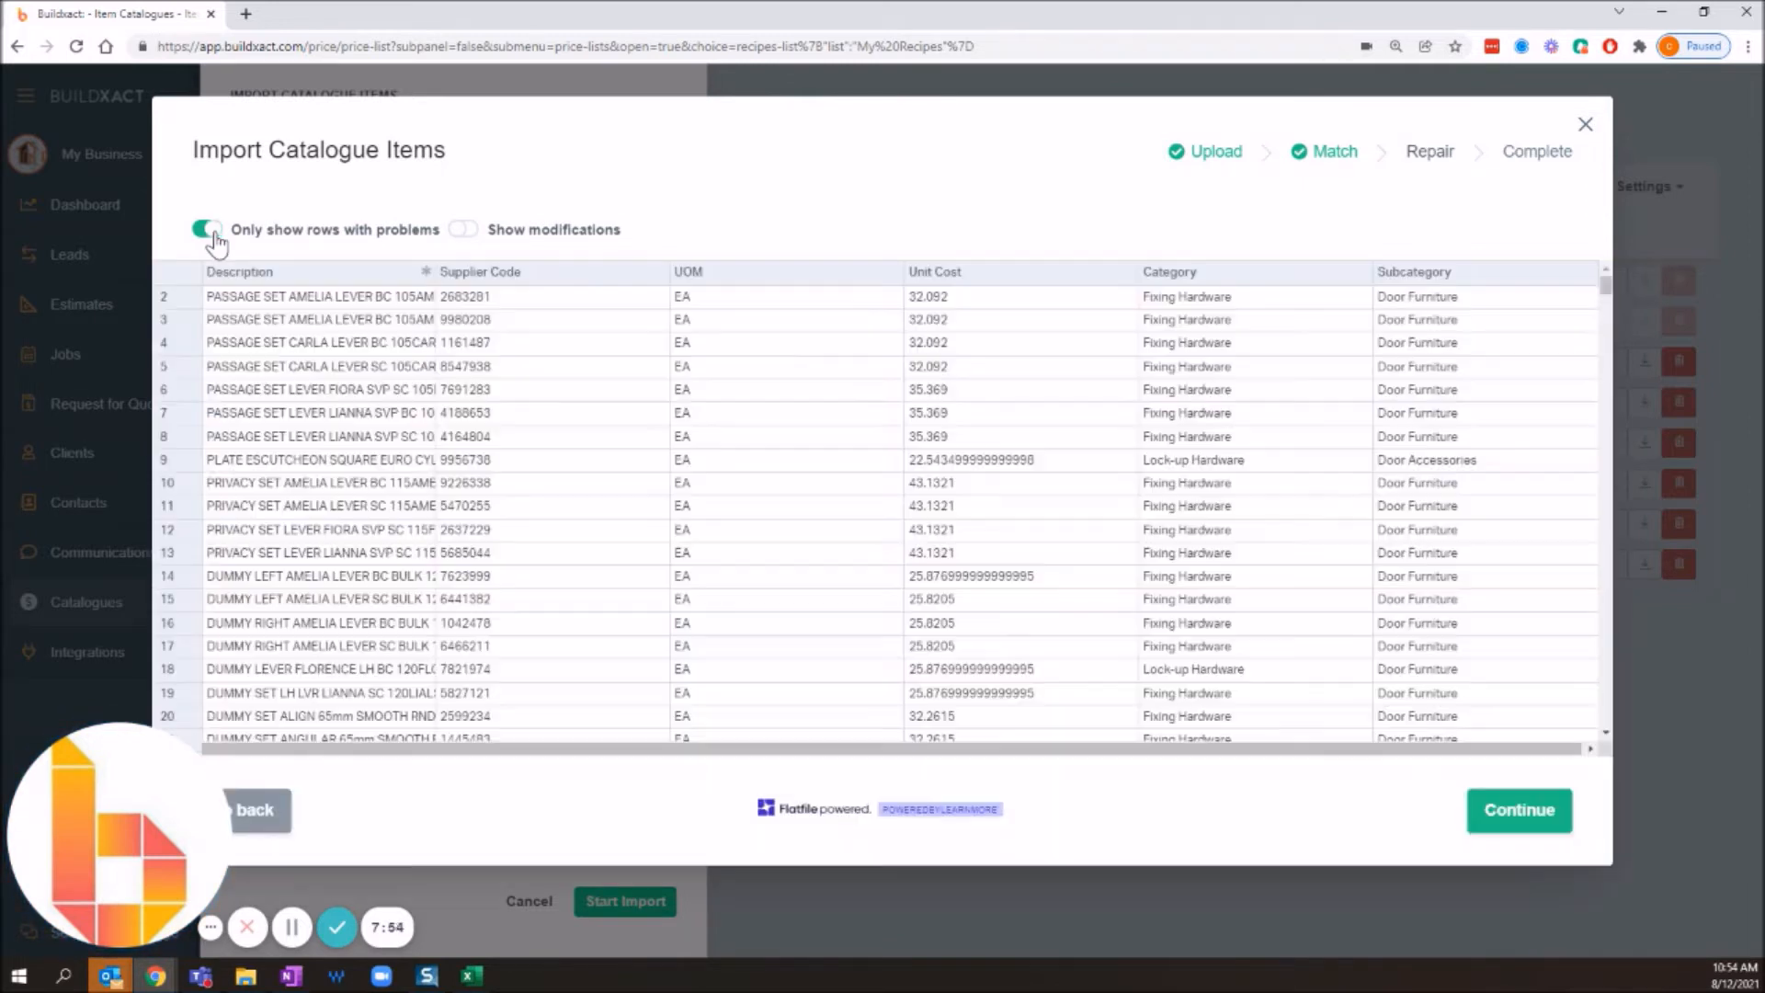
{"action": "left_click", "coordinate": [1514, 818]}
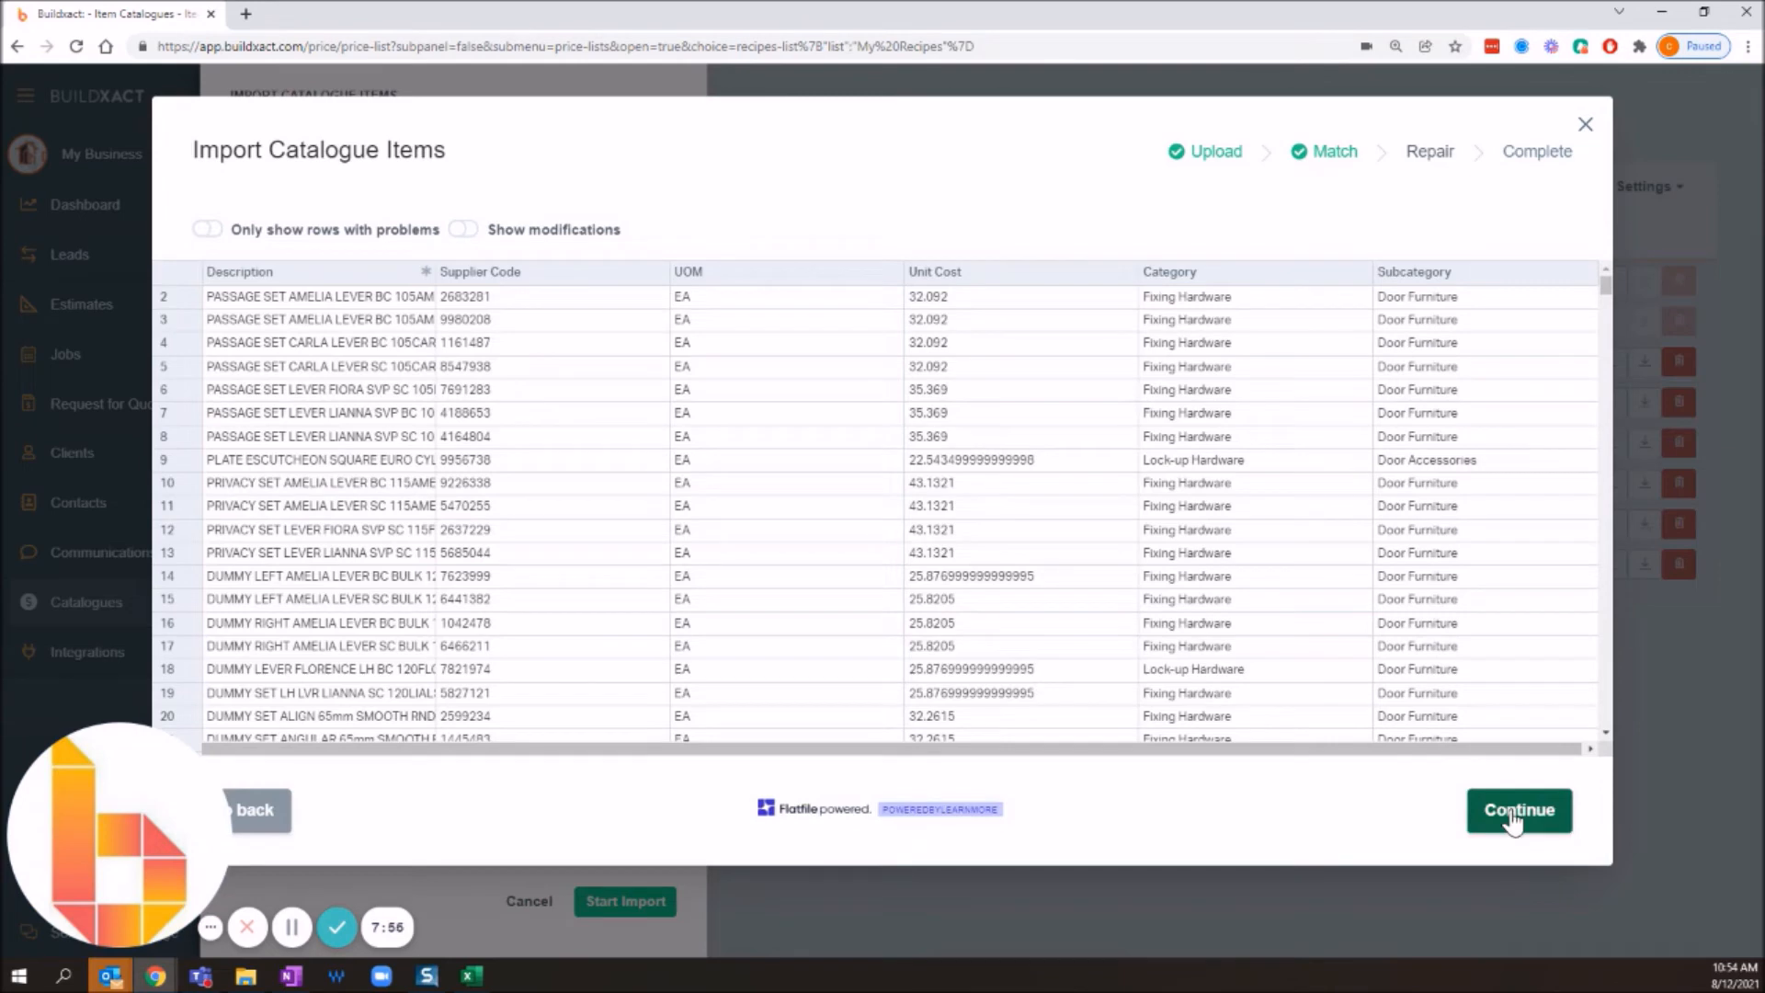
{"action": "left_click", "coordinate": [1514, 818]}
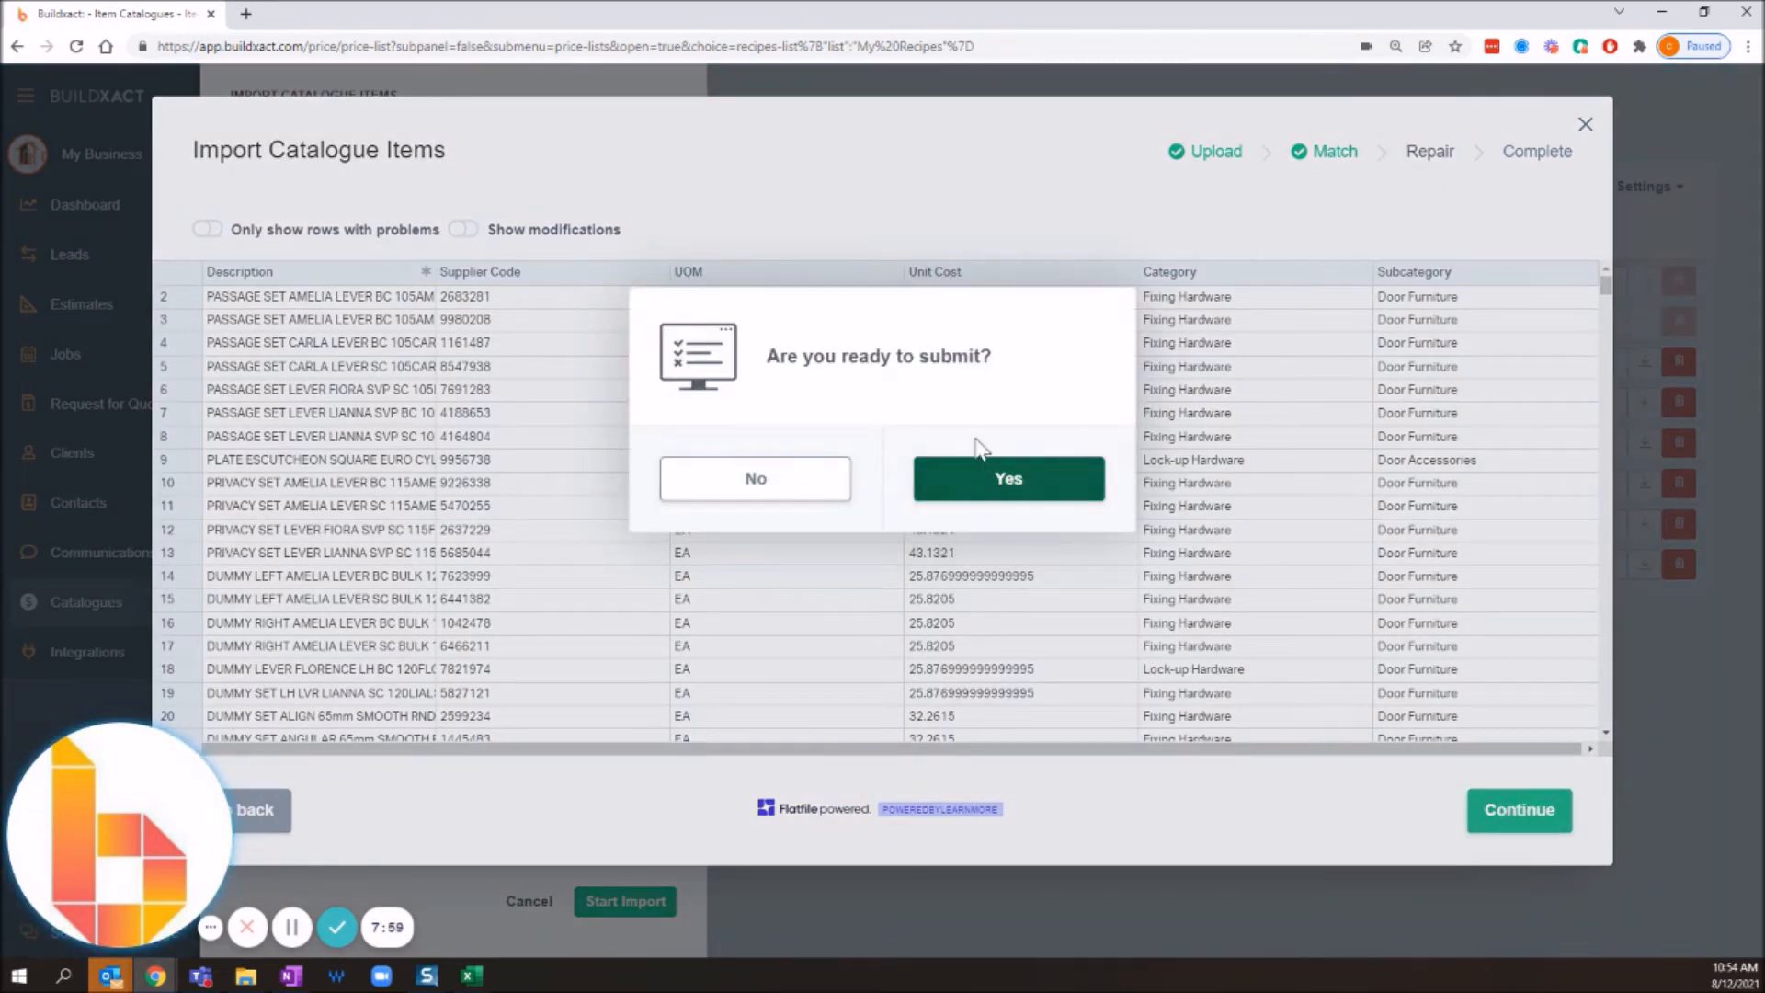
{"action": "left_click", "coordinate": [1091, 495]}
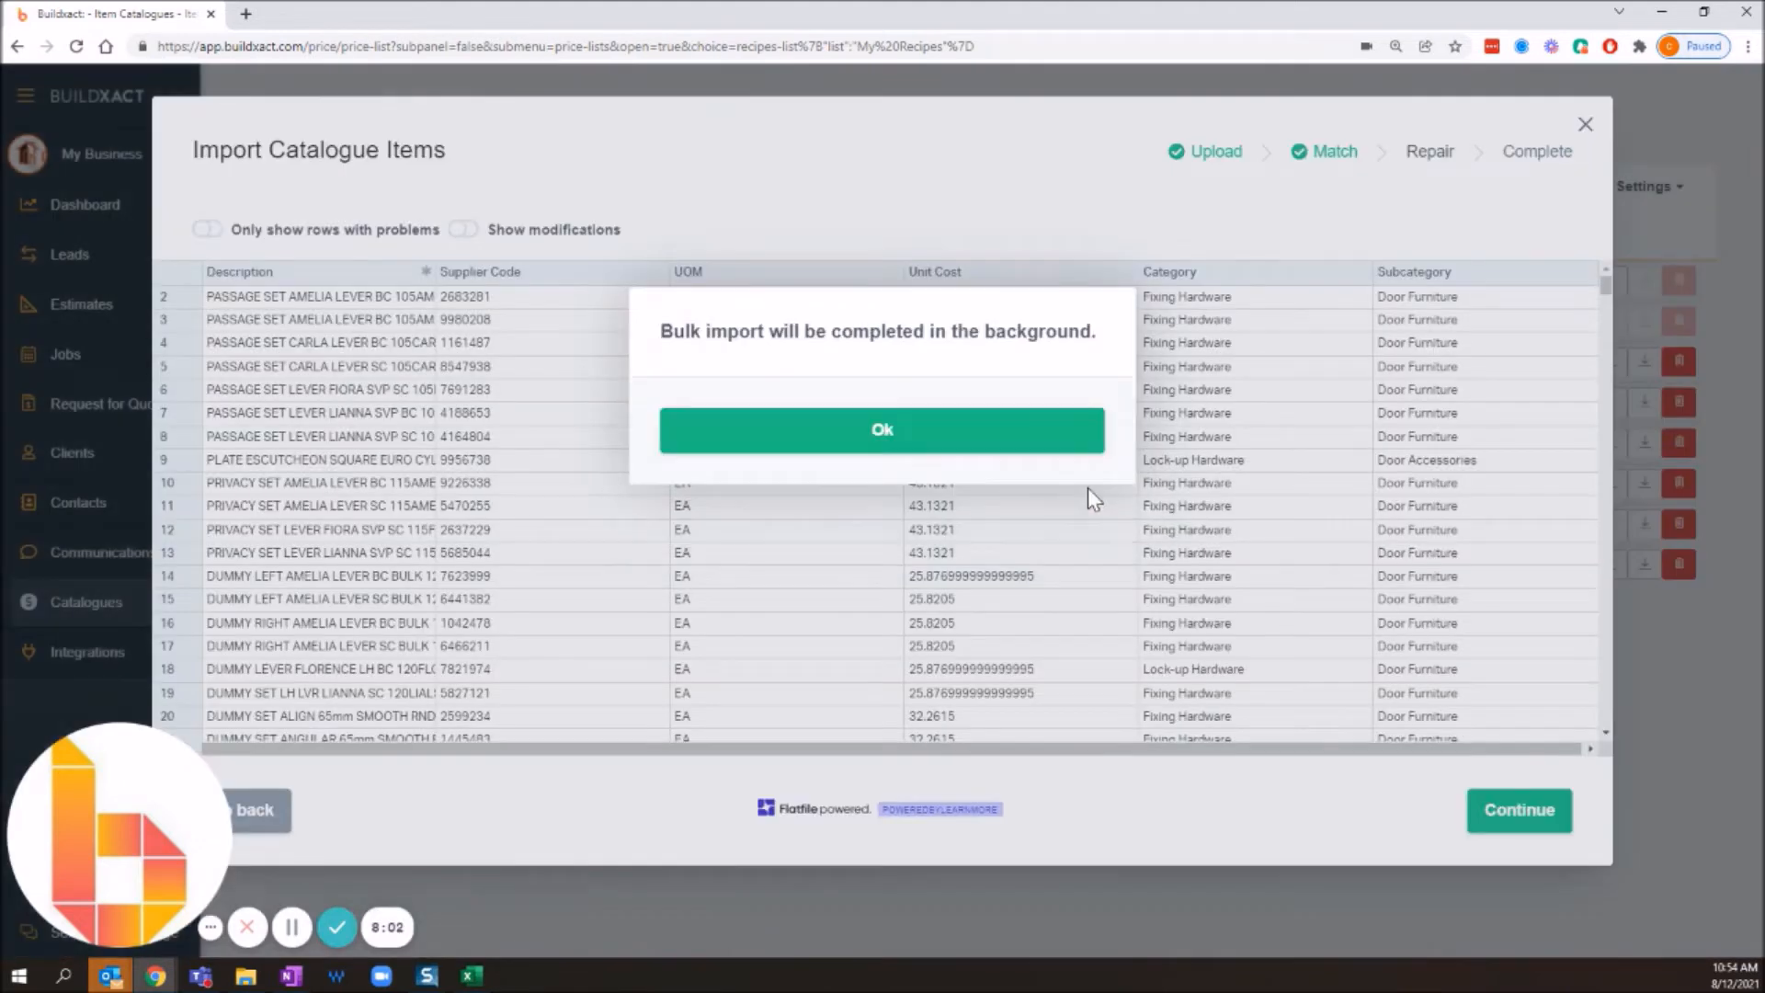
{"action": "left_click", "coordinate": [878, 432]}
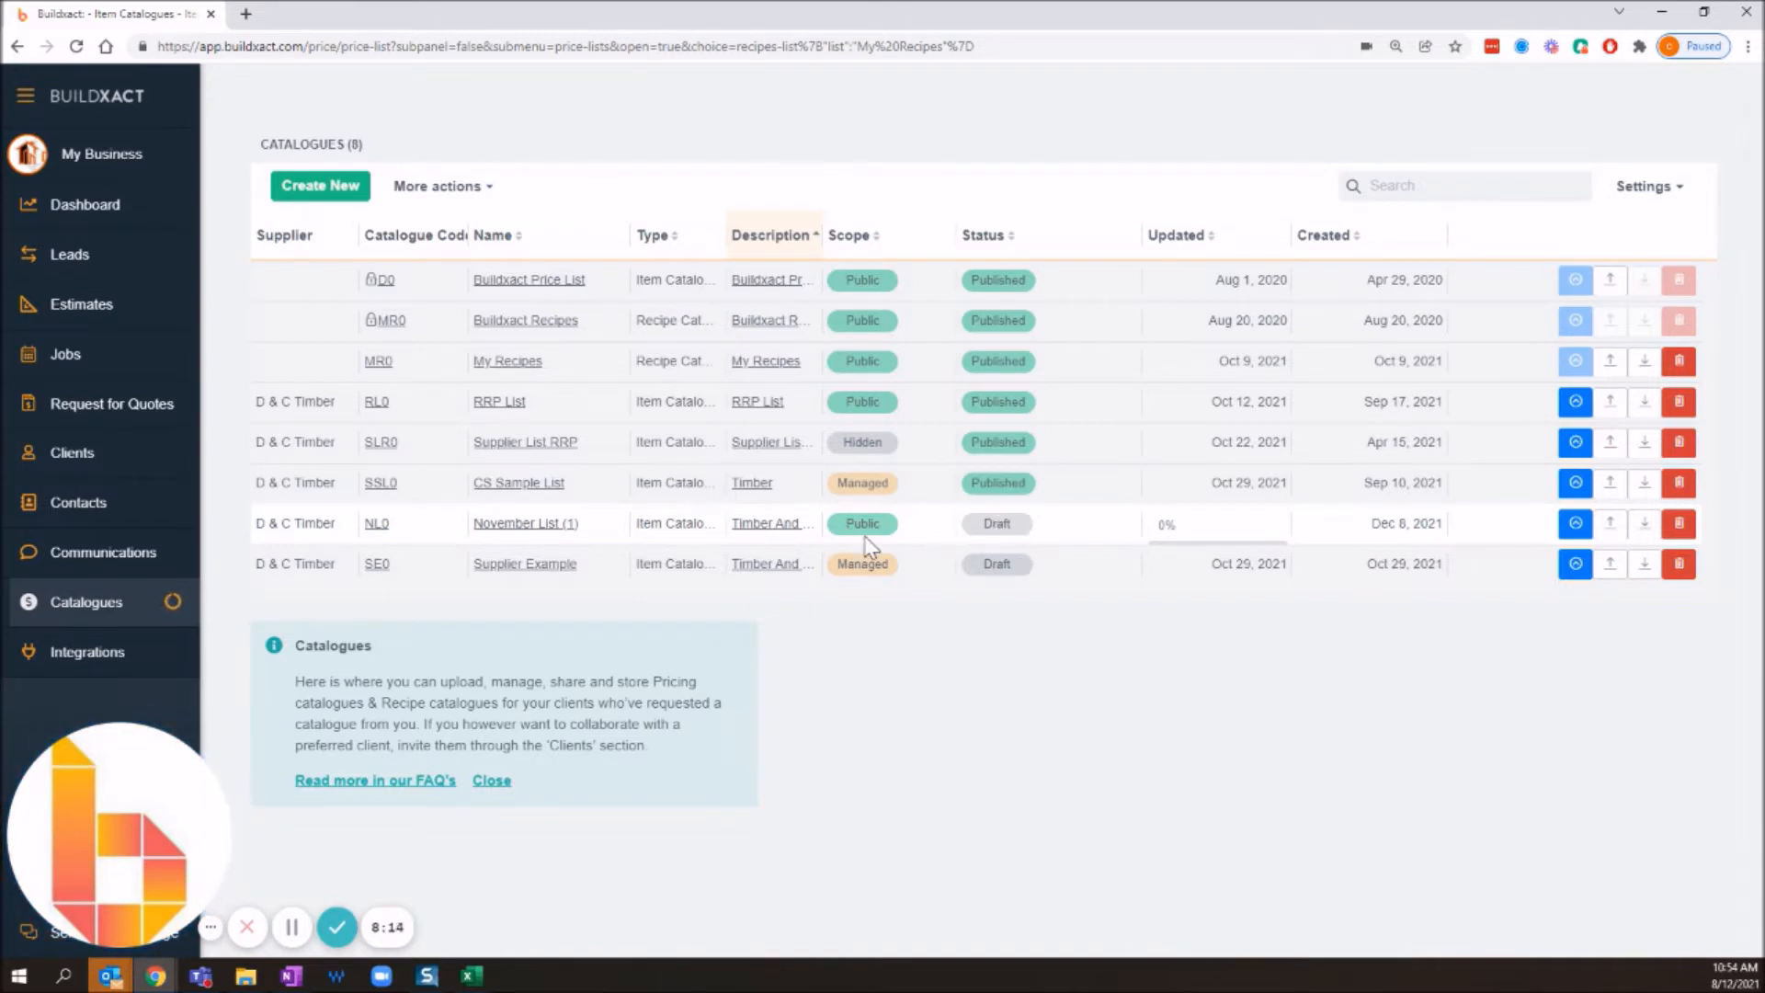
Open the November List (1) catalogue and review its details, availability settings and notes section
{"action": "left_click", "coordinate": [540, 524]}
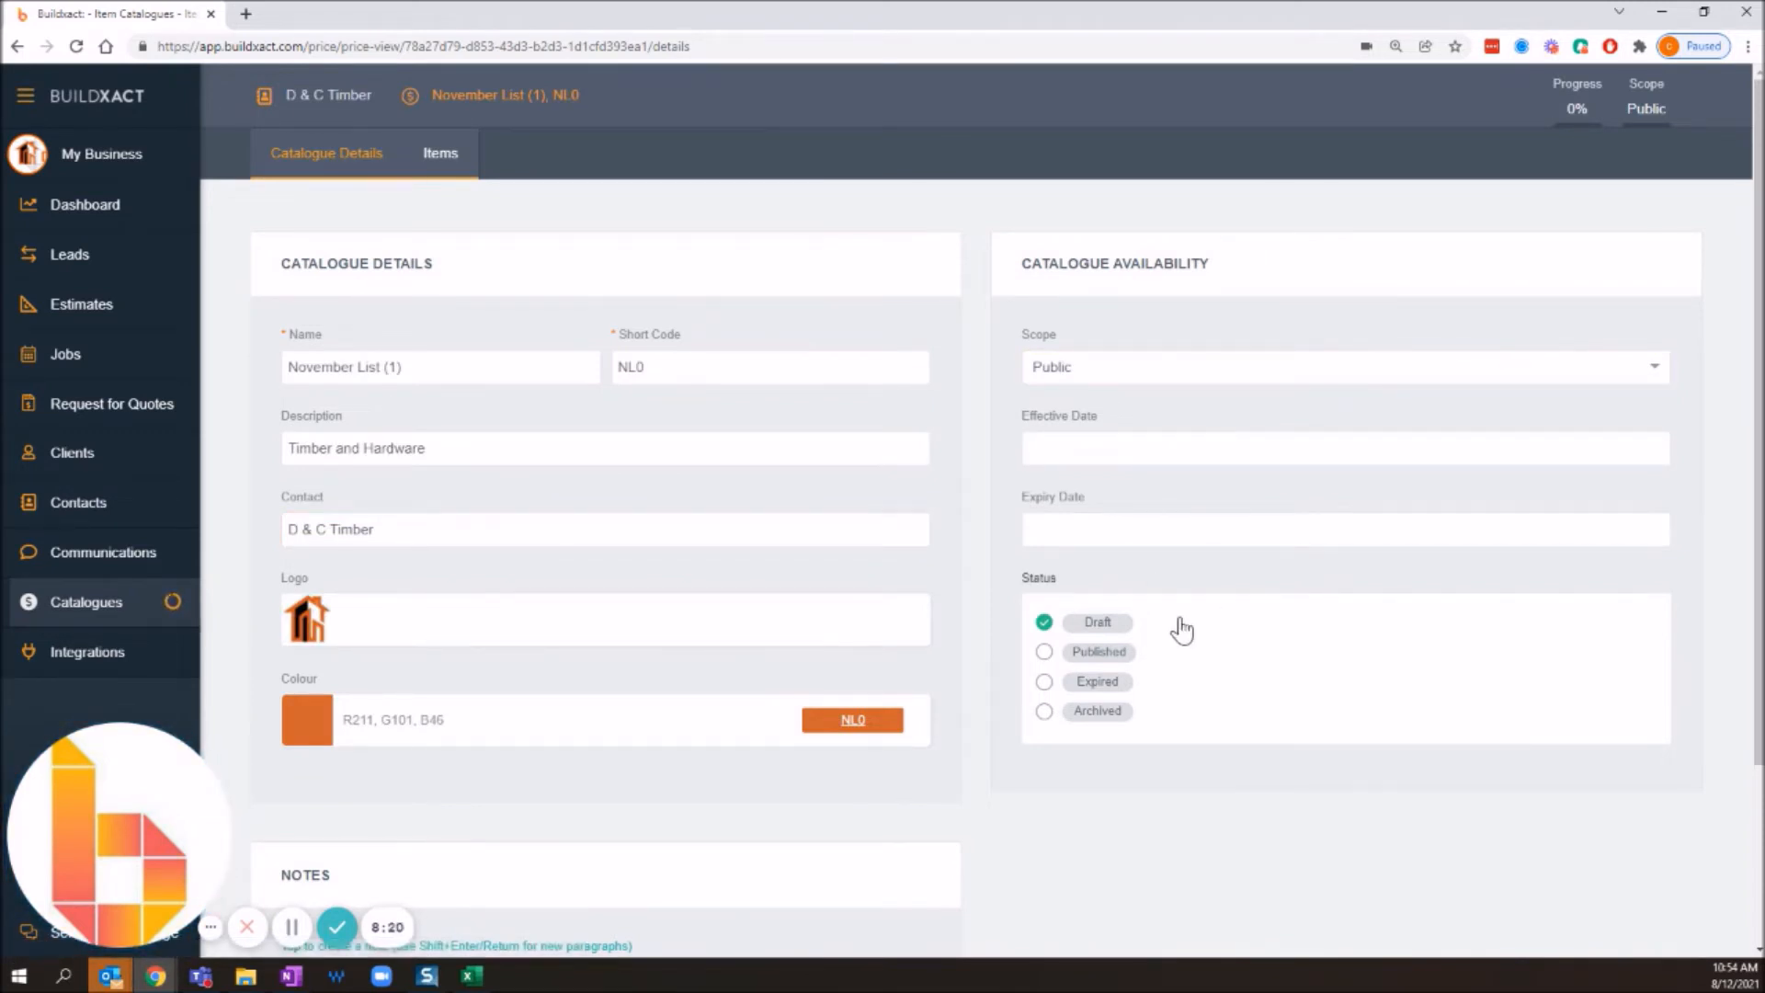
{"action": "scroll", "coordinate": [1229, 630], "scroll_direction": "down", "scroll_amount": 2}
{"action": "scroll", "coordinate": [1229, 631], "scroll_direction": "up", "scroll_amount": 2}
{"action": "scroll", "coordinate": [1230, 631], "scroll_direction": "down", "scroll_amount": 2}
{"action": "scroll", "coordinate": [1230, 631], "scroll_direction": "up", "scroll_amount": 2}
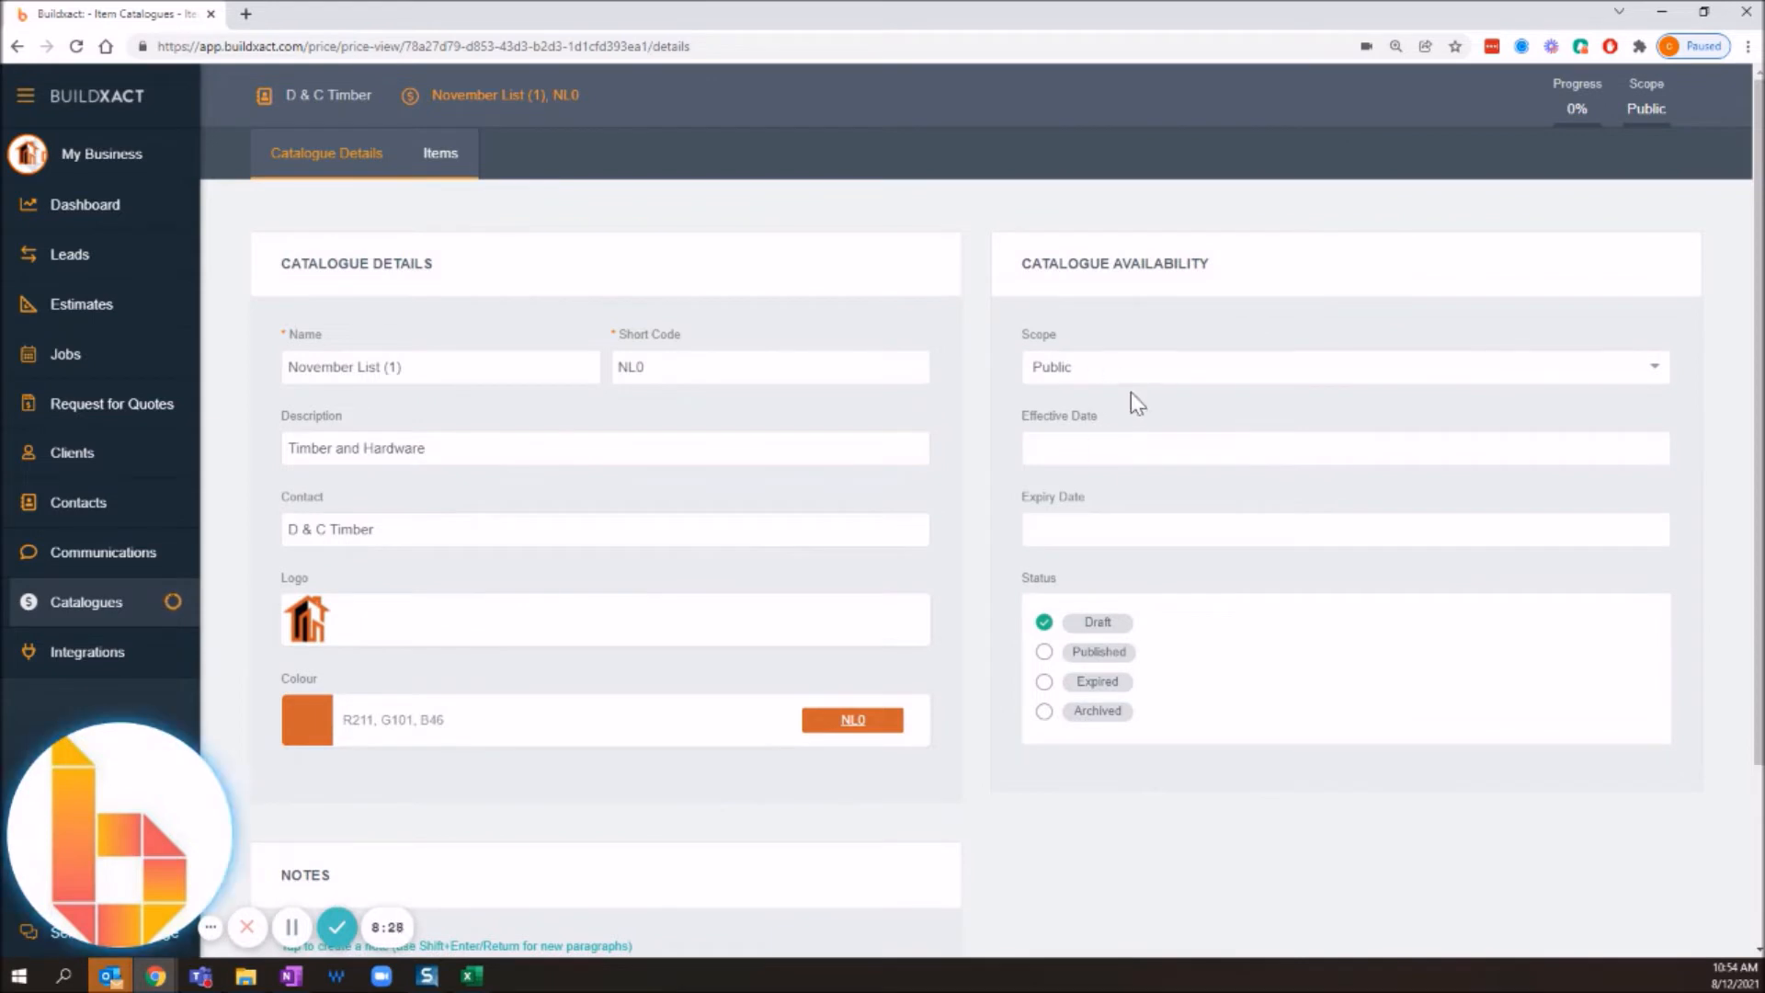
{"action": "scroll", "coordinate": [681, 796], "scroll_direction": "down", "scroll_amount": 2}
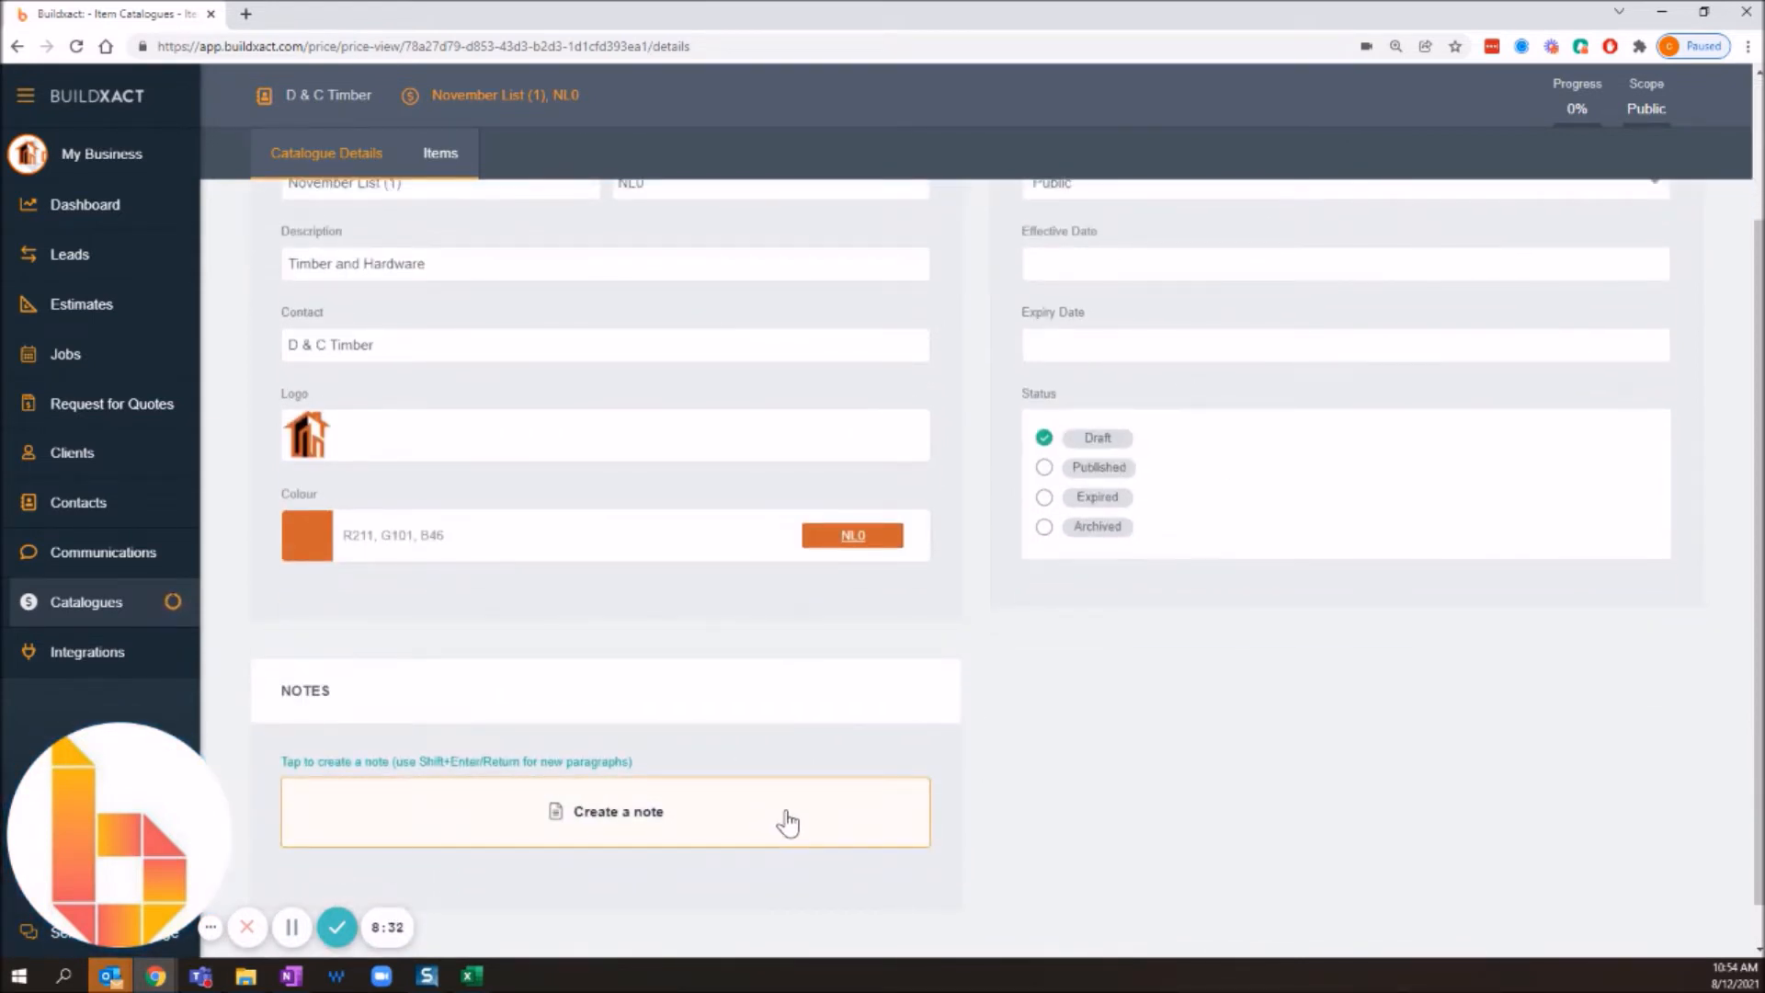
{"action": "scroll", "coordinate": [1194, 785], "scroll_direction": "up", "scroll_amount": 2}
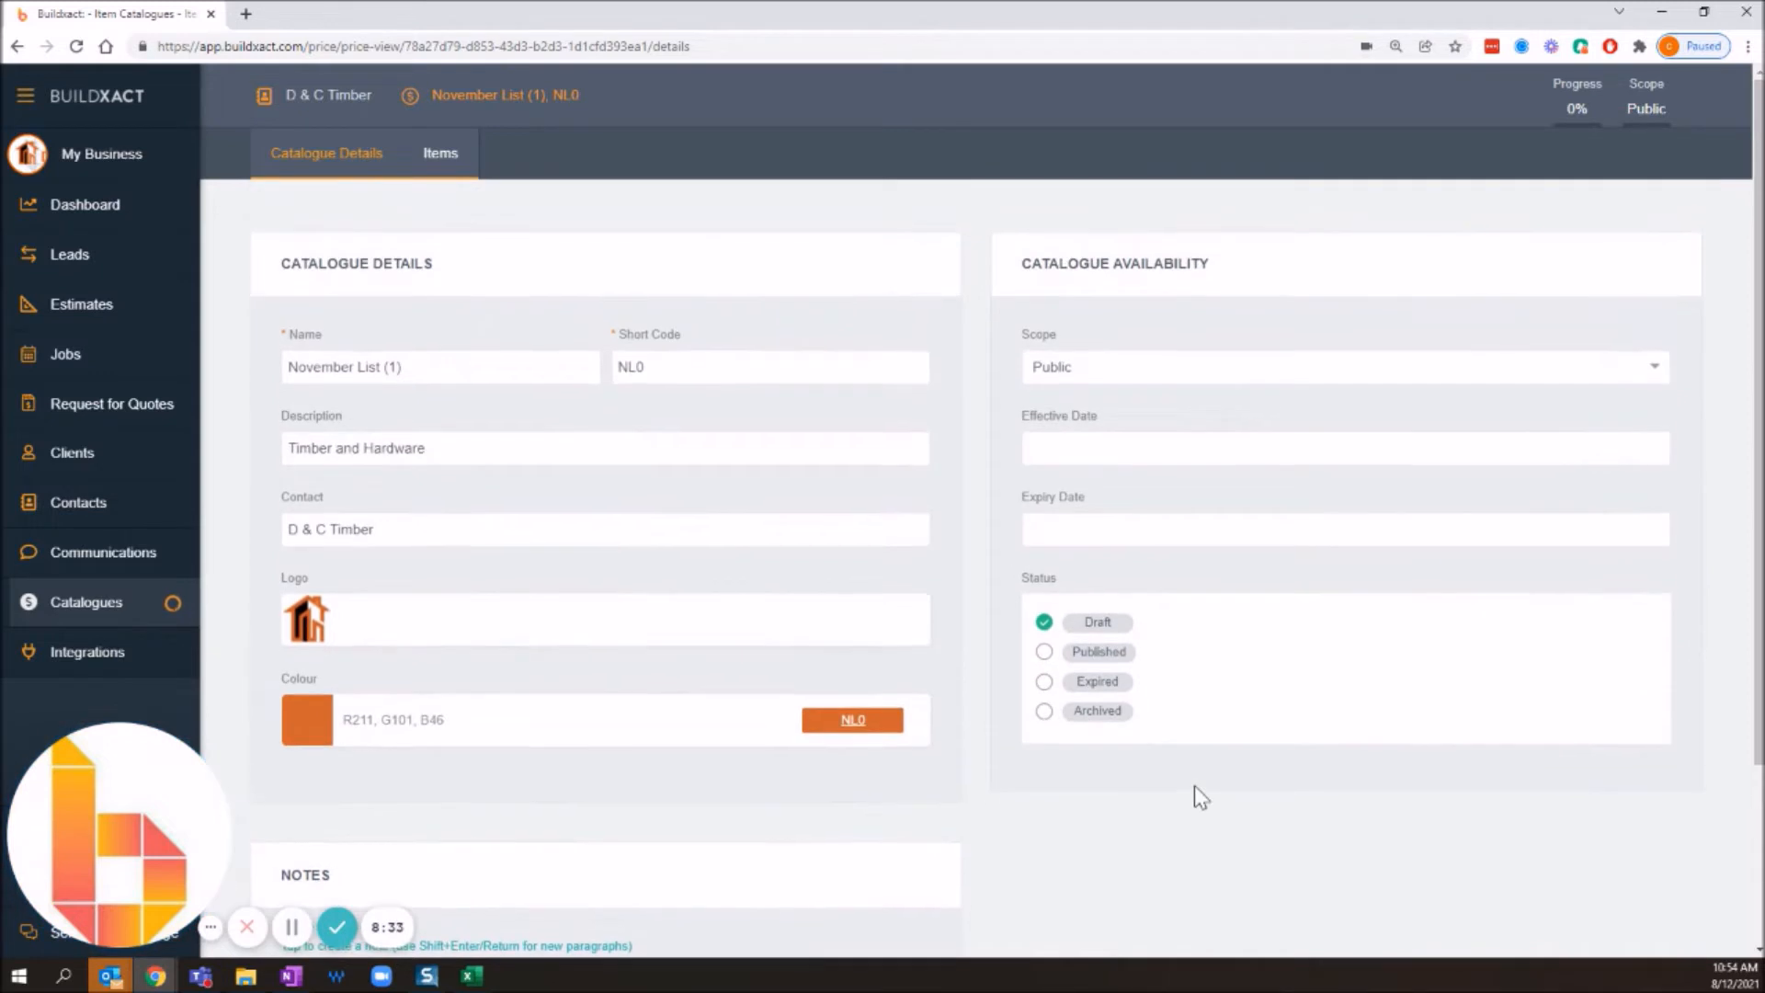
Try the Managed and Hidden scopes on the November List (1) catalogue, and return the scope to Public
{"action": "left_click", "coordinate": [1139, 372]}
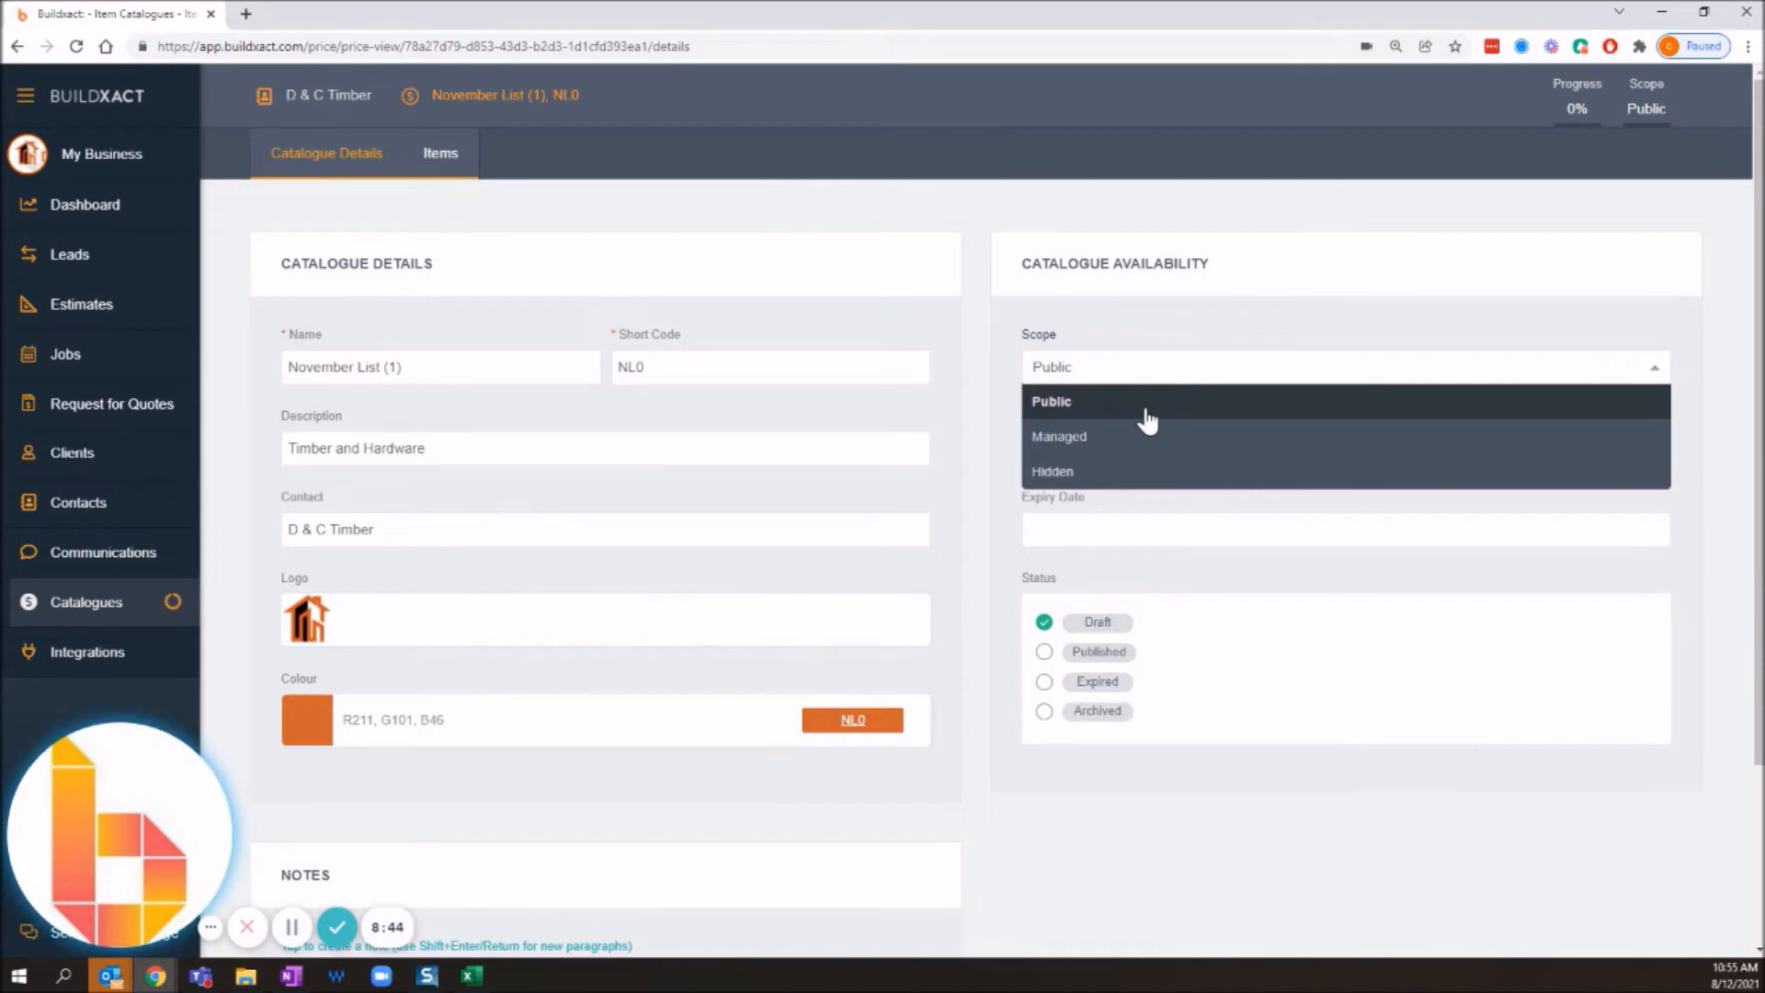
{"action": "left_click", "coordinate": [1145, 439]}
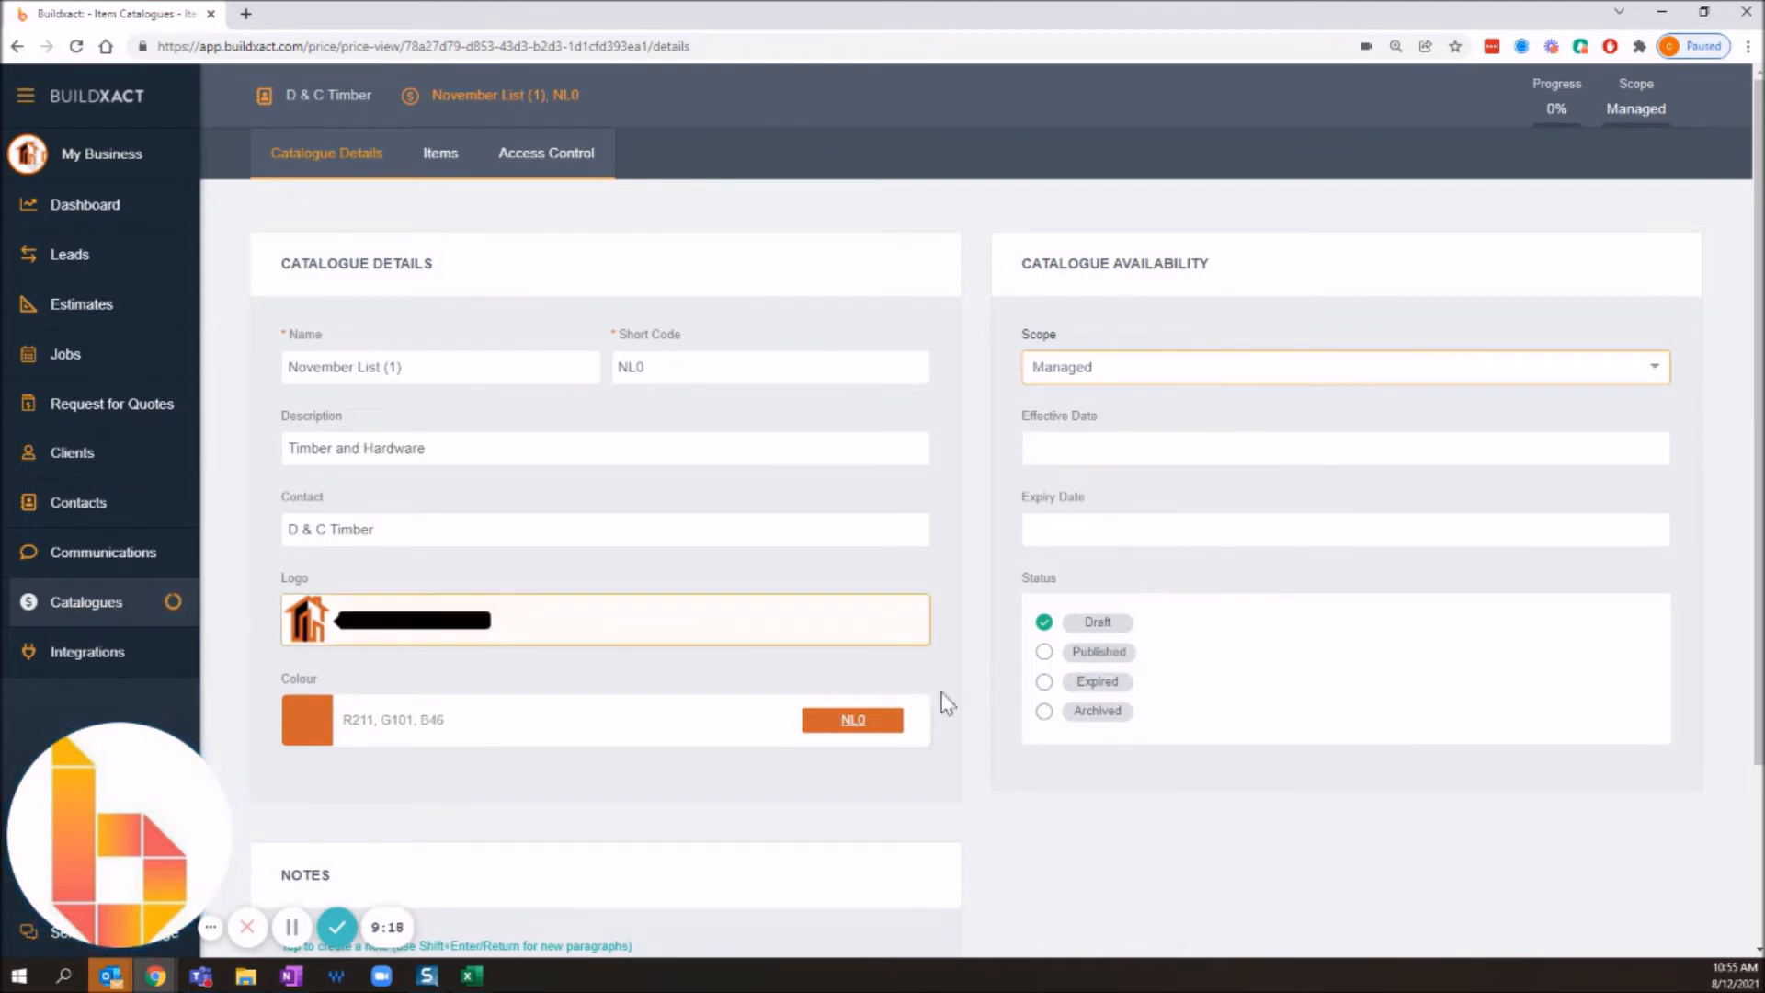
{"action": "left_click", "coordinate": [1137, 376]}
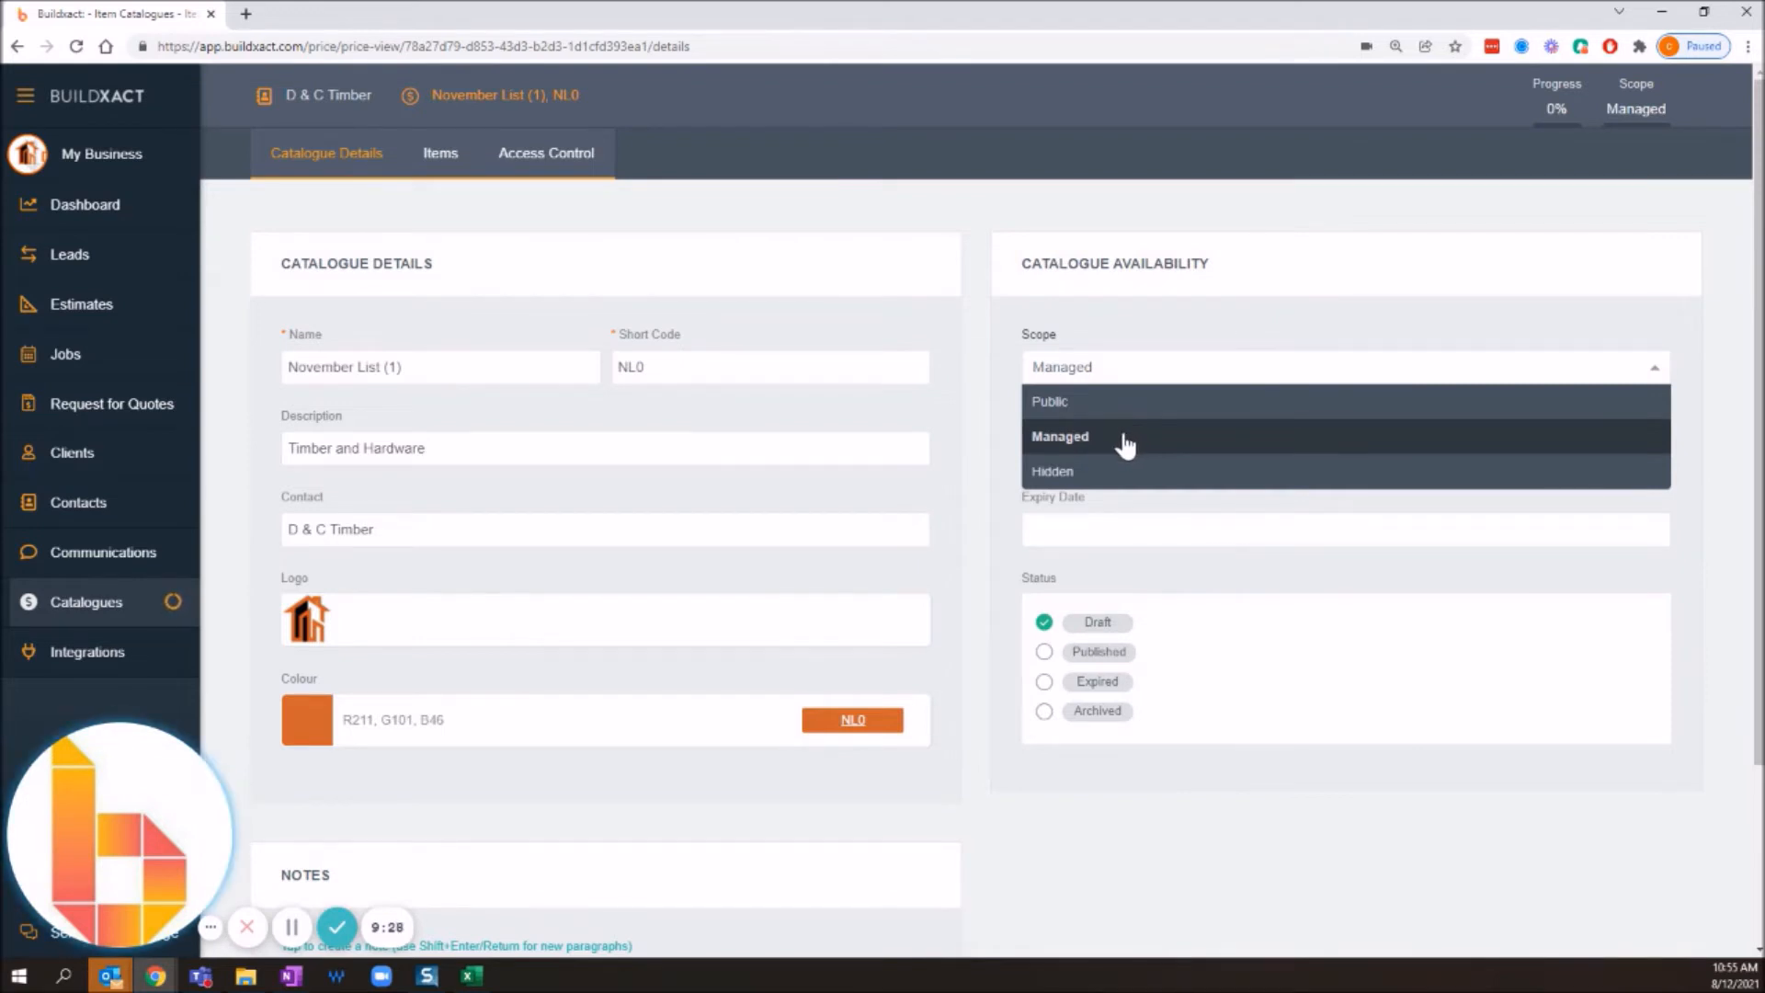
{"action": "left_click", "coordinate": [1095, 474]}
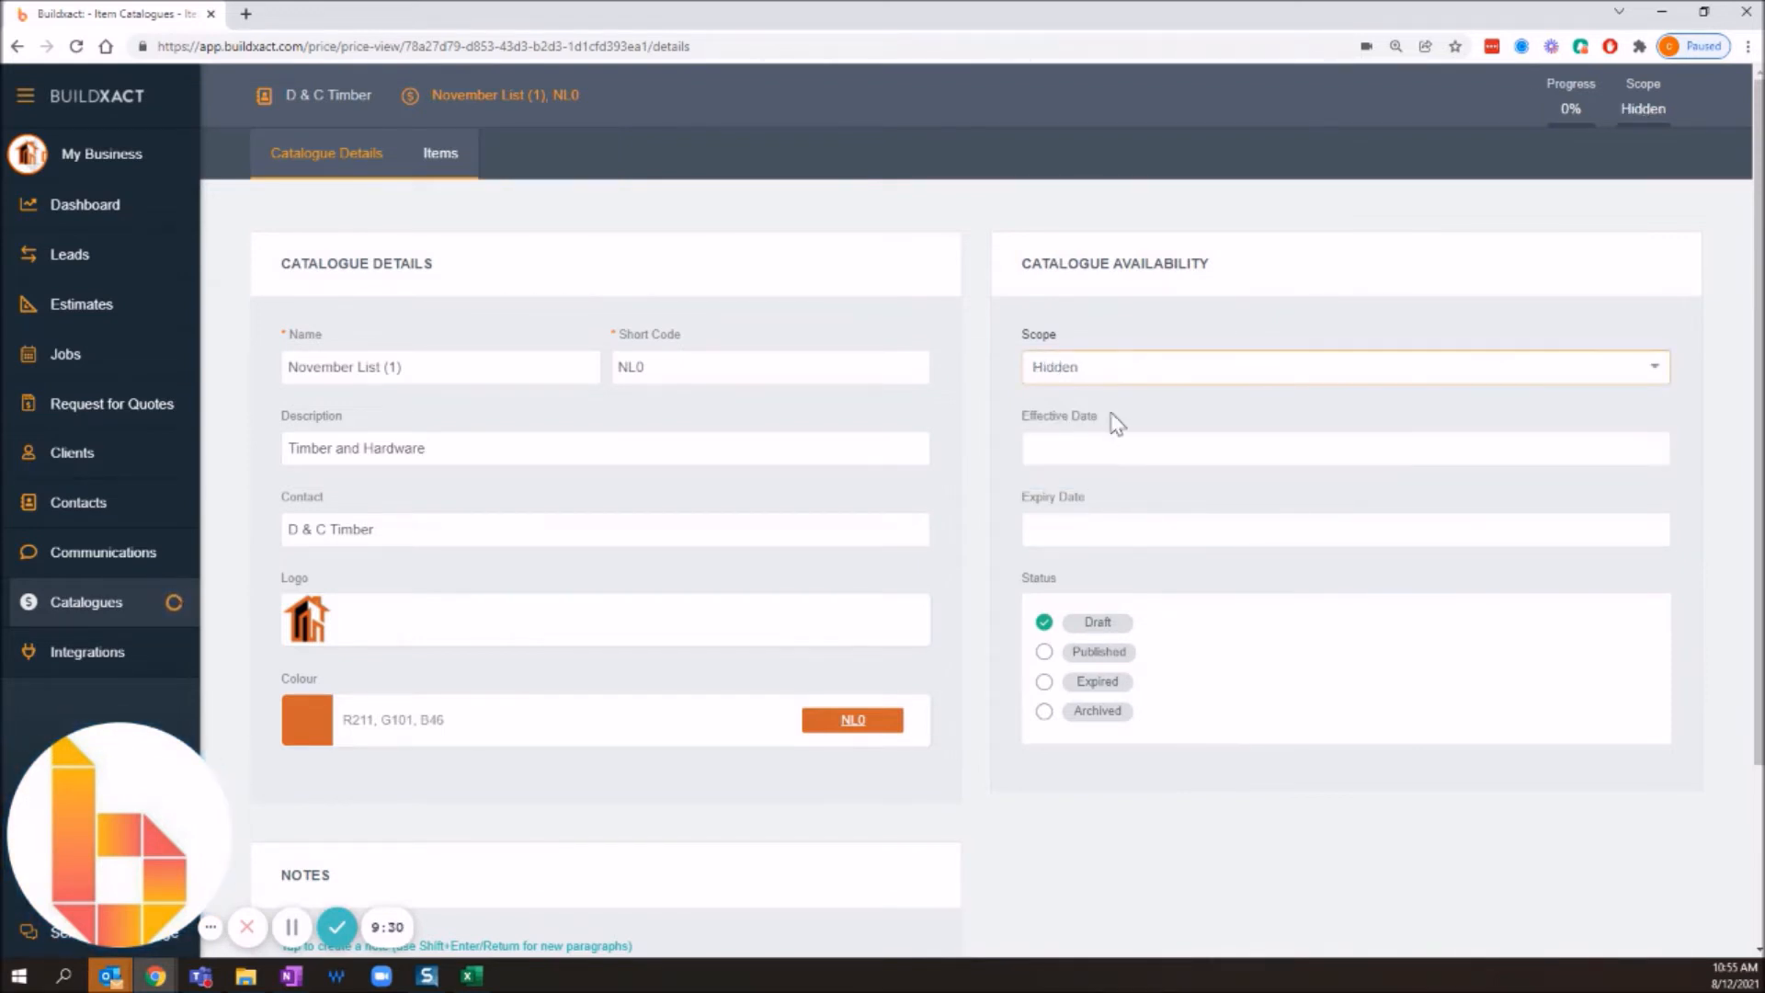
{"action": "left_click", "coordinate": [1109, 363]}
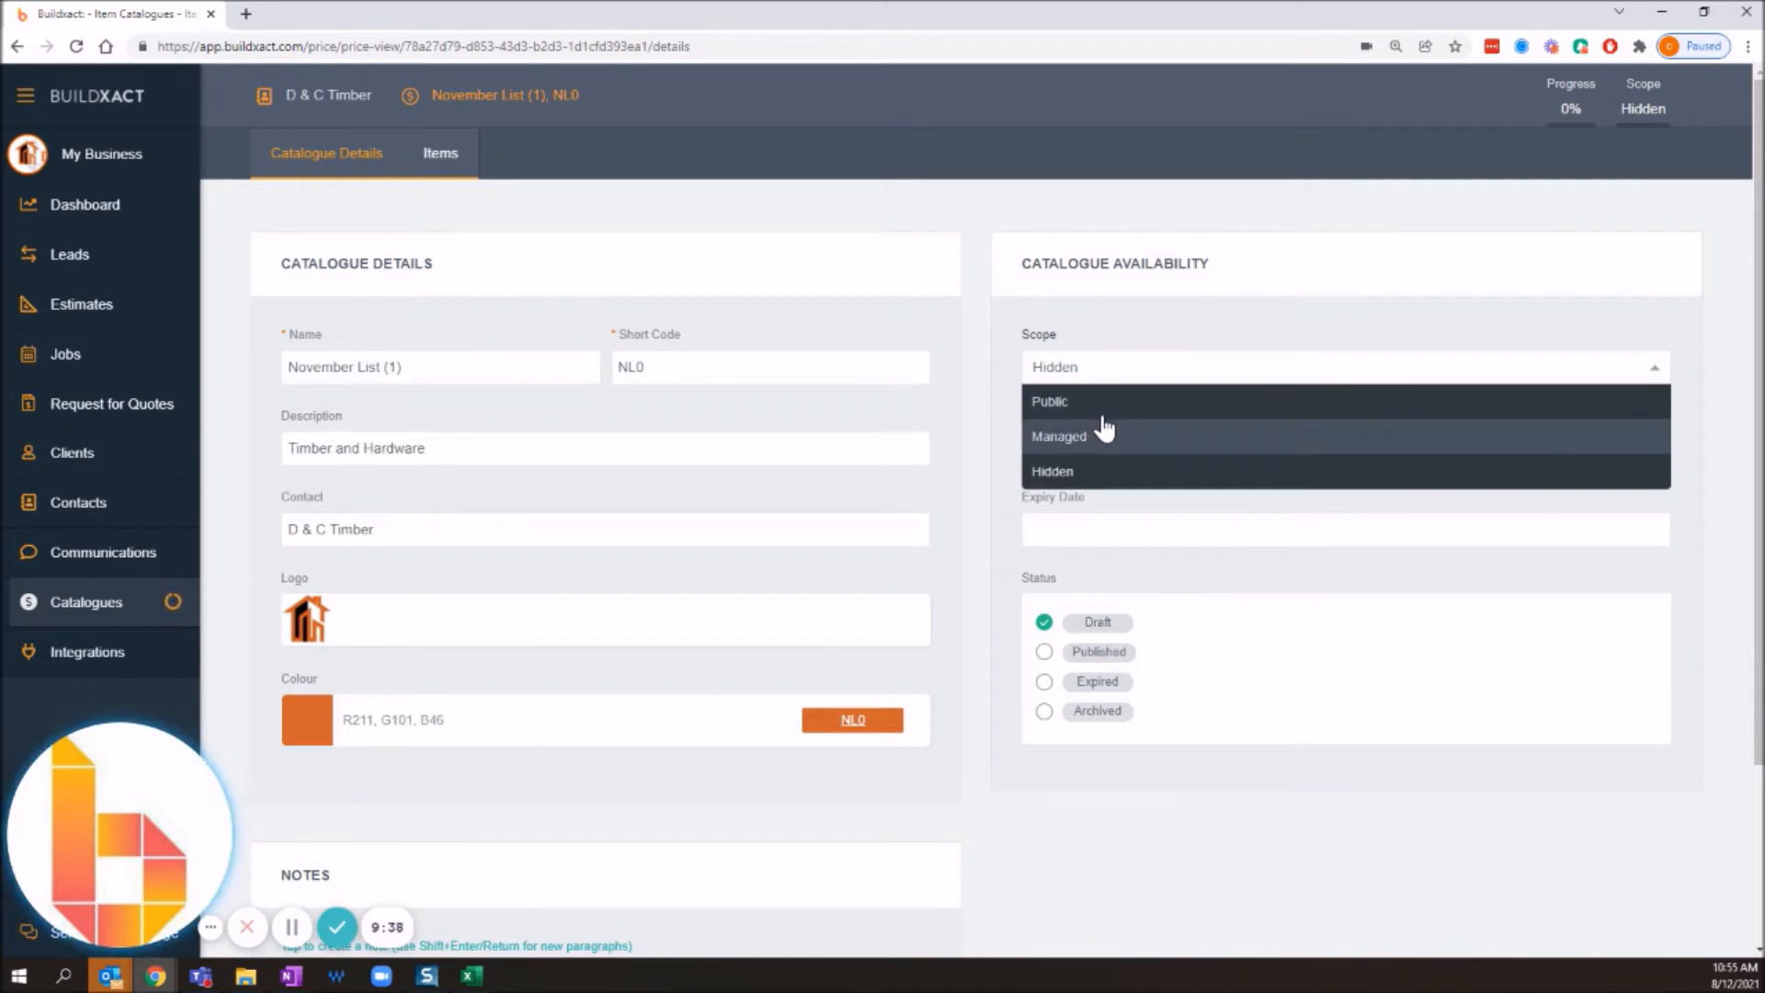
{"action": "left_click", "coordinate": [1108, 405]}
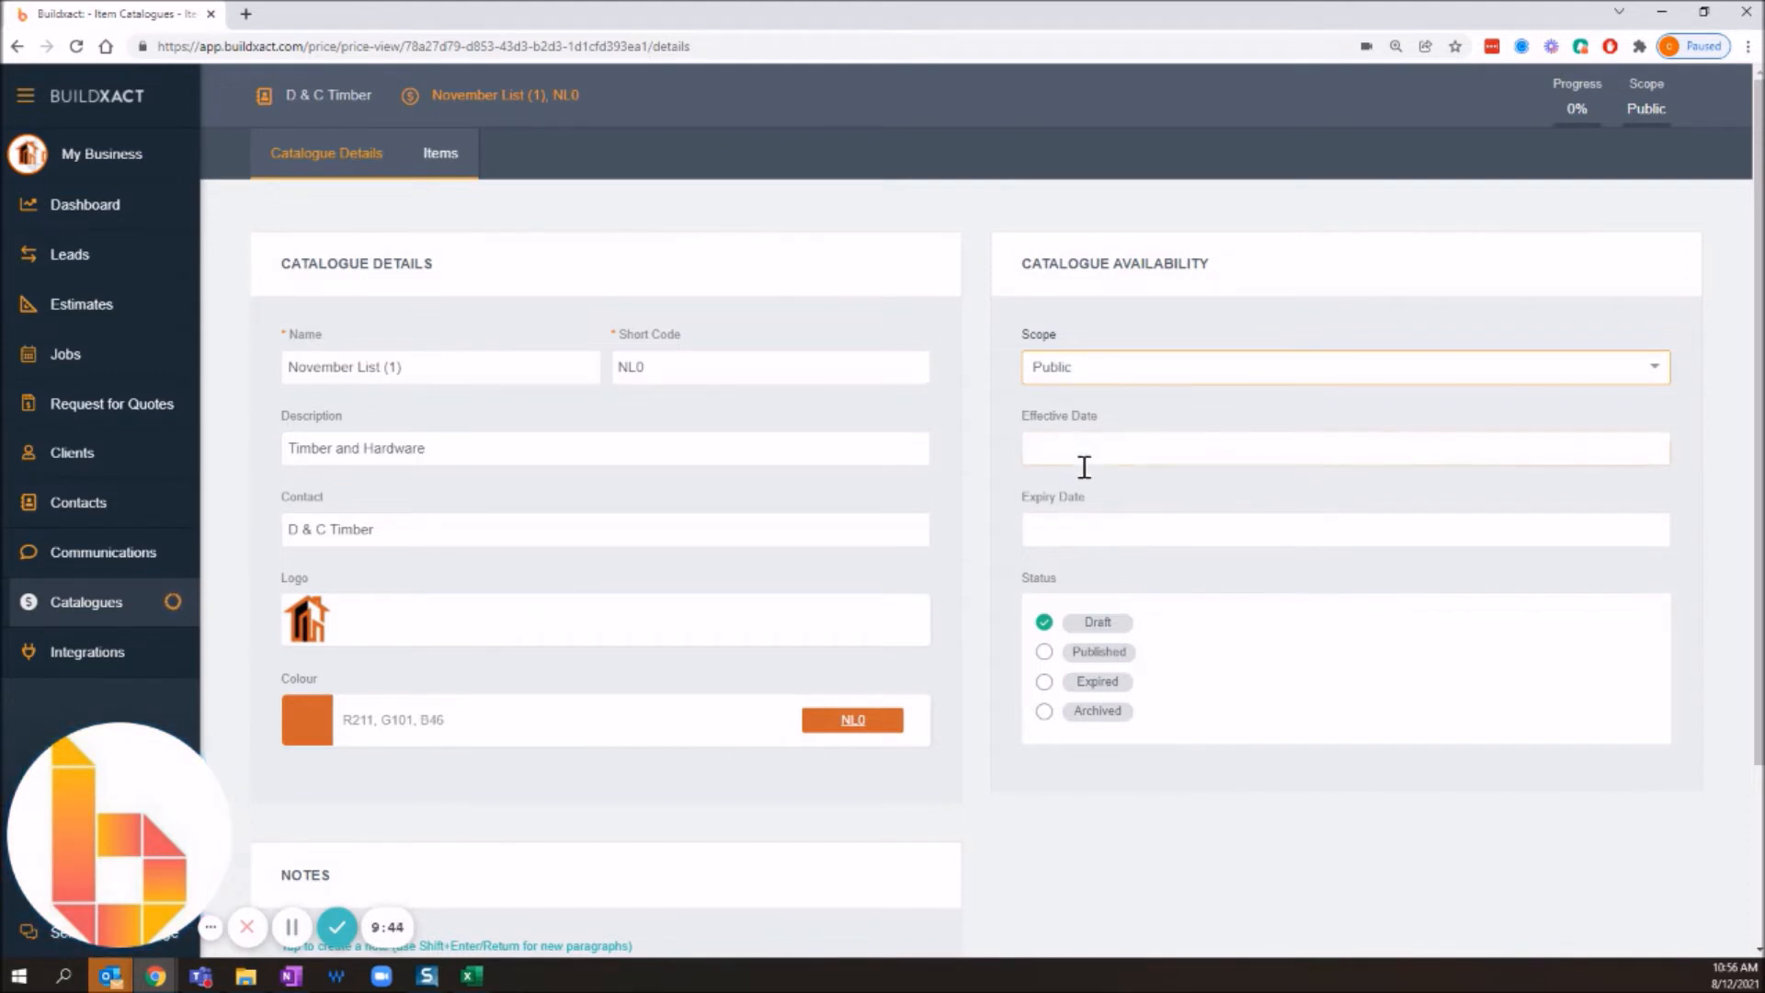
Try the Expired and Archived statuses on the November List (1) catalogue, and set its status to Published
{"action": "left_click", "coordinate": [1044, 654]}
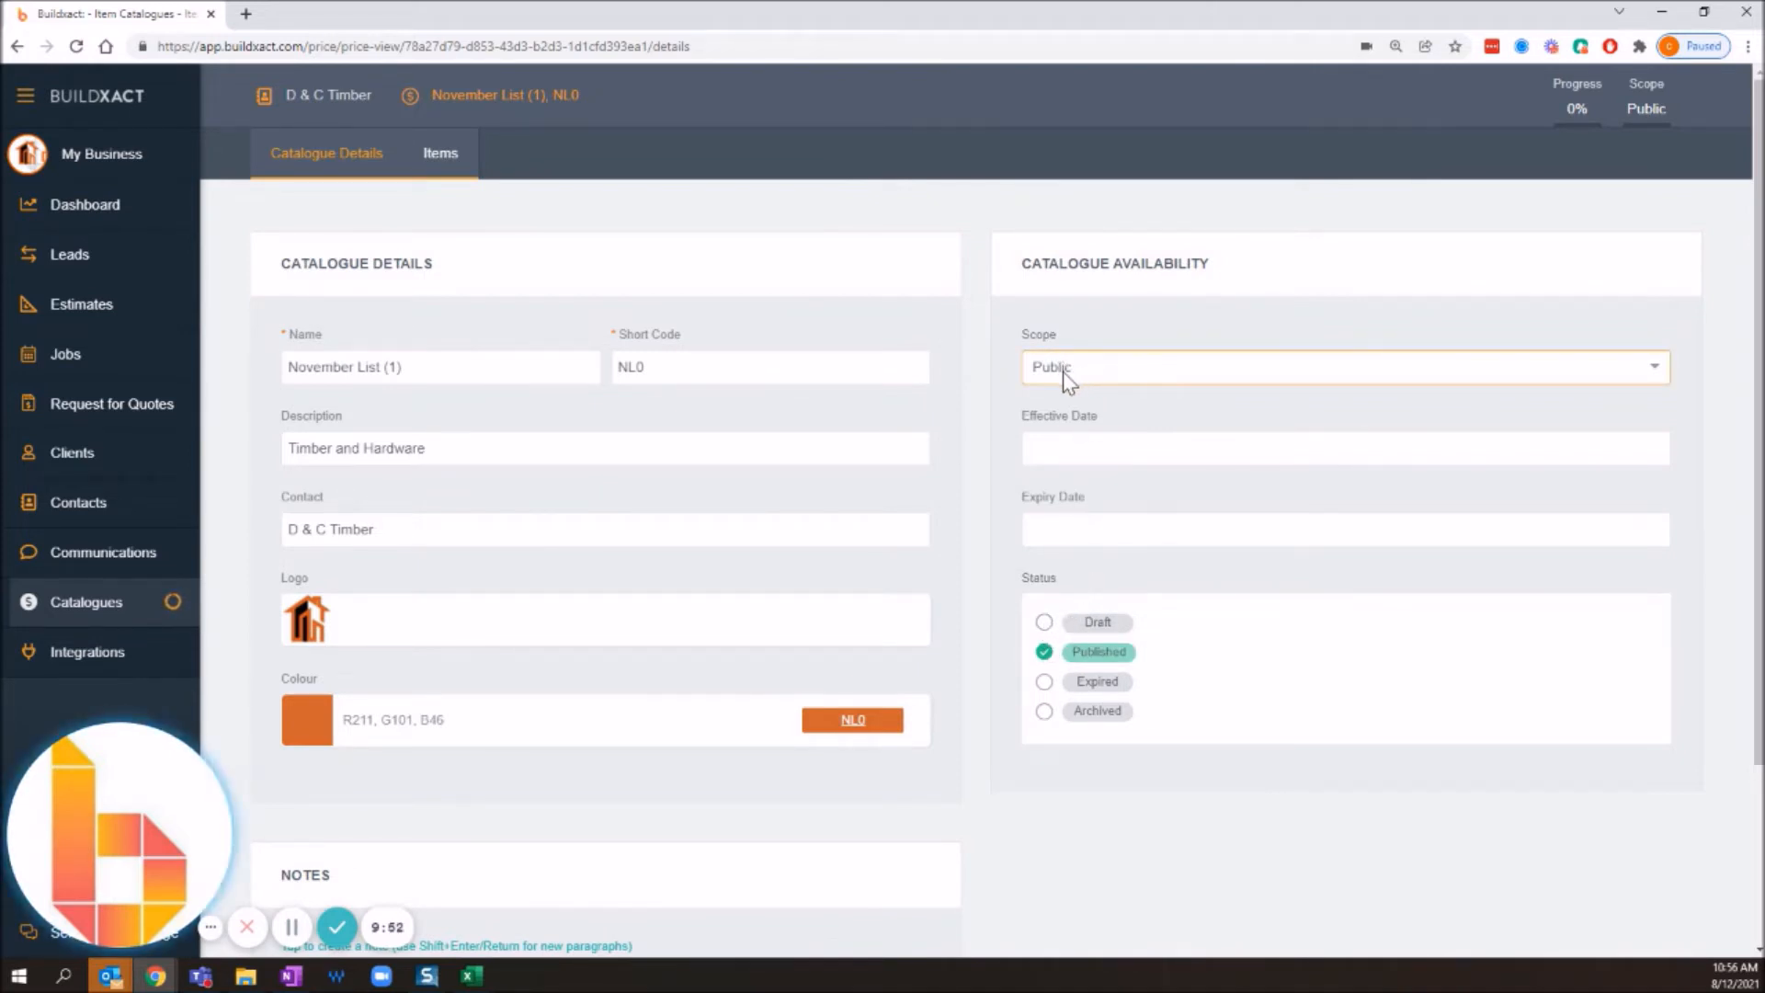
{"action": "double_click", "coordinate": [1080, 626]}
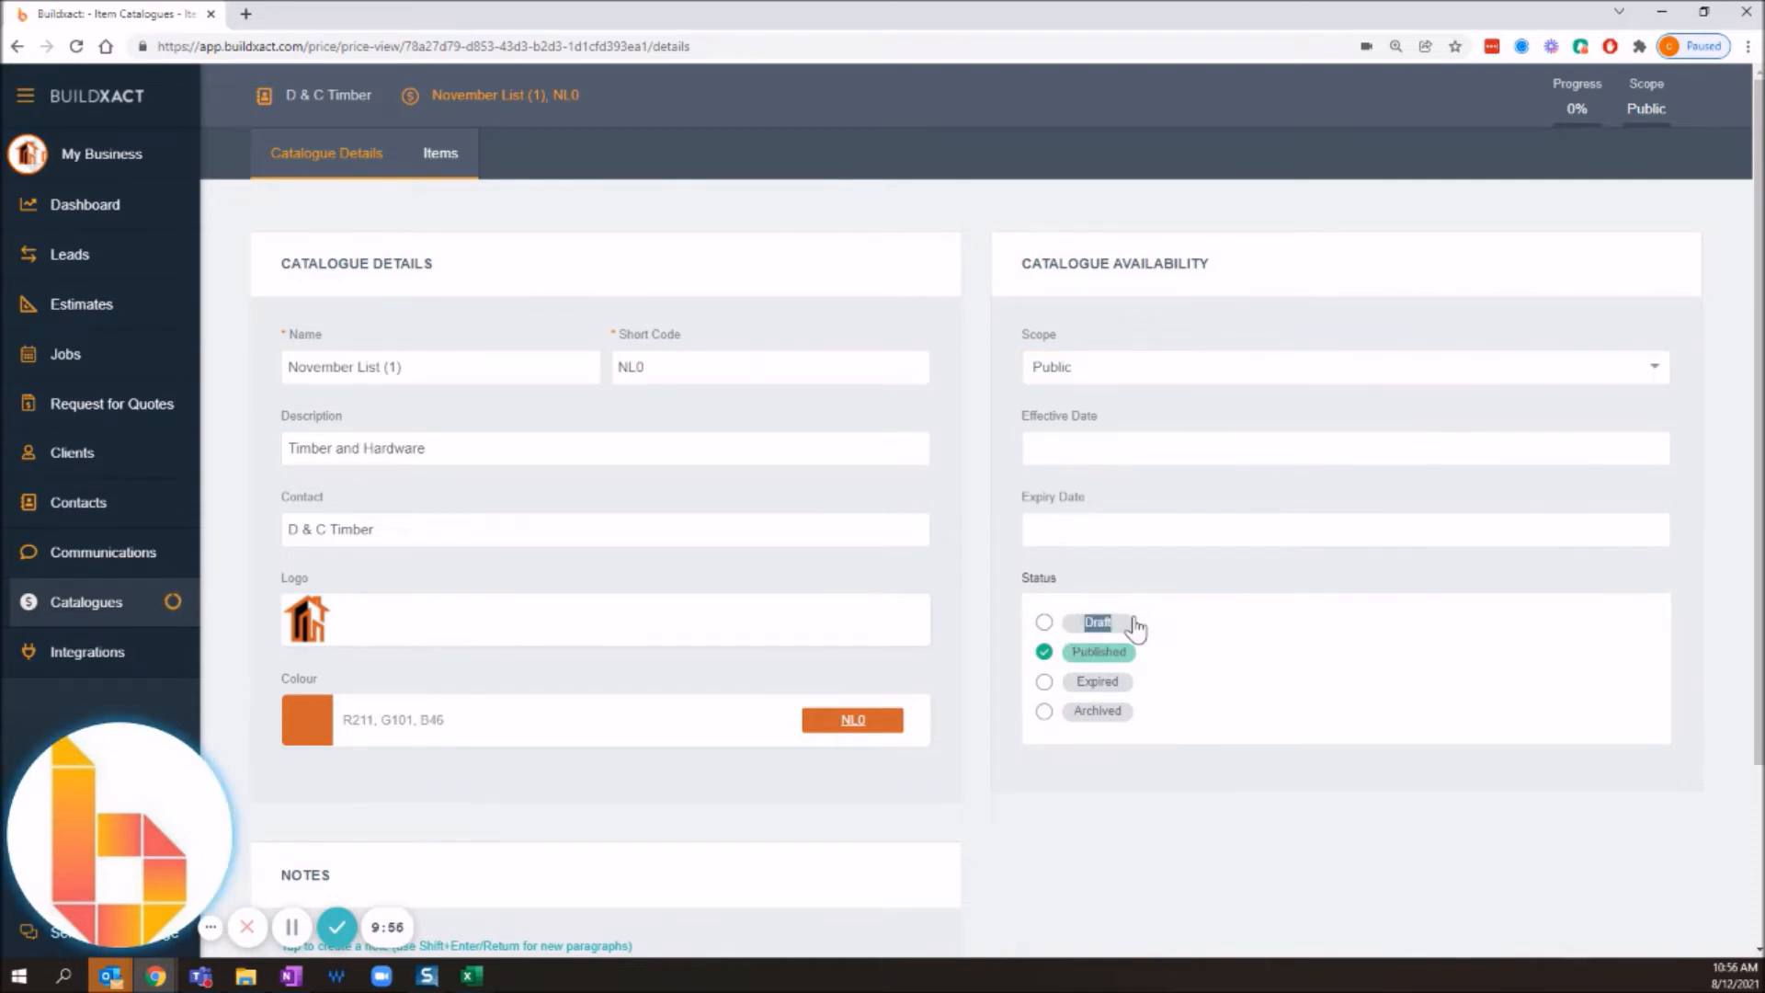
{"action": "left_click", "coordinate": [1092, 688]}
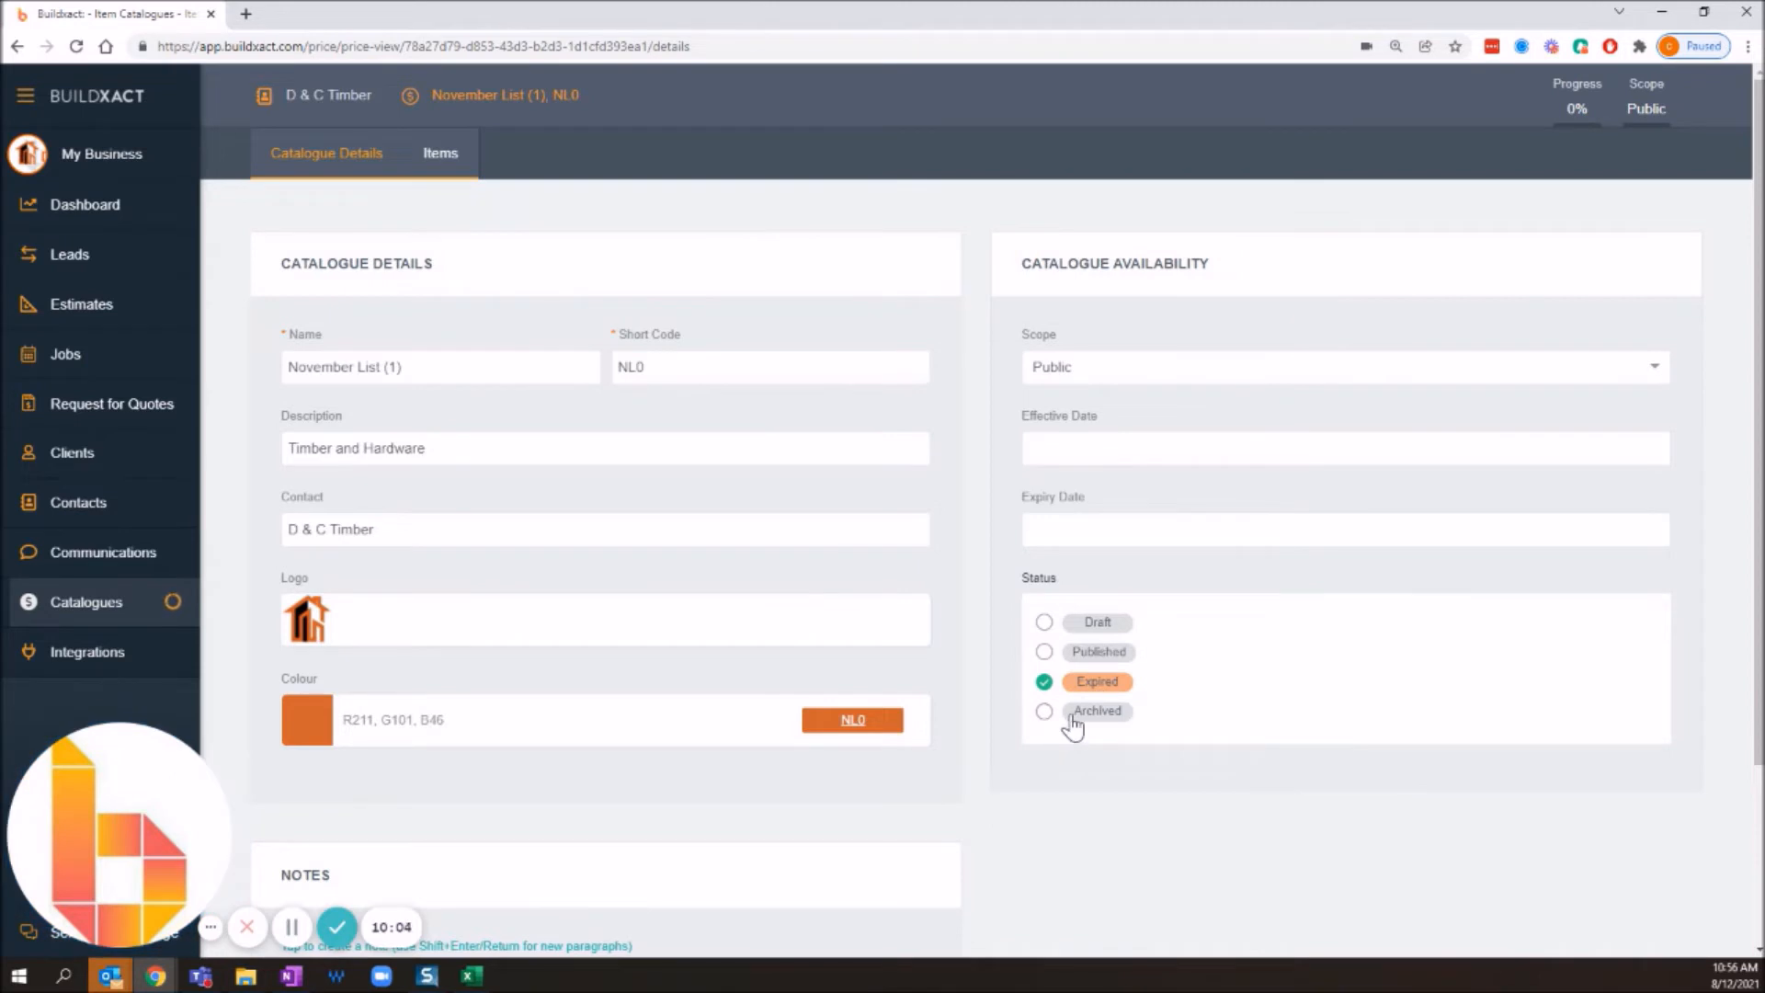
{"action": "left_click", "coordinate": [1072, 722]}
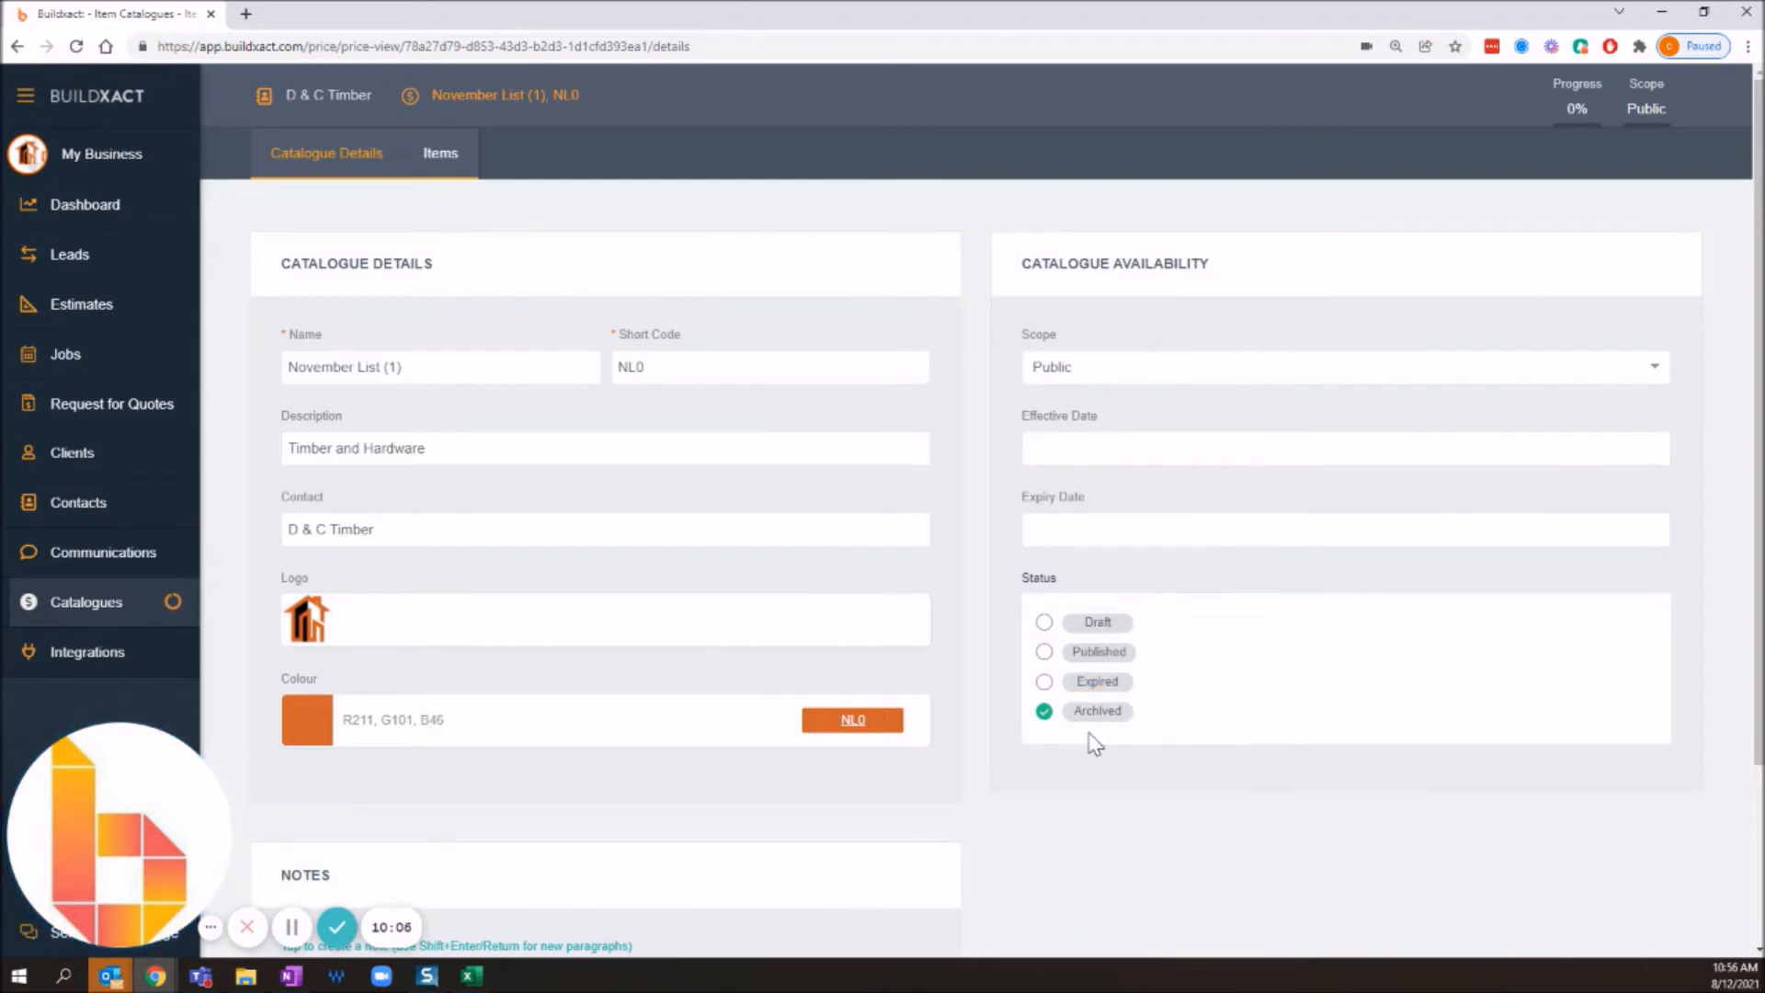
{"action": "left_click_drag", "start_coordinate": [1156, 728], "coordinate": [1074, 723]}
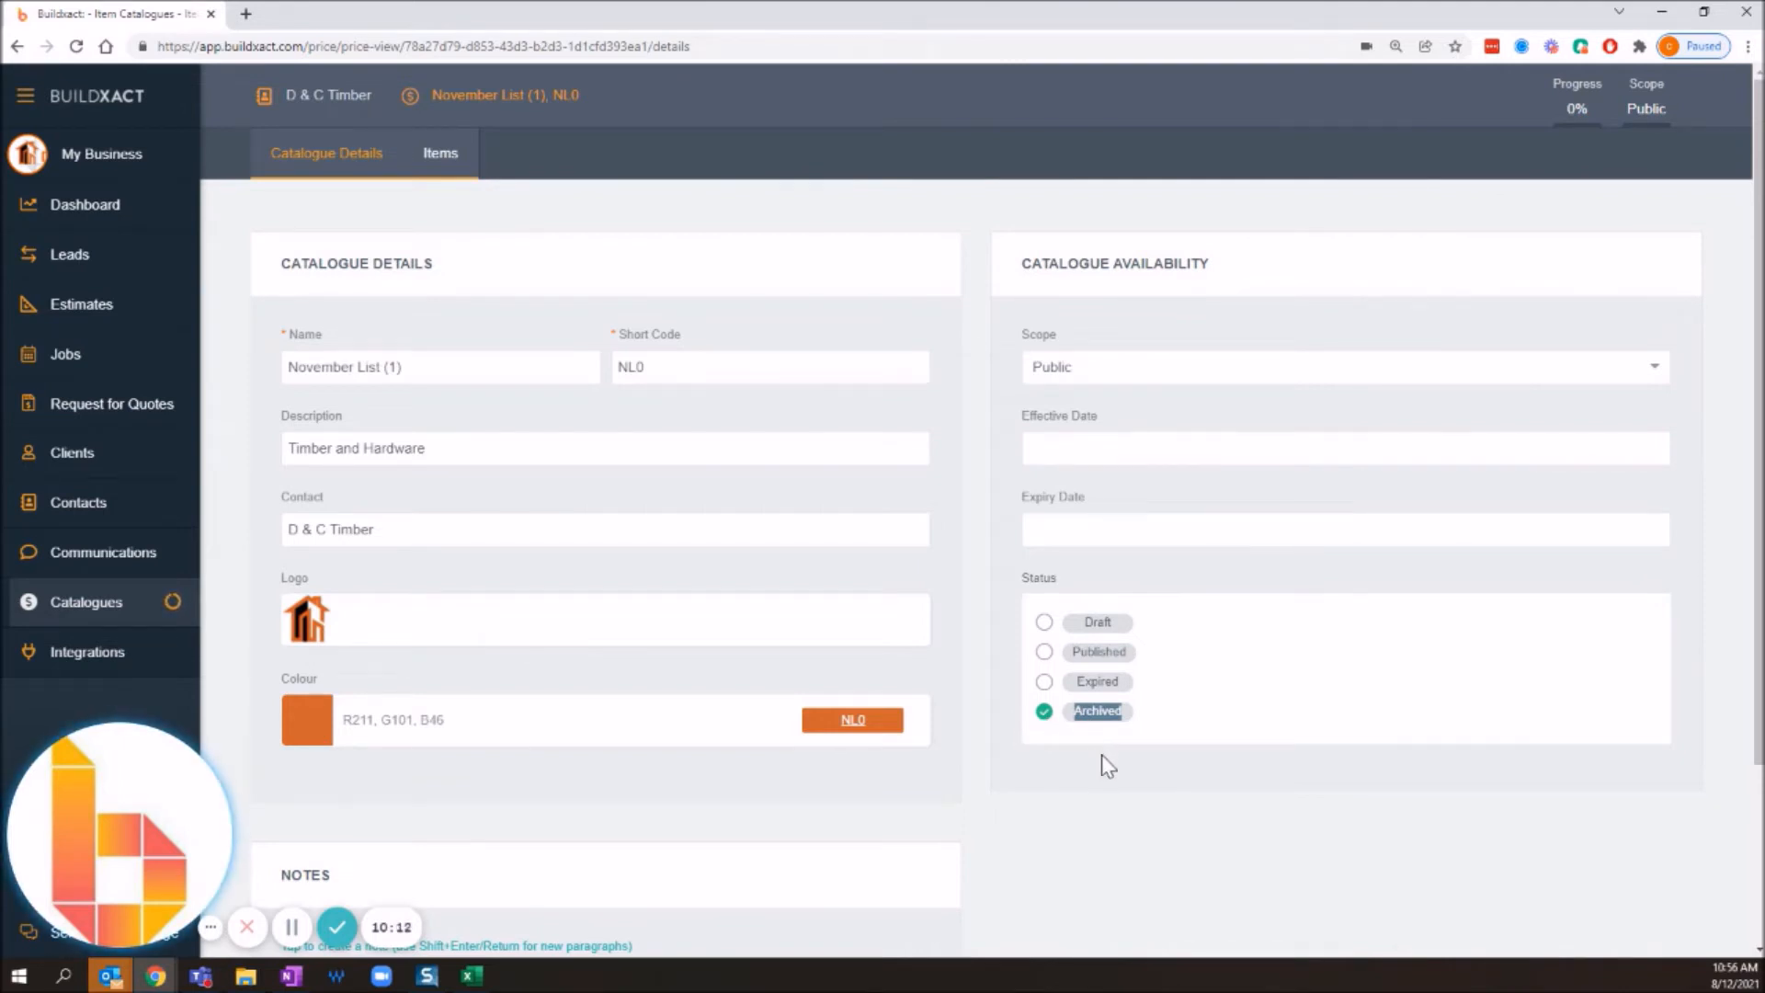
{"action": "left_click", "coordinate": [1044, 654]}
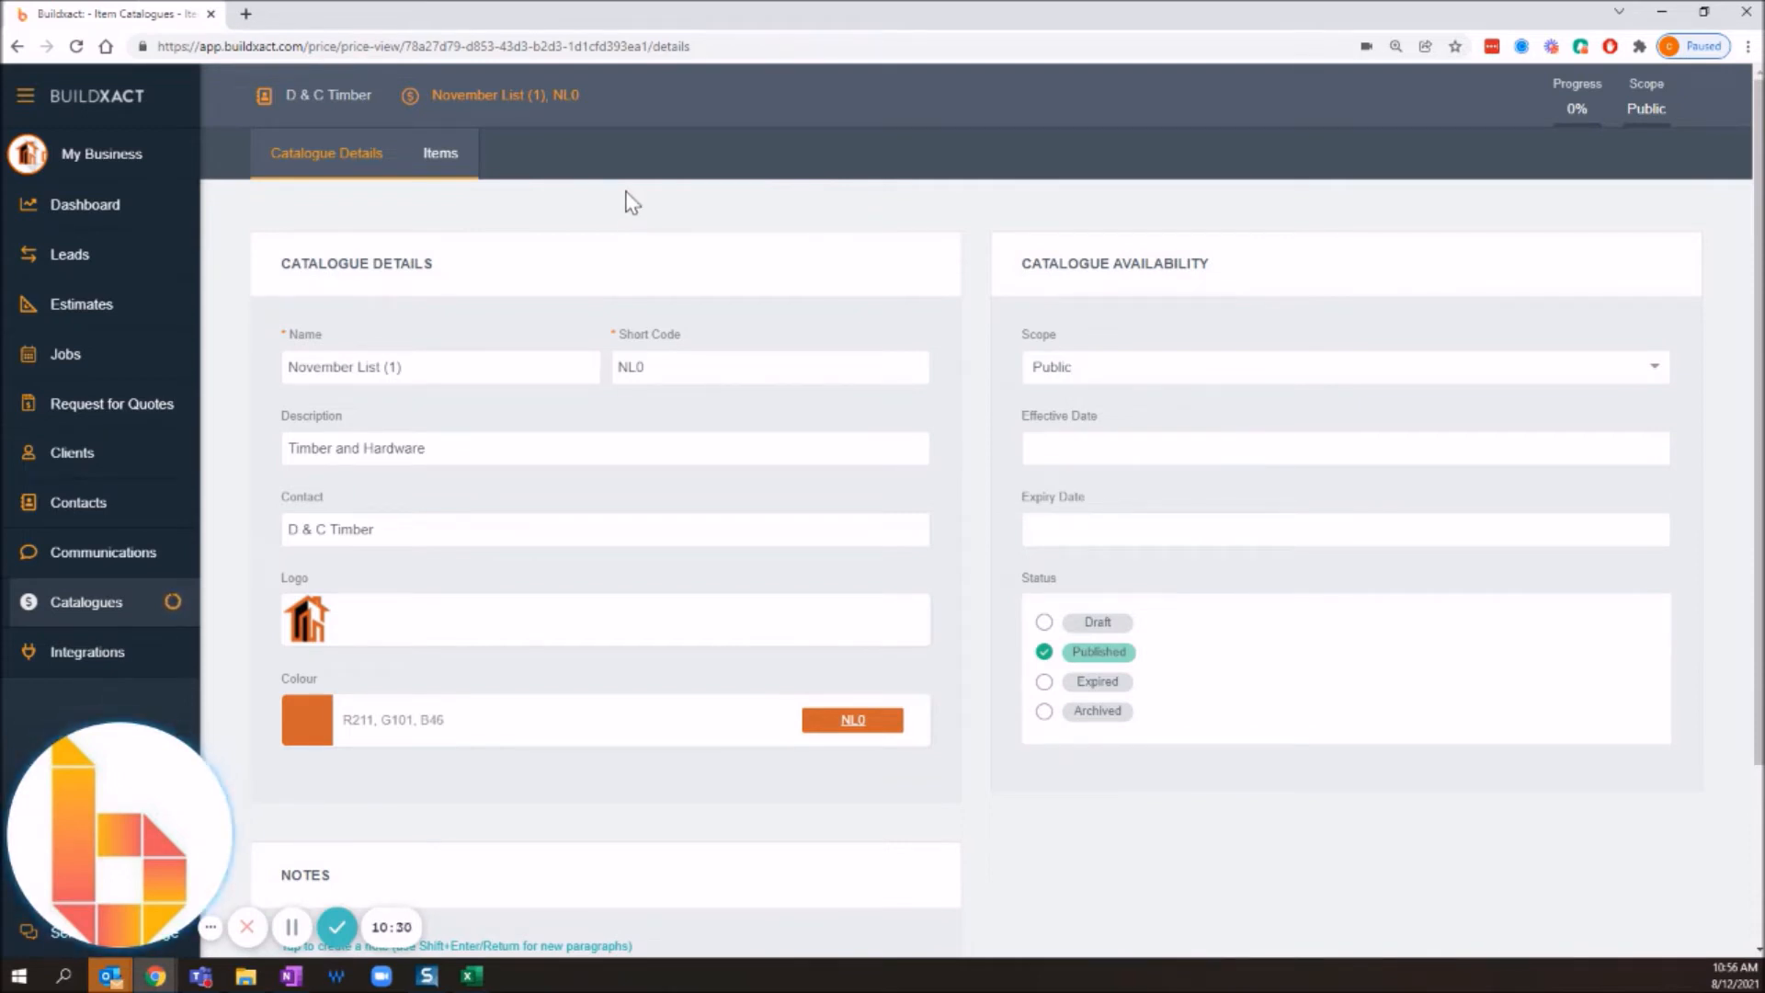
Check the categories and items of the November List (1) catalogue
{"action": "left_click", "coordinate": [437, 164]}
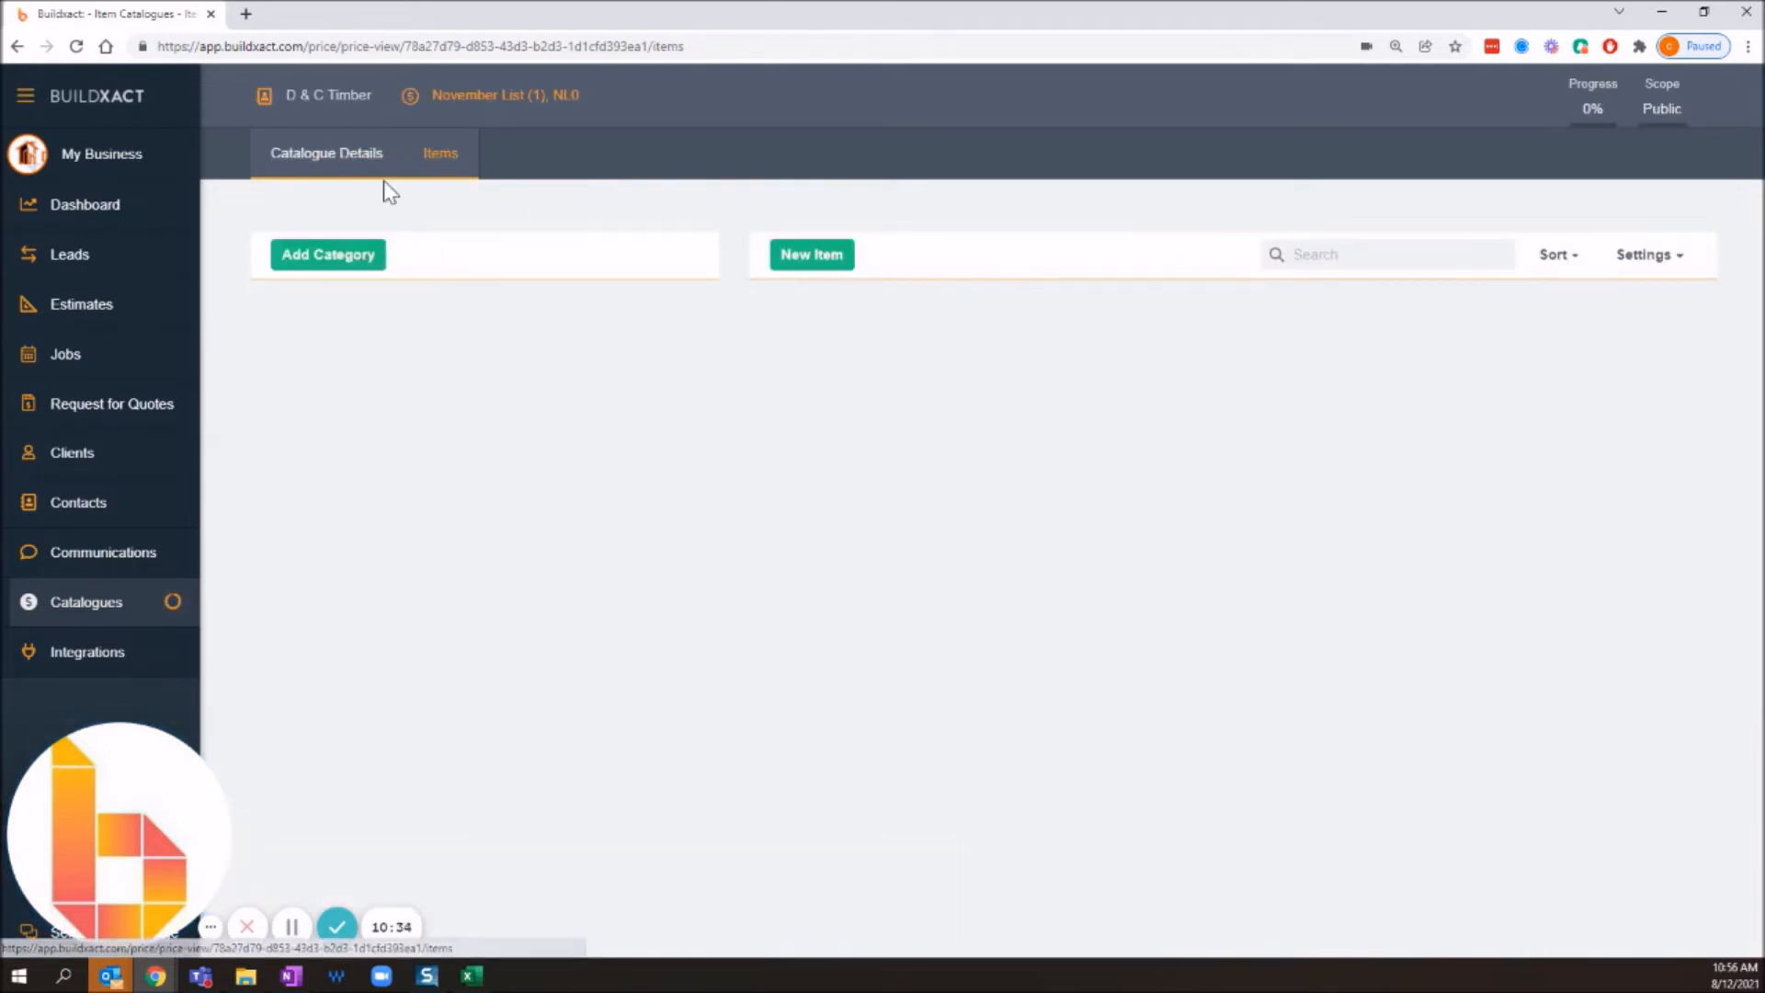
{"action": "left_click", "coordinate": [362, 166]}
{"action": "left_click", "coordinate": [444, 155]}
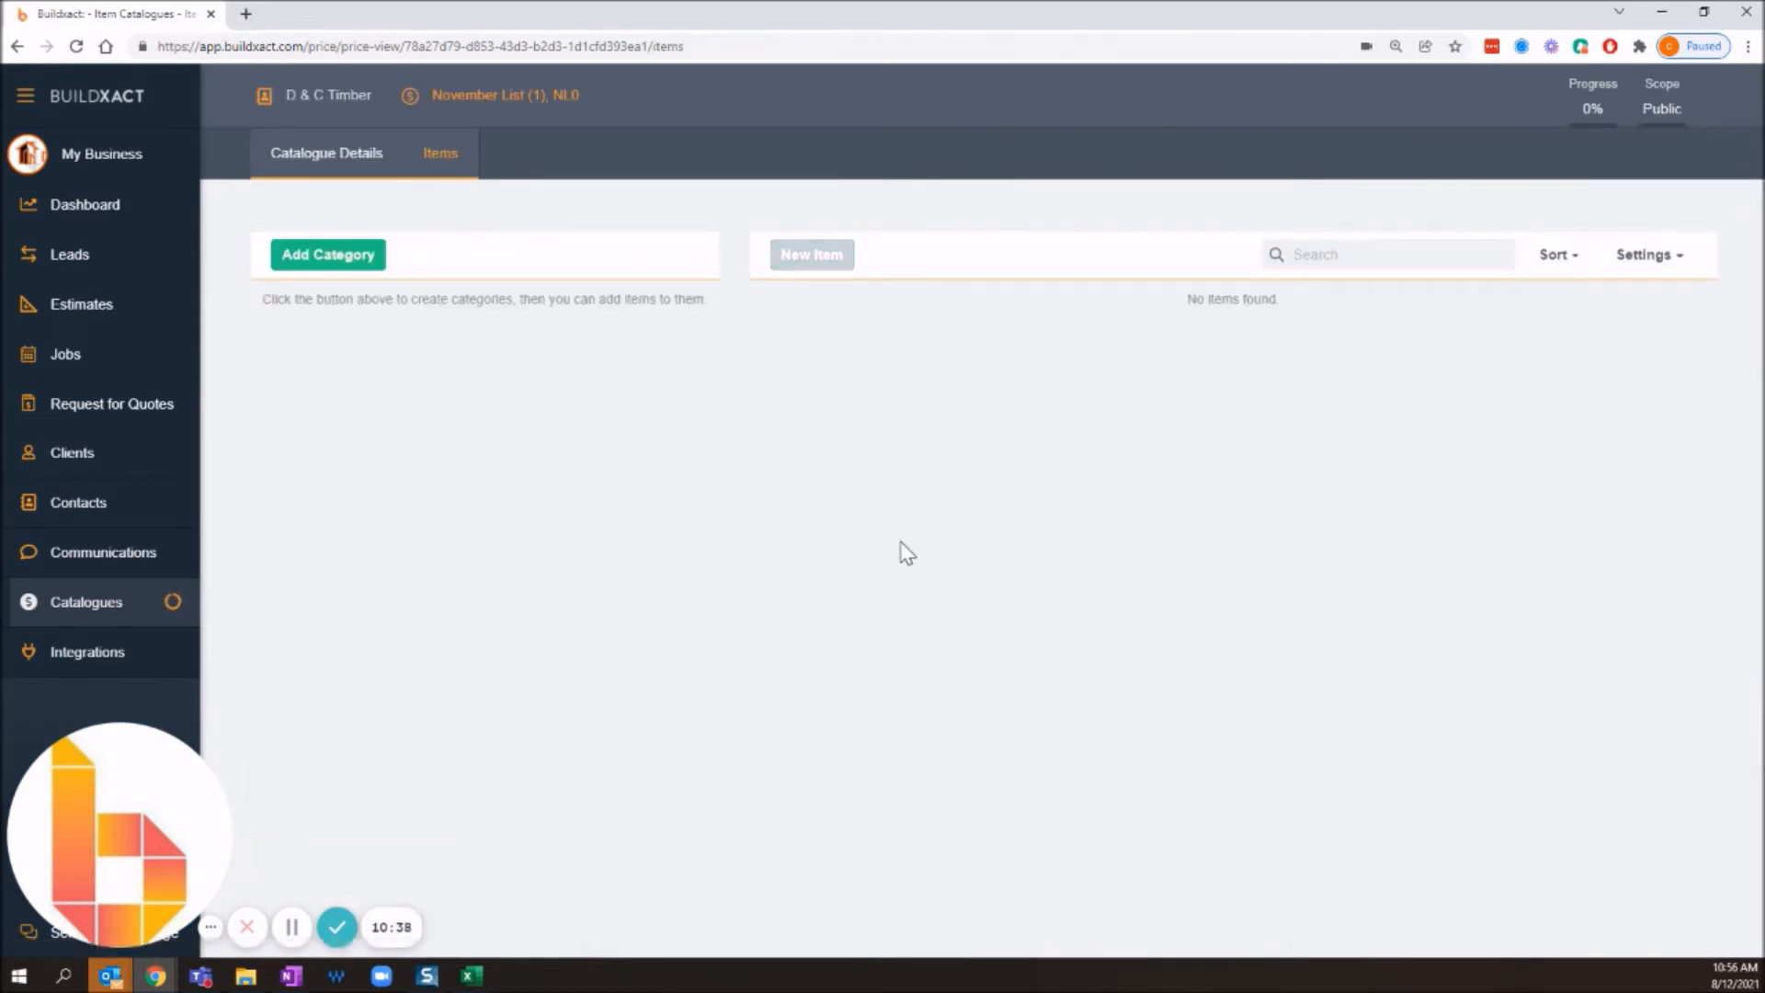
View the items of the CS Sample List catalogue and expand its Fixing Hardware category to see the subcategories
{"action": "left_click", "coordinate": [134, 605]}
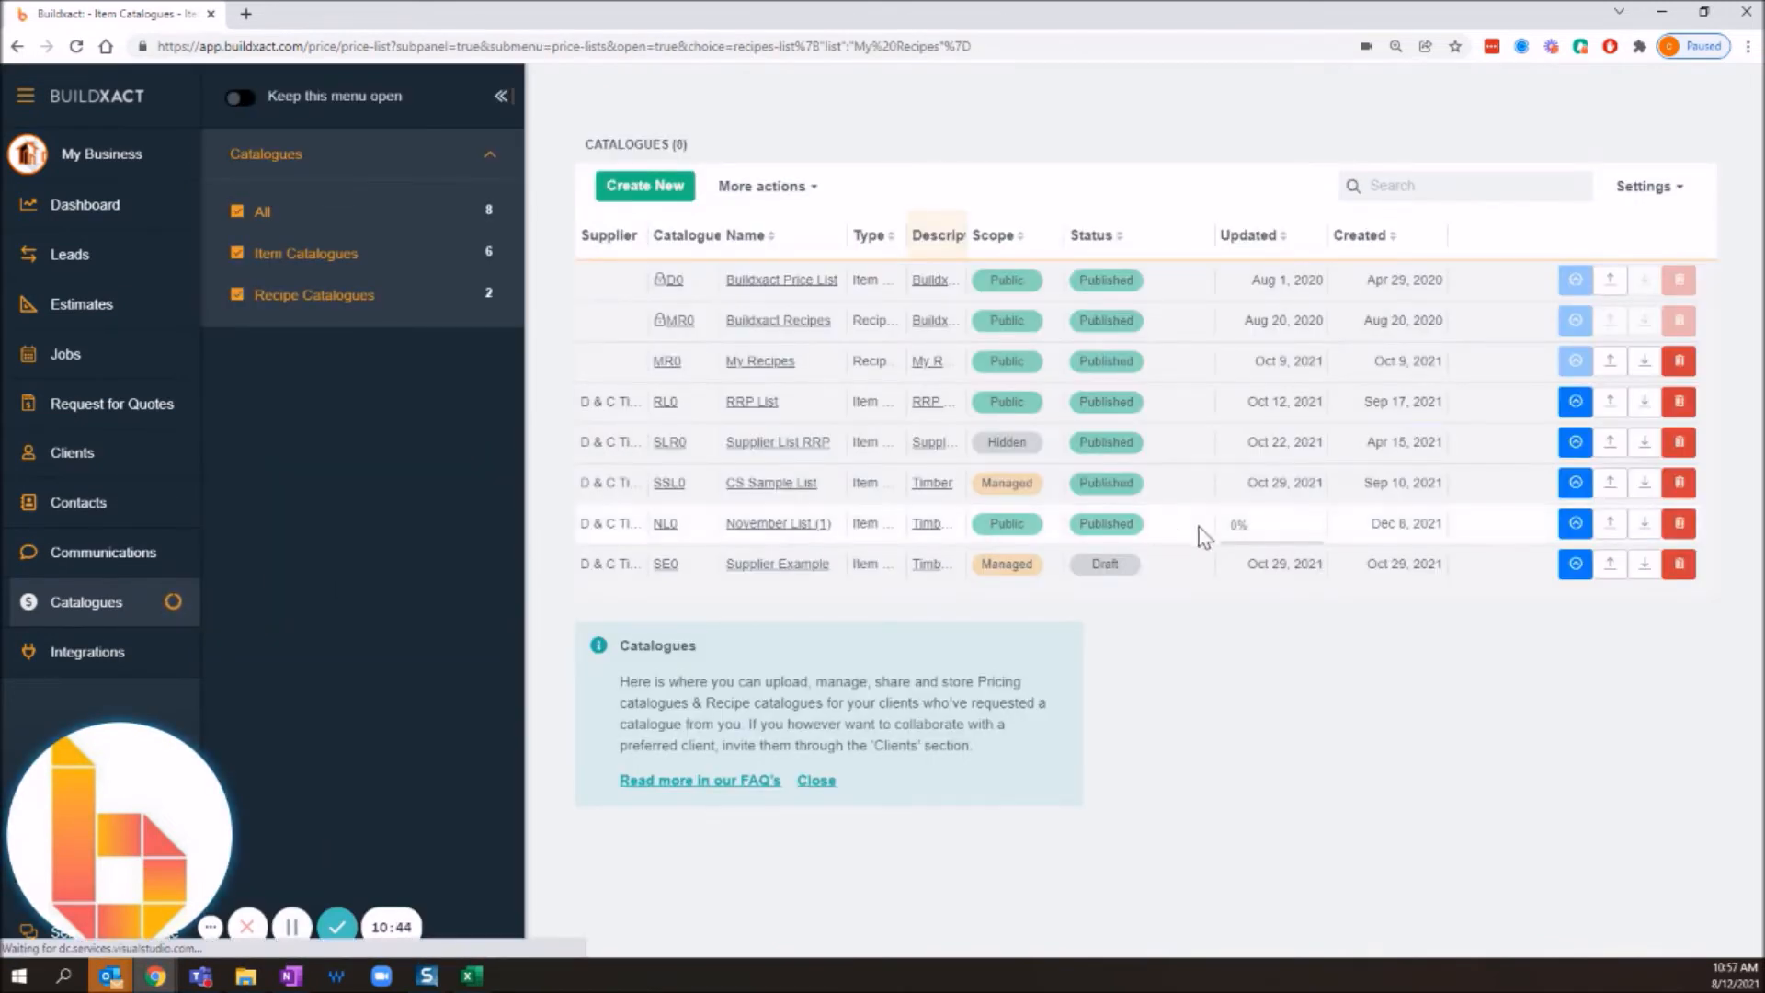
{"action": "left_click", "coordinate": [754, 490]}
{"action": "left_click", "coordinate": [441, 166]}
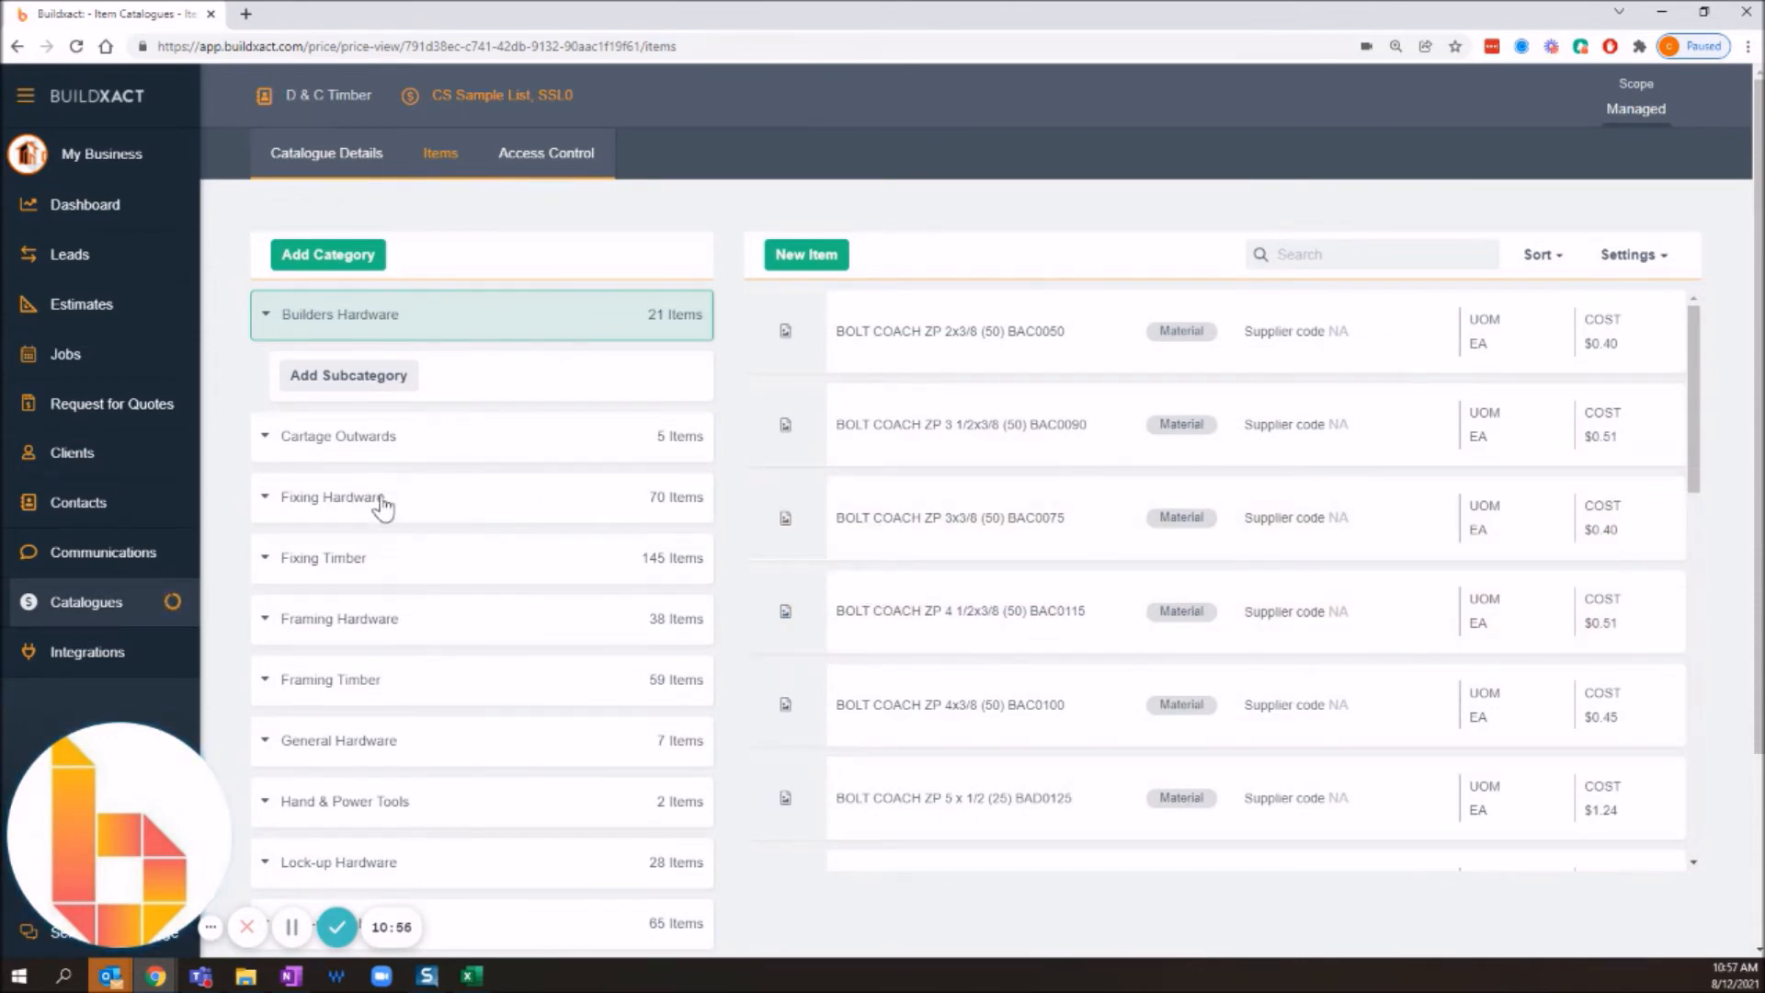
{"action": "left_click", "coordinate": [264, 504]}
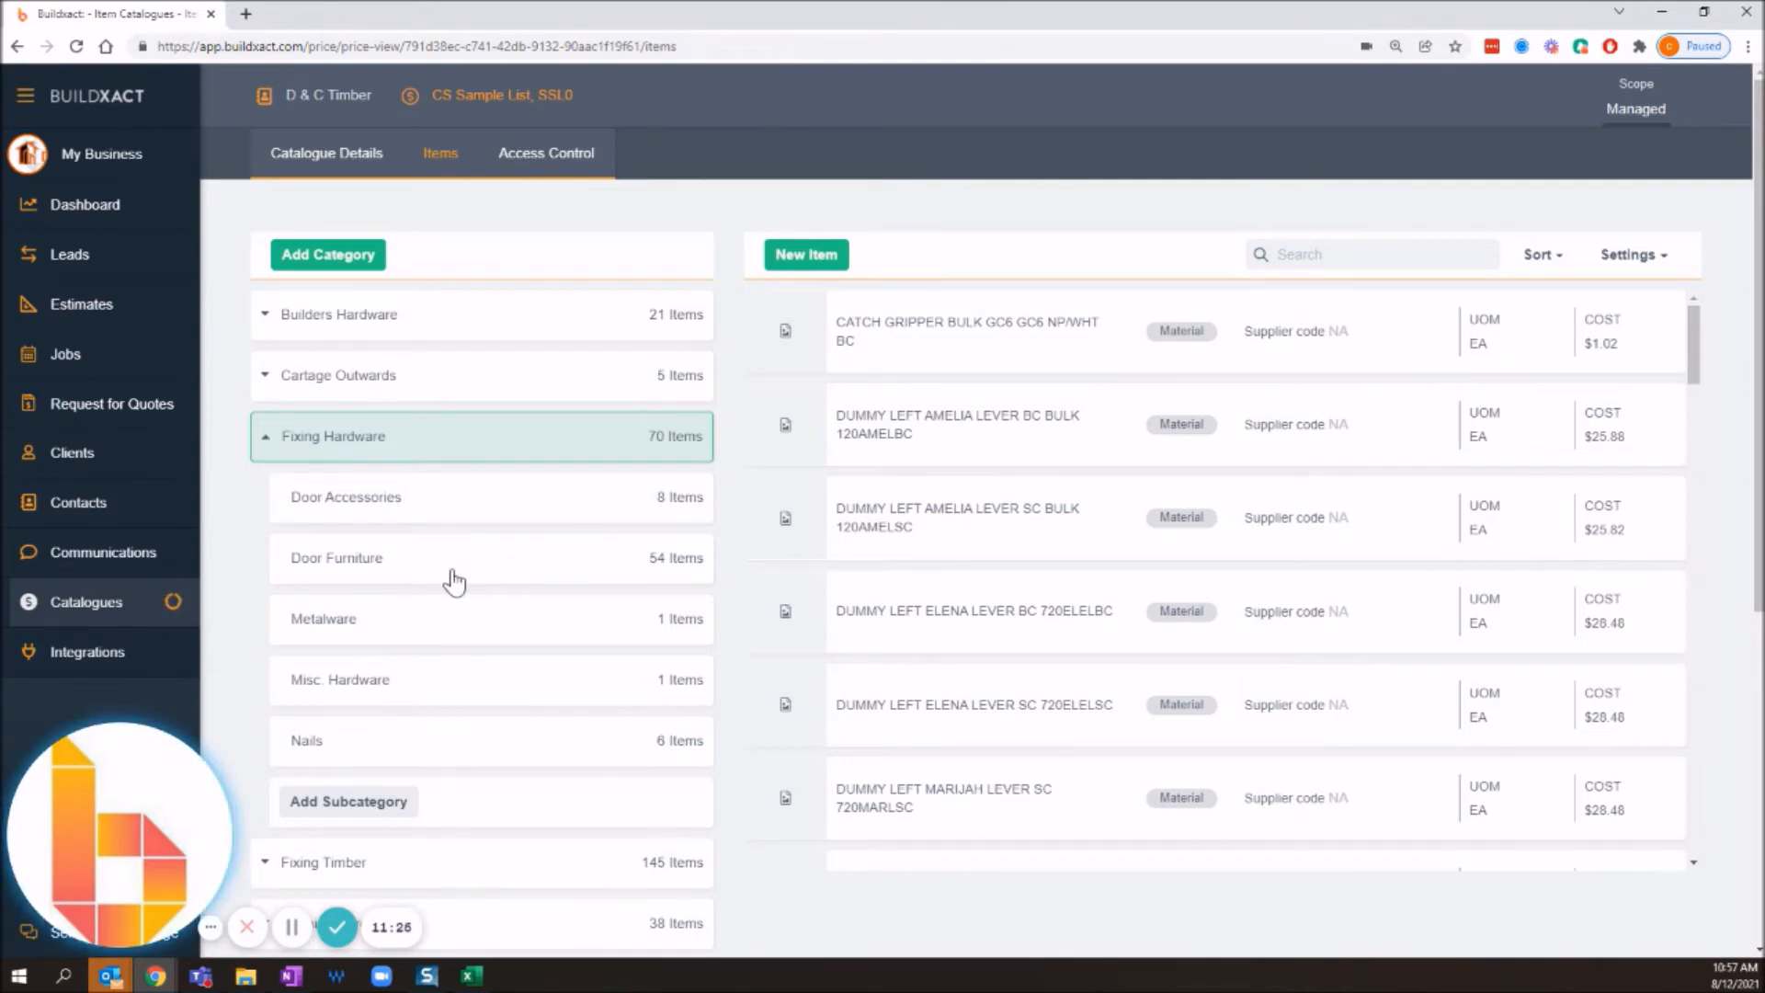
Reopen the November List (1) catalogue details and examine the expiry date and effective date fields
{"action": "left_click", "coordinate": [114, 607]}
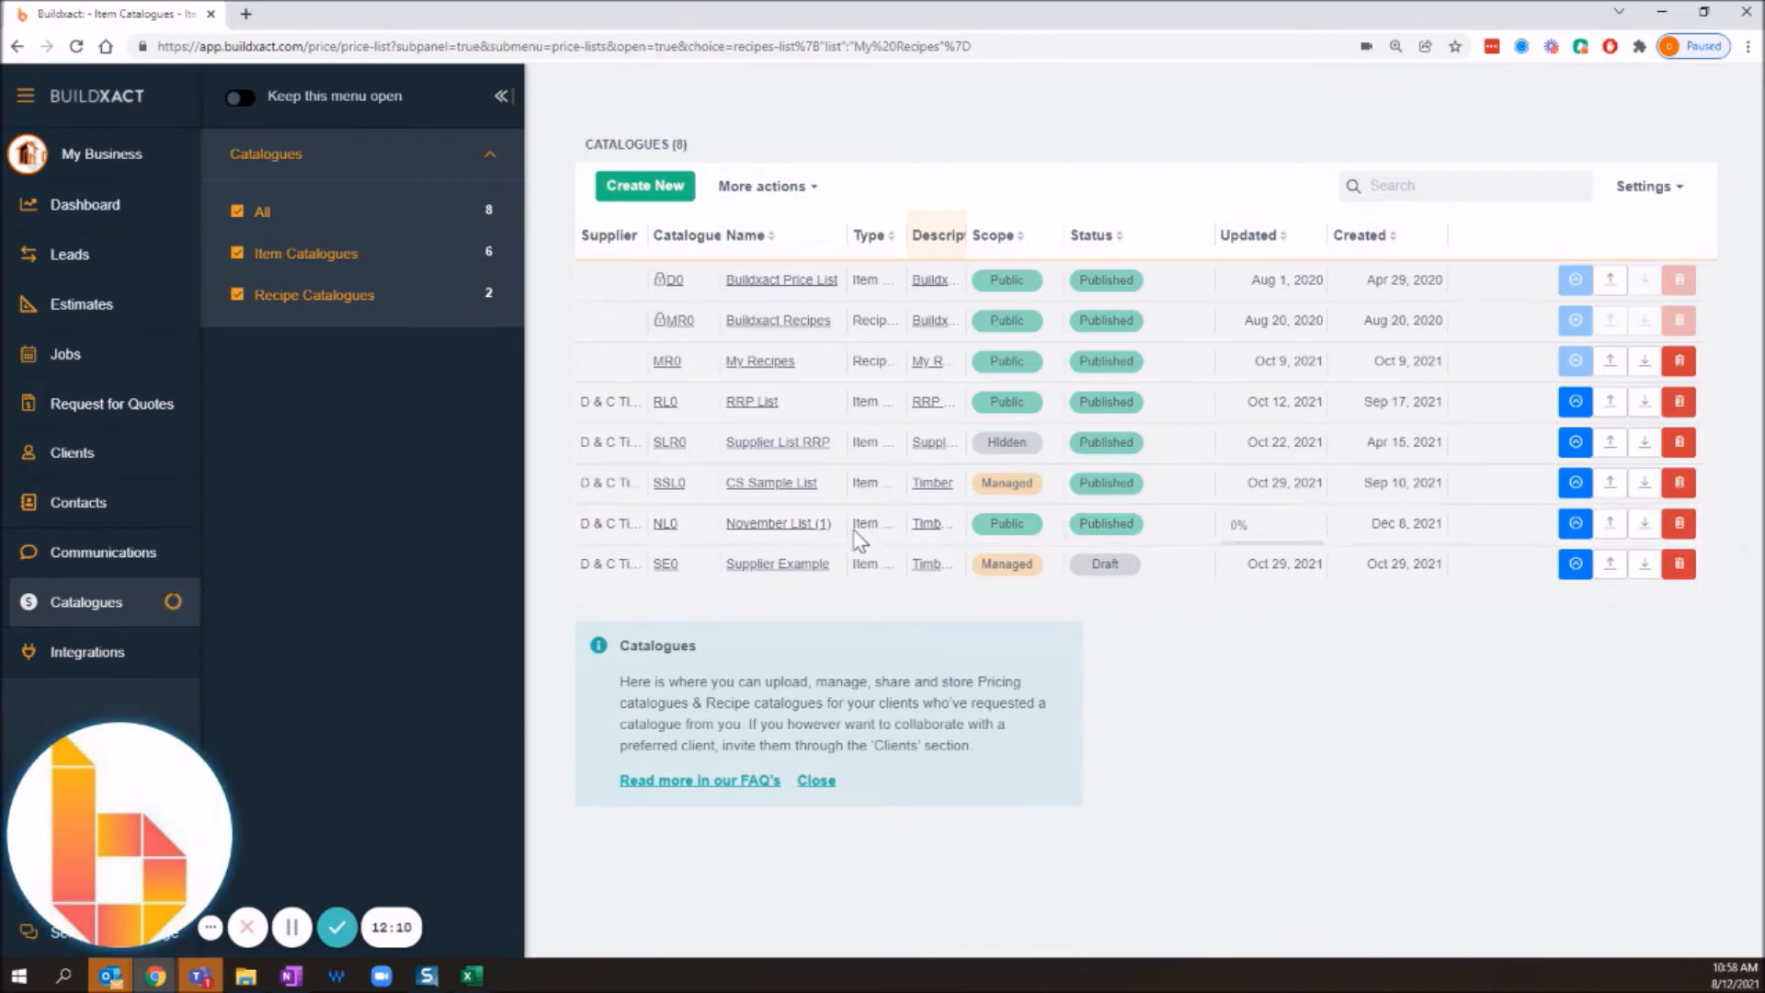
{"action": "left_click", "coordinate": [754, 526]}
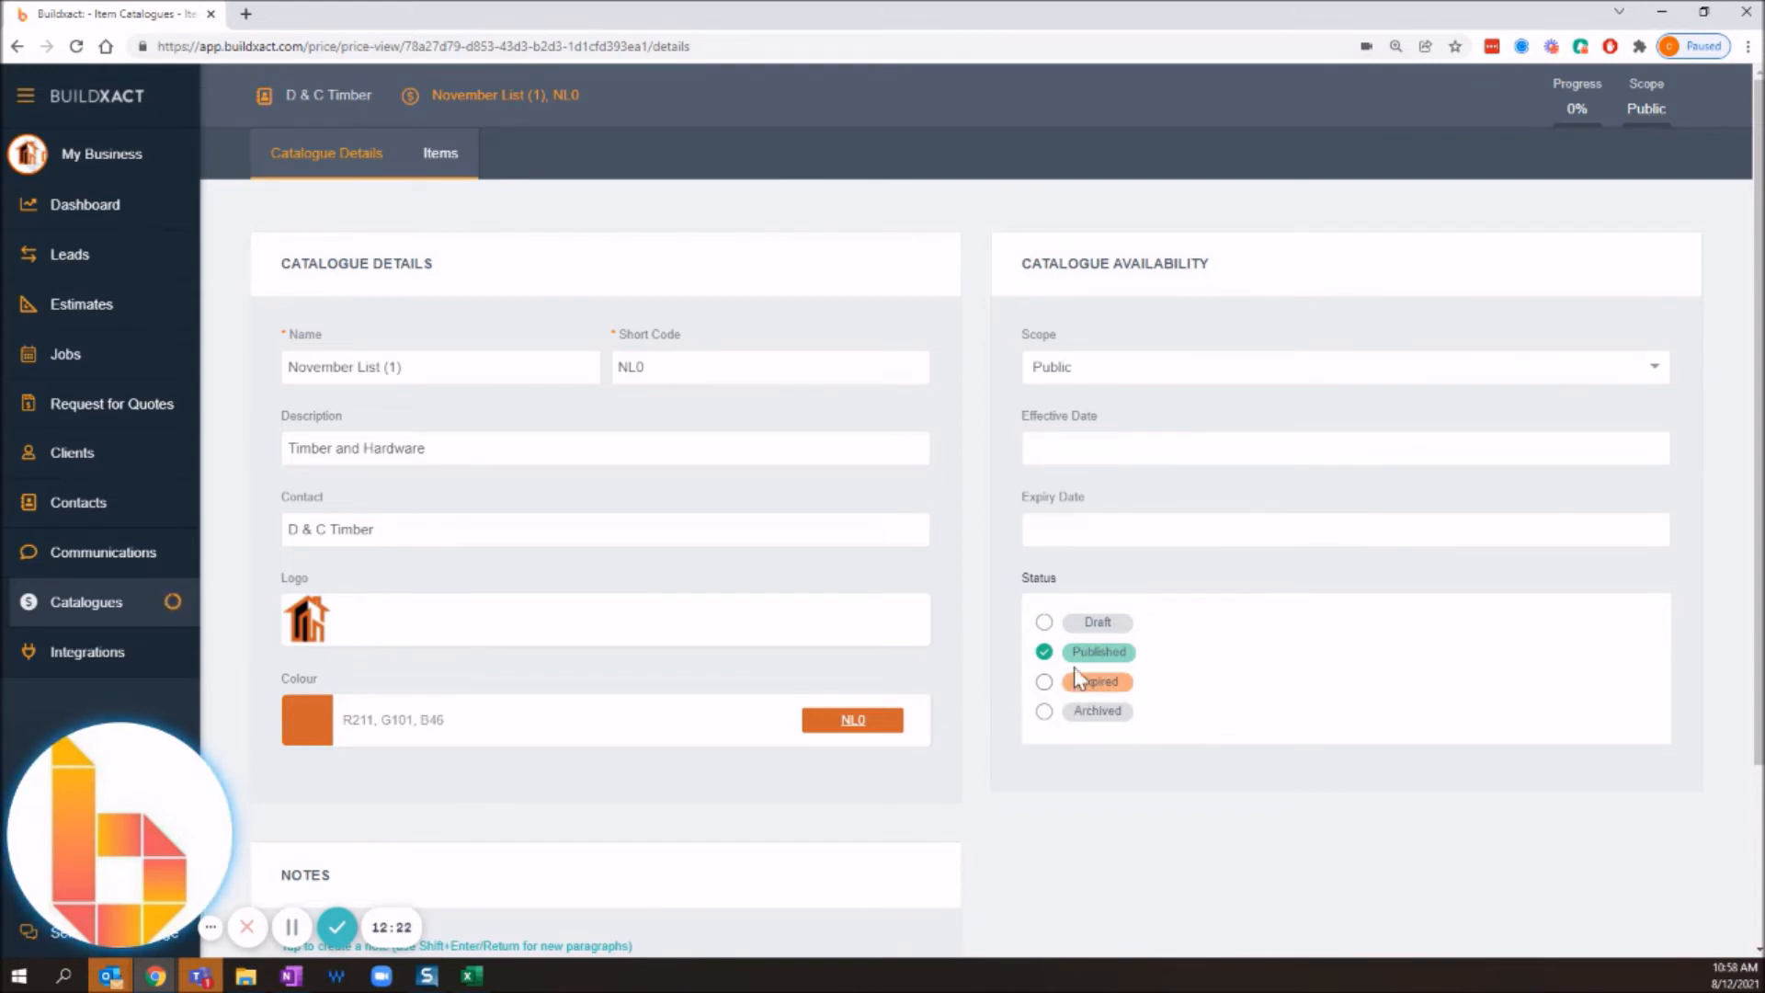
{"action": "left_click_drag", "start_coordinate": [1030, 501], "coordinate": [1061, 542]}
{"action": "left_click", "coordinate": [1167, 583]}
{"action": "left_click", "coordinate": [1057, 530]}
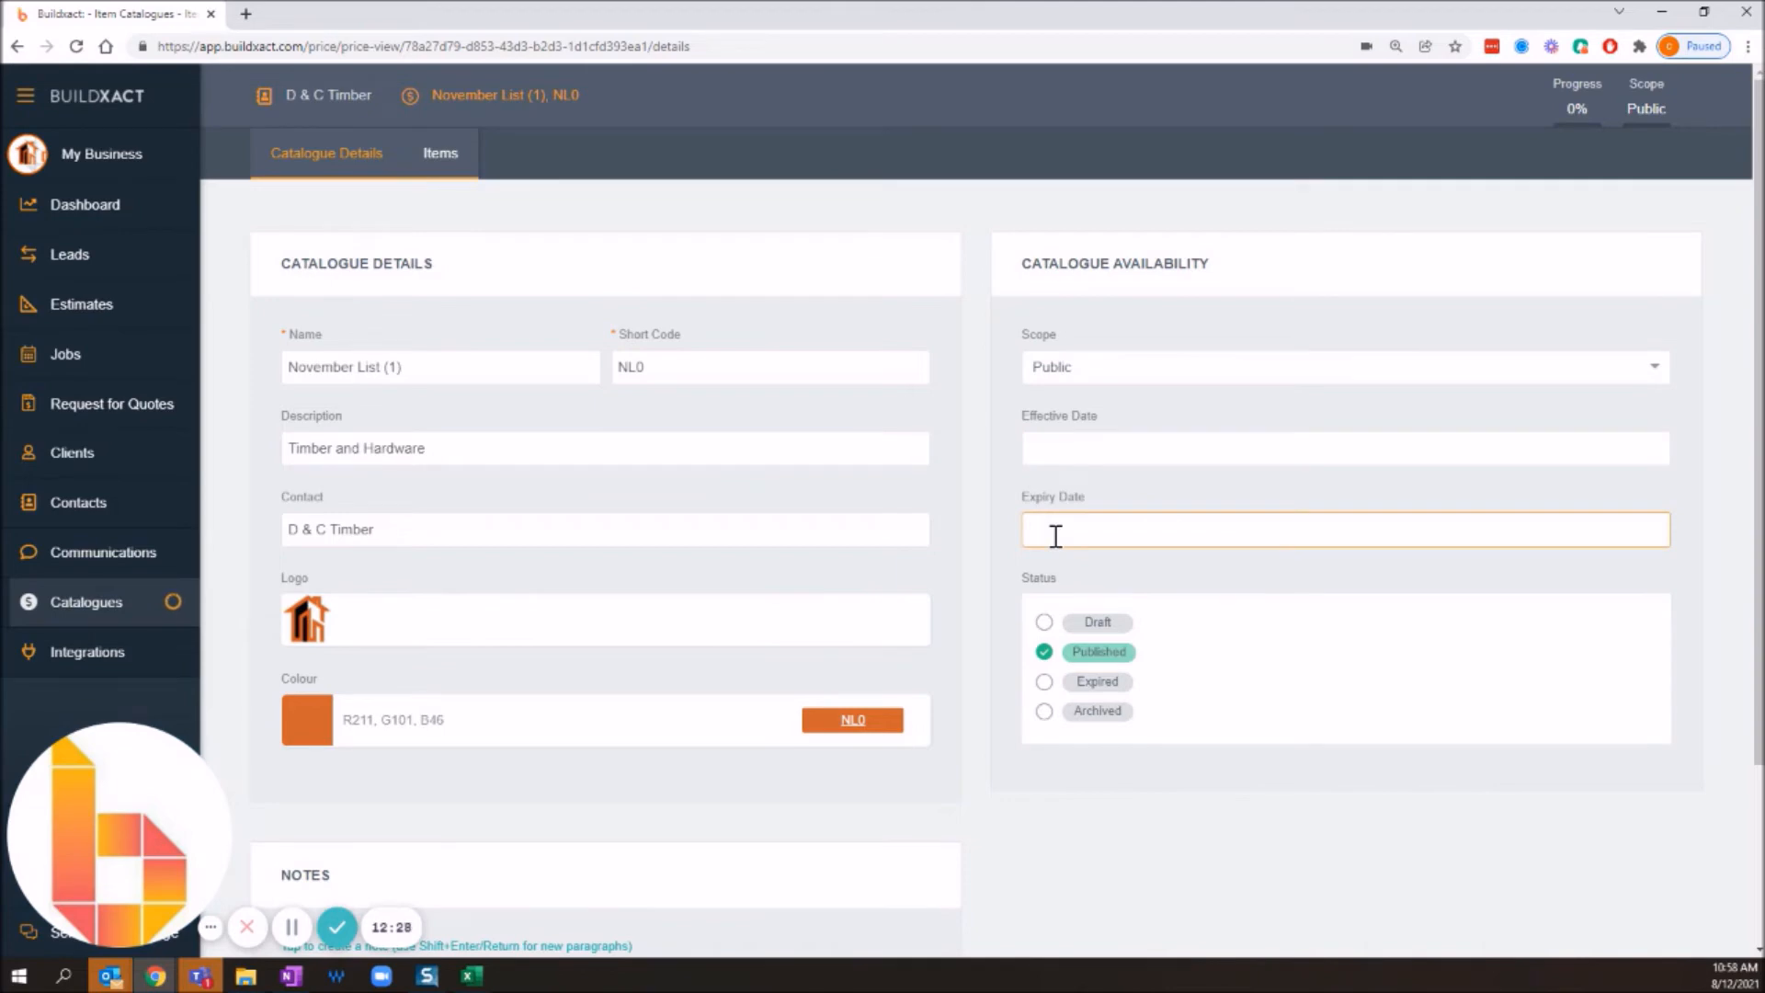
{"action": "left_click", "coordinate": [1062, 444]}
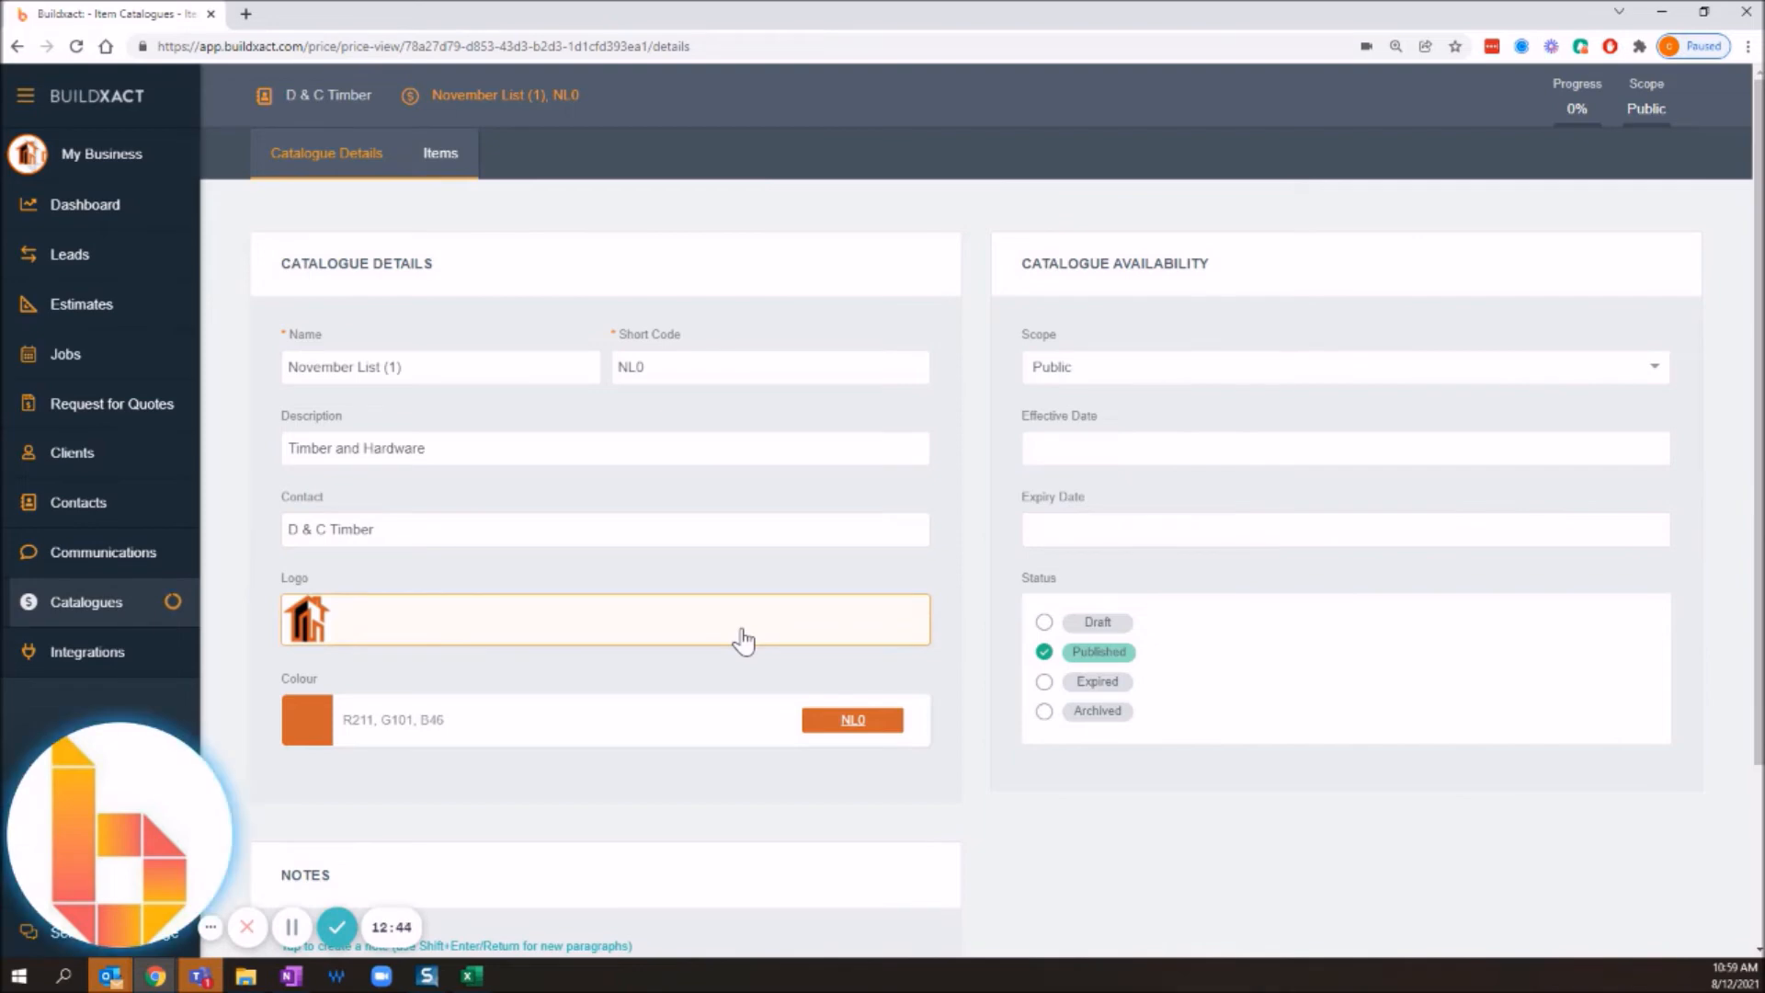
Examine the bulk price update options for the CS Sample List from the catalogue overview, and cancel without applying
{"action": "left_click", "coordinate": [136, 605]}
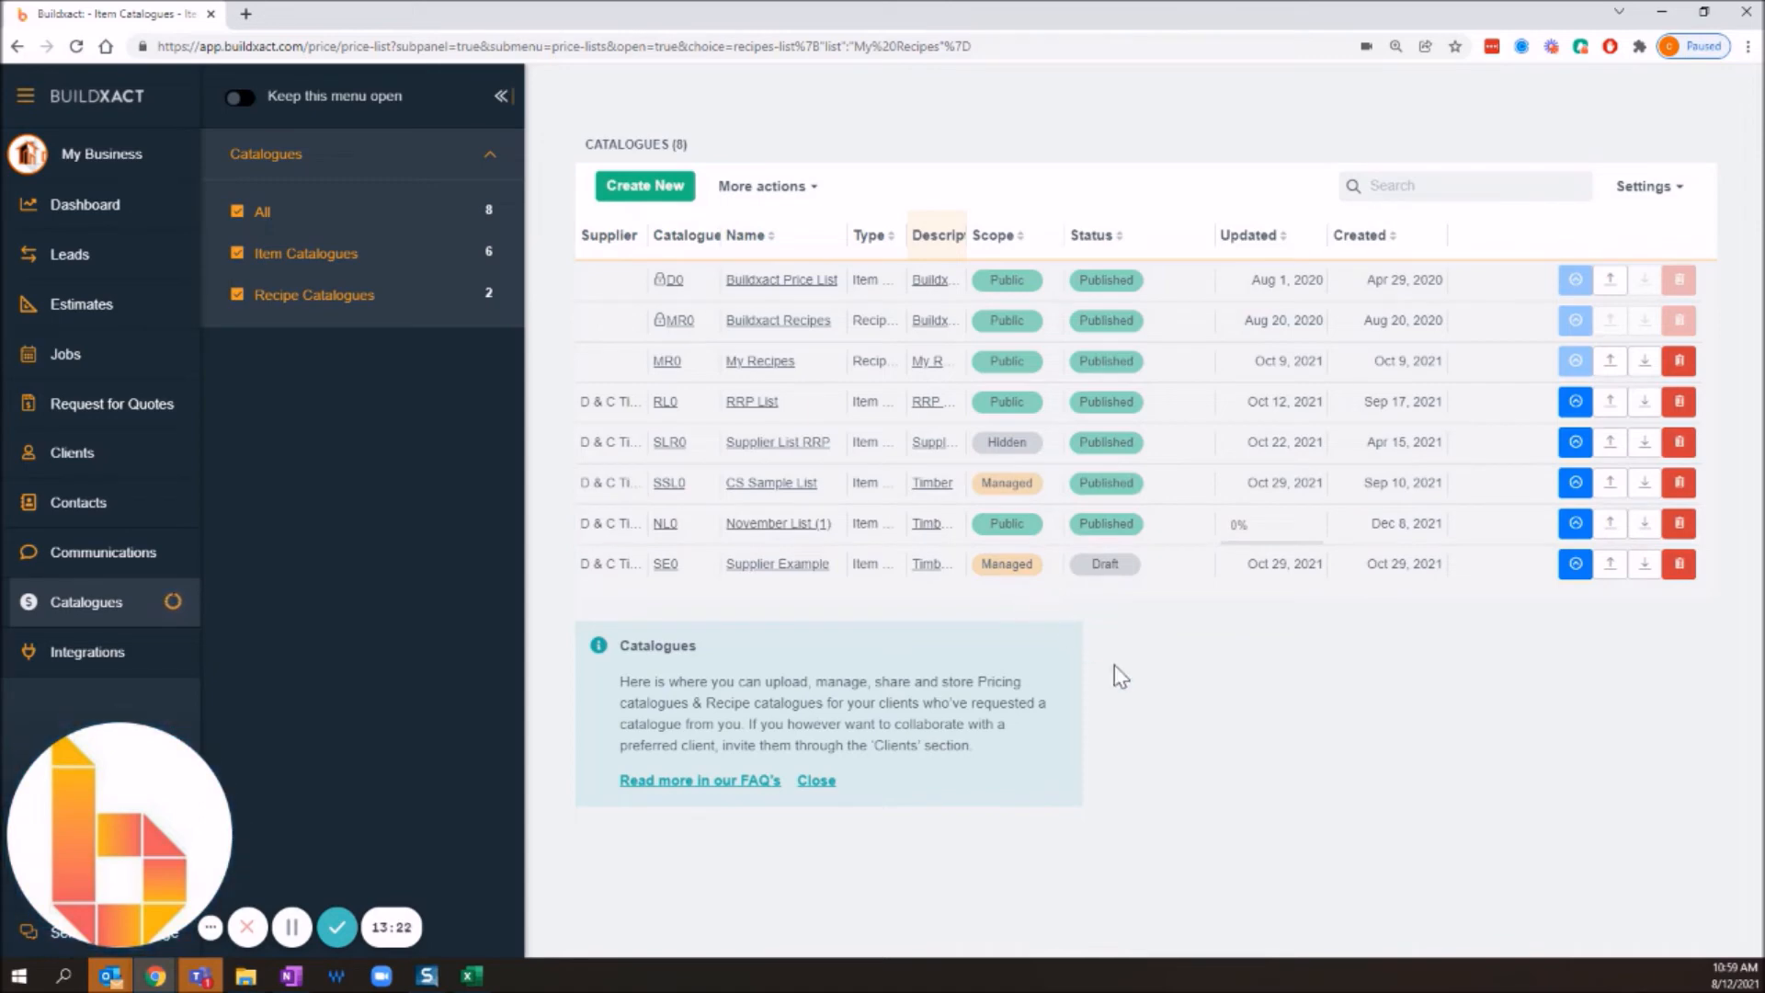
{"action": "left_click", "coordinate": [1577, 484]}
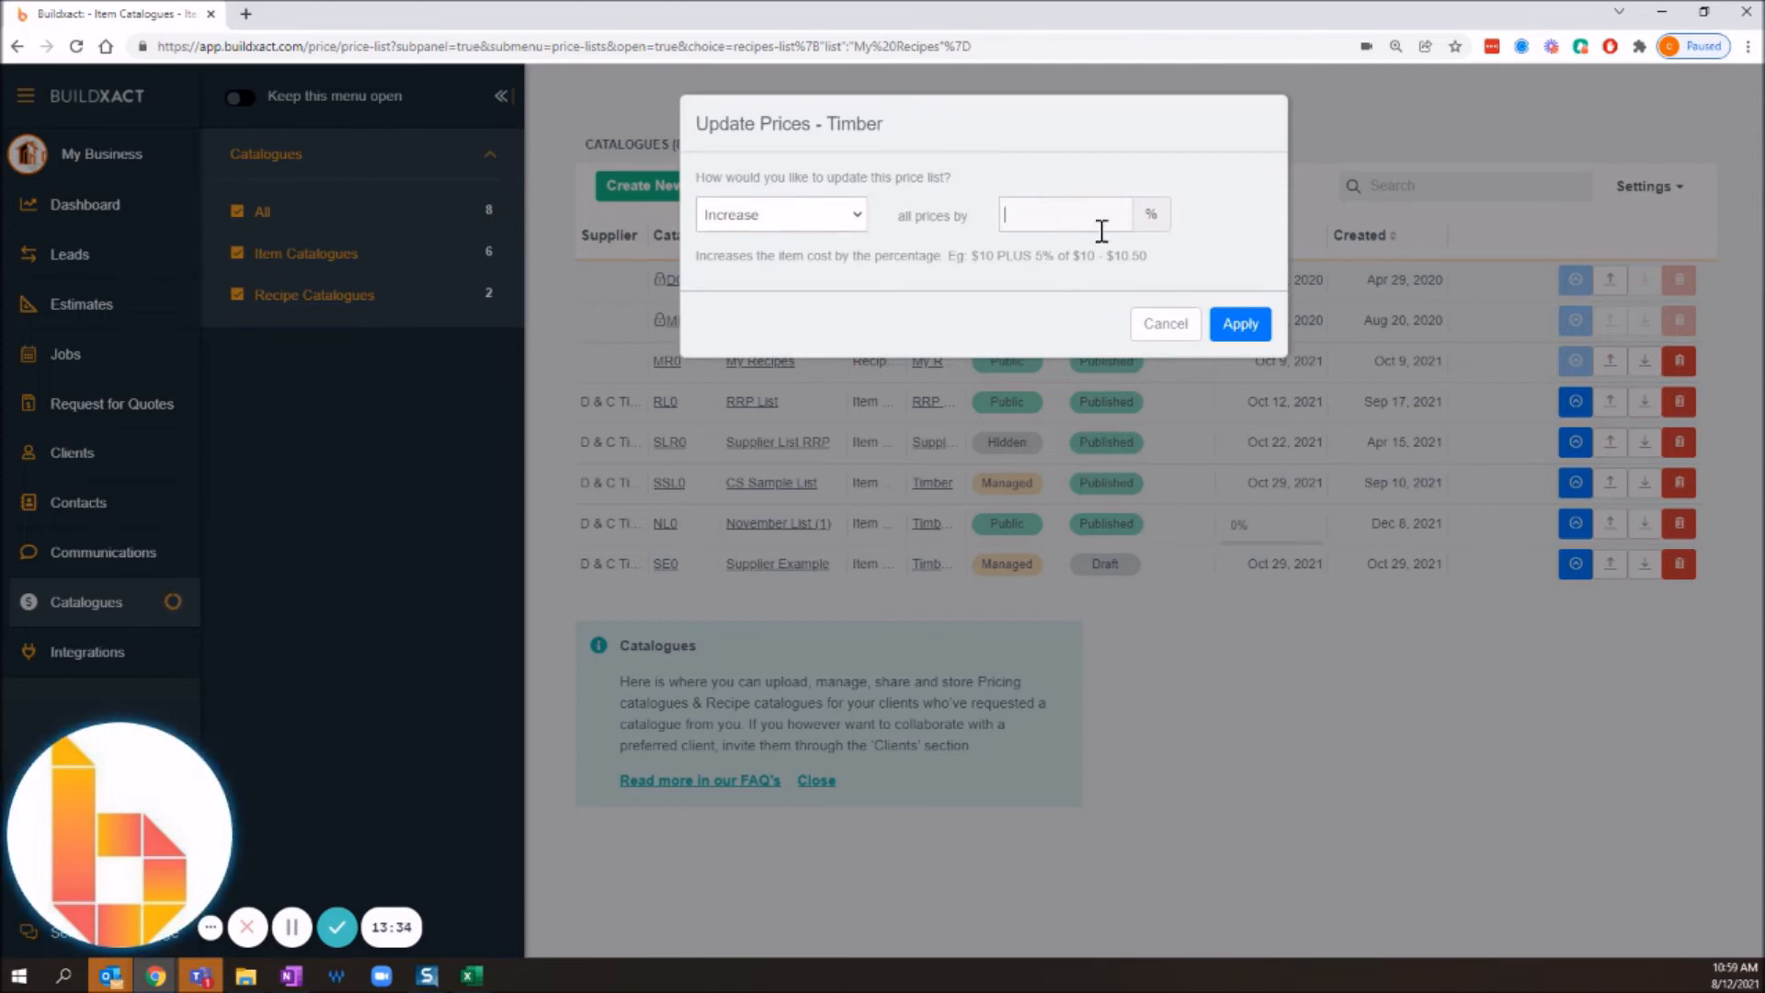
{"action": "left_click", "coordinate": [820, 217]}
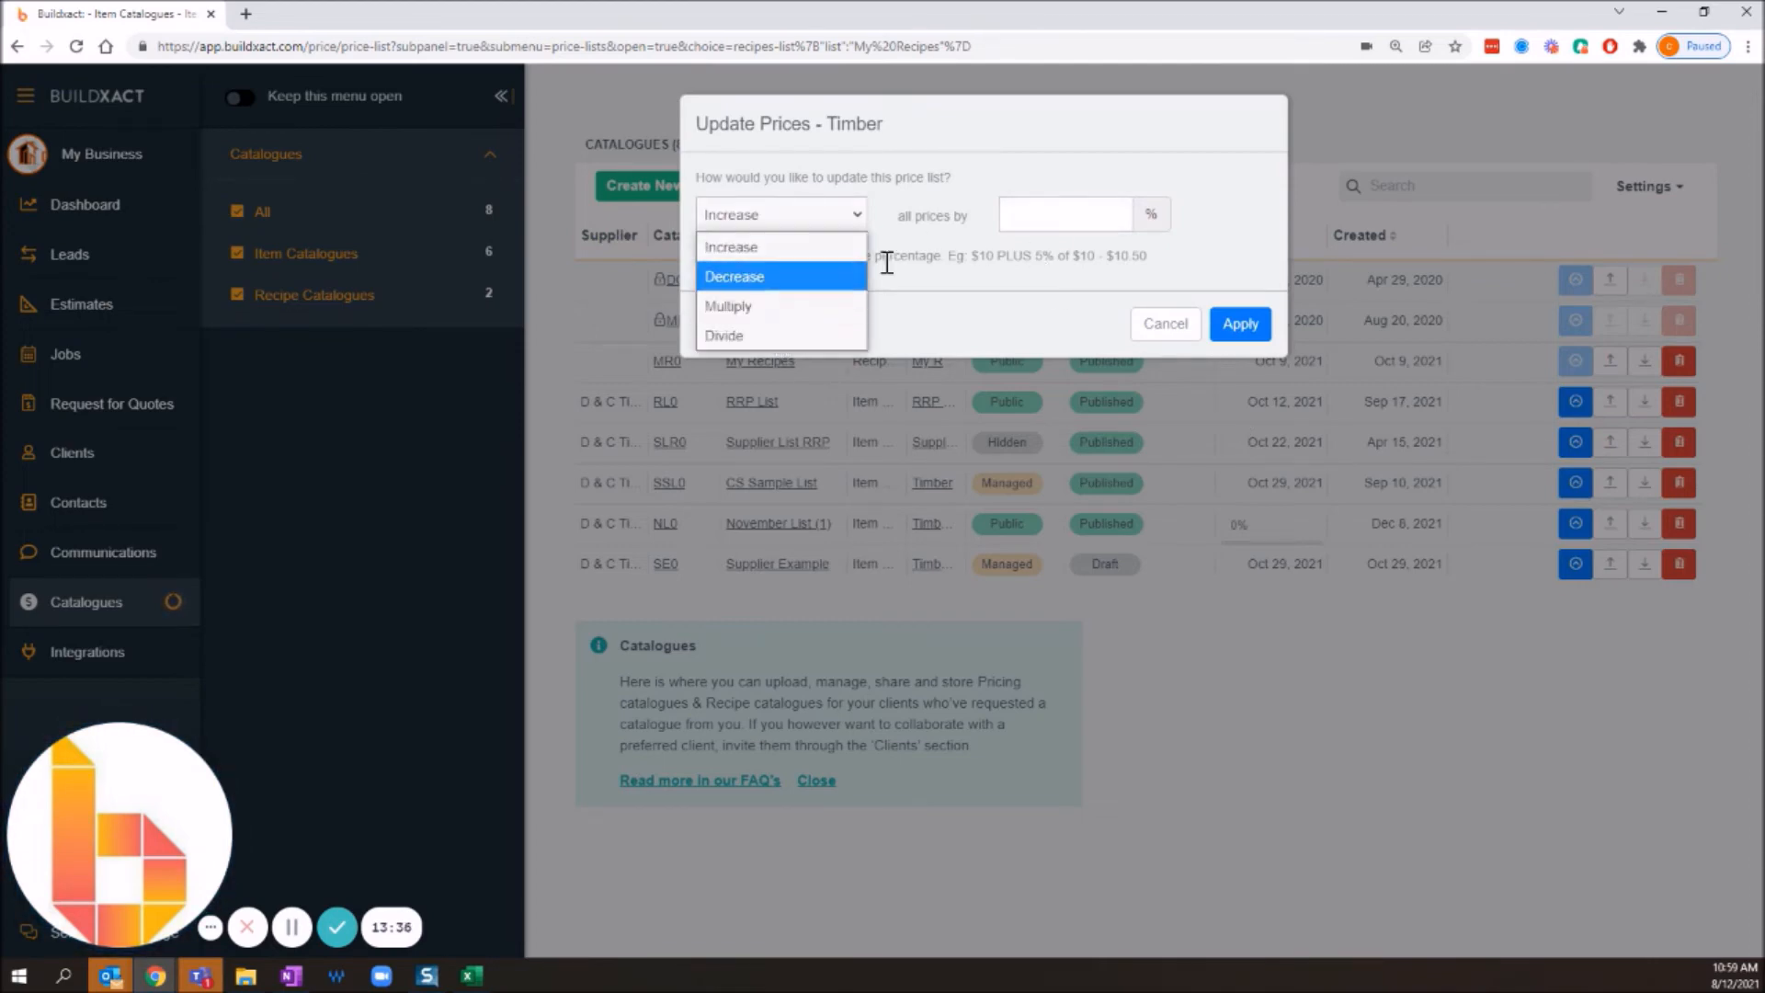
{"action": "left_click", "coordinate": [1008, 251]}
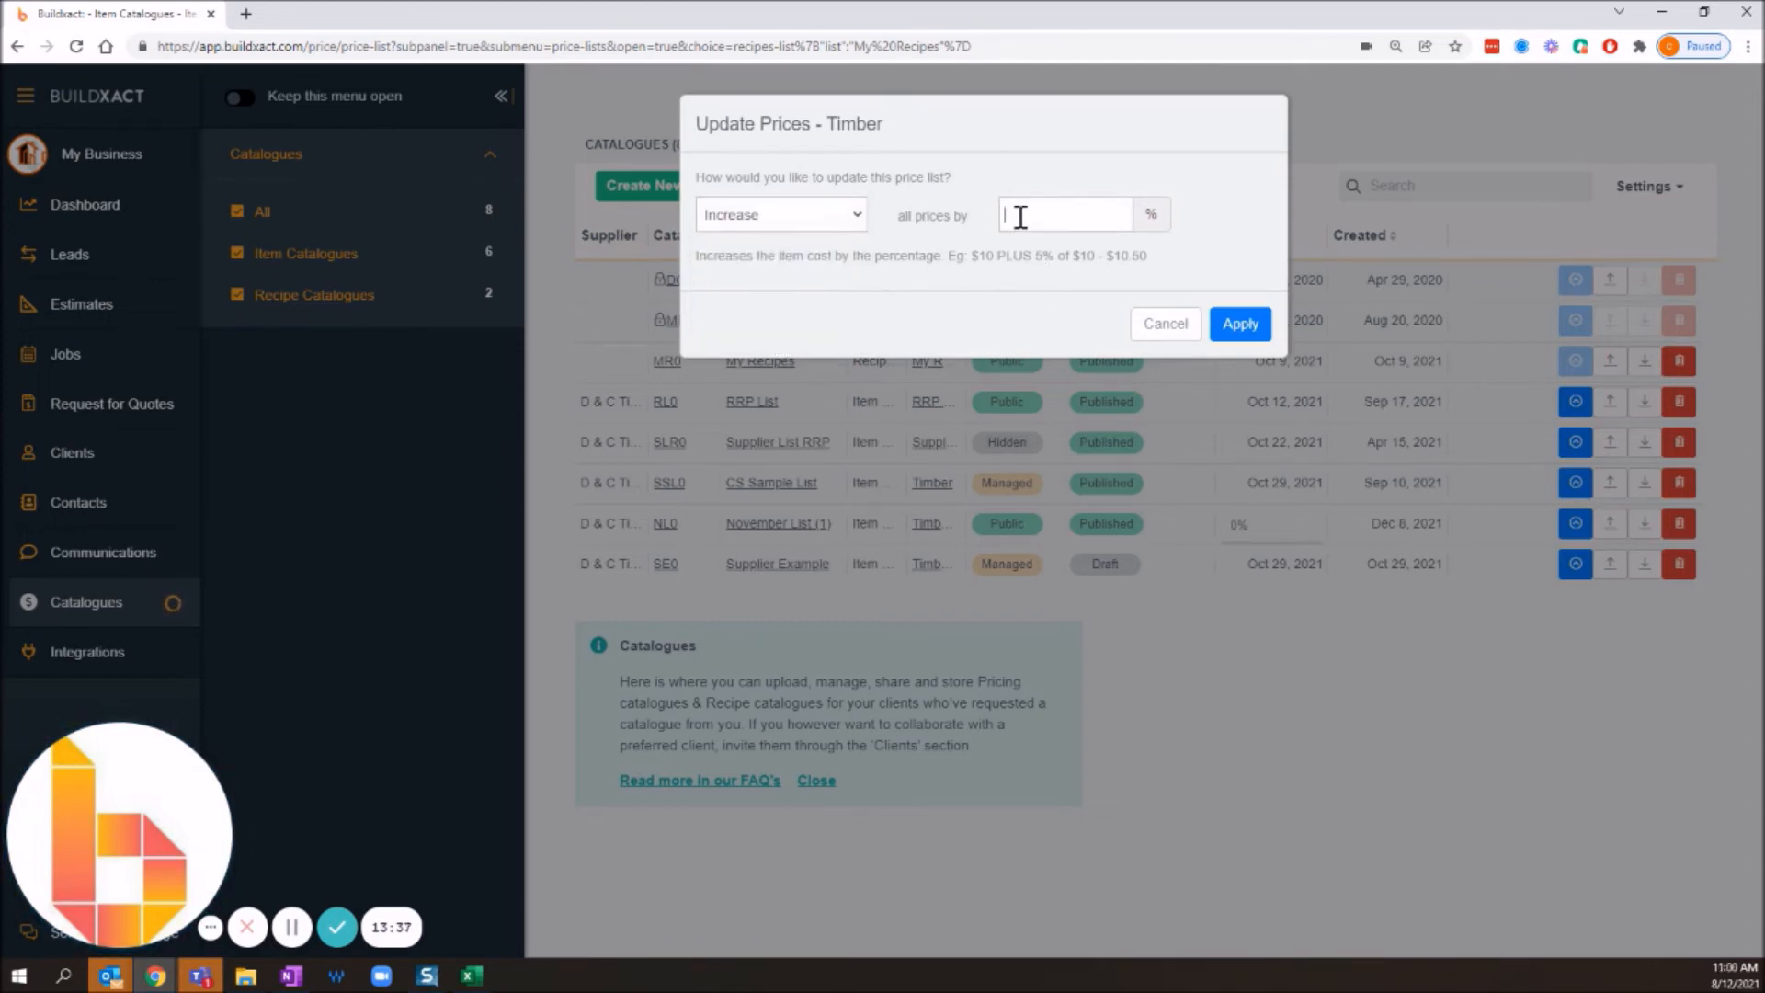
{"action": "left_click", "coordinate": [1164, 324]}
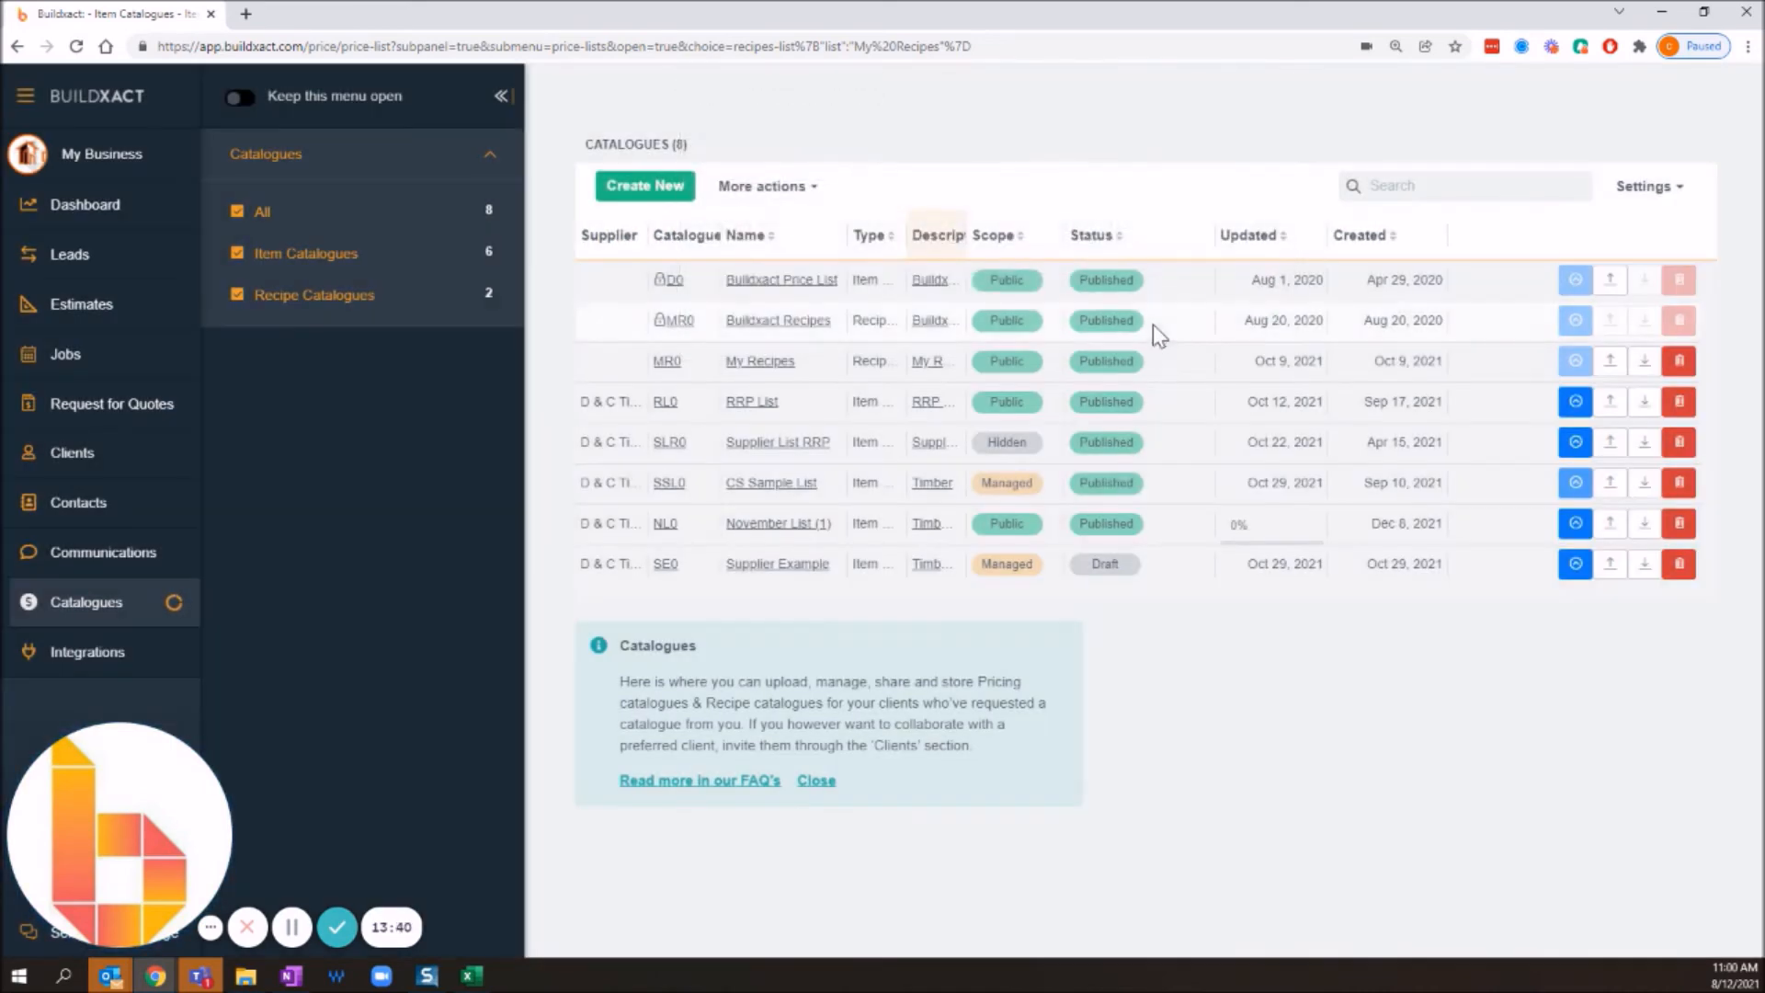
Examine the catalogue item import options for the CS Sample List, and cancel without importing
{"action": "left_click", "coordinate": [1611, 485]}
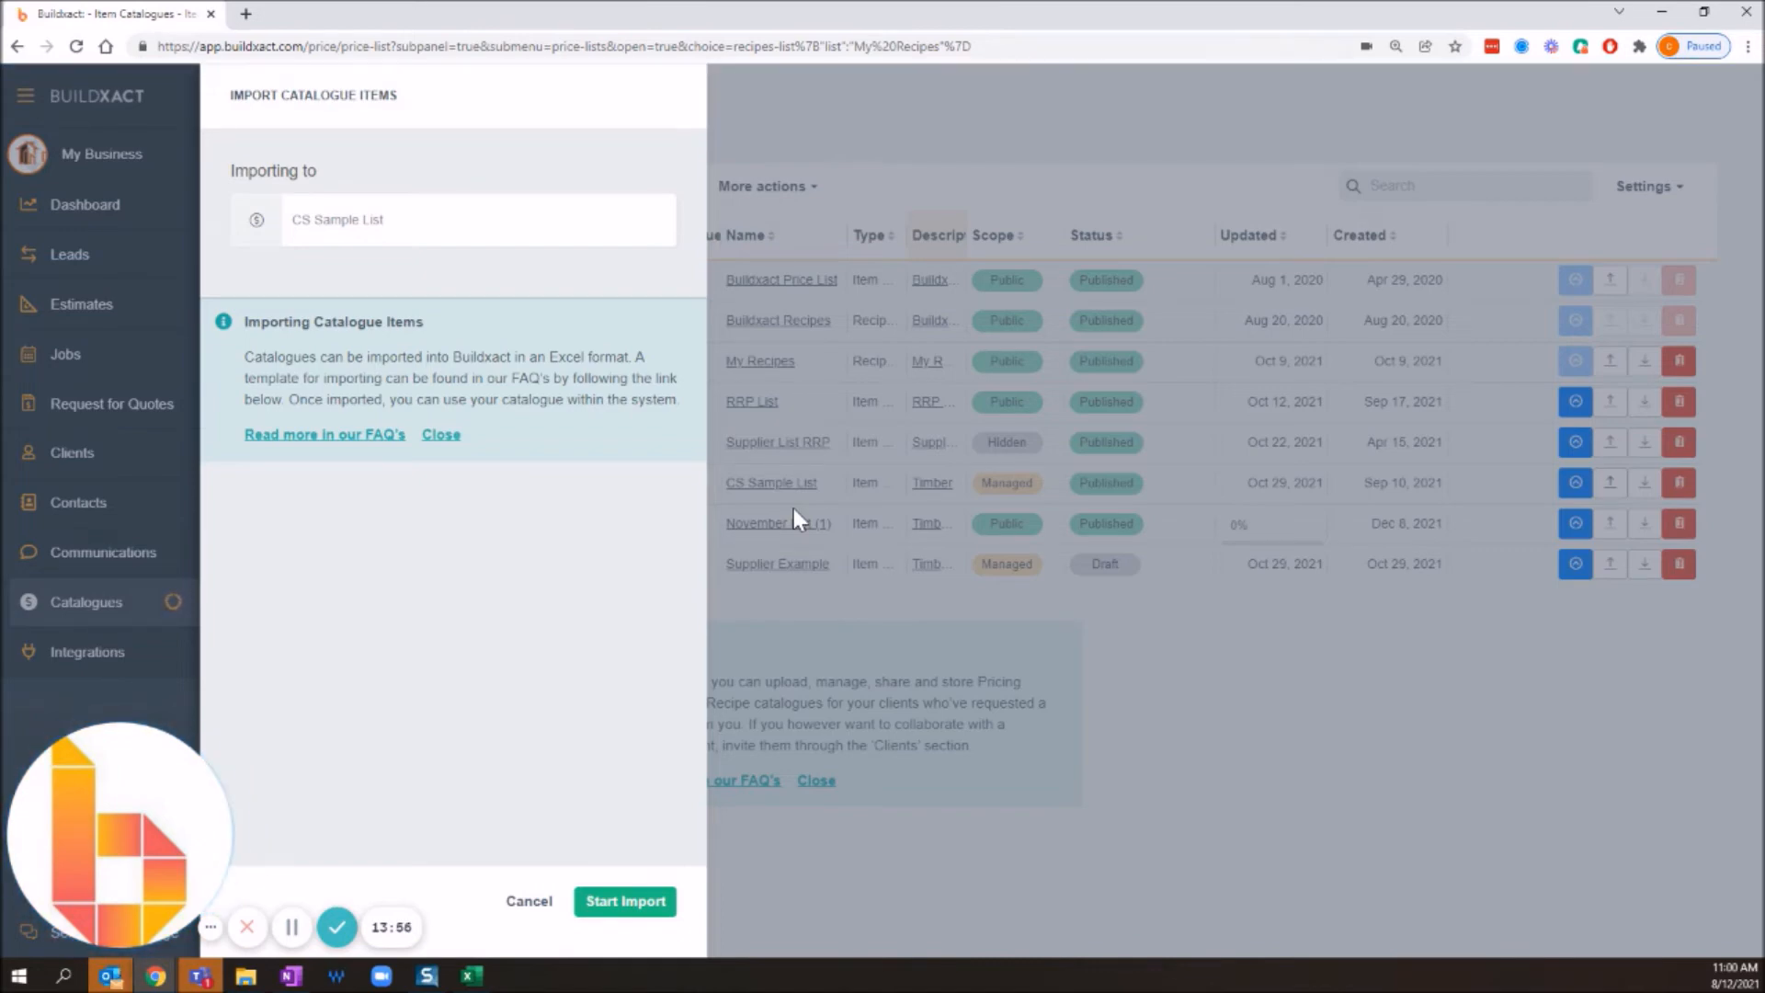
{"action": "left_click", "coordinate": [528, 903]}
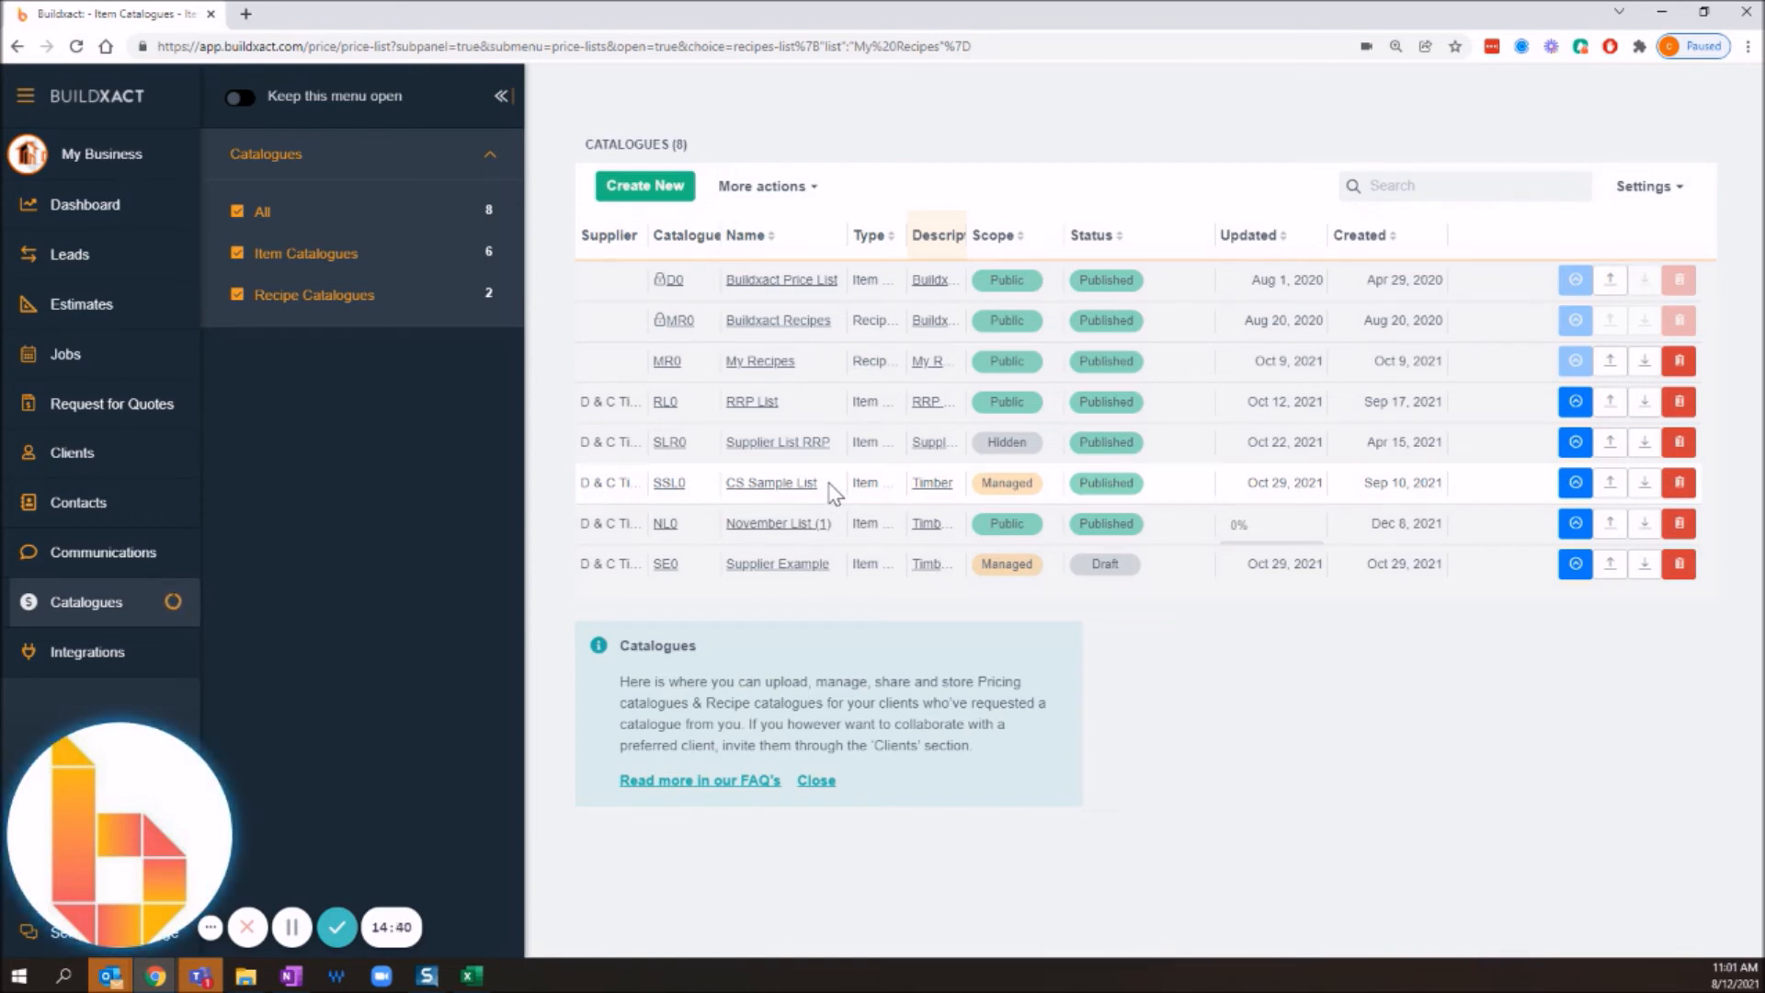
Review the items of the CS Sample List catalogue and its availability details, and return to the catalogue overview
{"action": "left_click", "coordinate": [766, 488]}
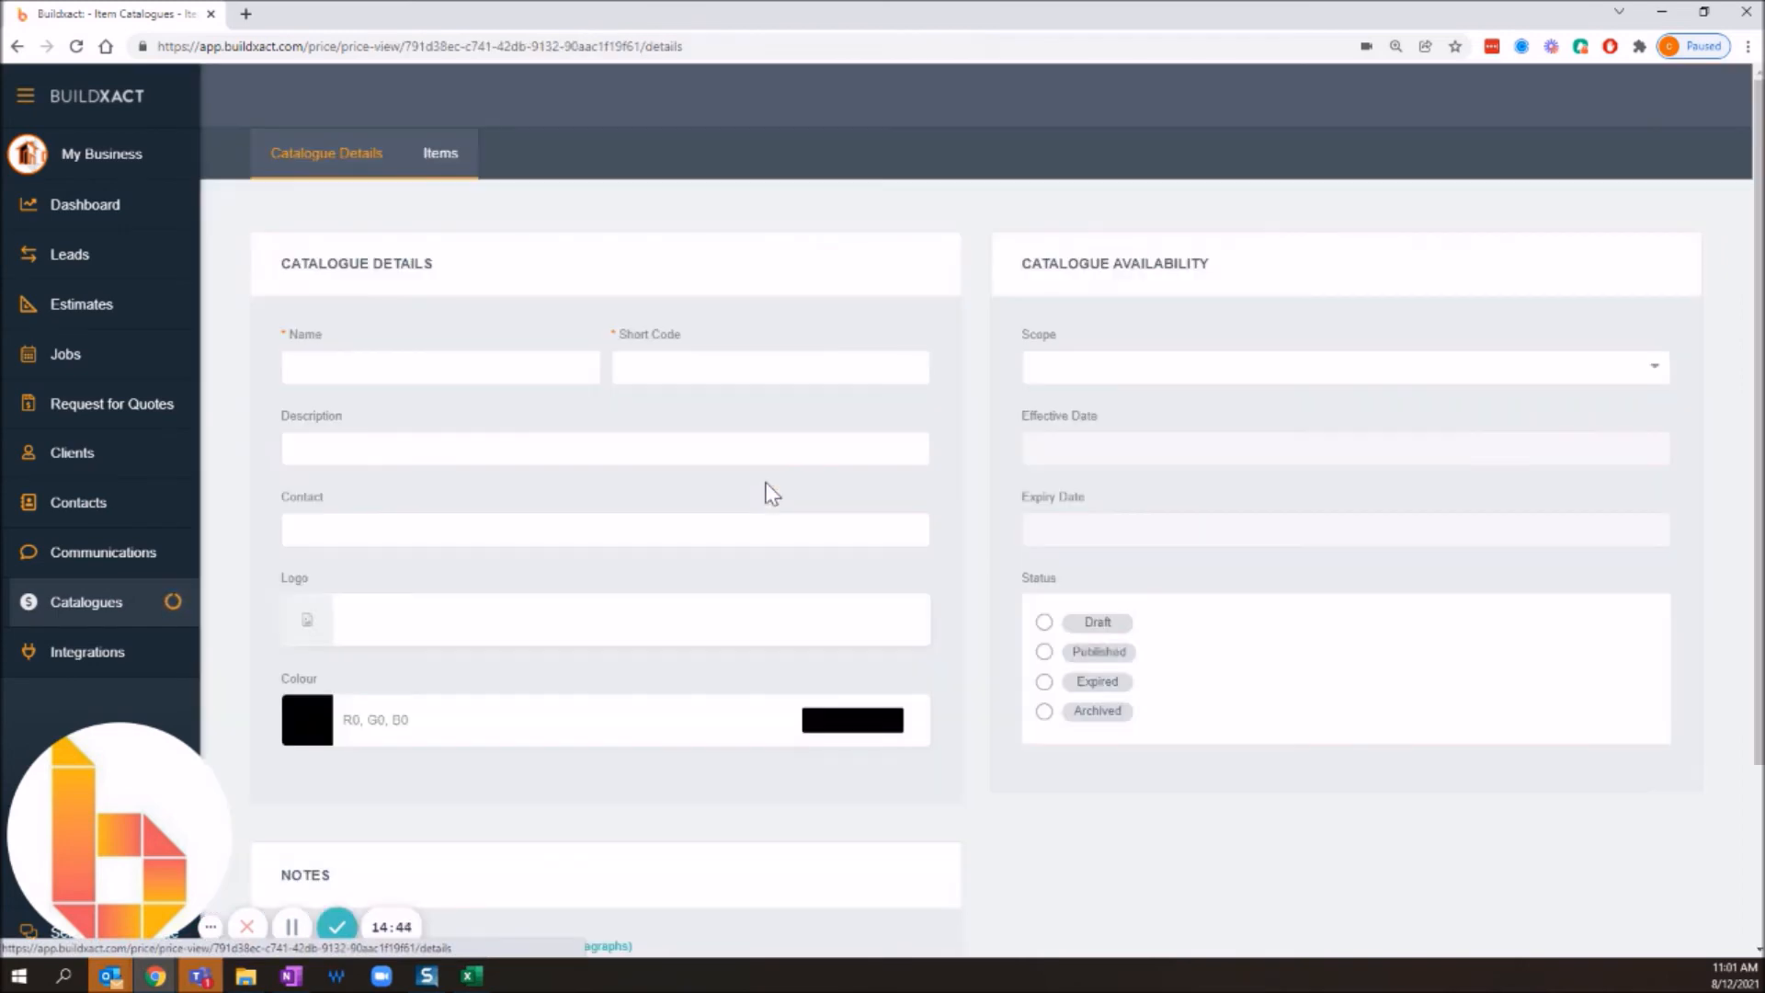
{"action": "left_click", "coordinate": [460, 158]}
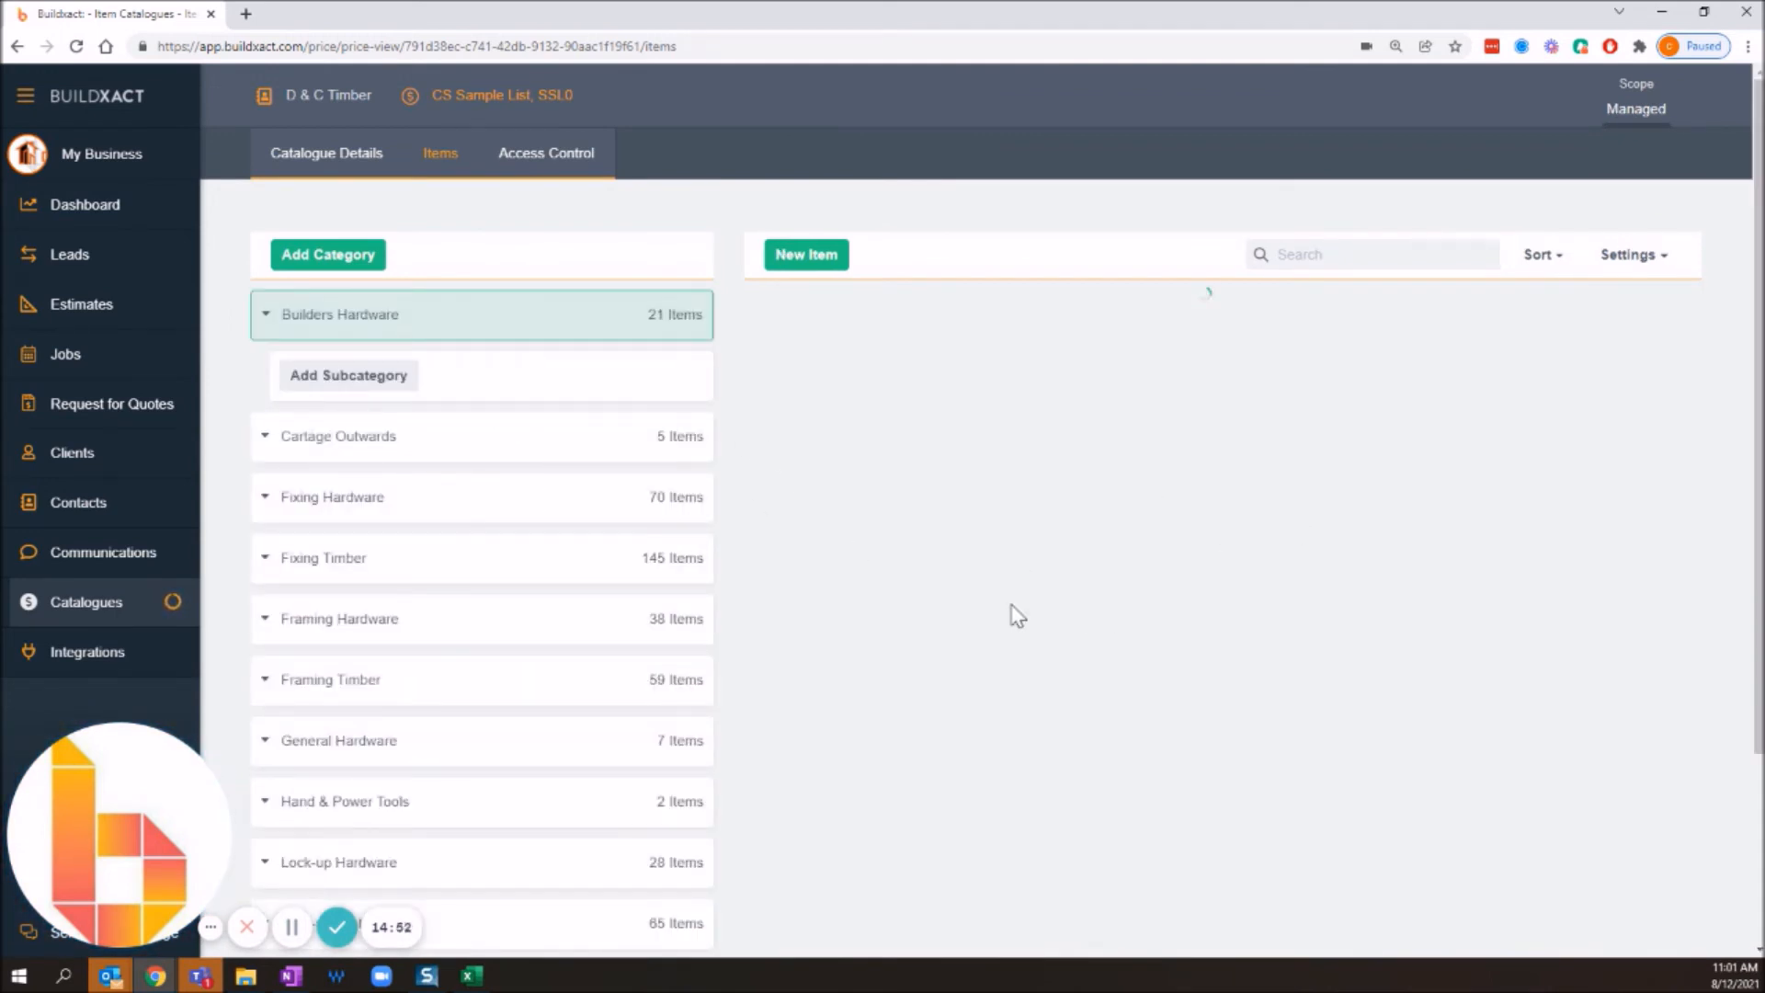
{"action": "left_click", "coordinate": [120, 609]}
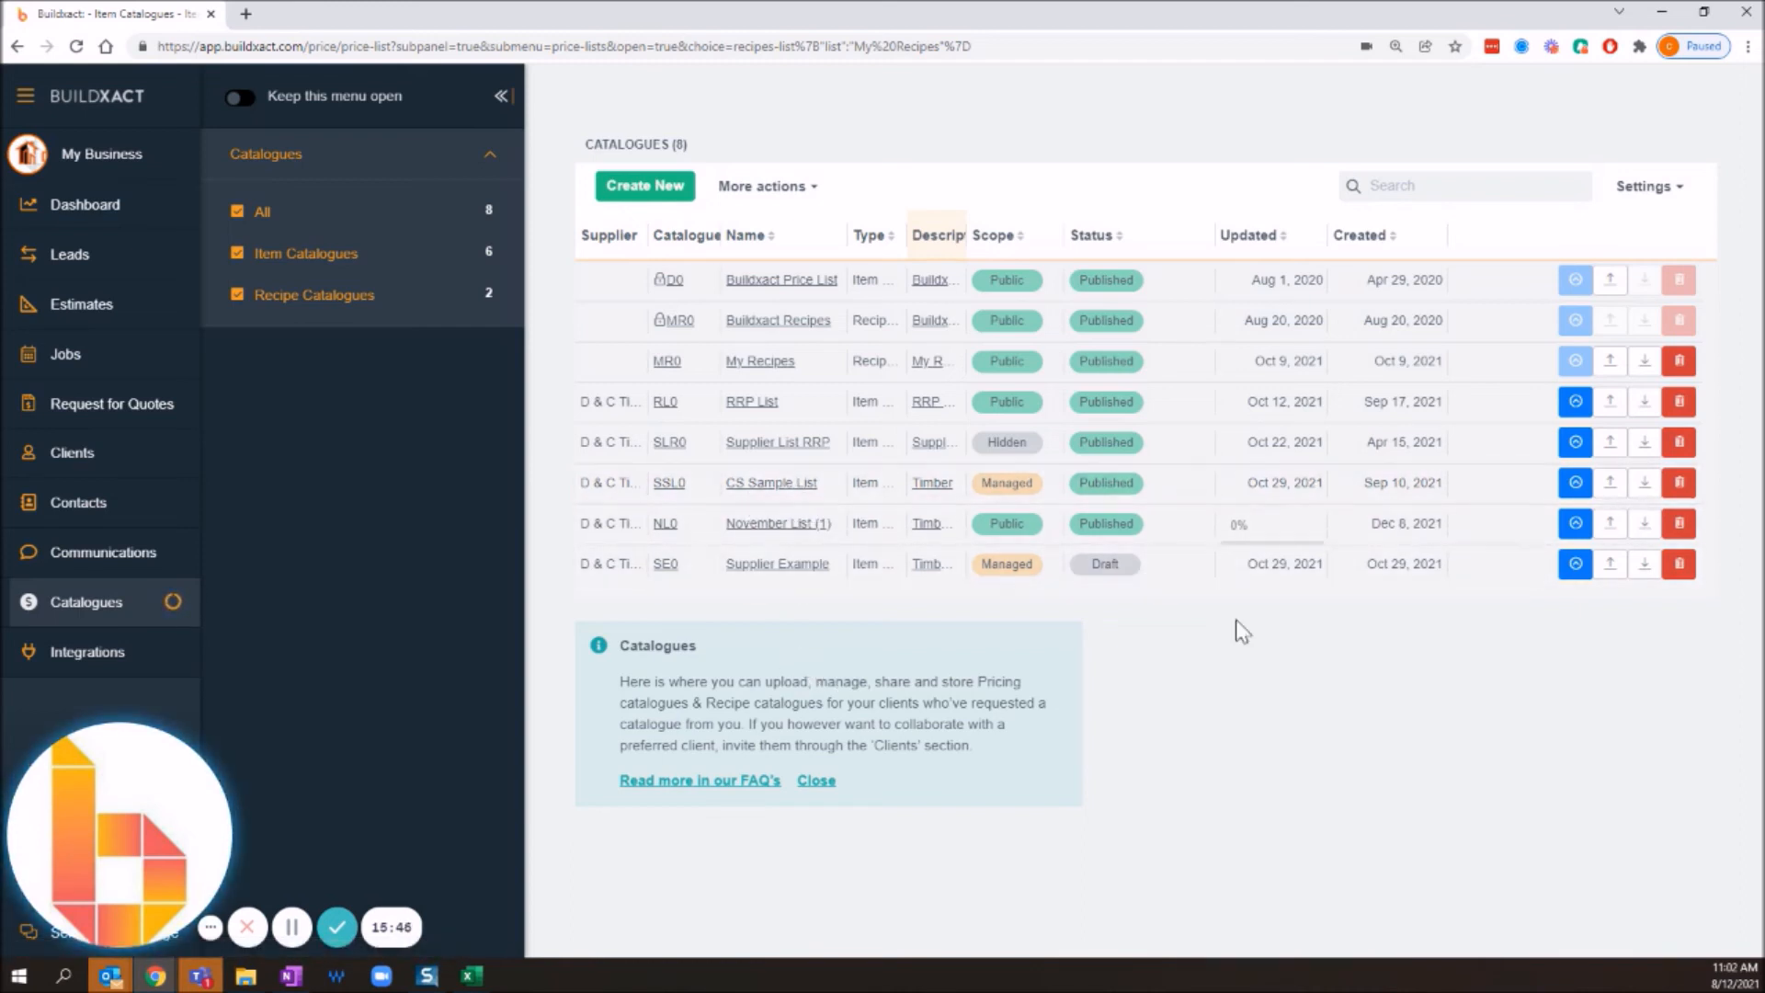
{"action": "left_click", "coordinate": [762, 485]}
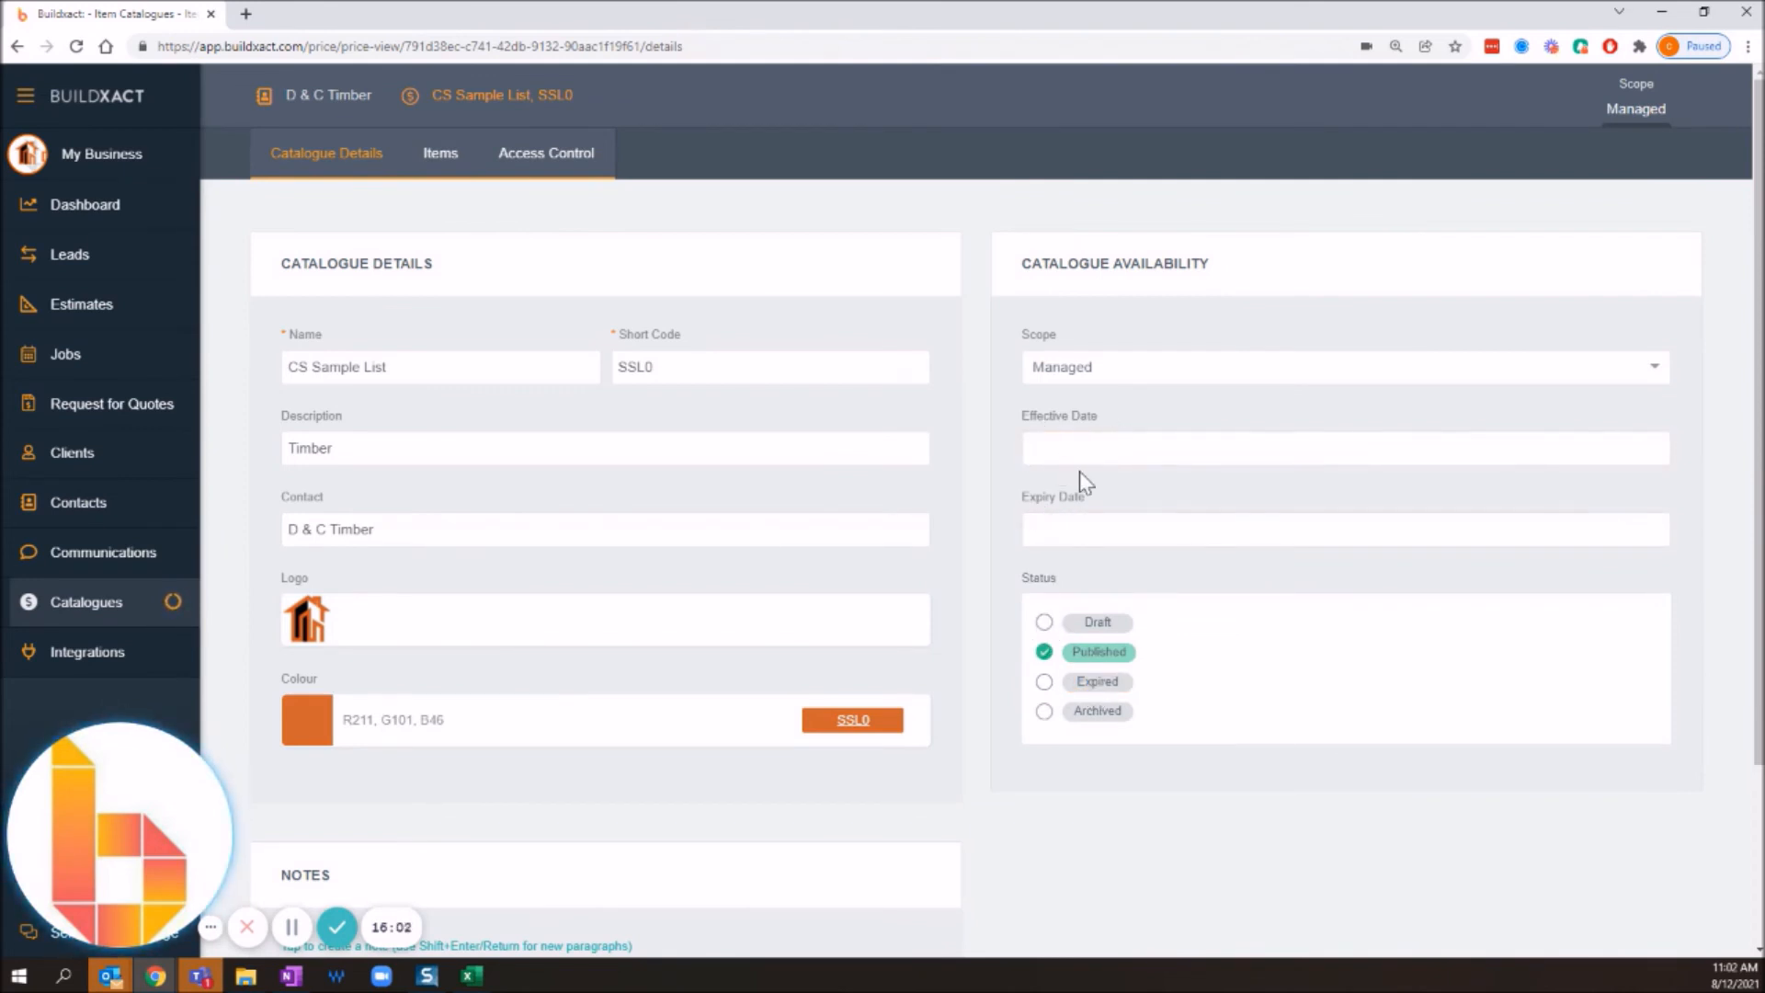
{"action": "left_click", "coordinate": [82, 606]}
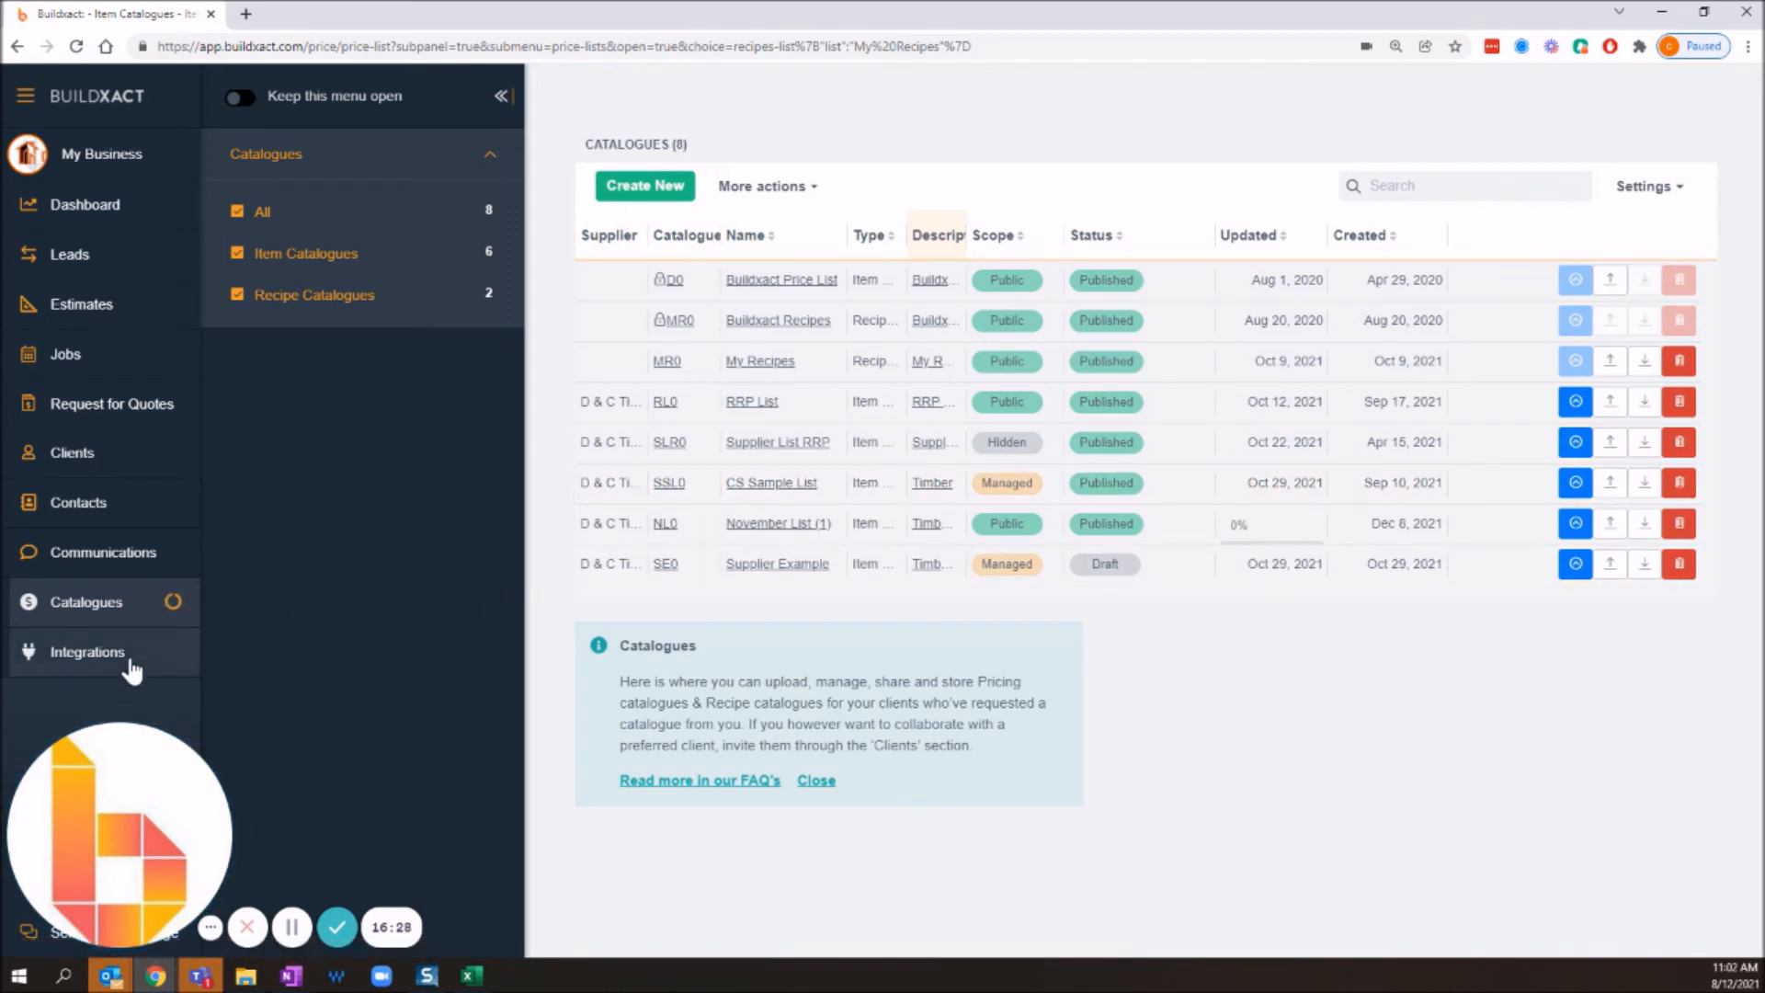
{"action": "left_click", "coordinate": [337, 927]}
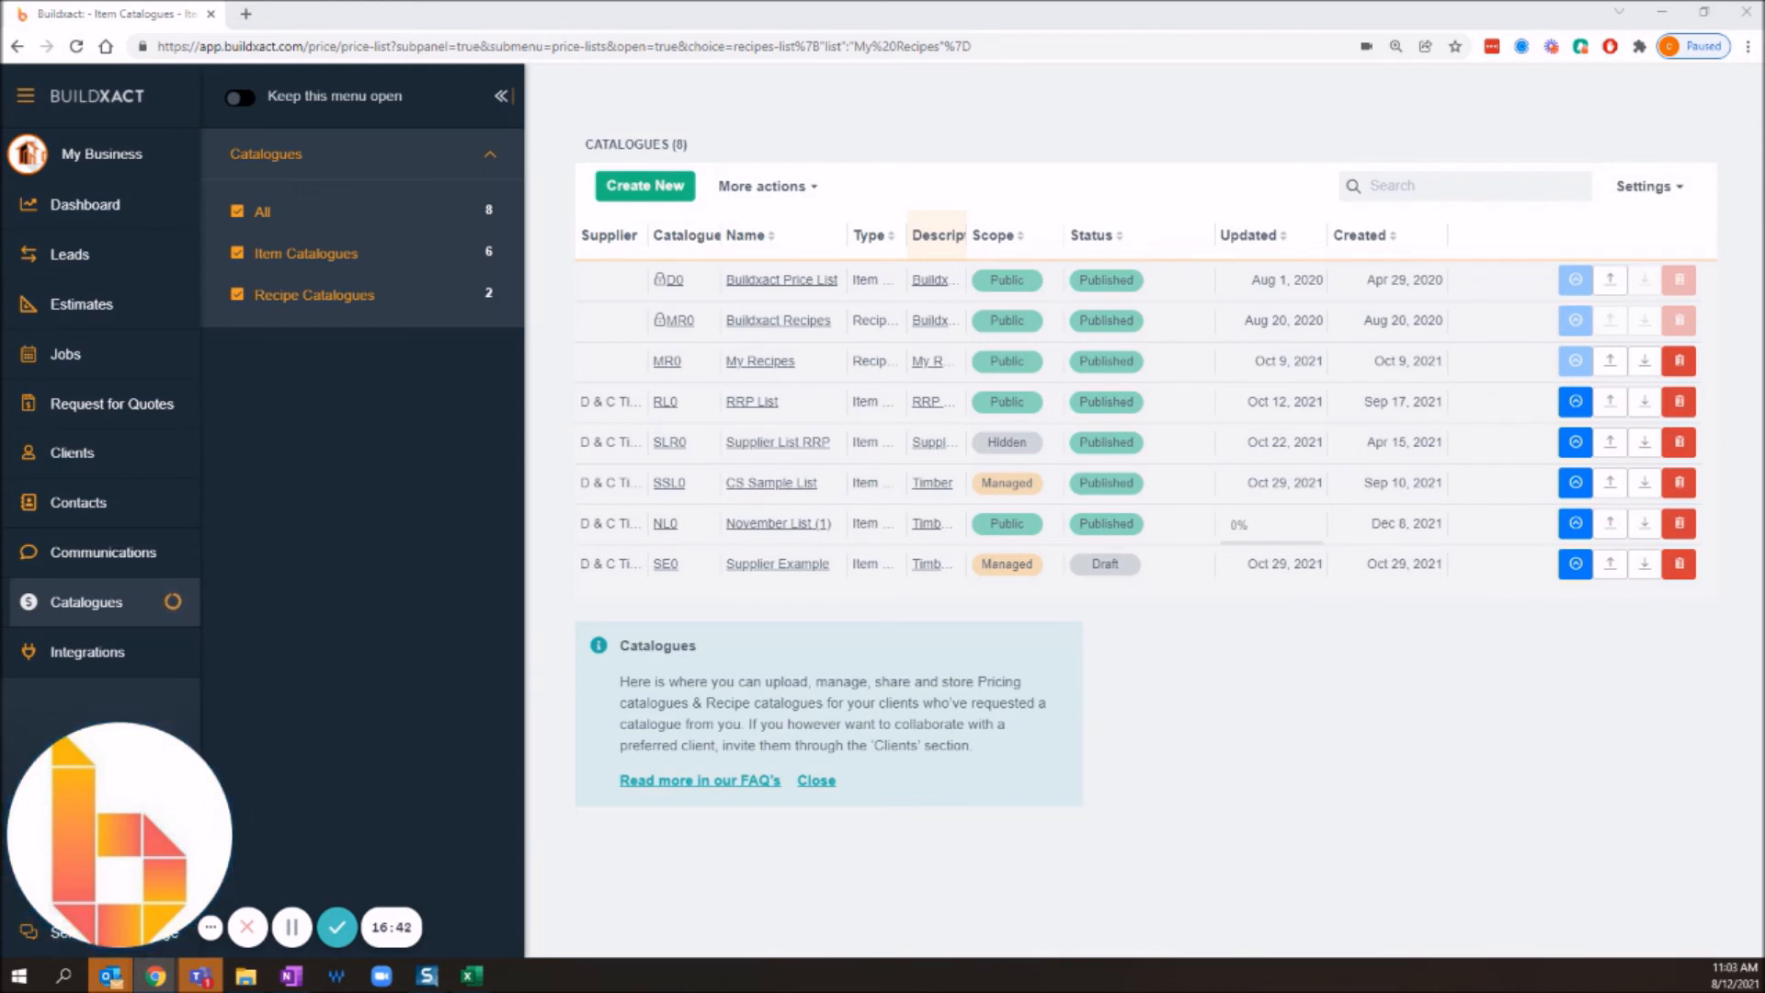
Approve the client connection request that has the Requested status
{"action": "left_click", "coordinate": [107, 457]}
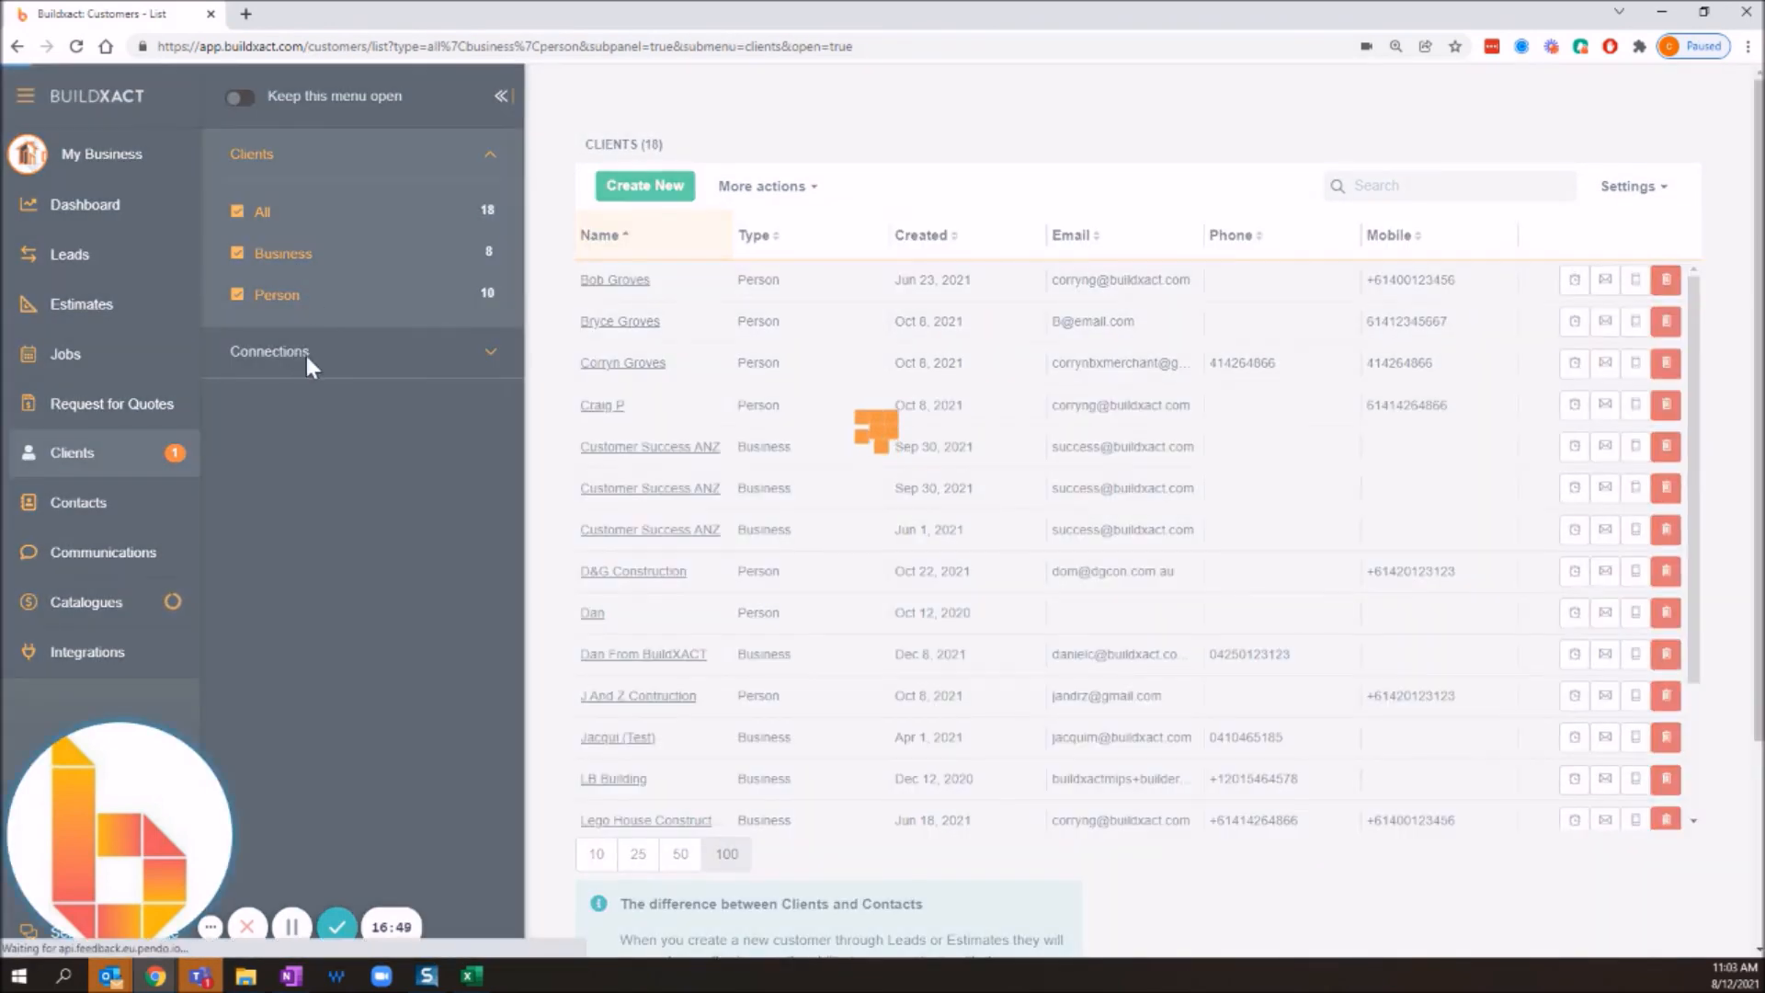
{"action": "left_click", "coordinate": [311, 353]}
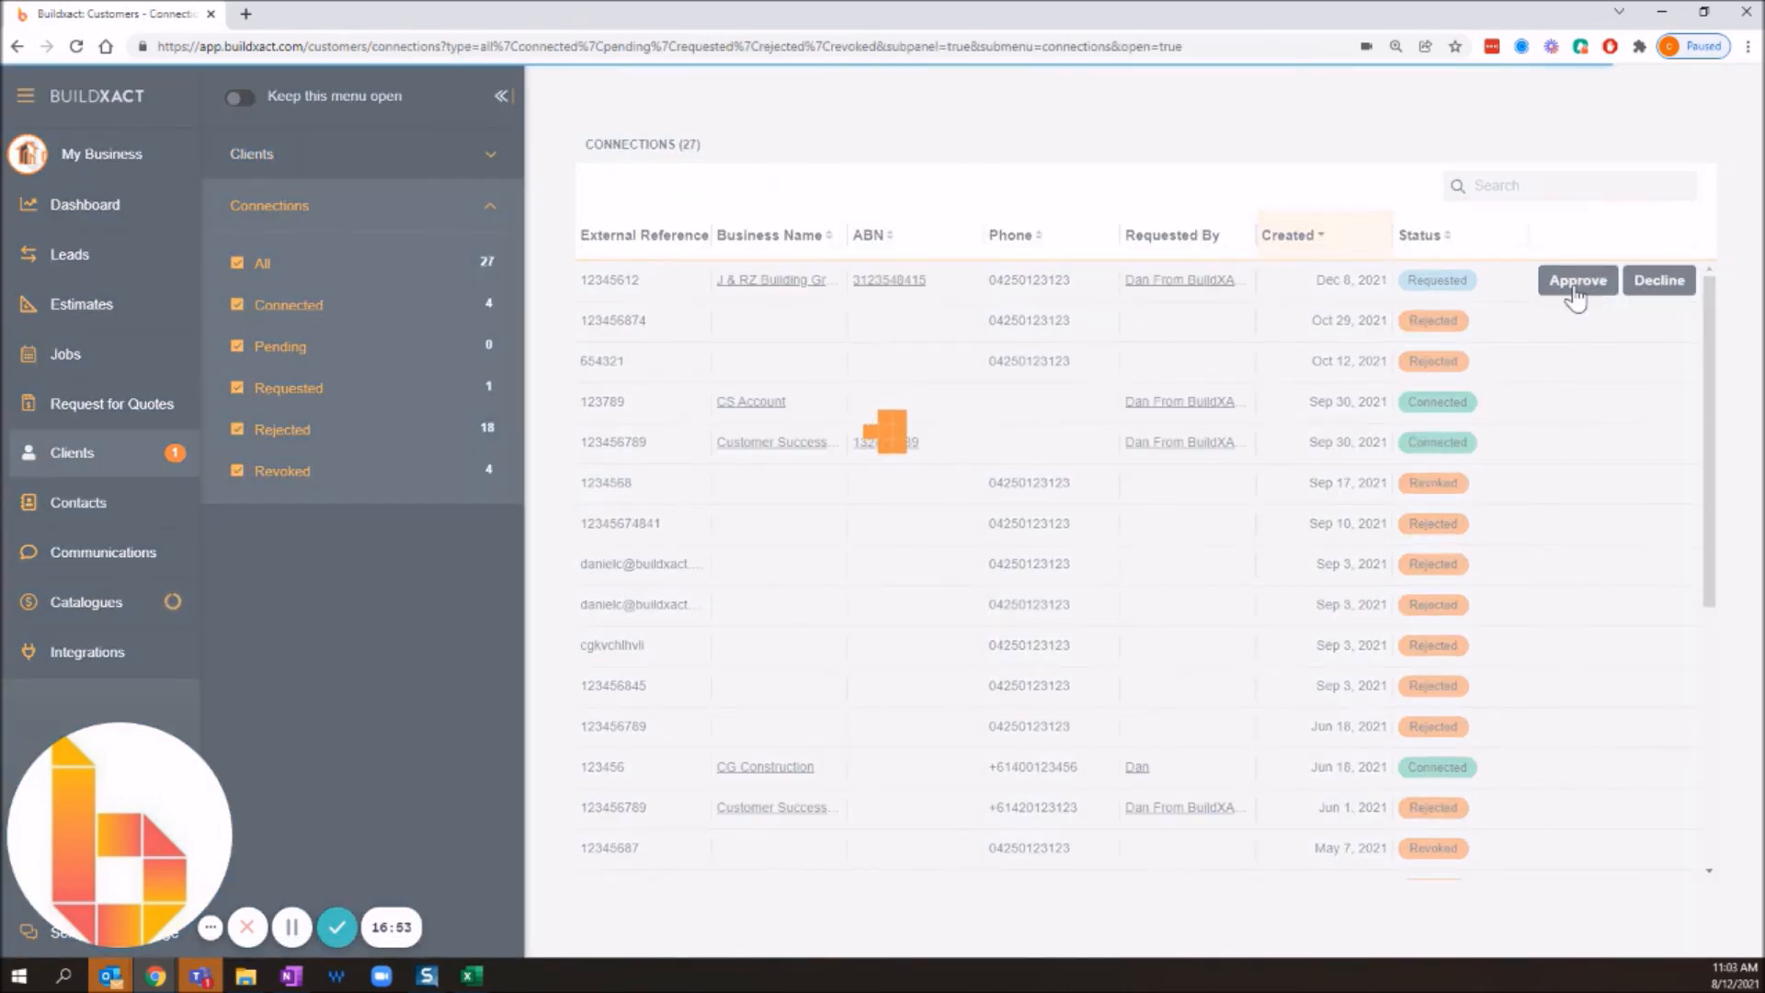
{"action": "left_click", "coordinate": [1578, 280]}
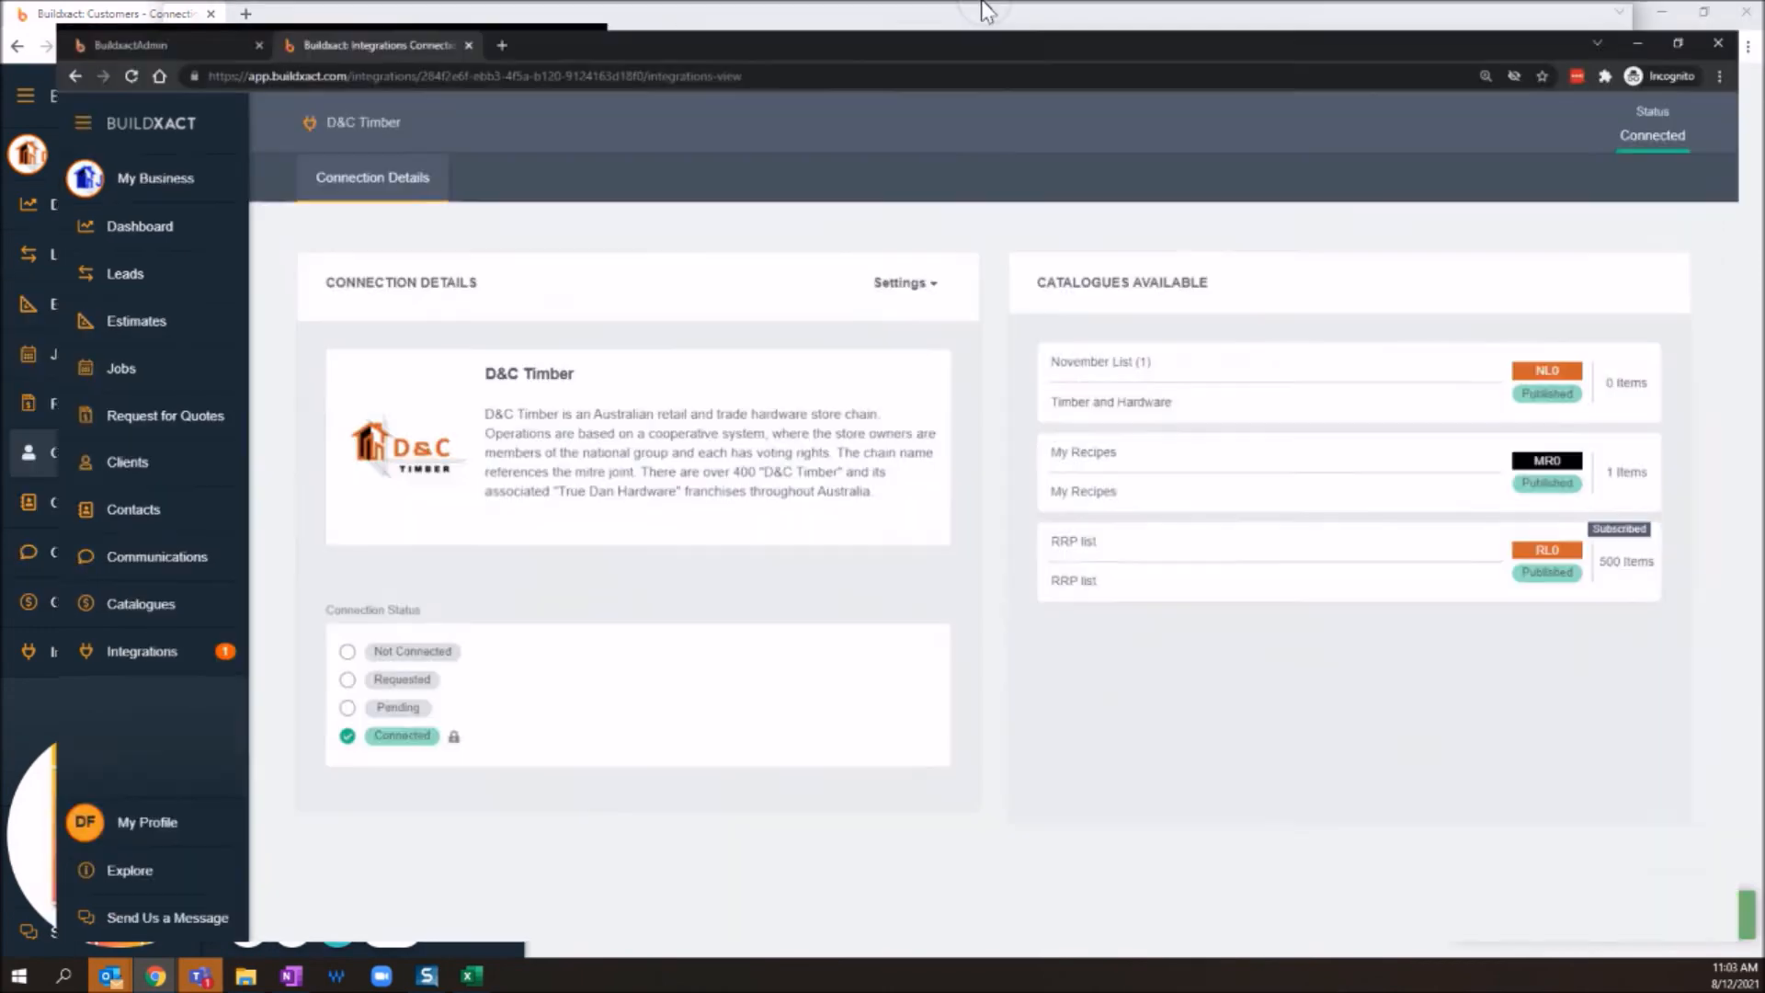
In the builder account's D&C Timber integration, refresh the connection details and subscribe to the November List (1) and My Recipes catalogues
{"action": "key", "text": "F5"}
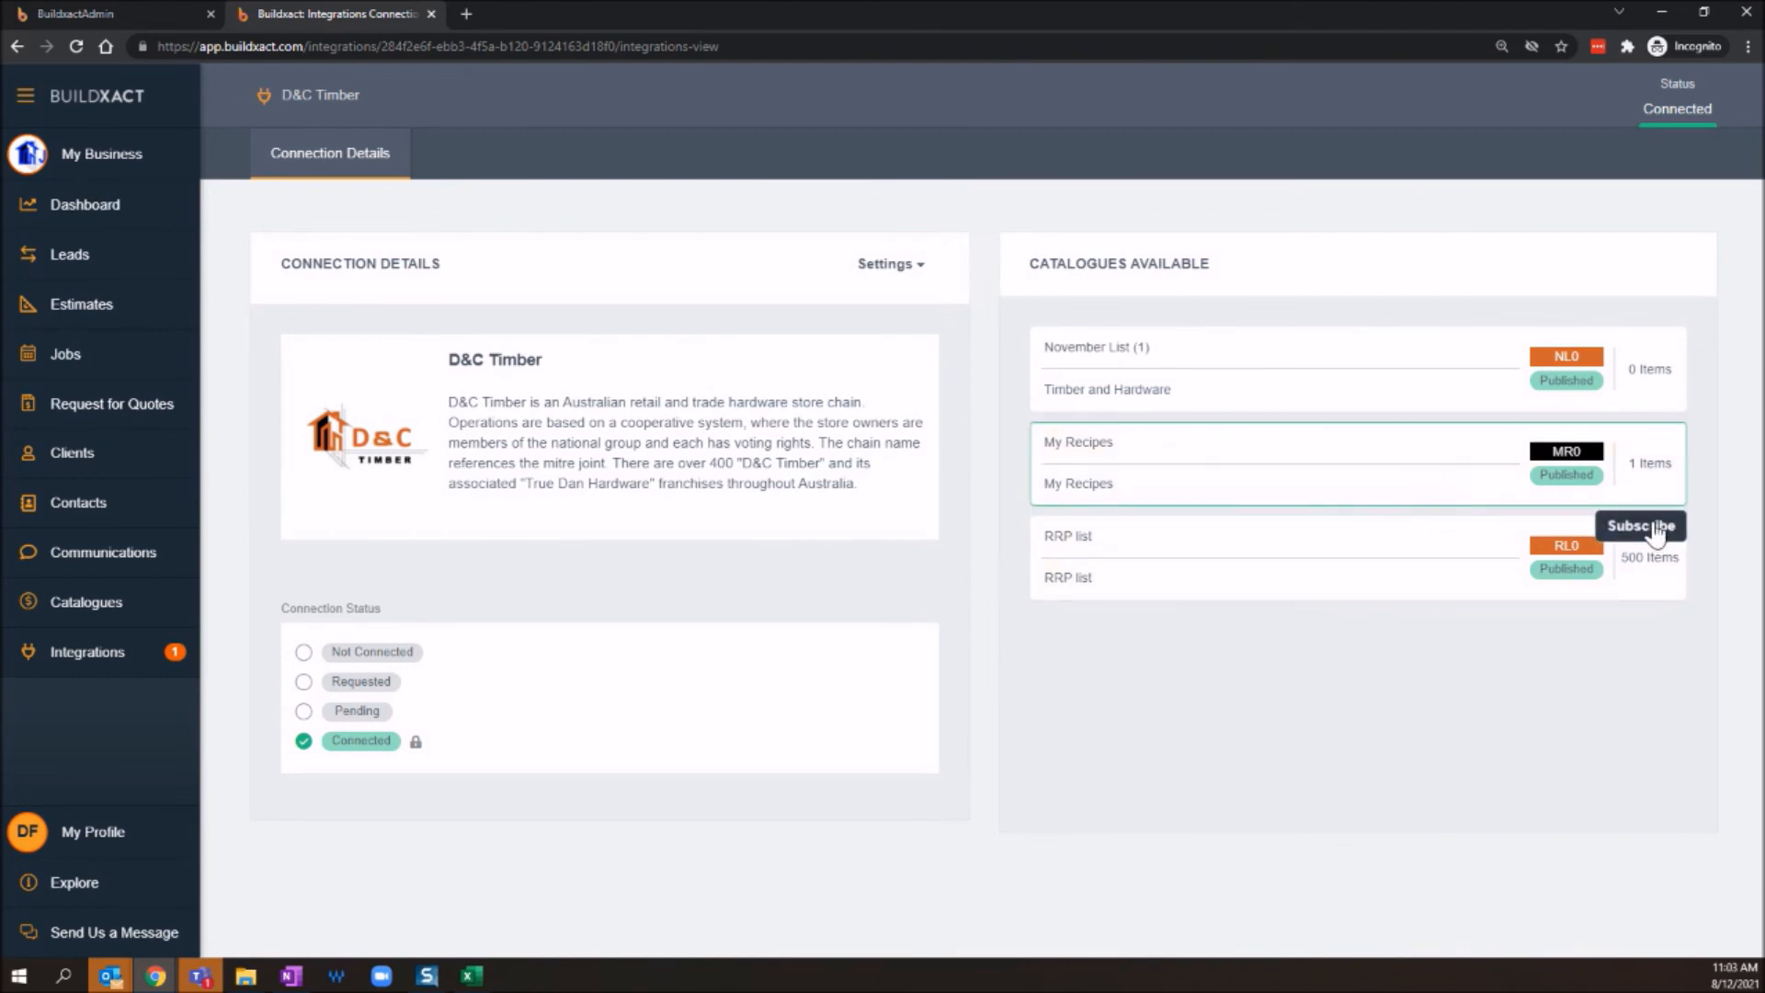
{"action": "left_click", "coordinate": [1544, 452]}
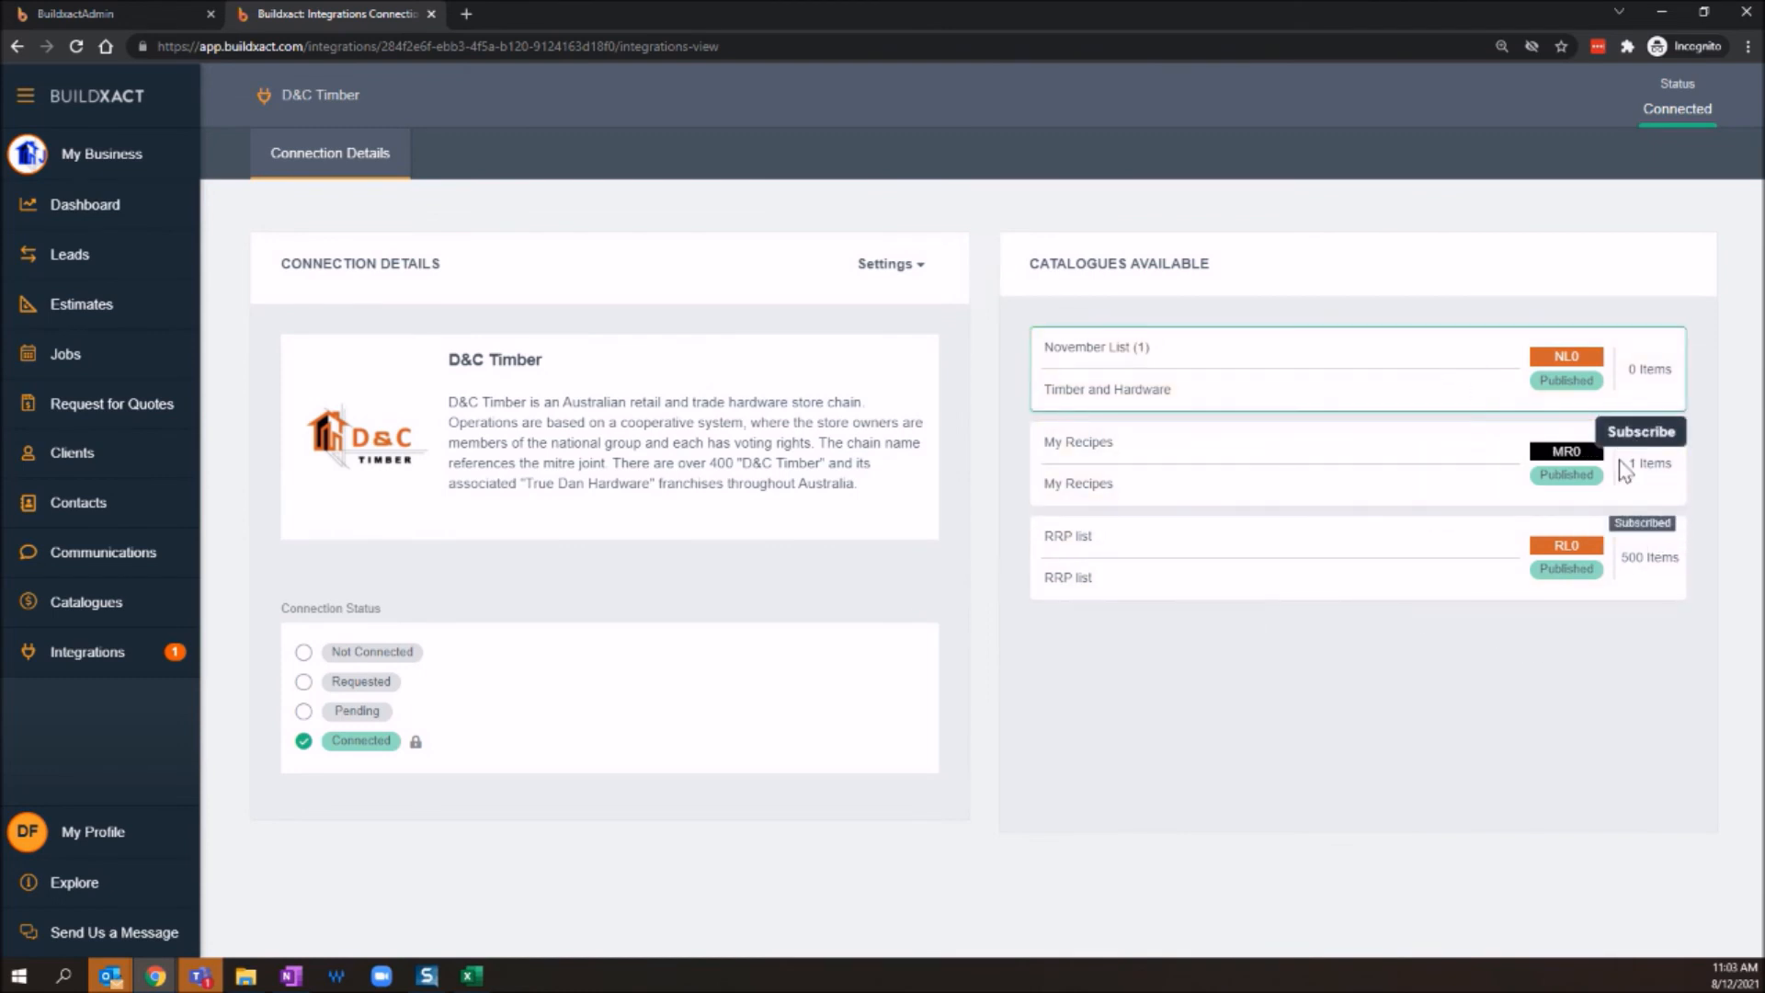
{"action": "left_click", "coordinate": [1638, 430]}
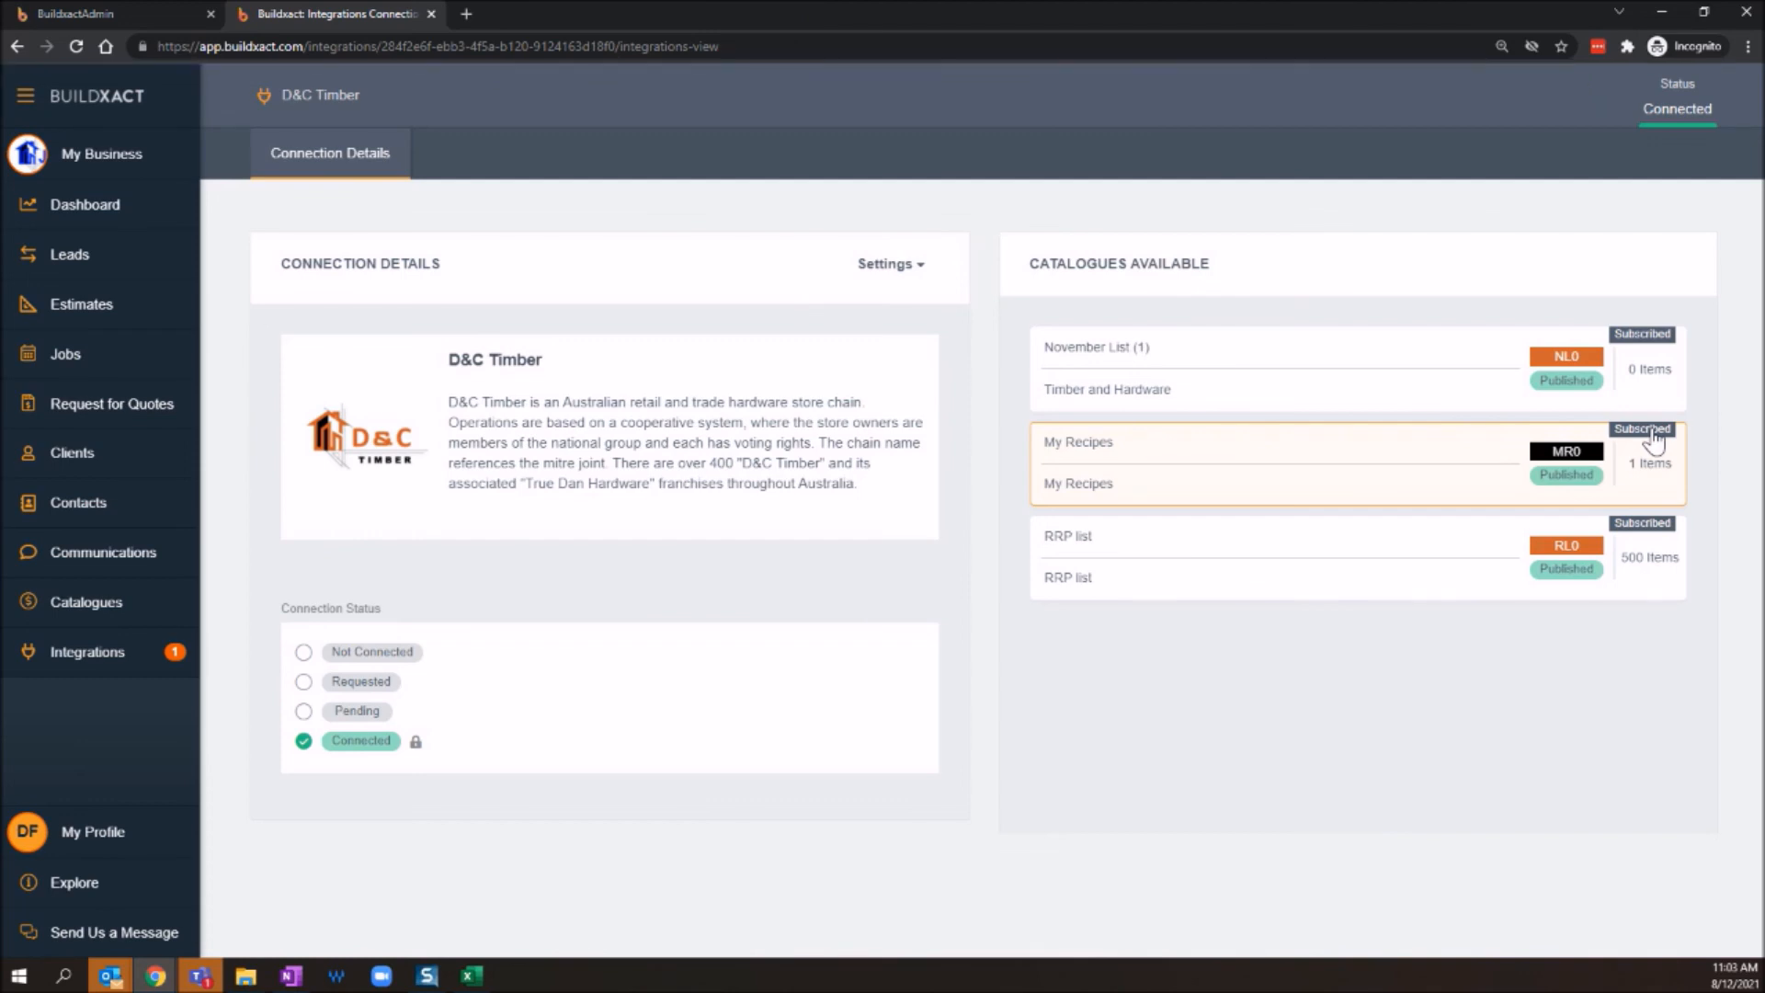
Open the costings of the Single Storey estimate and bring up the options for updating its linked items
{"action": "left_click", "coordinate": [88, 313]}
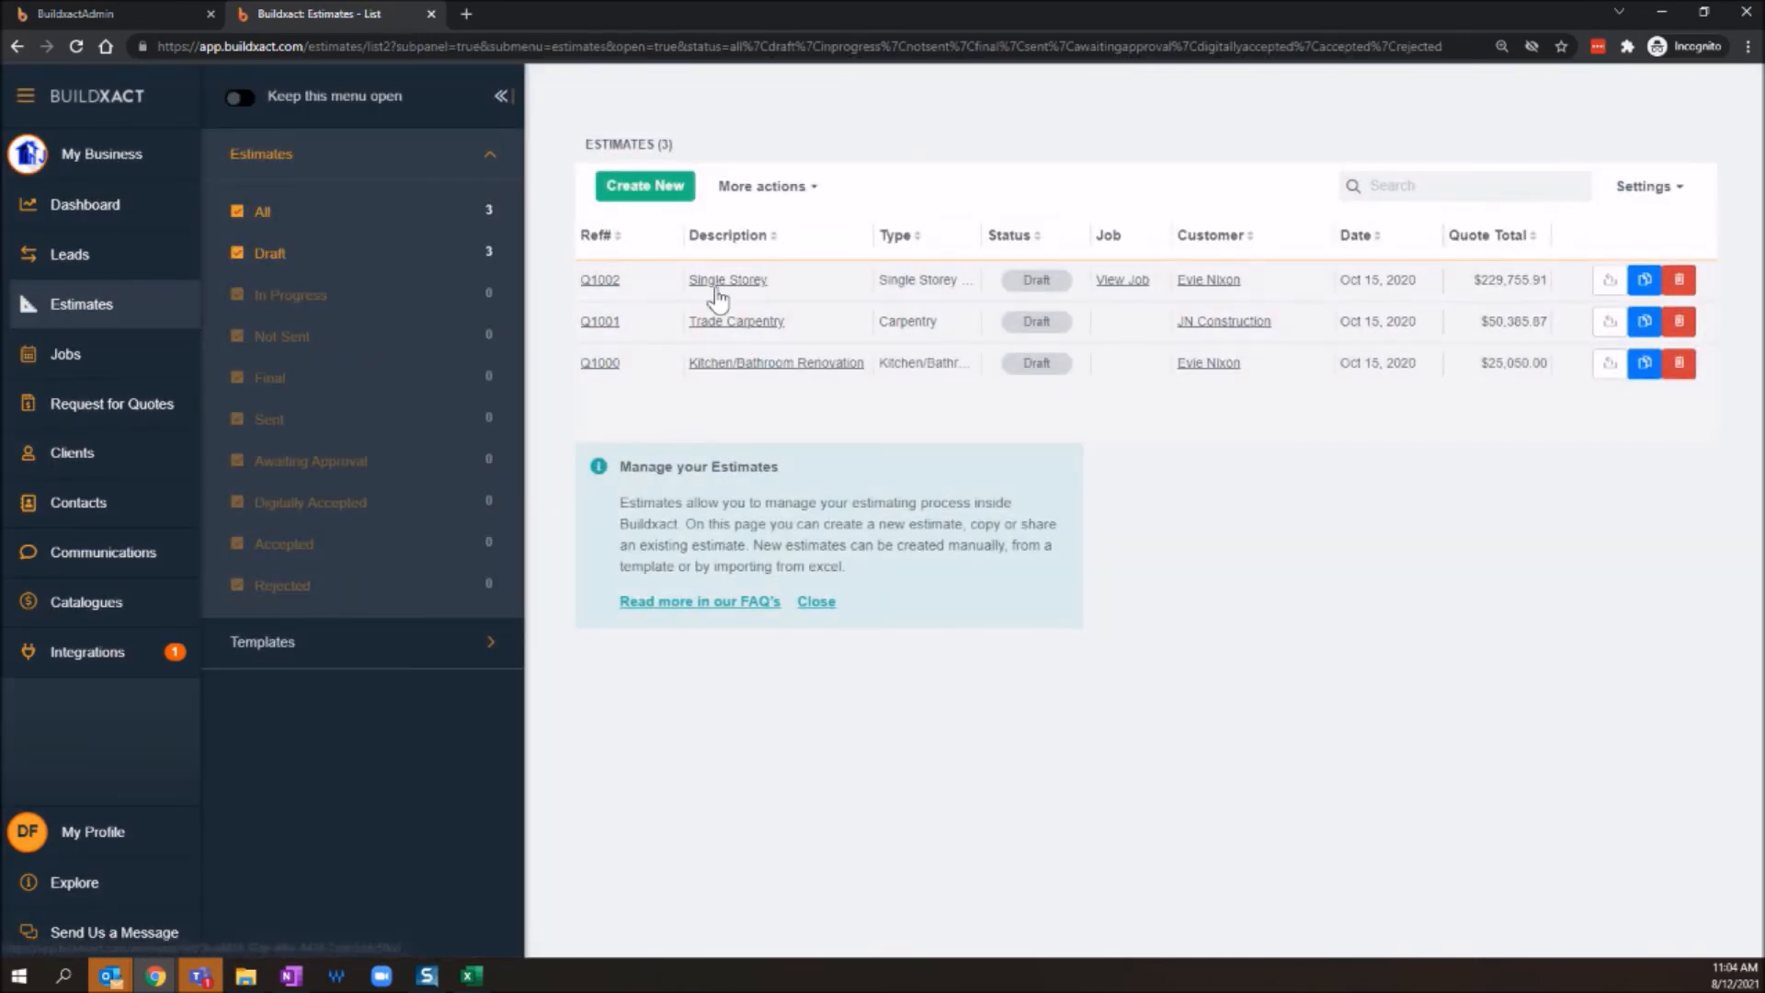
{"action": "left_click", "coordinate": [719, 281]}
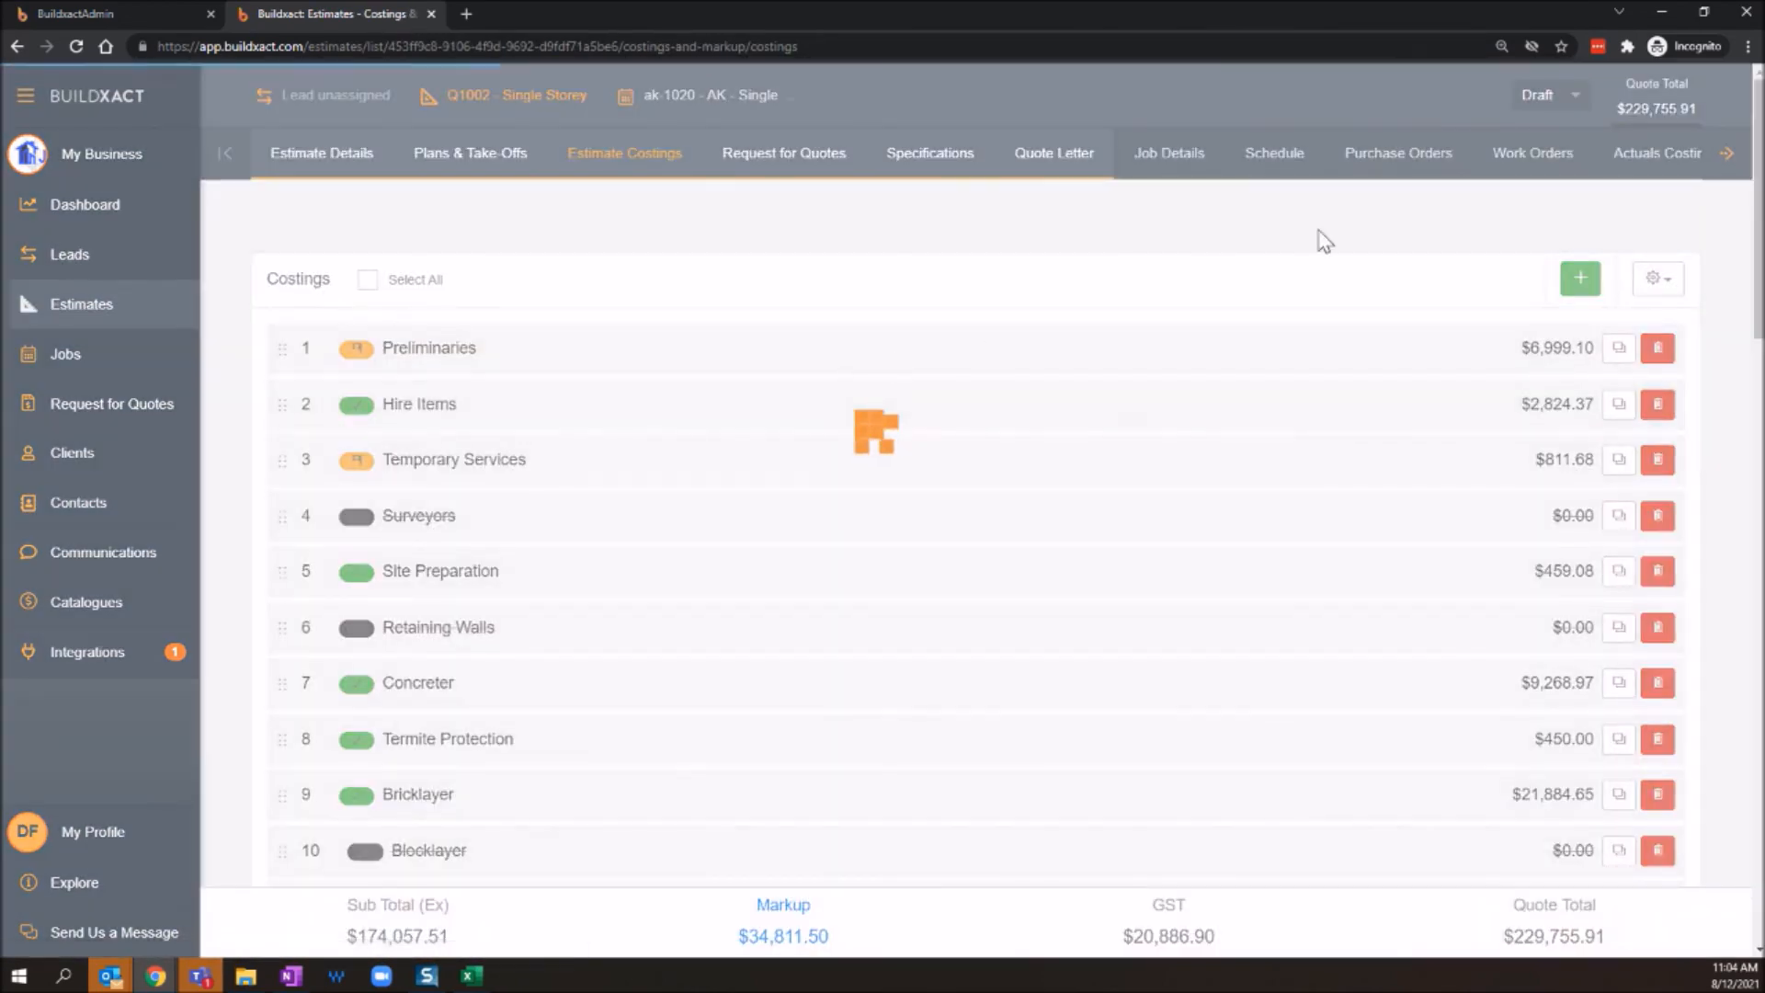
{"action": "left_click", "coordinate": [1656, 278]}
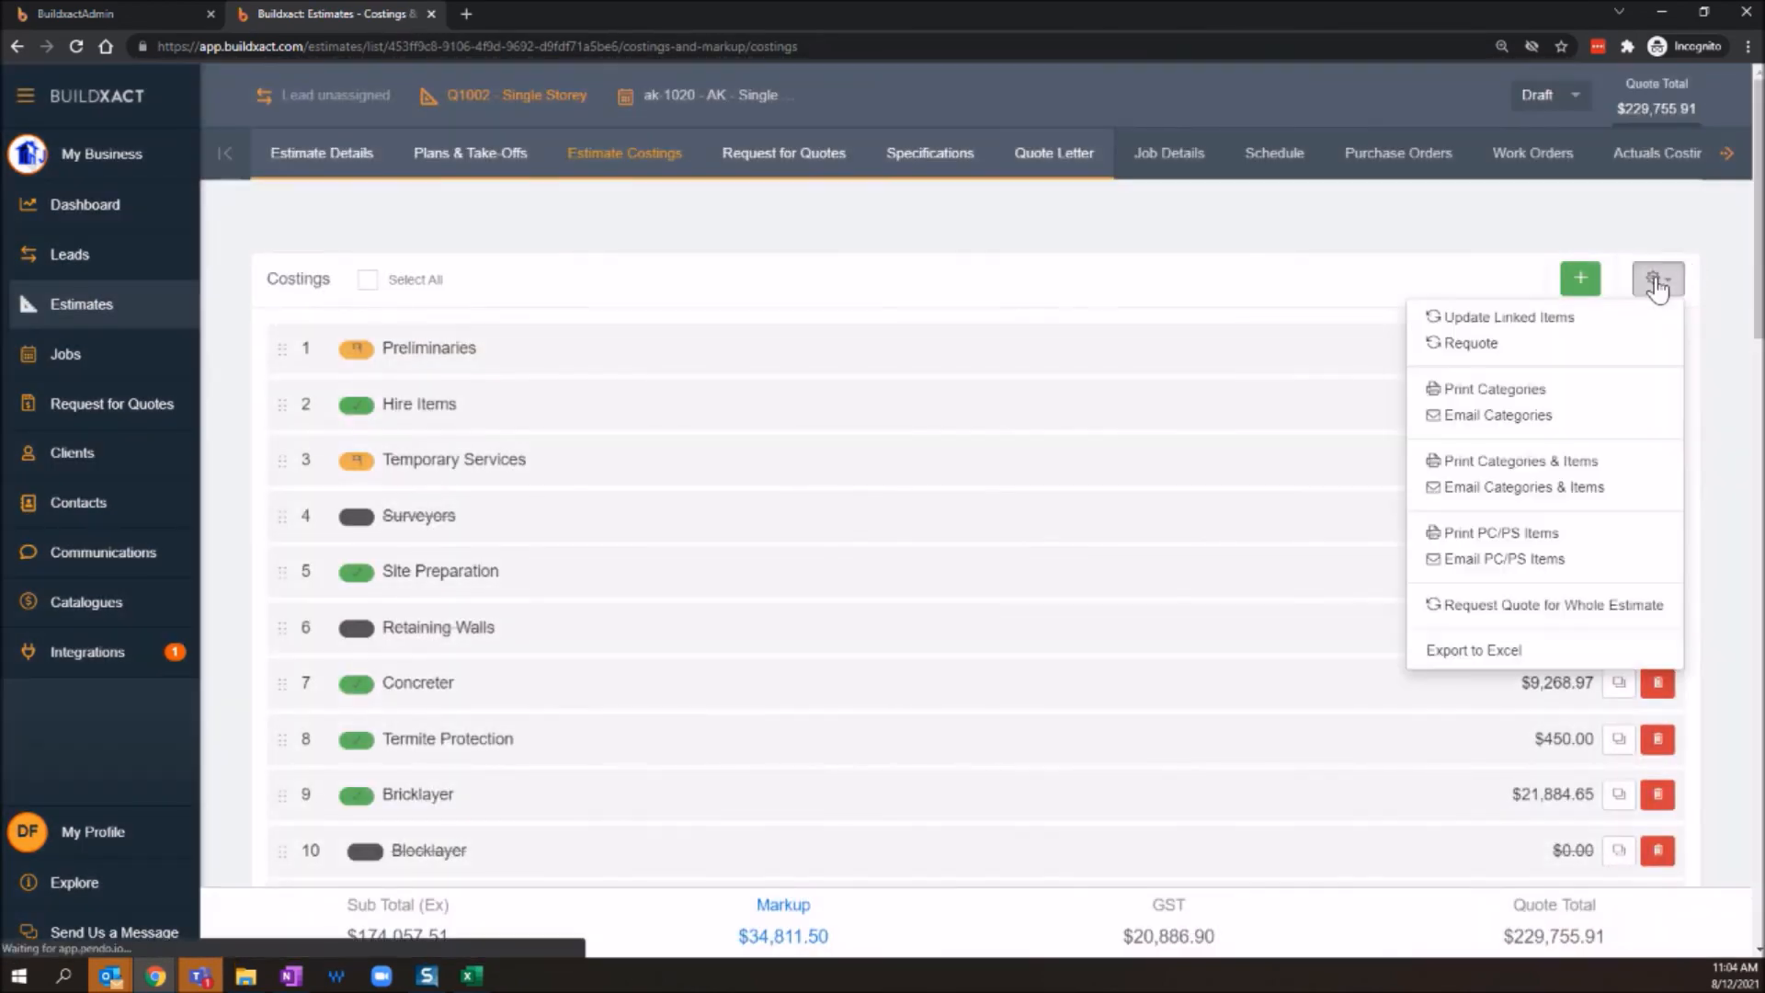
{"action": "left_click", "coordinate": [1508, 322]}
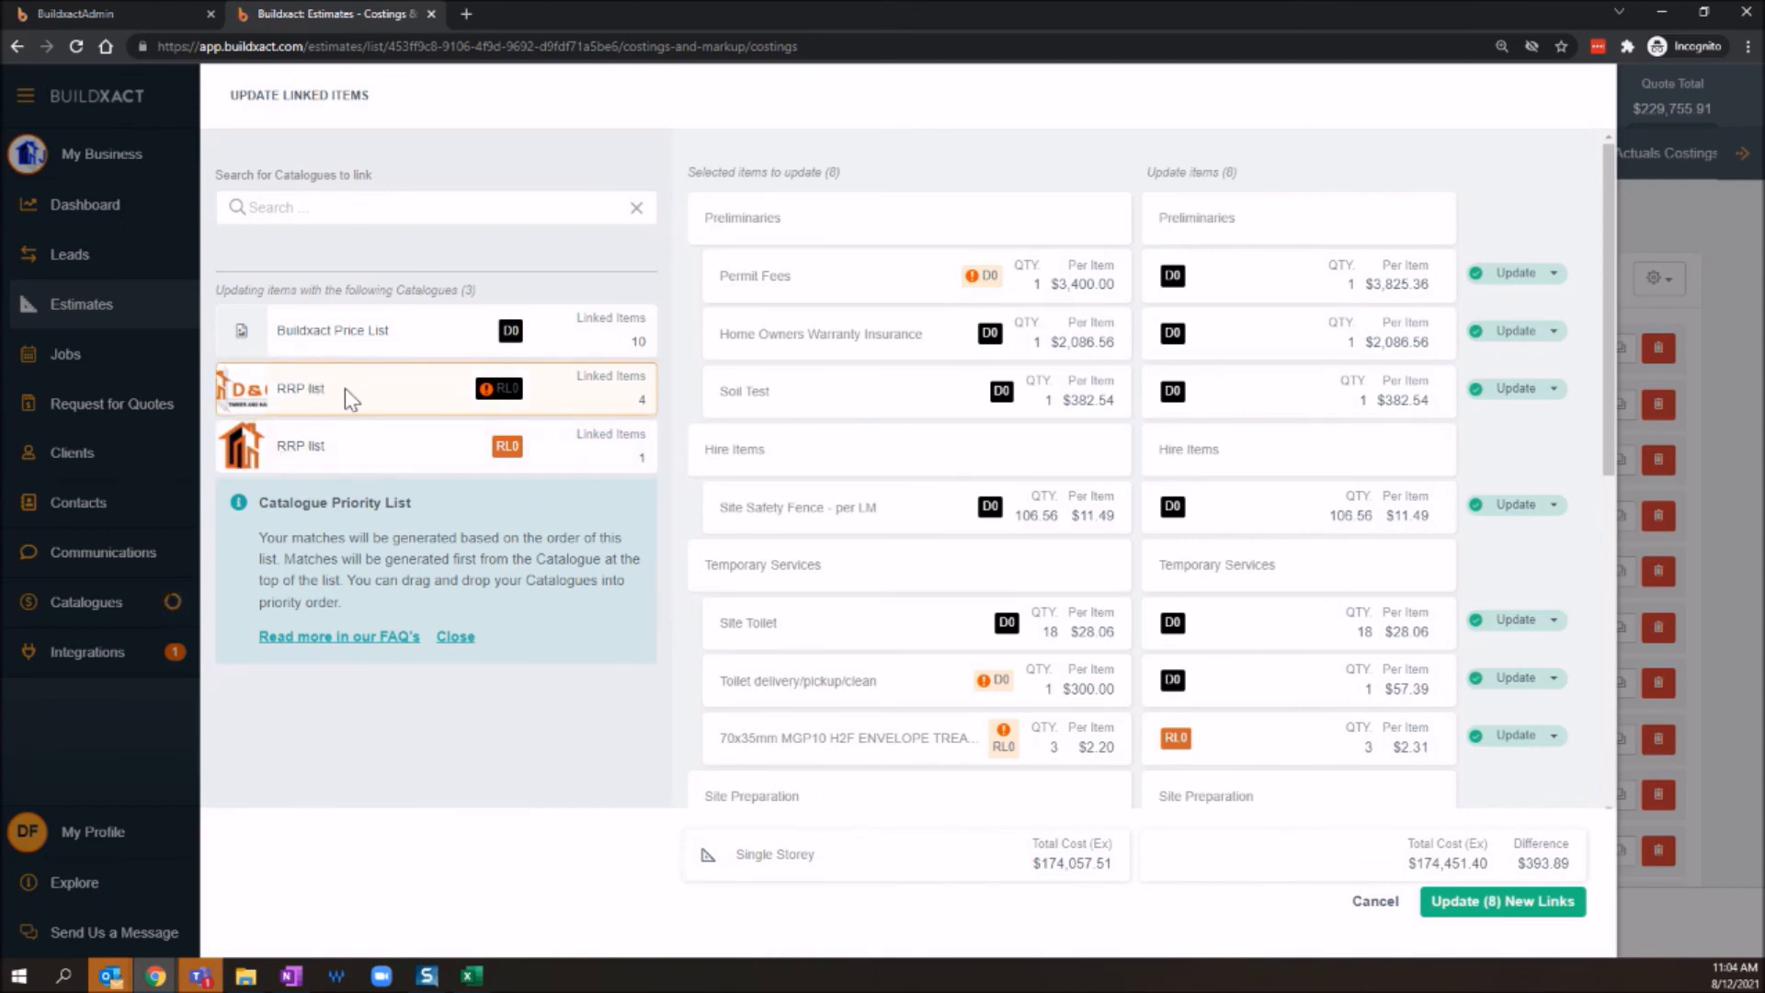
Add the November List (1) catalogue to the linked item update, and cancel without updating the links
{"action": "left_click", "coordinate": [329, 218]}
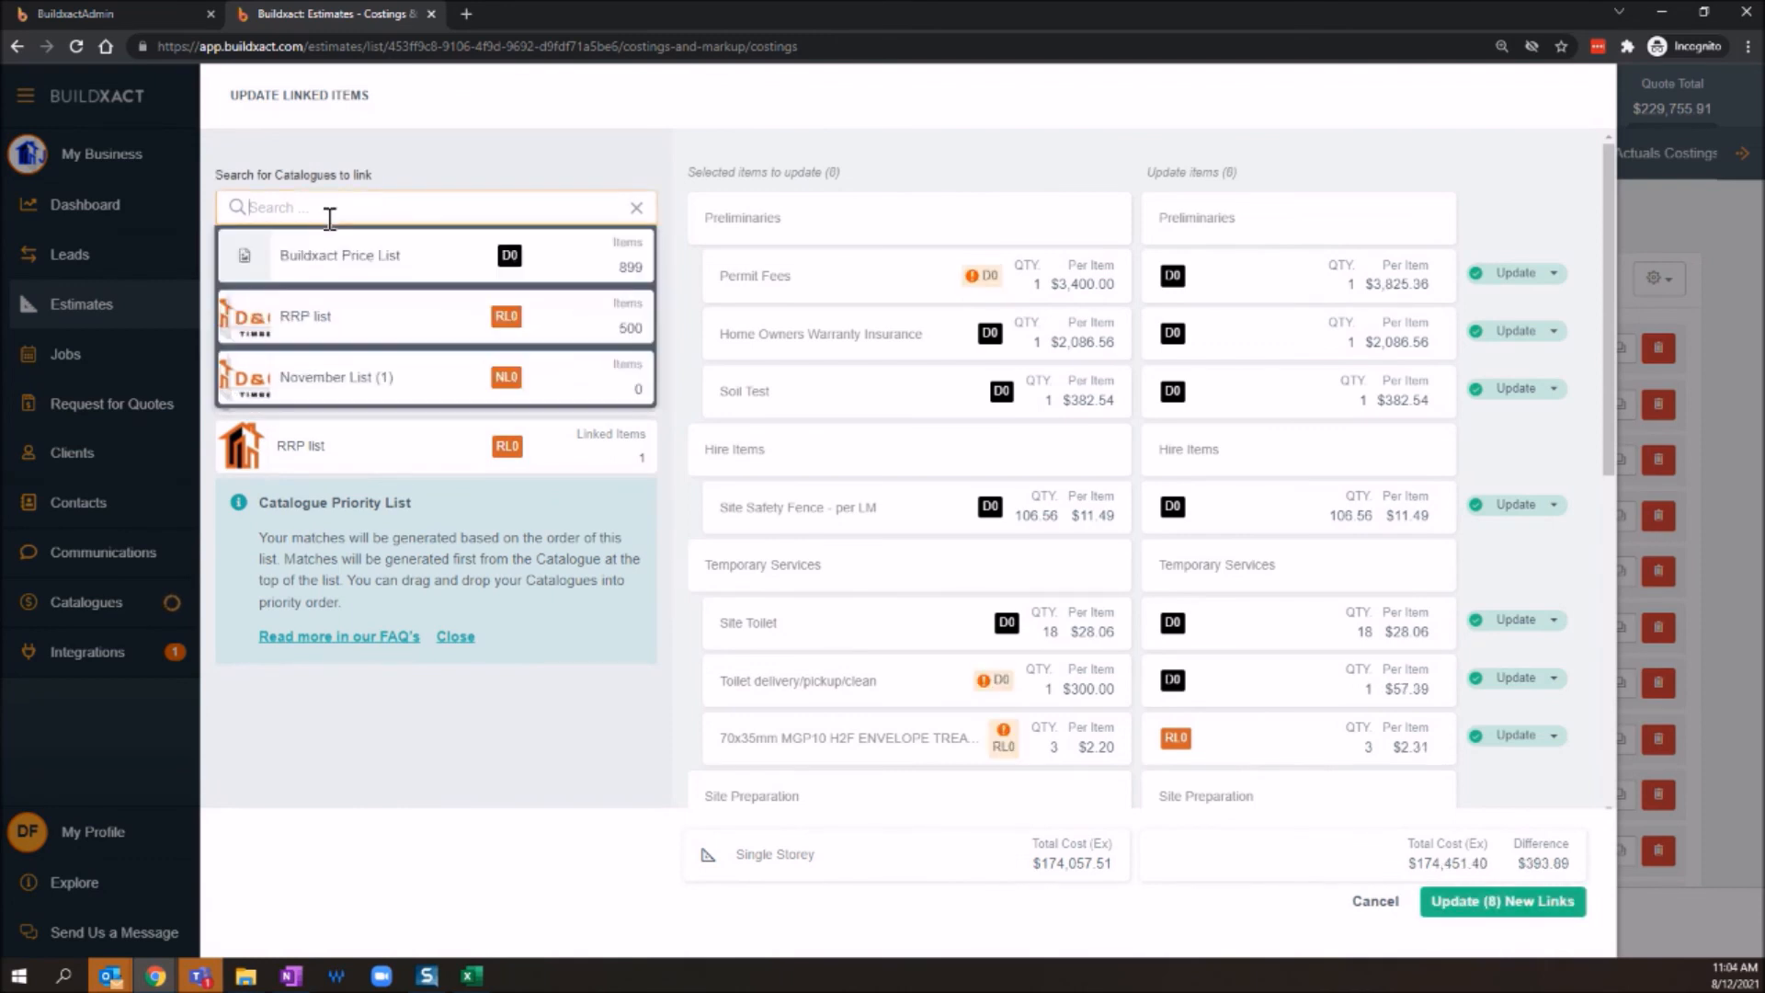
{"action": "left_click", "coordinate": [330, 364]}
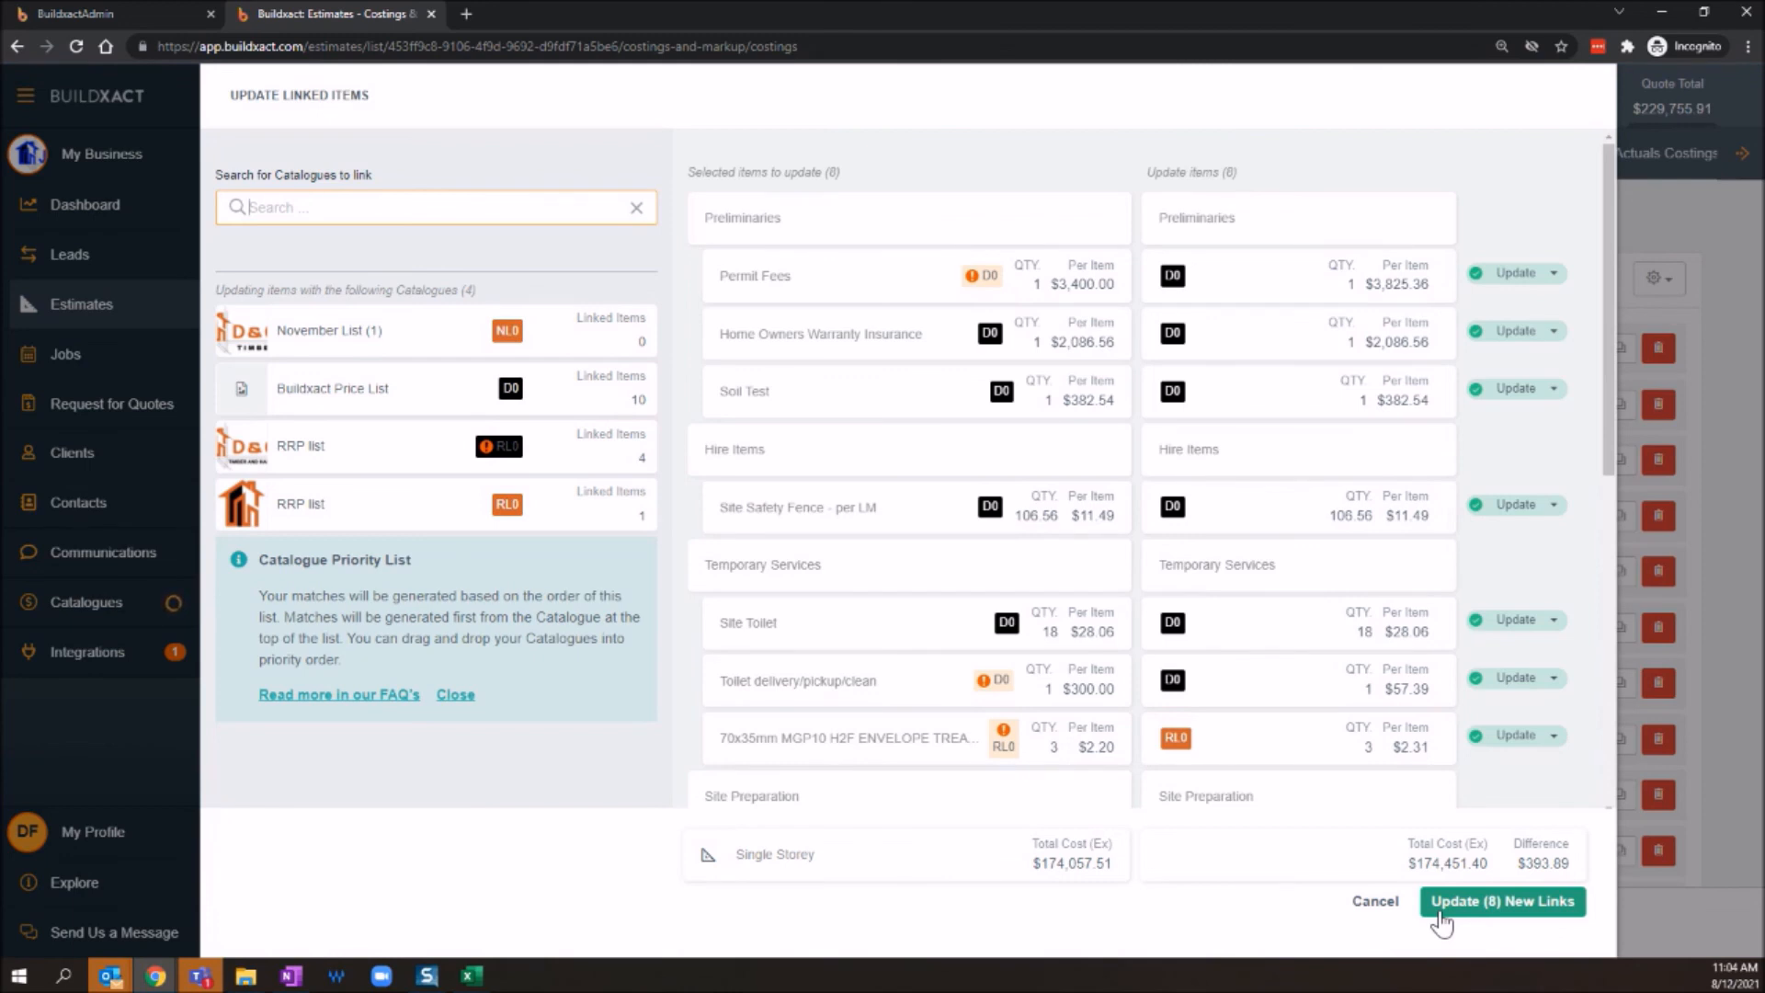
{"action": "left_click", "coordinate": [1376, 901]}
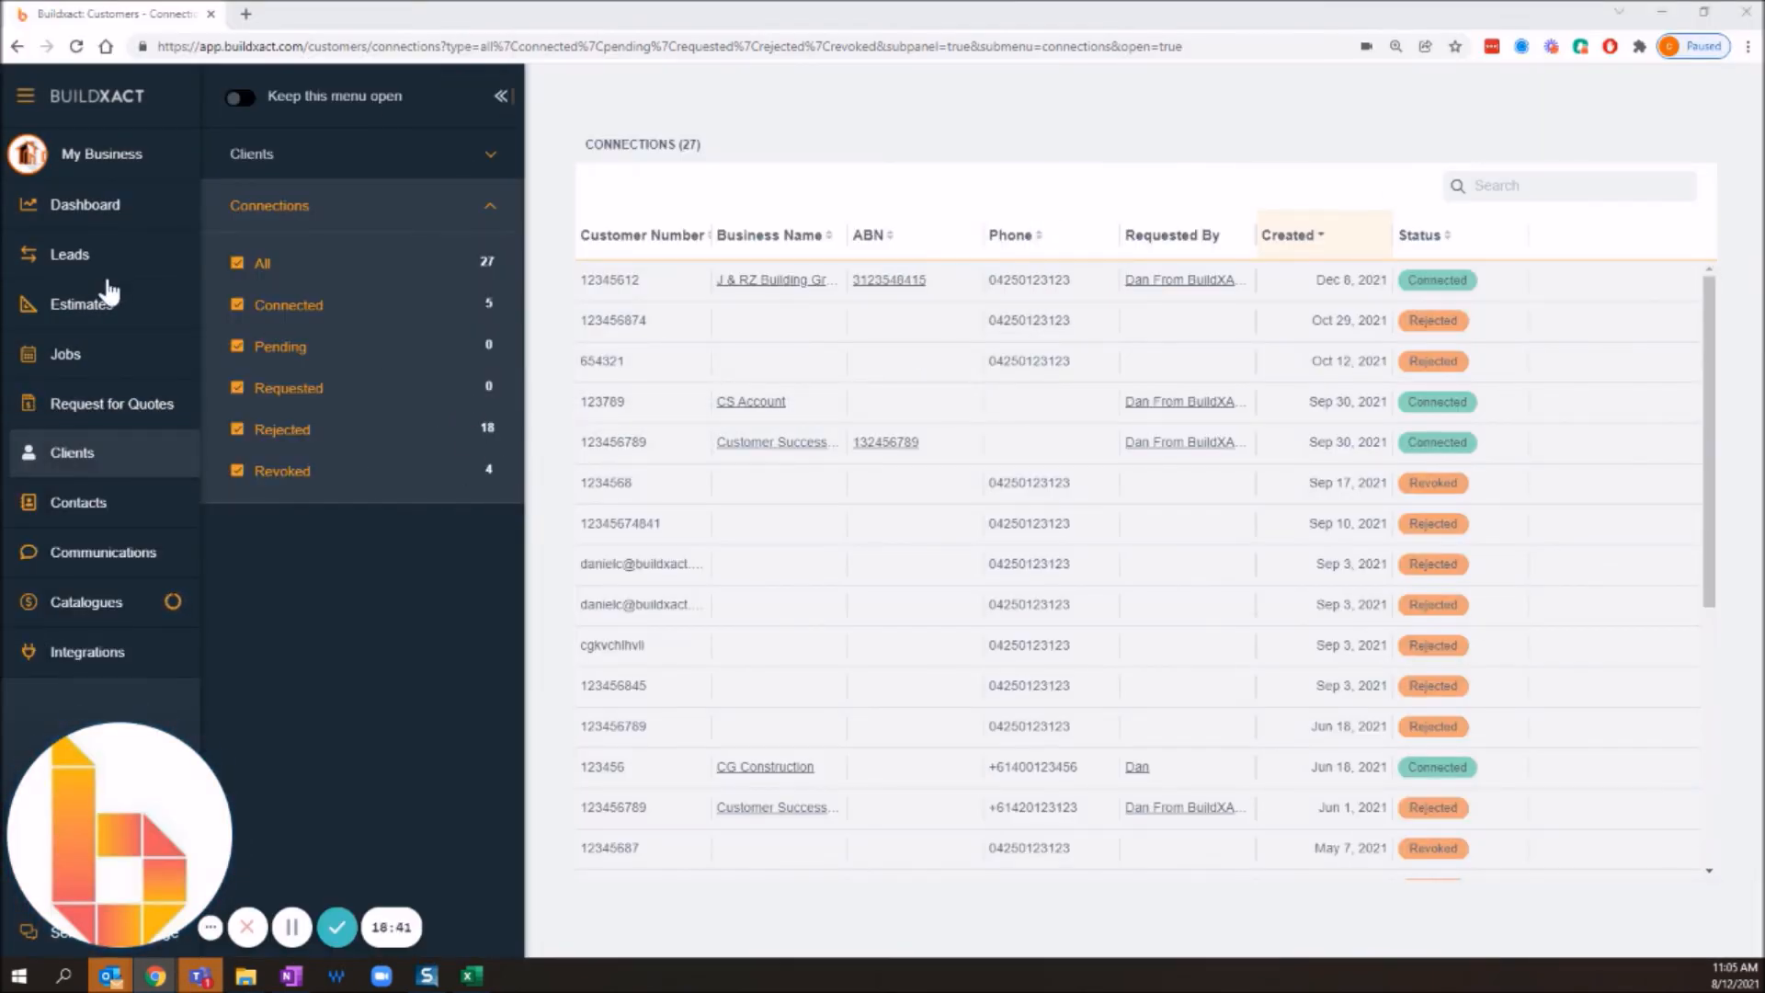
Return to the supplier account and open its catalogue overview
{"action": "left_click", "coordinate": [115, 603]}
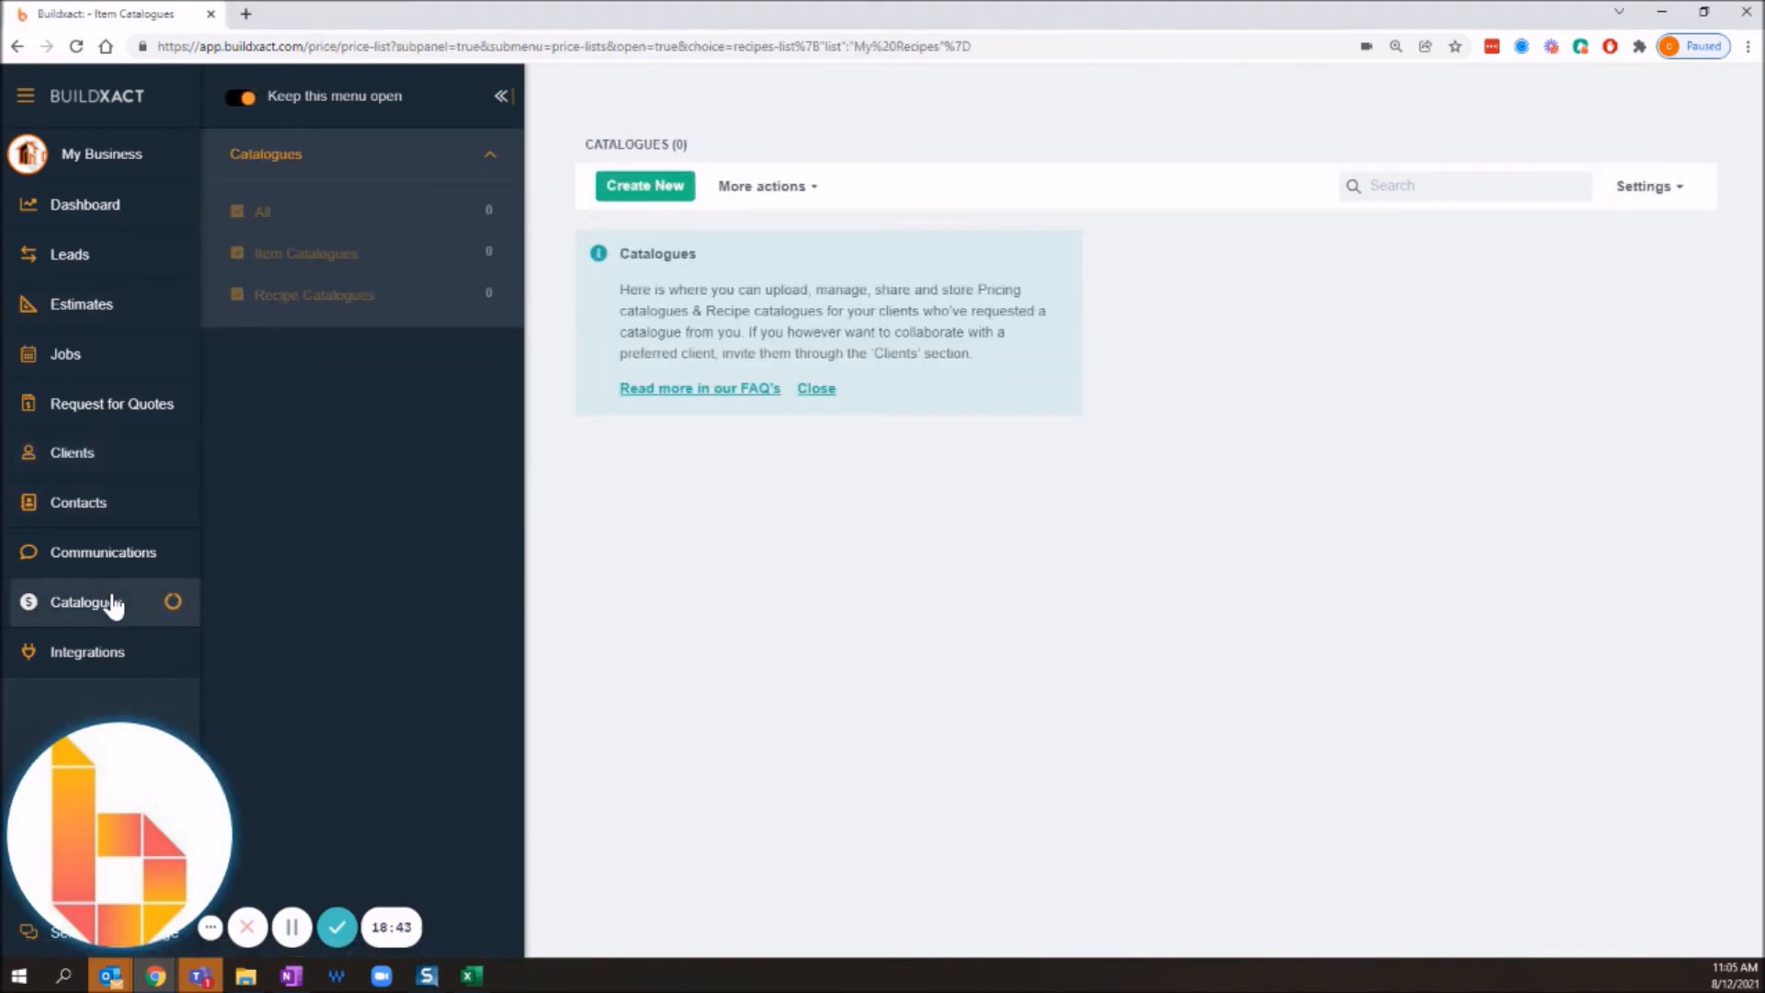